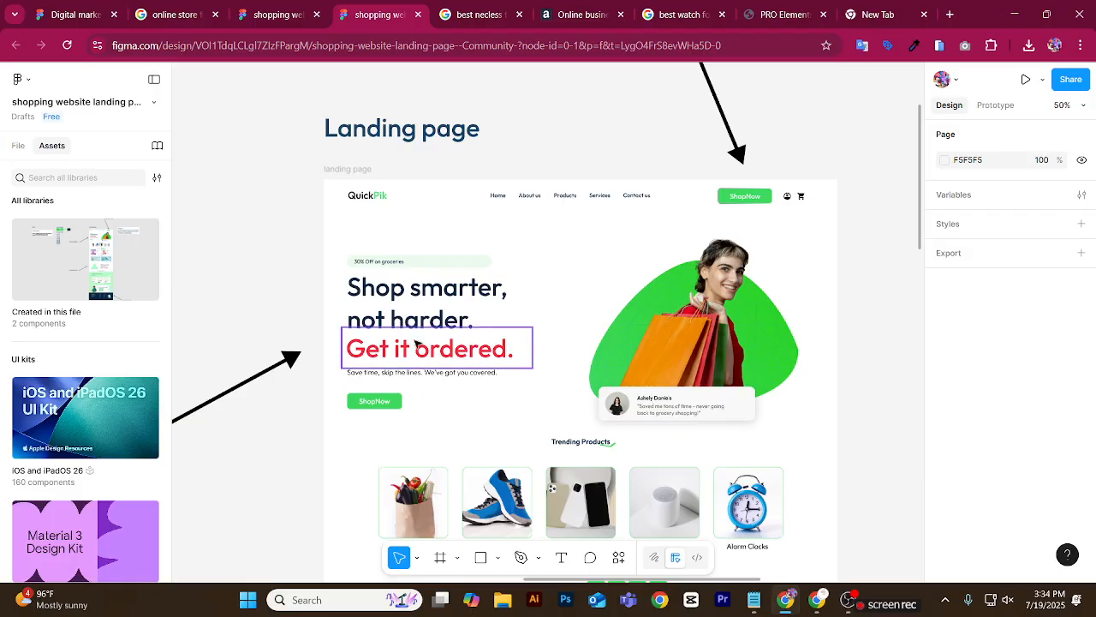
Start a screen capture of the landing page's header bar and outline its navigation area and account/cart icons with red rectangles.
scroll(376, 381, "down", 1)
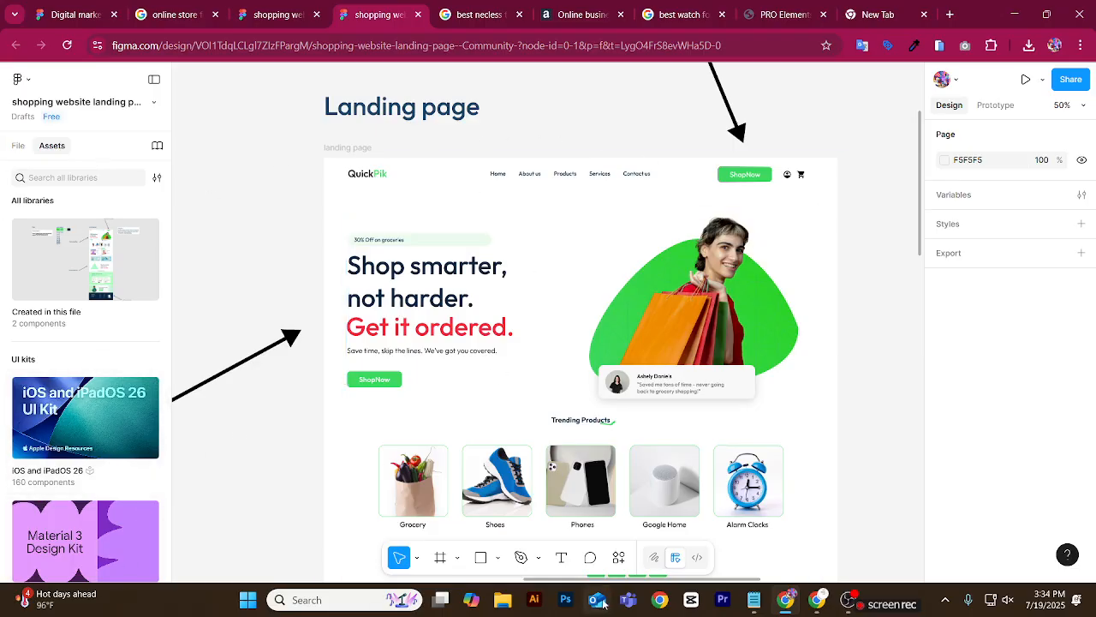
left_click(944, 600)
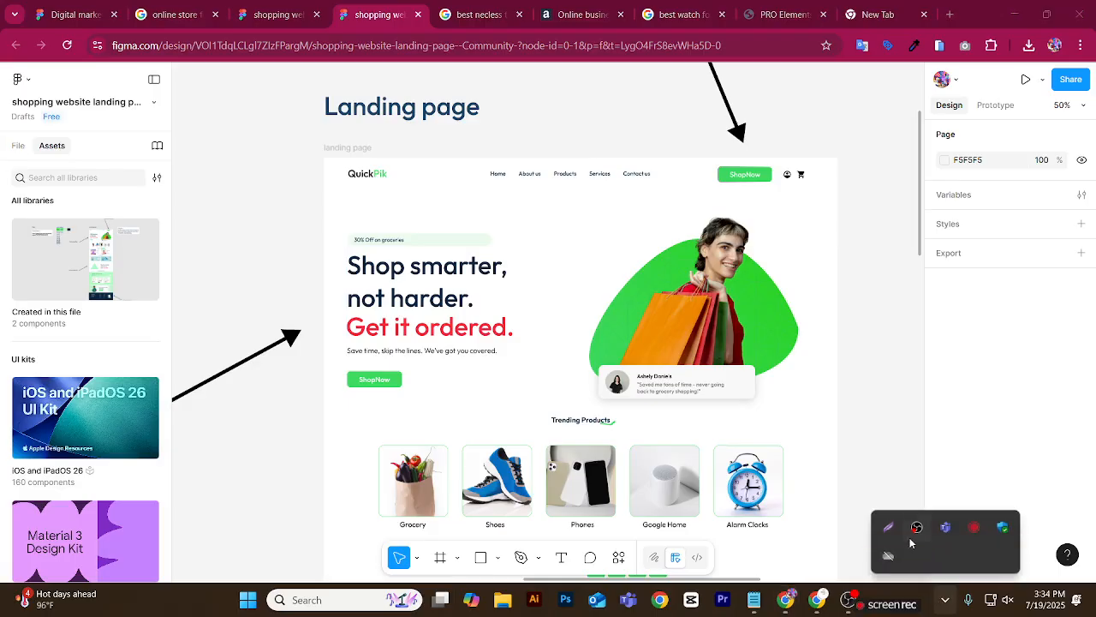
left_click(890, 529)
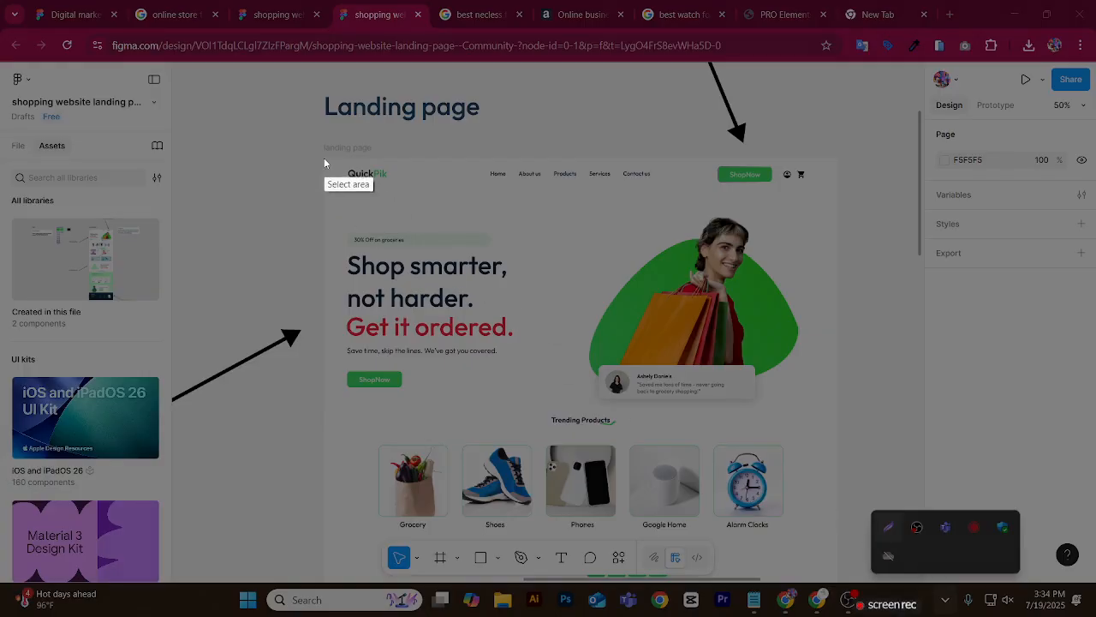
mouse_move(323, 155)
left_mouse_down()
mouse_move(349, 170)
mouse_move(526, 188)
mouse_move(833, 191)
left_mouse_up()
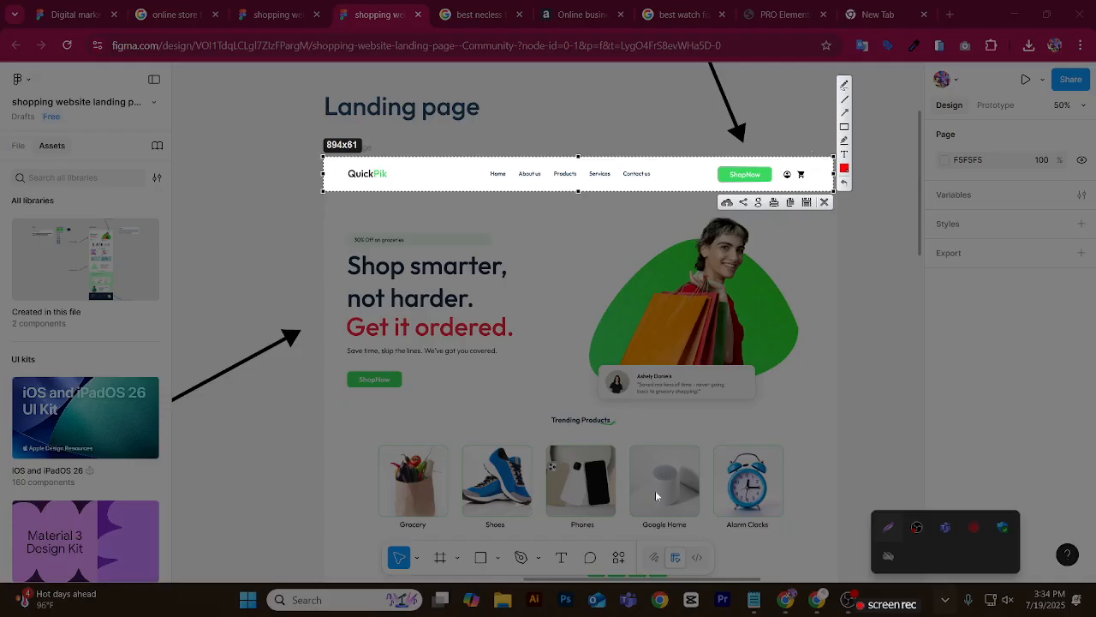
left_click(845, 127)
mouse_move(334, 169)
left_mouse_down()
mouse_move(500, 189)
mouse_move(785, 195)
mouse_move(782, 176)
mouse_move(817, 190)
left_mouse_up()
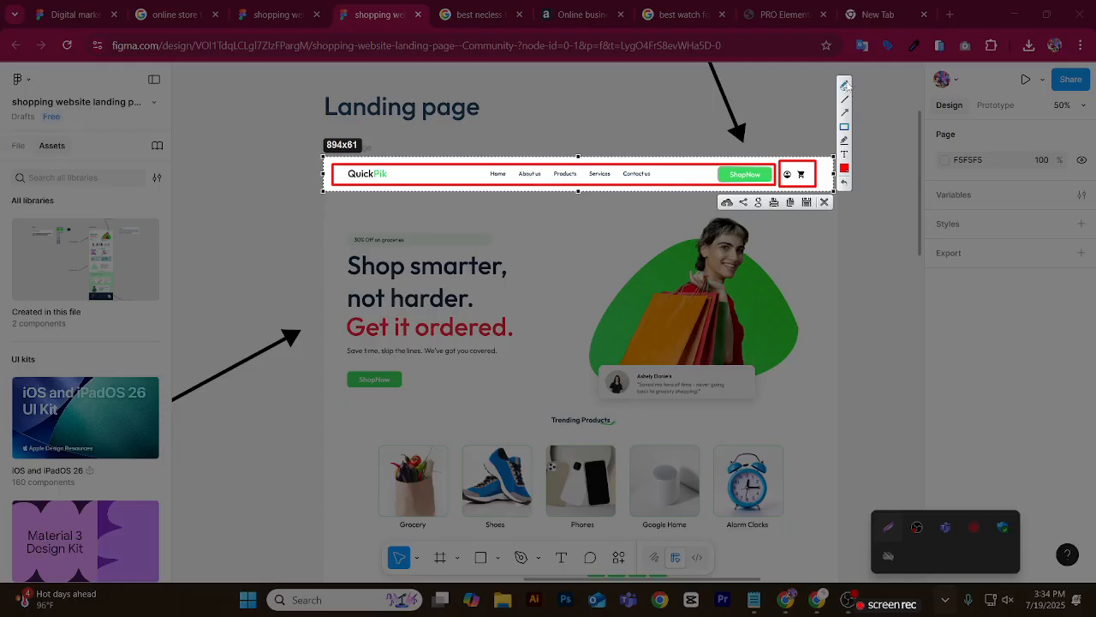
left_click_drag(805, 101, 797, 152)
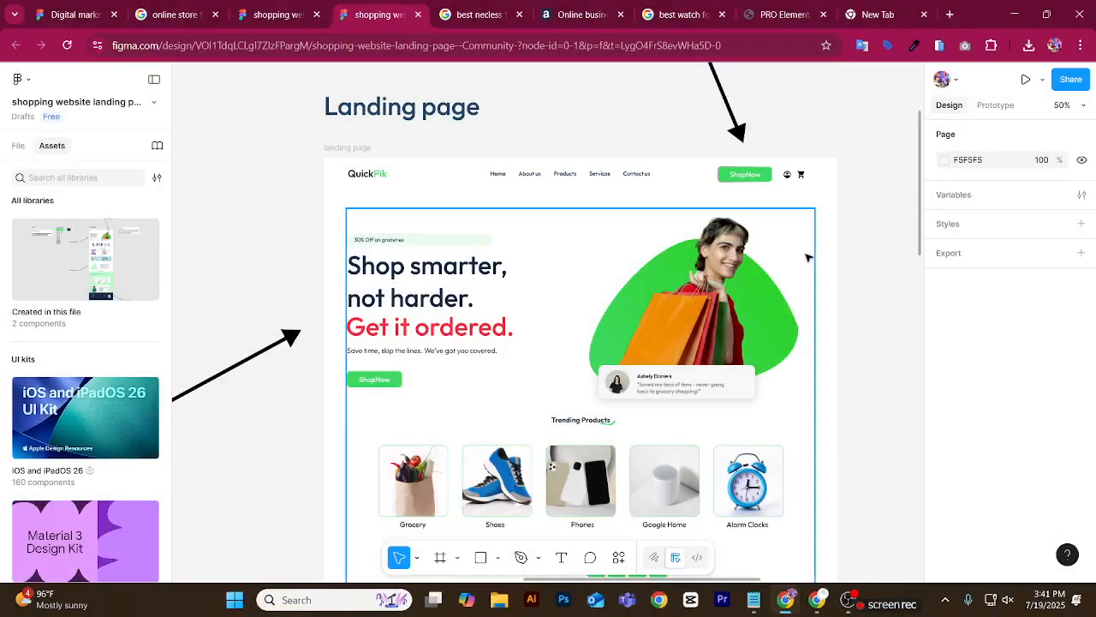
scroll(806, 257, "down", 1)
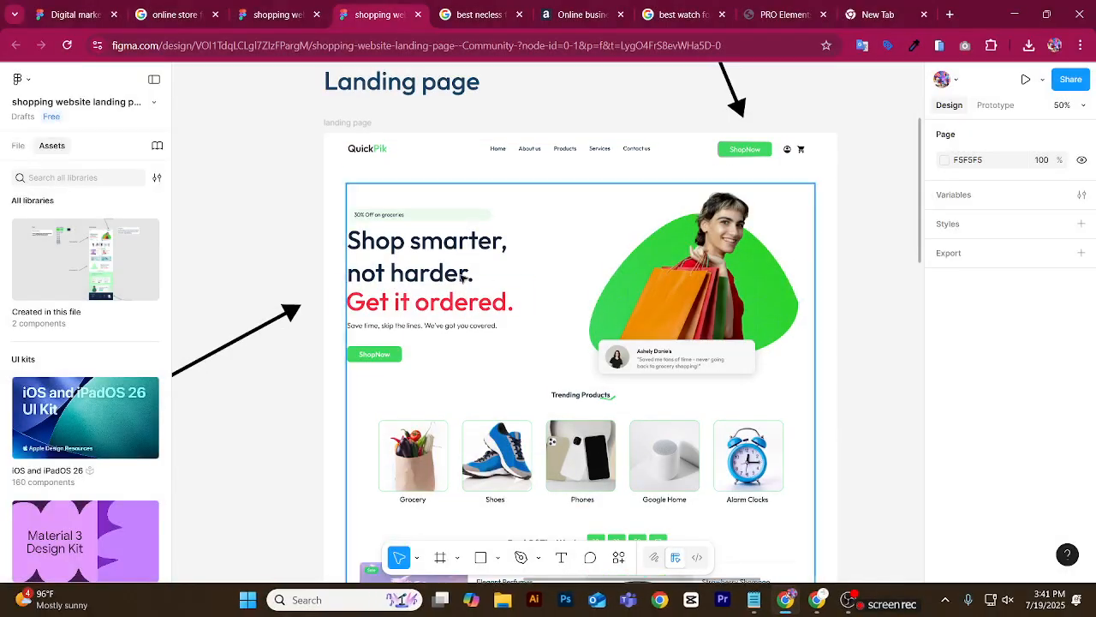
left_click(945, 599)
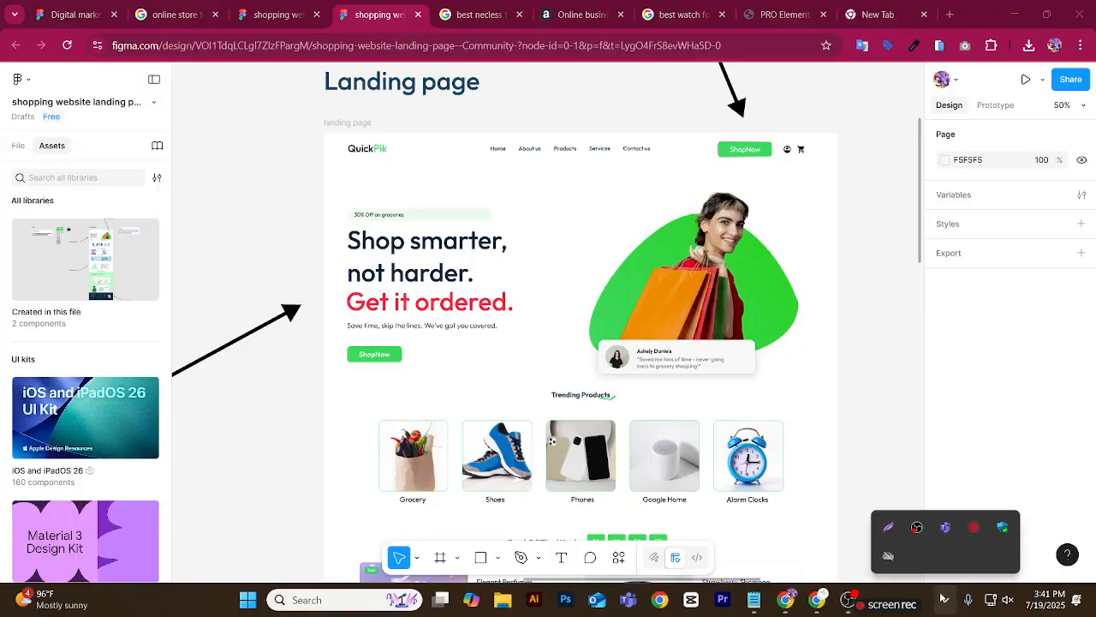
left_click(888, 526)
mouse_move(330, 193)
left_mouse_down()
mouse_move(557, 337)
mouse_move(815, 386)
mouse_move(815, 395)
mouse_move(811, 386)
left_mouse_up()
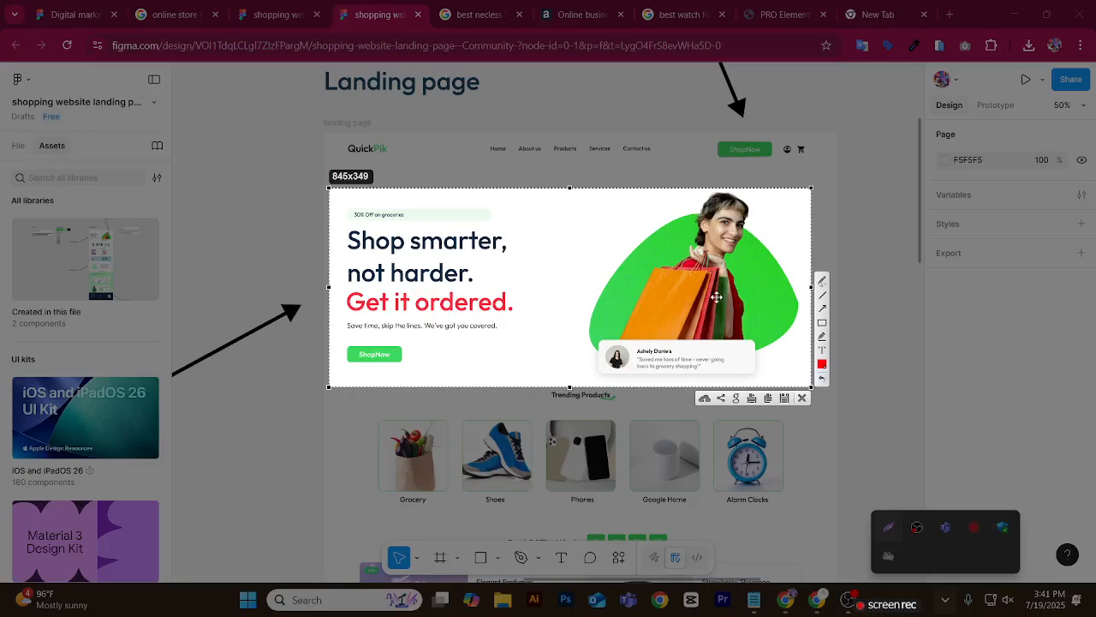
double_click(716, 297)
double_click(714, 296)
double_click(686, 284)
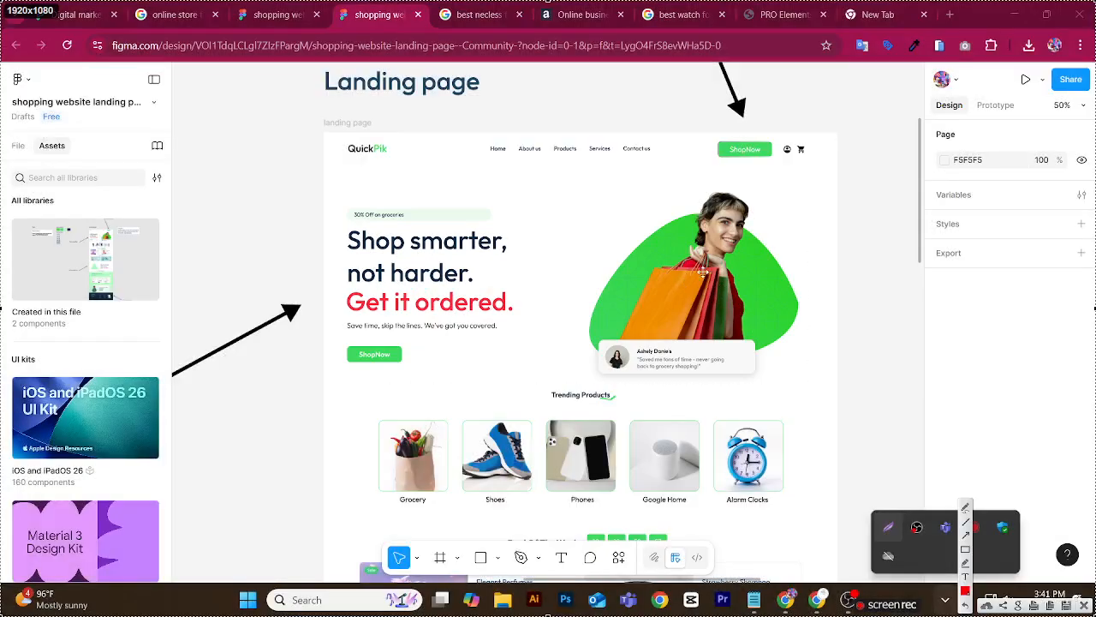
left_click(710, 348)
left_click(689, 286)
left_click(684, 228)
left_click(722, 258)
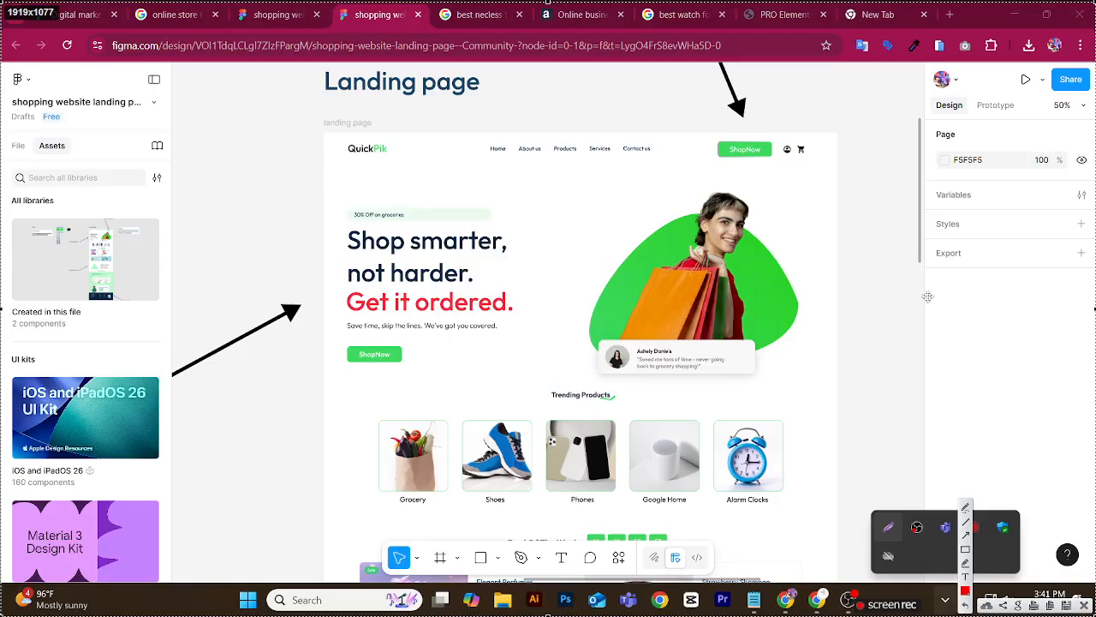
Export the testimonial card's background rectangle, below the hero photo, as a 1x PNG and view the exported file.
left_click(718, 307)
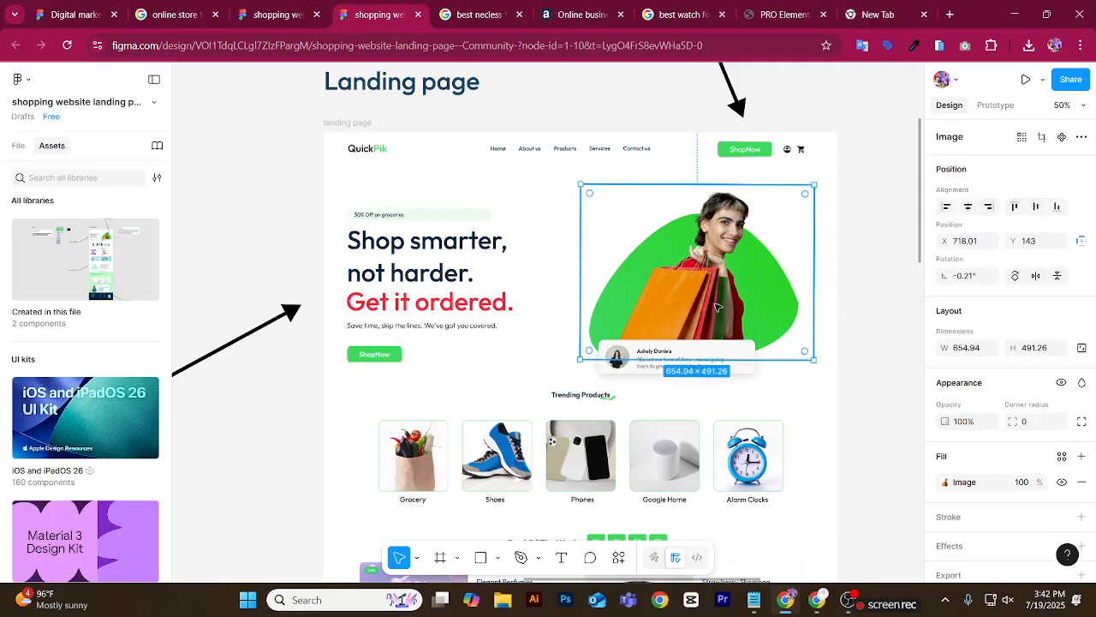
left_click(704, 351)
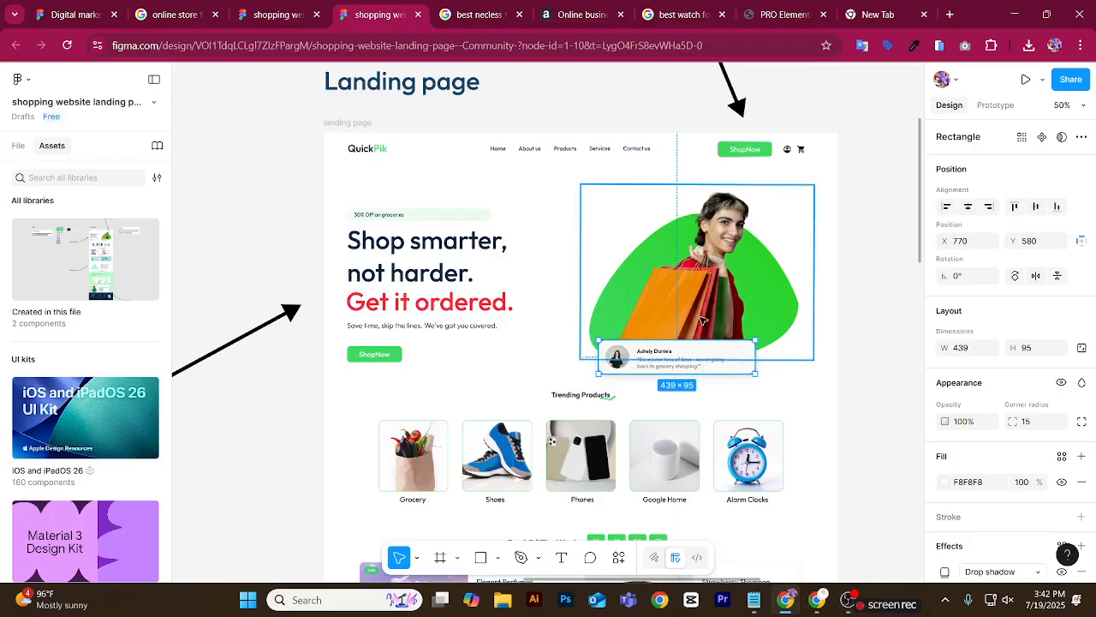
scroll(710, 295, "down", 5)
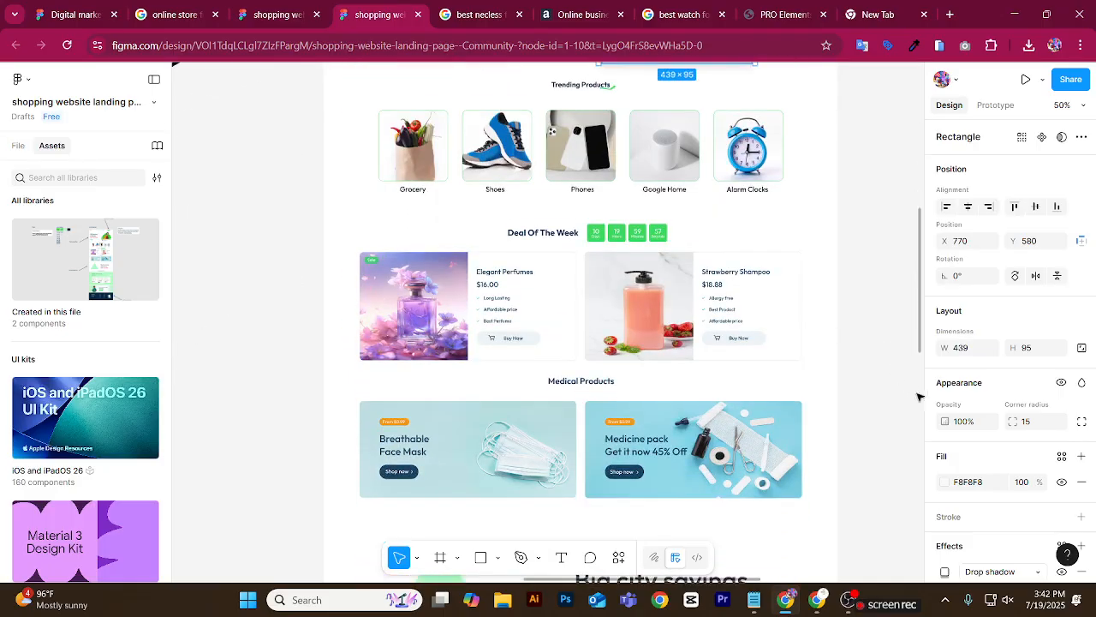
scroll(991, 501, "down", 1)
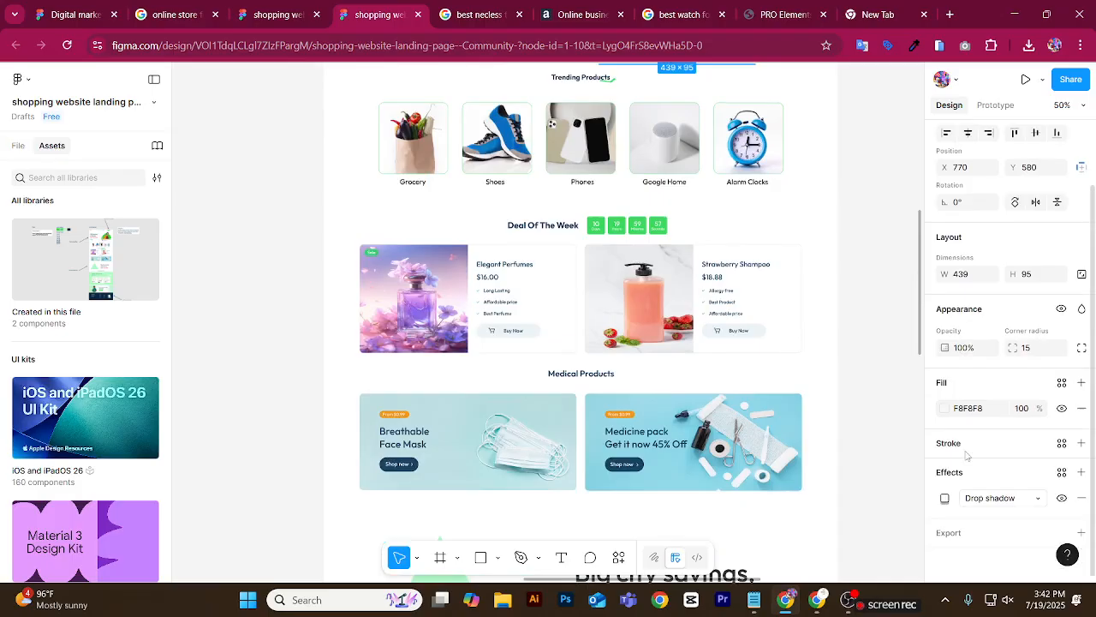
left_click(1028, 502)
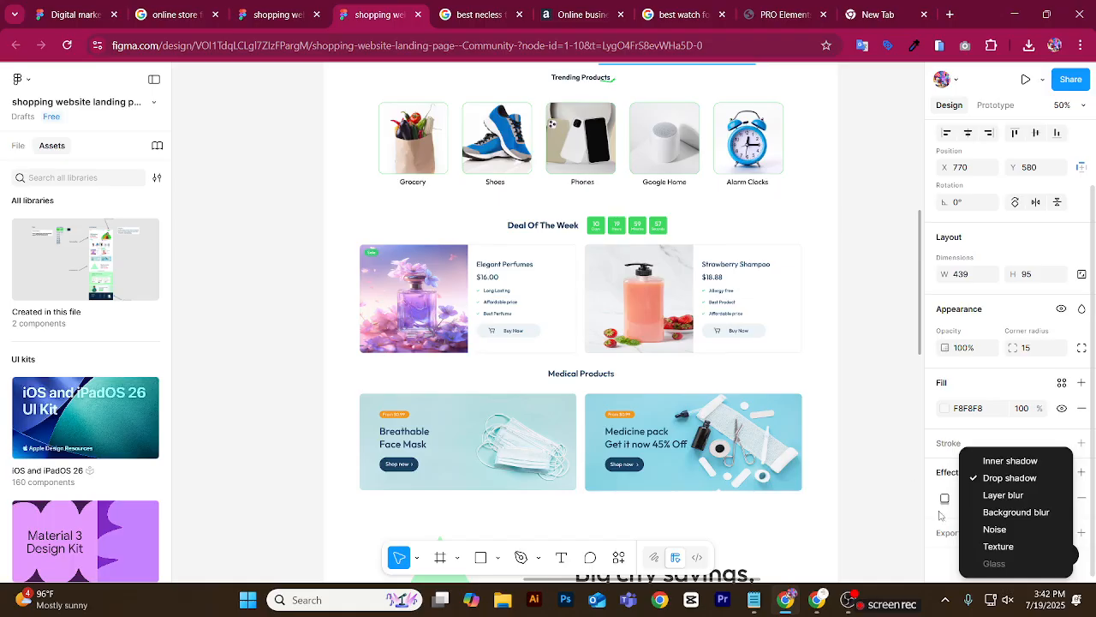
left_click(946, 532)
left_click(946, 532)
scroll(947, 533, "down", 1)
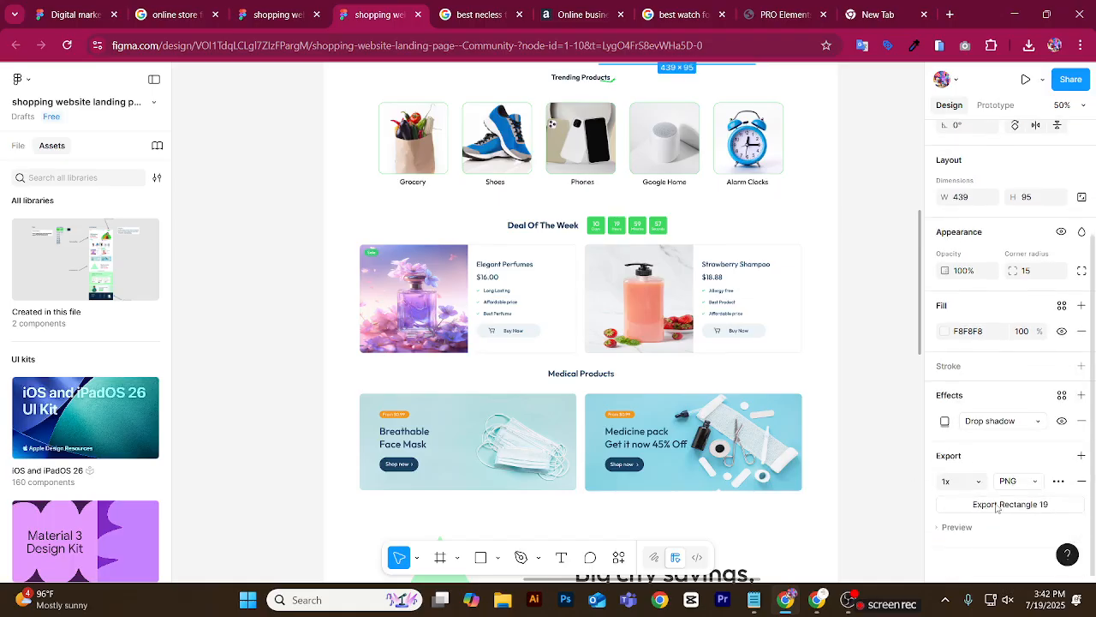
left_click(1011, 504)
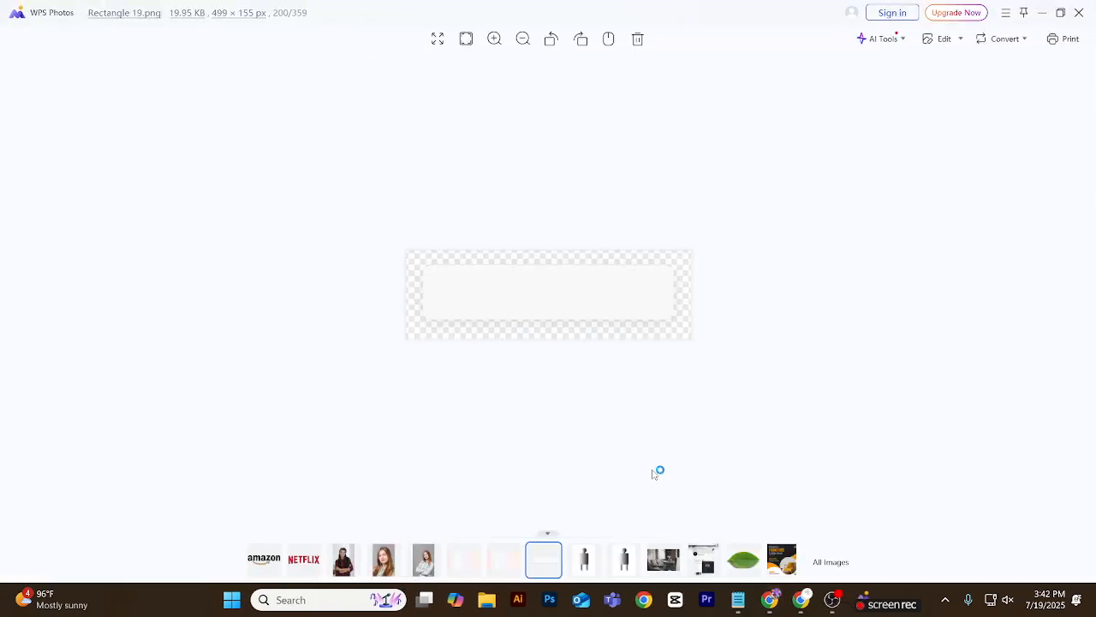
left_click(1080, 12)
Export the hero image of the woman with shopping bags as a 1x PNG.
scroll(773, 229, "up", 1)
left_click(757, 202)
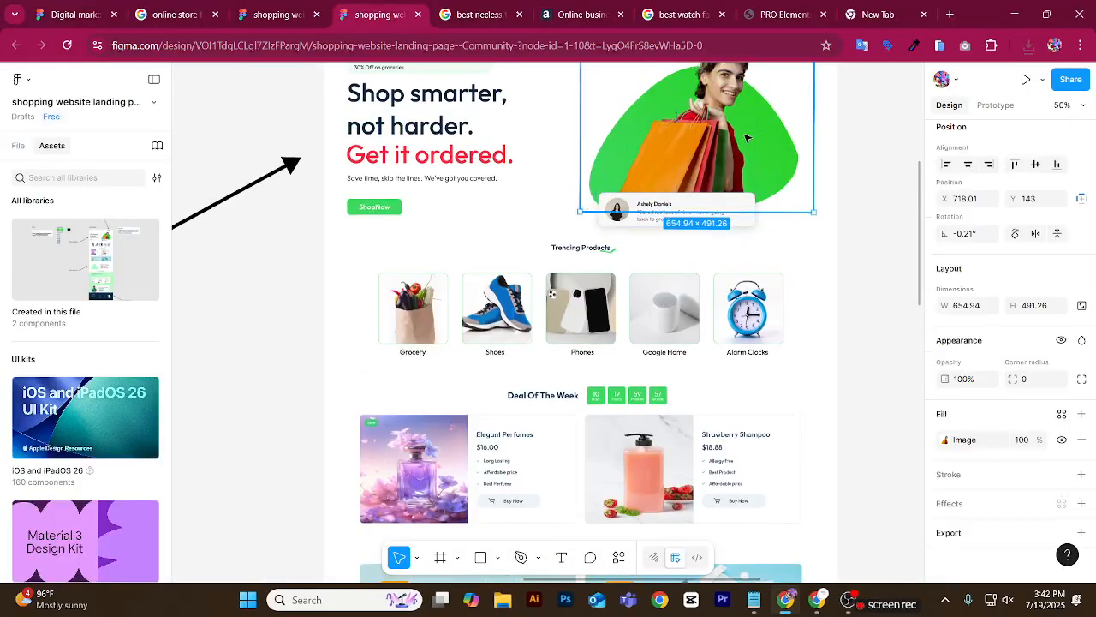
left_click(951, 531)
scroll(993, 514, "down", 2)
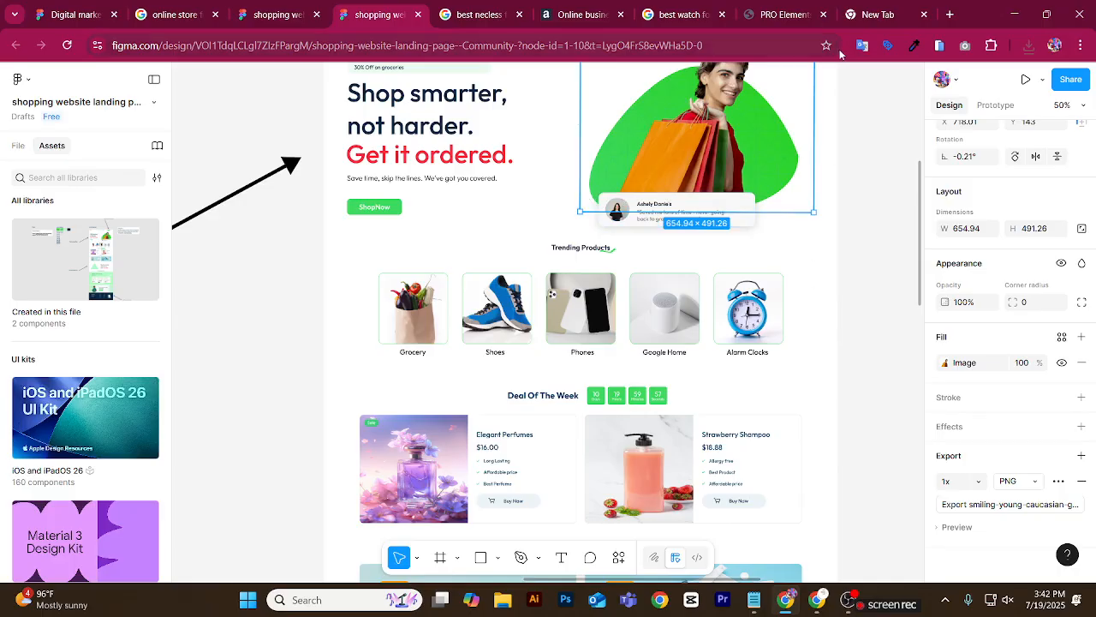
Open the downloaded hero PNG from the browser's recent downloads and inspect its transparent background up close.
left_click(991, 46)
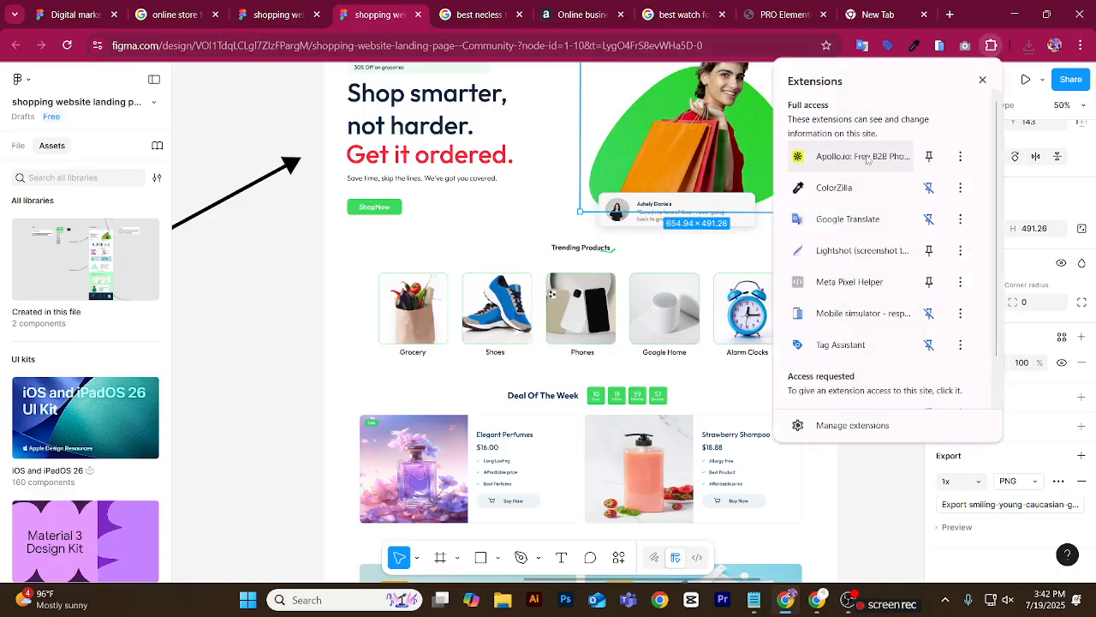
left_click(1029, 45)
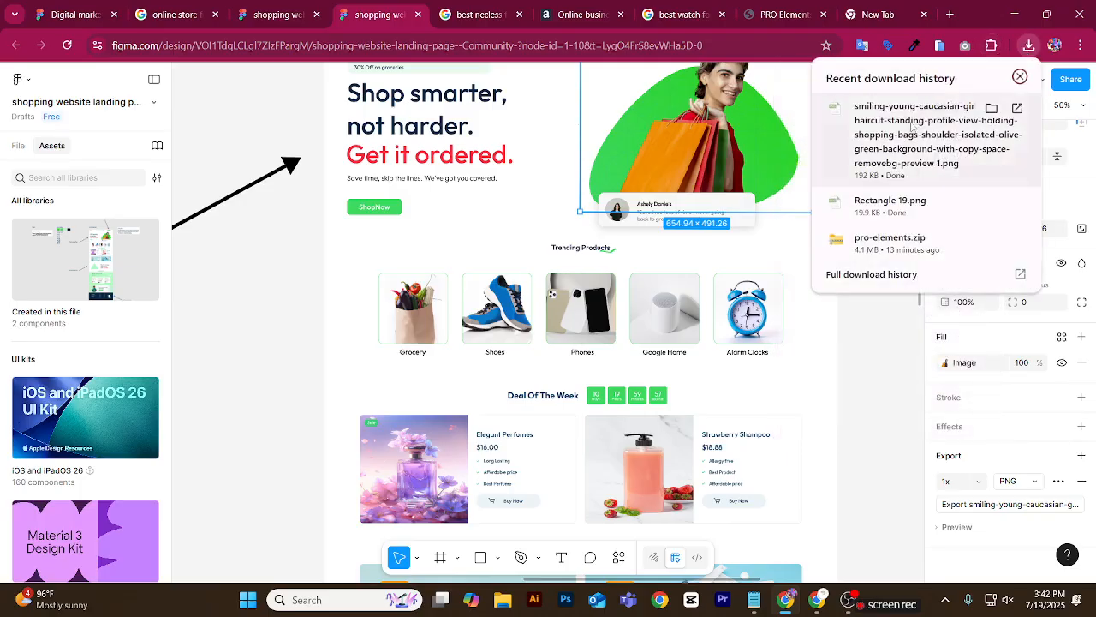
left_click(912, 155)
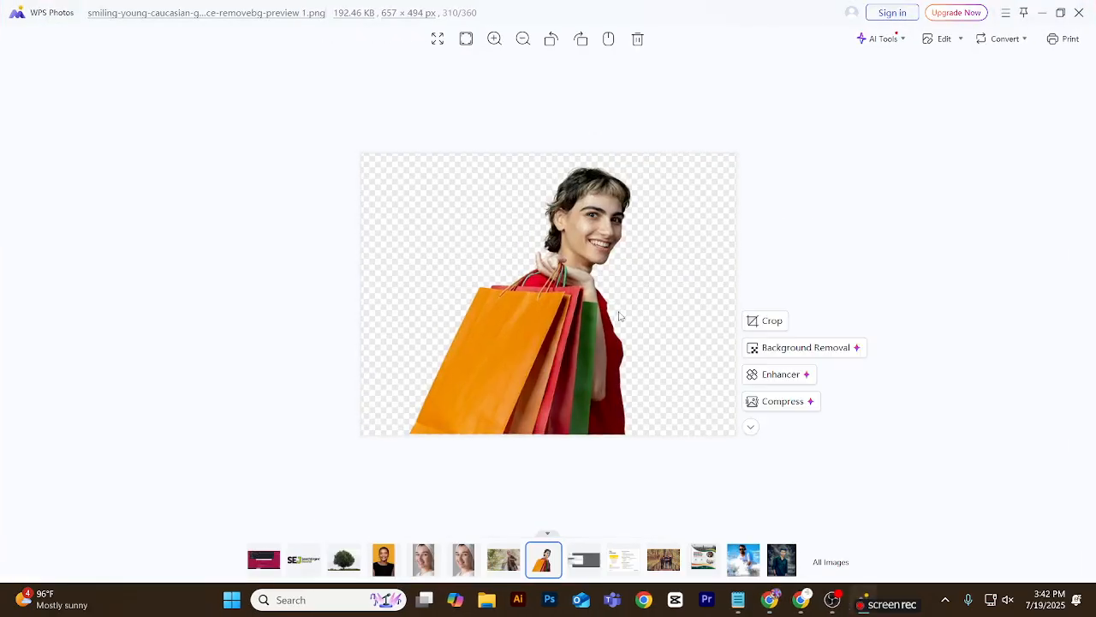
scroll(600, 318, "up", 6)
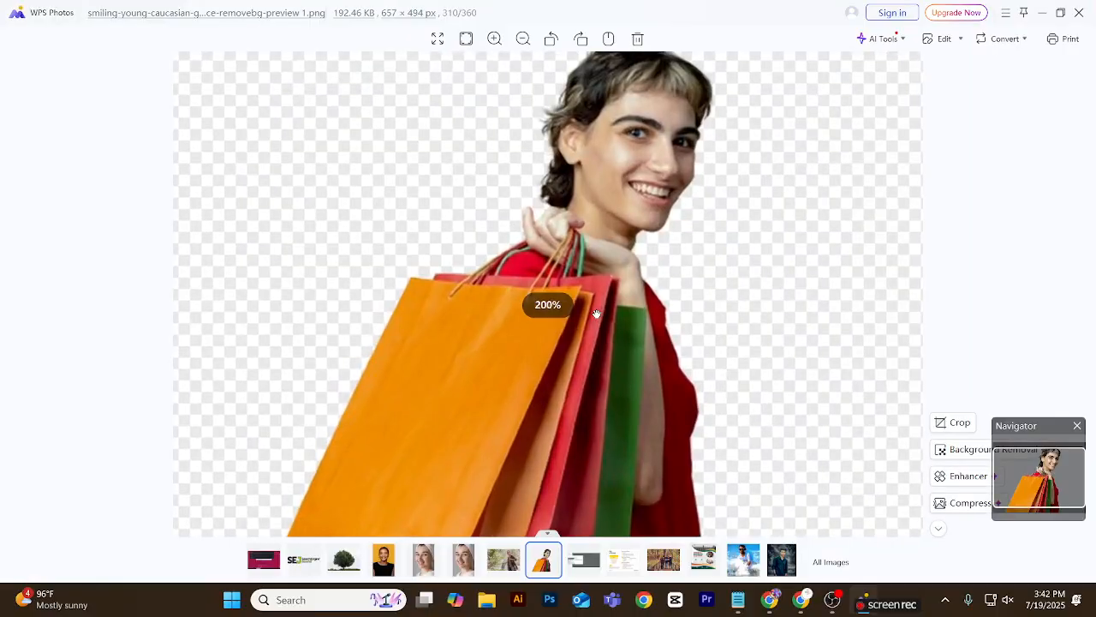
scroll(597, 314, "down", 4)
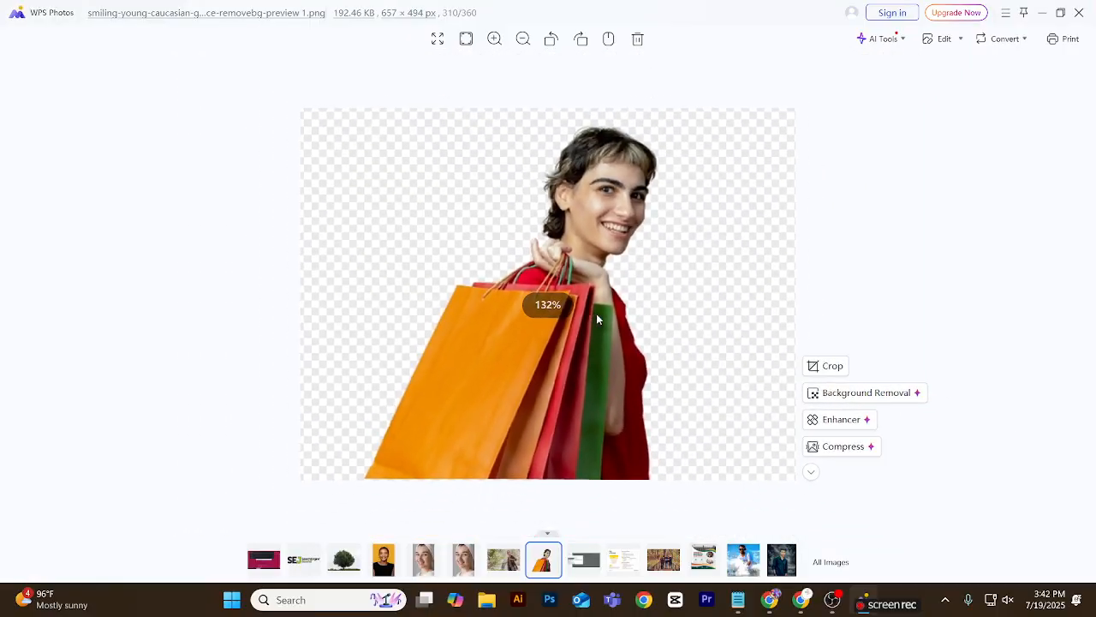
left_click(1079, 12)
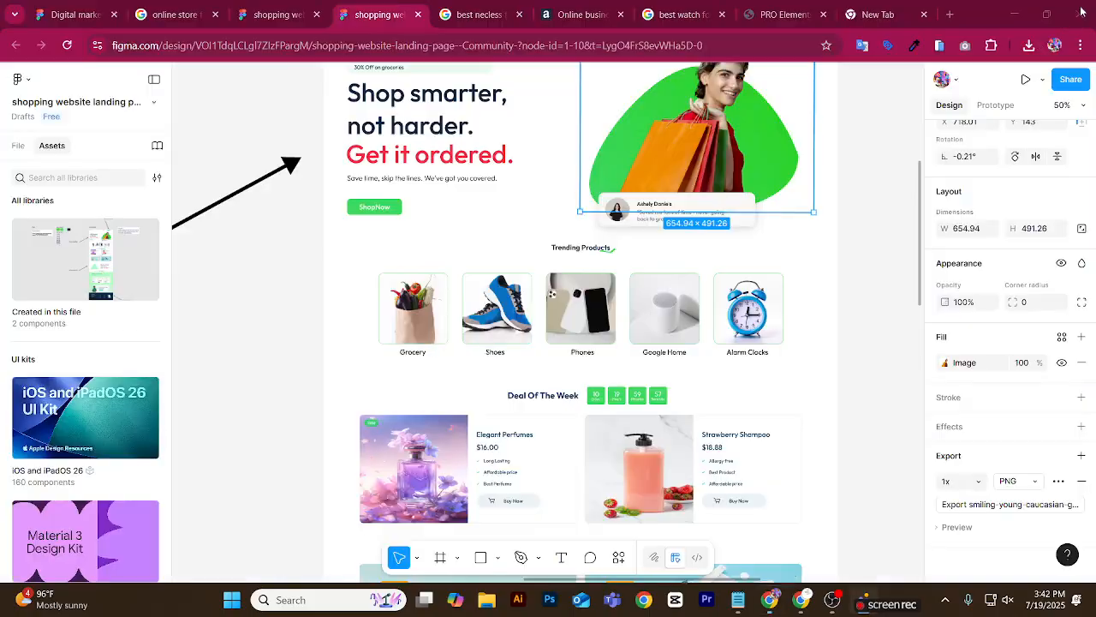
Inspect the hero image's crop area and image fill settings, leaving the image deselected.
double_click(762, 135)
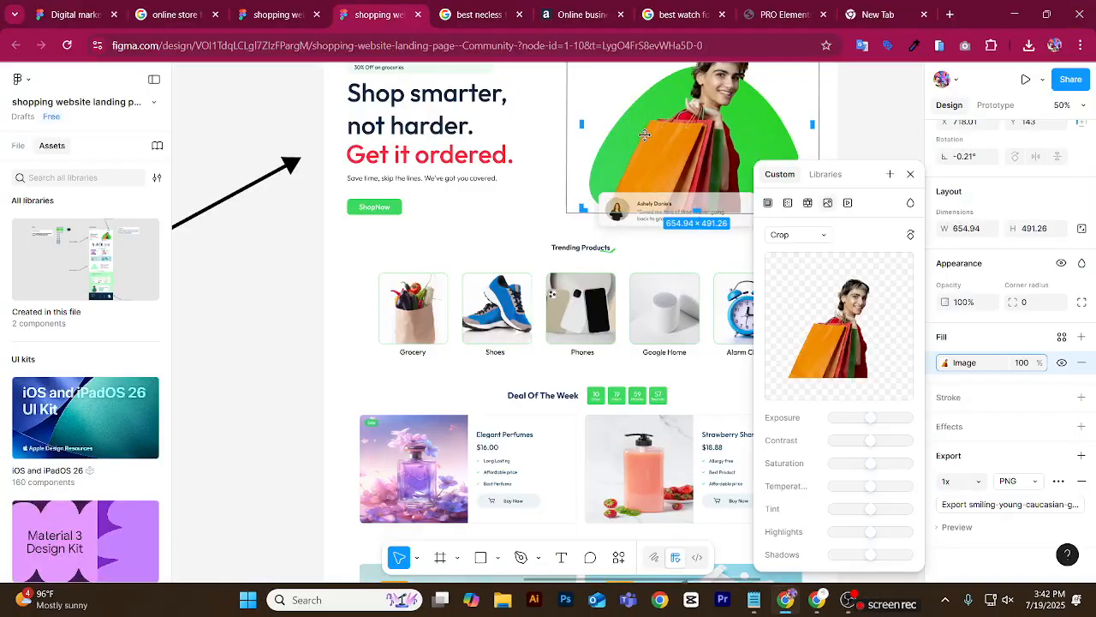
left_click(857, 122)
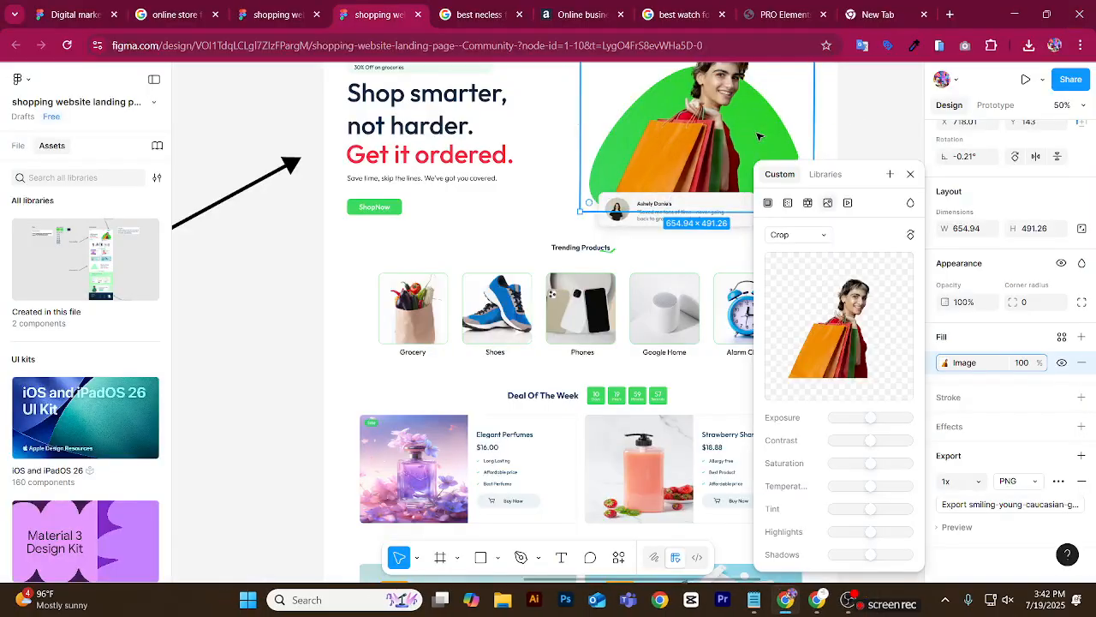
double_click(758, 135)
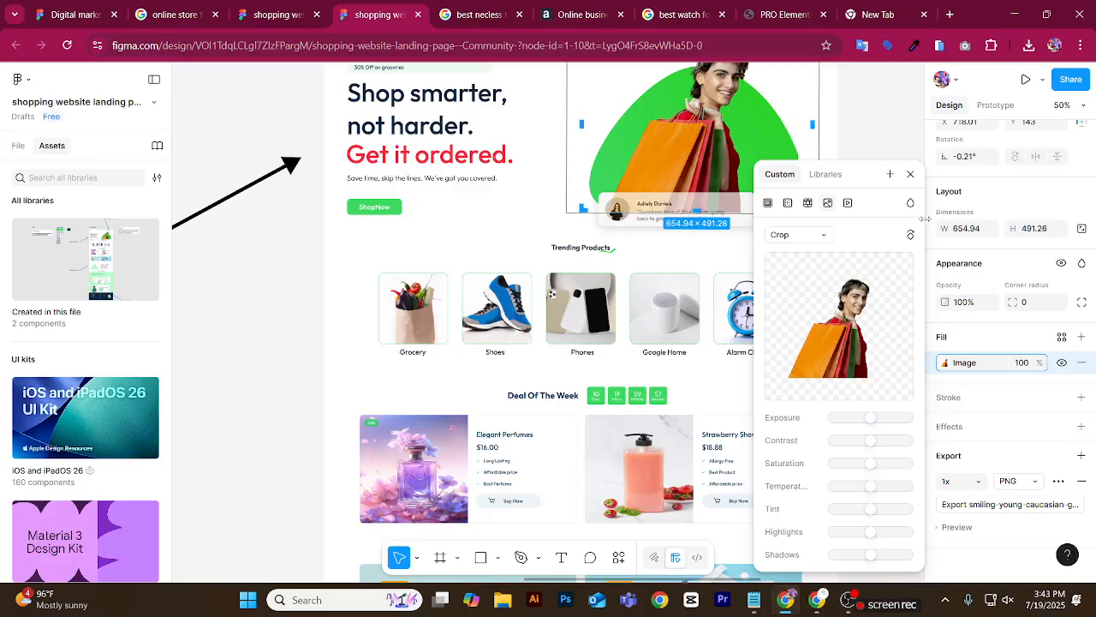
key("Escape")
scroll(862, 123, "up", 1)
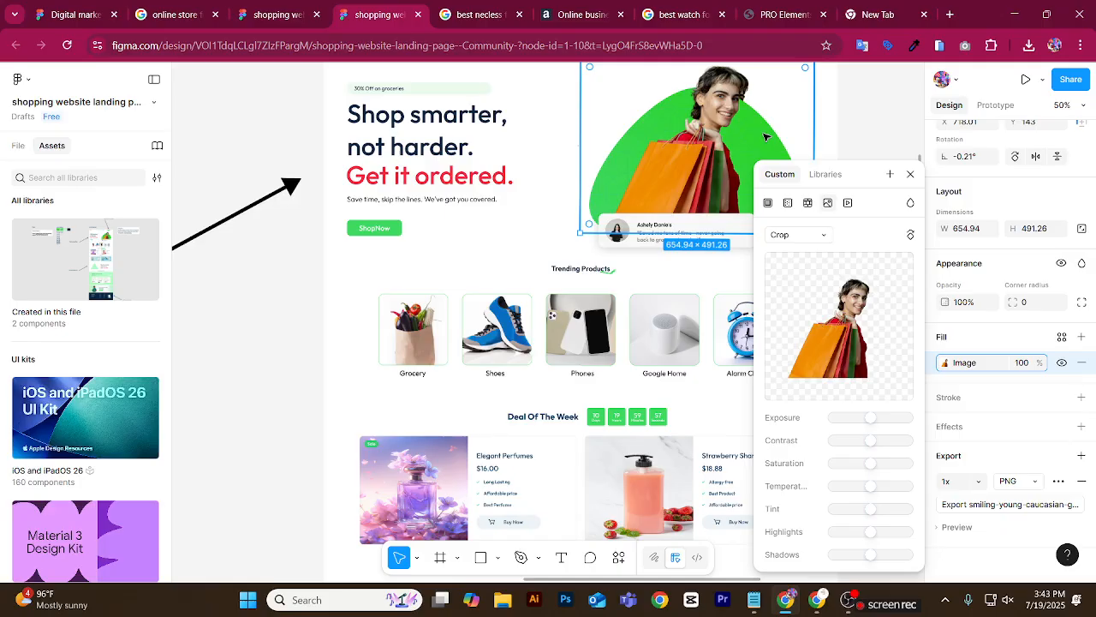
left_click(911, 174)
left_click(880, 157)
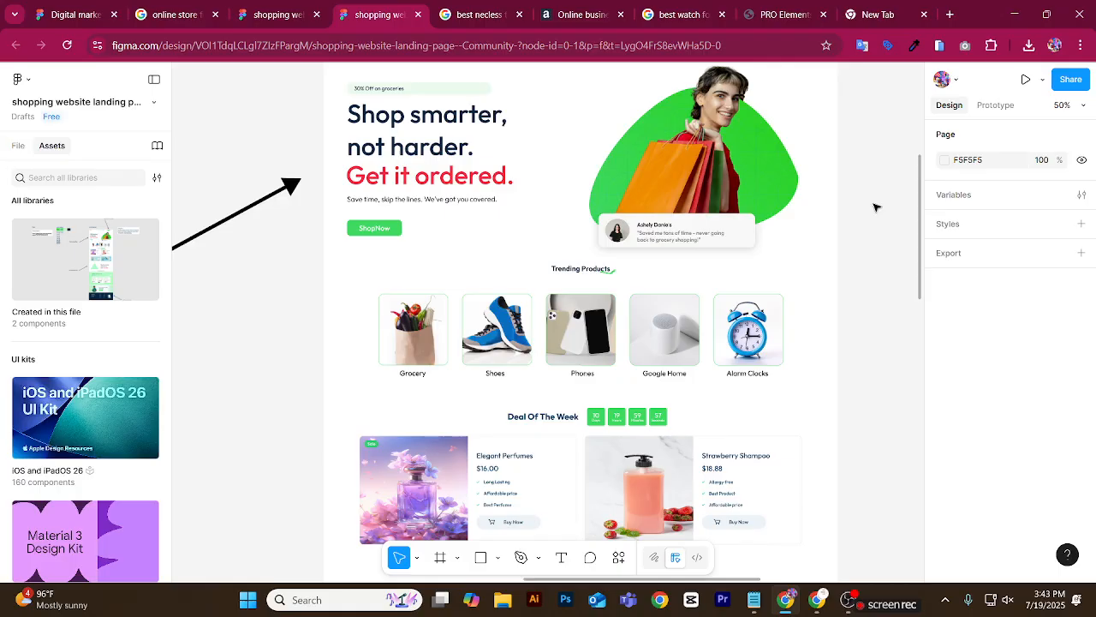
Examine the landing page design's sections from the hero through products, deals, medical banners and testimonials to the sign-up banner and footer.
scroll(876, 207, "up", 2)
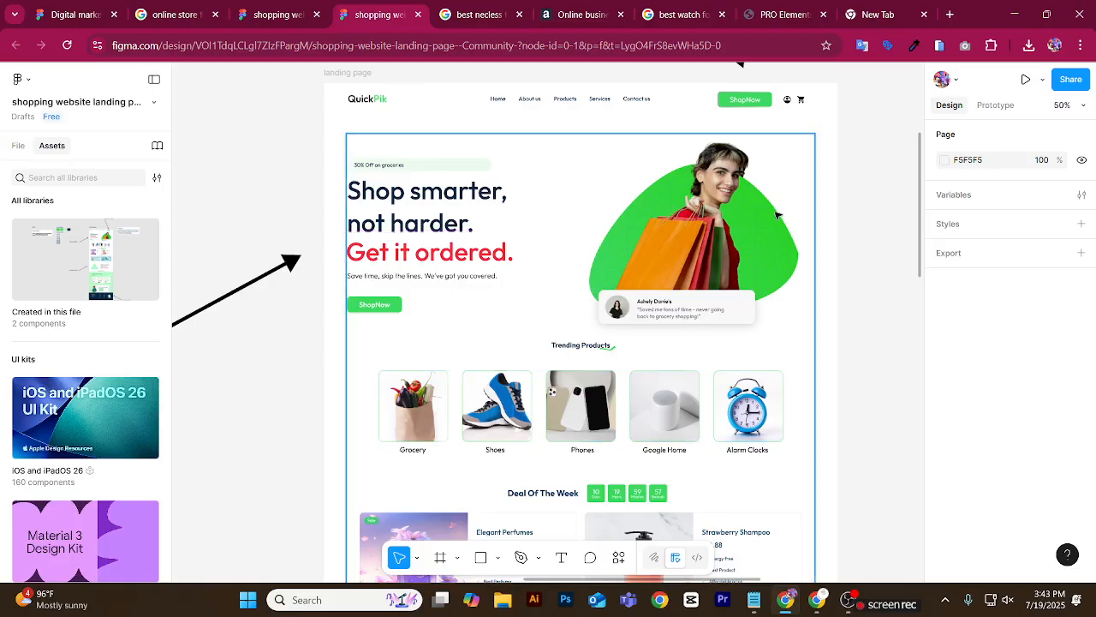
scroll(549, 385, "down", 2)
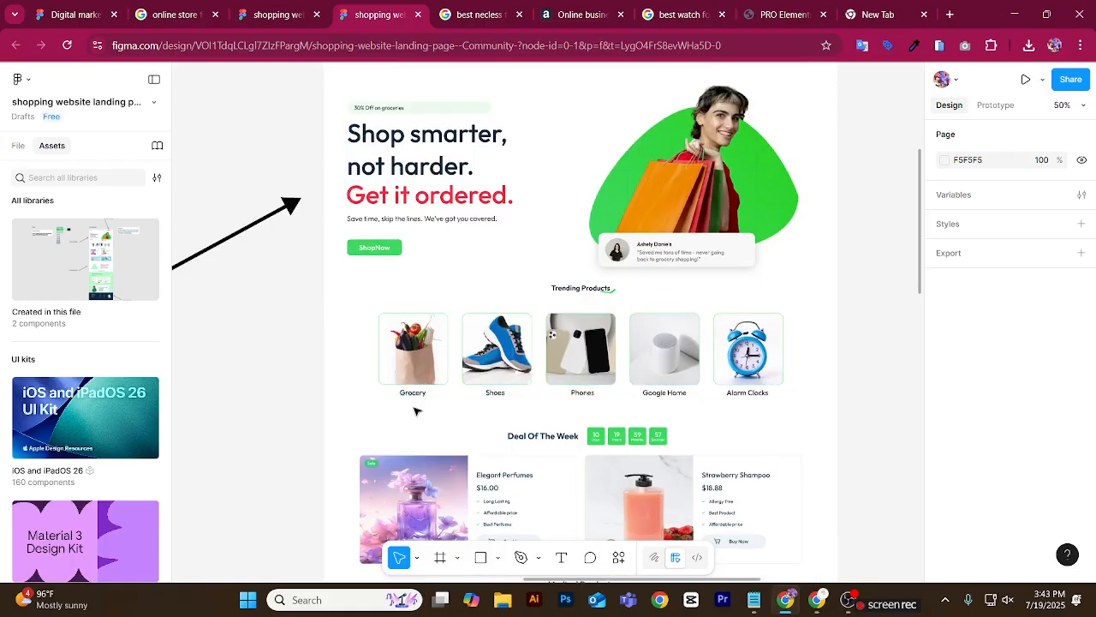
scroll(414, 415, "down", 4)
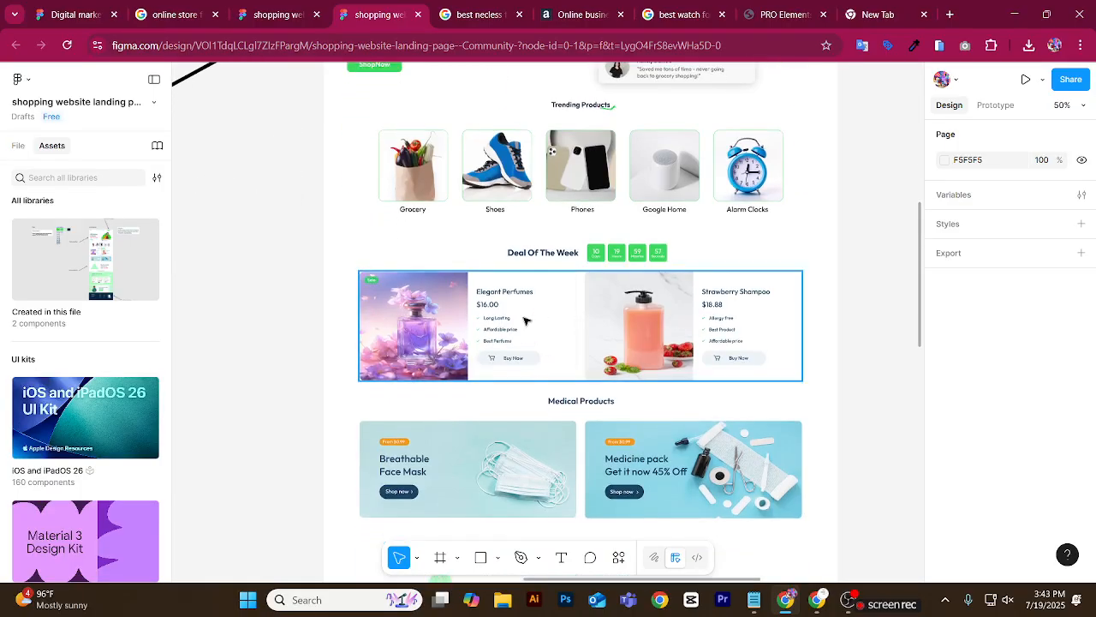
scroll(524, 320, "down", 4)
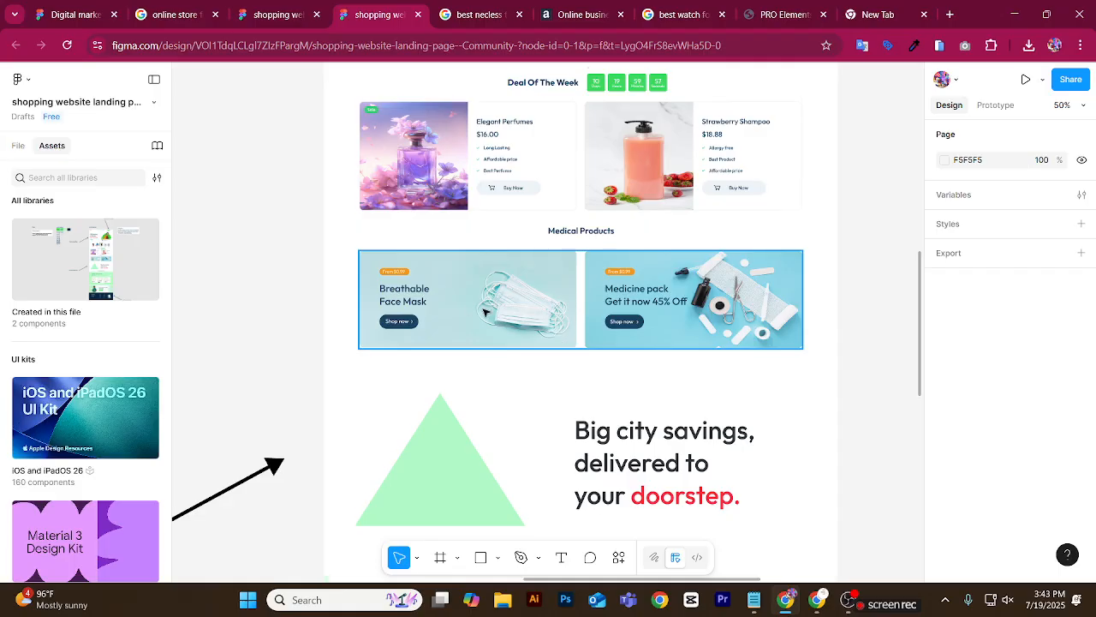
scroll(485, 313, "down", 5)
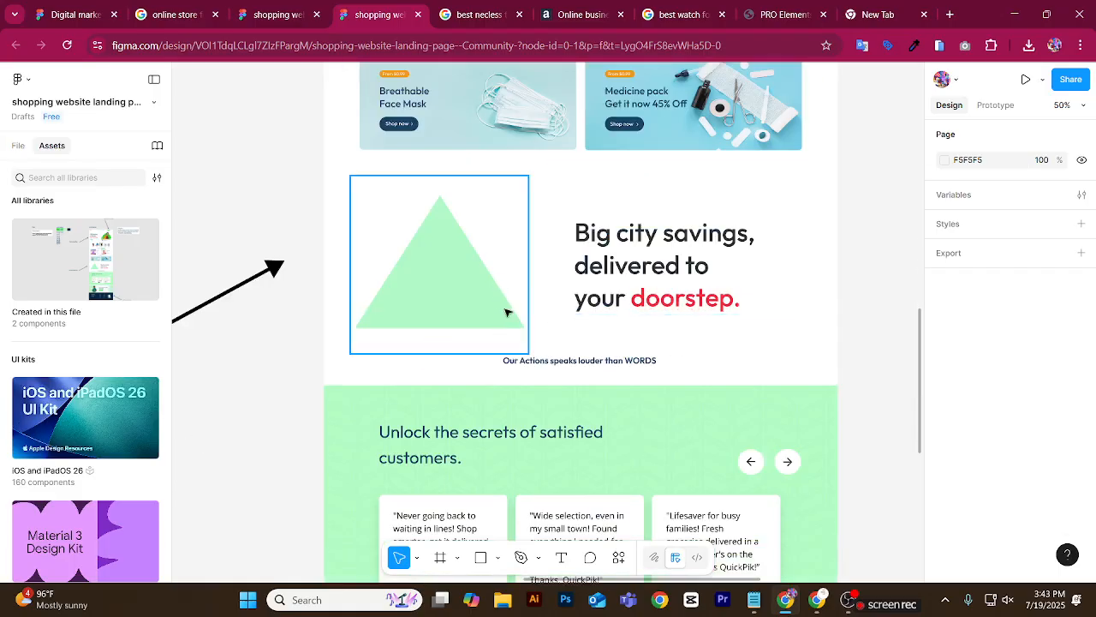
scroll(615, 314, "down", 1)
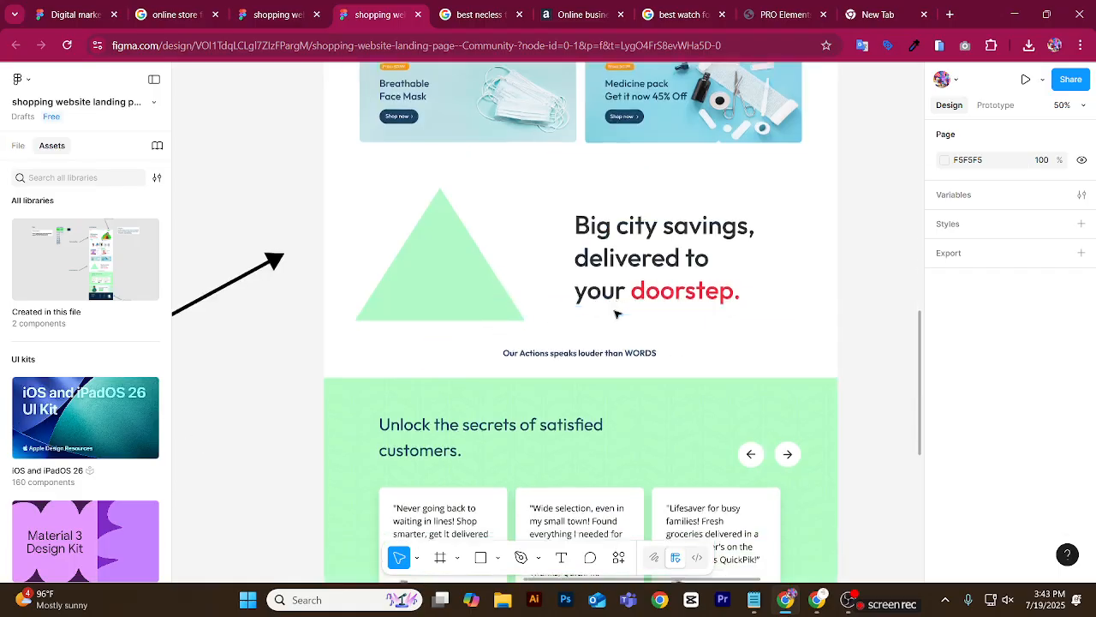
scroll(615, 314, "down", 6)
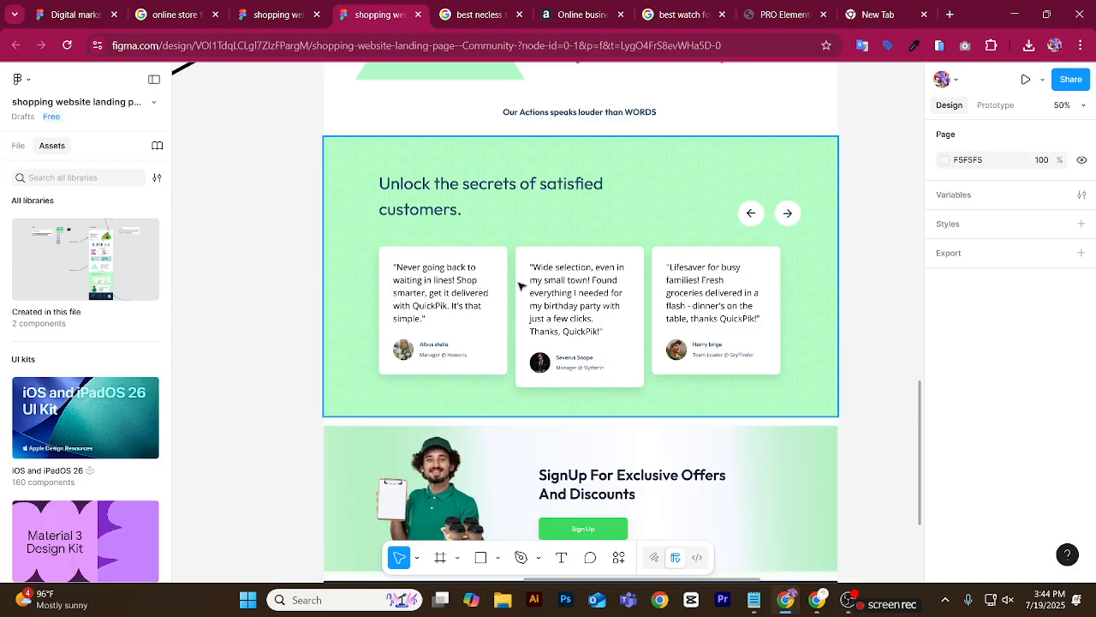
scroll(503, 272, "down", 6)
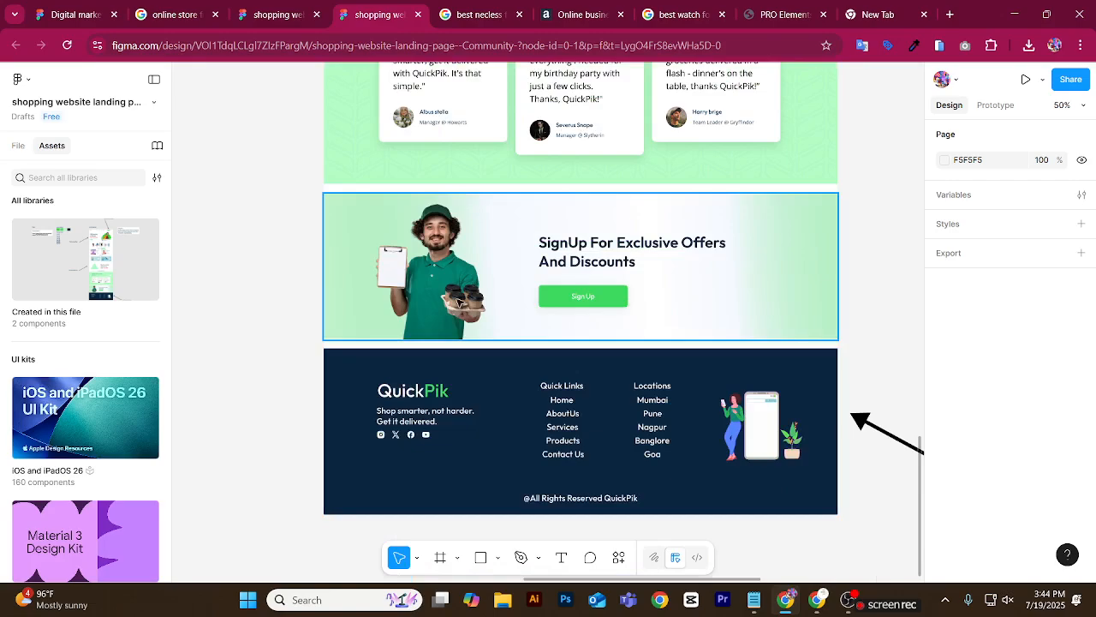
scroll(458, 301, "up", 1)
scroll(458, 301, "up", 3)
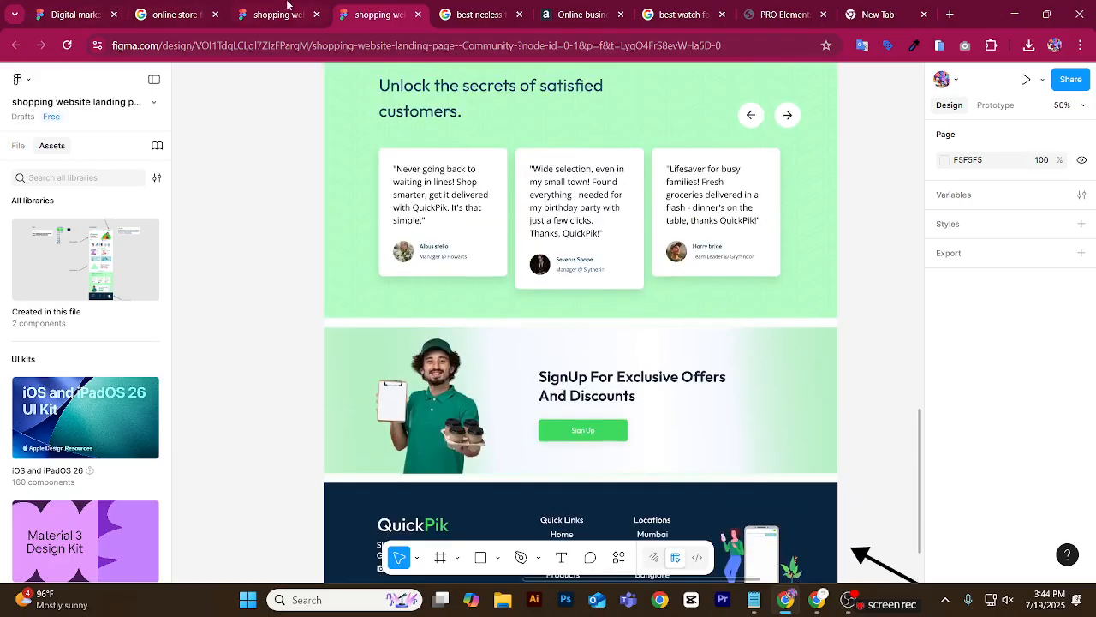
left_click(597, 7)
scroll(526, 157, "up", 2)
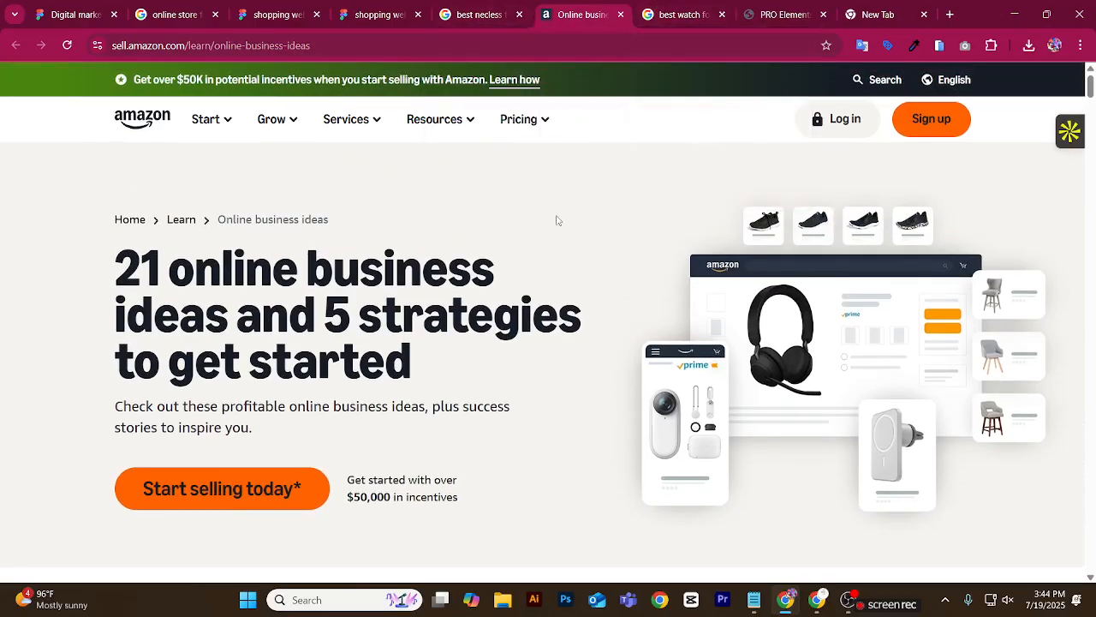
left_click(268, 10)
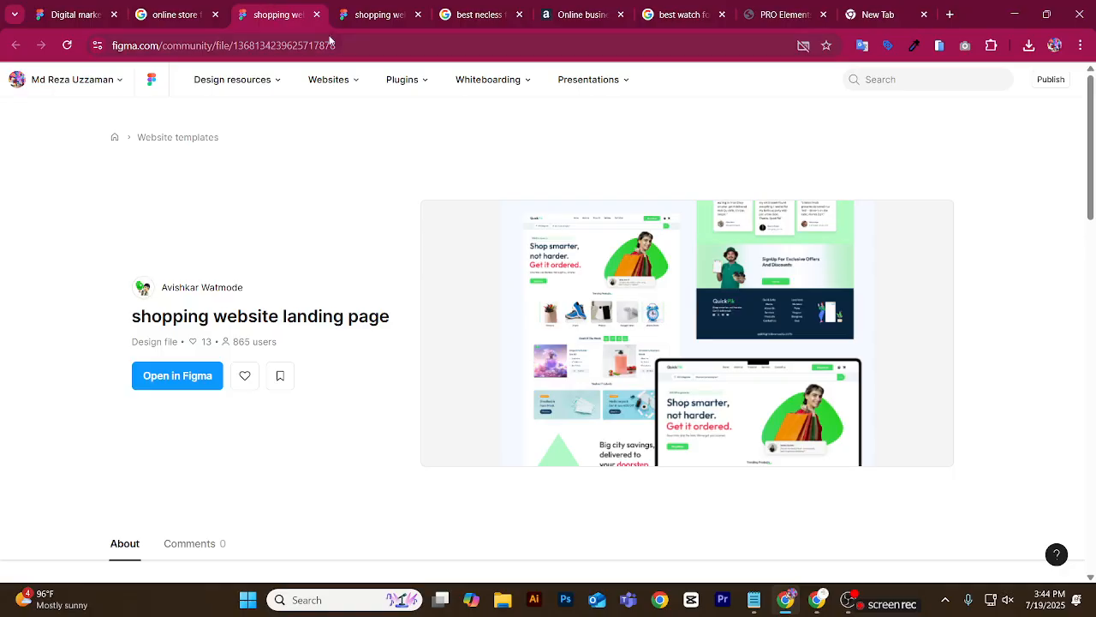
left_click(364, 9)
left_click(446, 44)
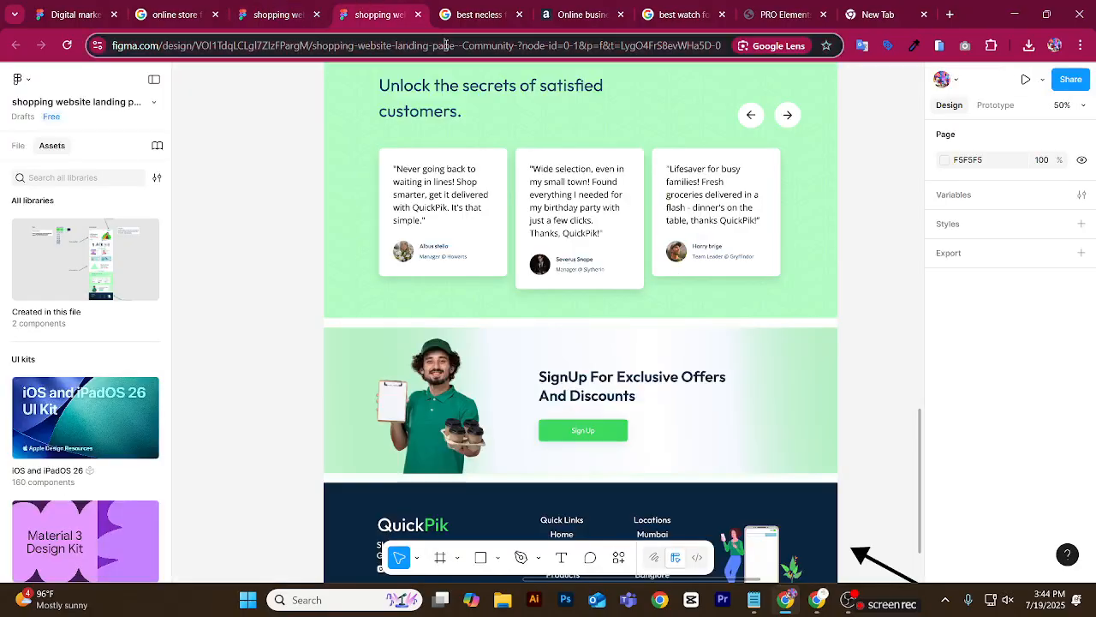
key("ctrl+s")
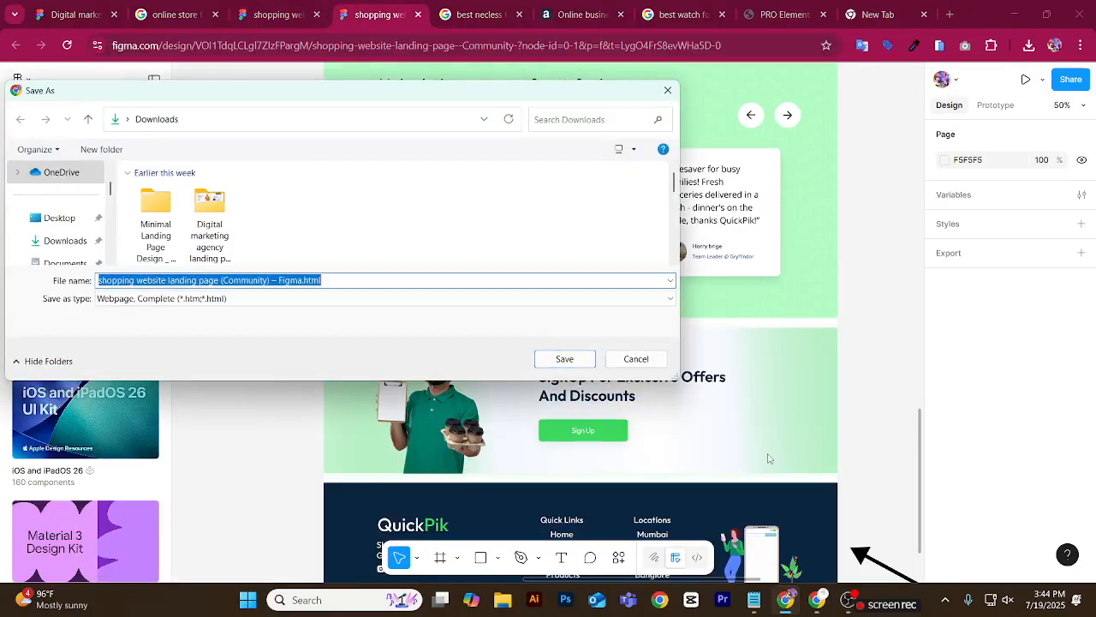
left_click(674, 96)
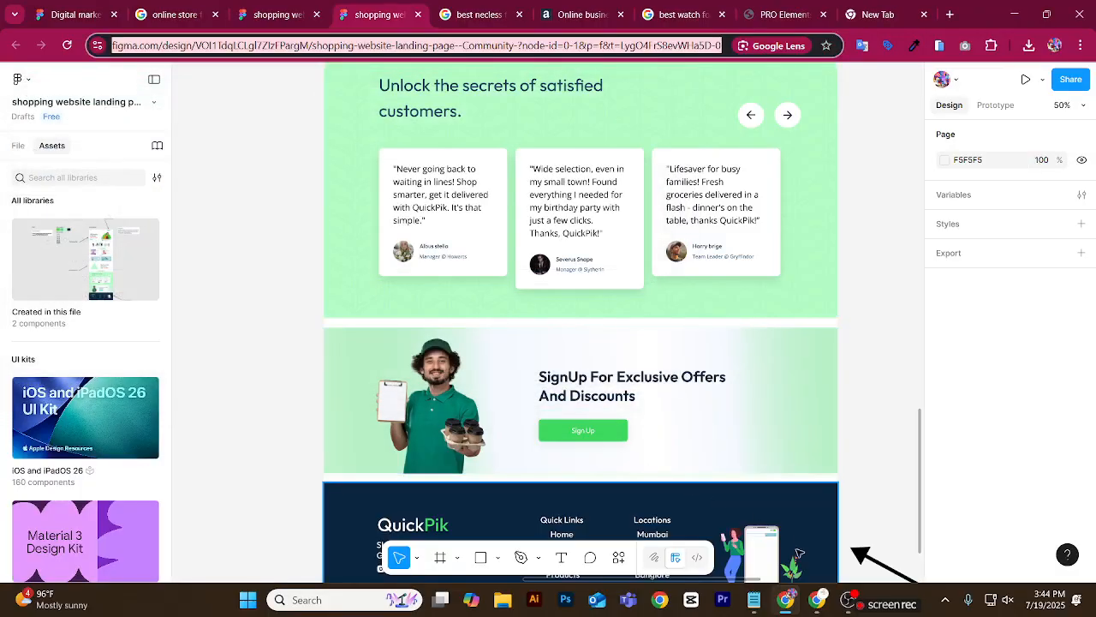
Switch to the browser window with the WordPress site, go to its dashboard and open the Add Plugin page in a new tab.
left_click(816, 608)
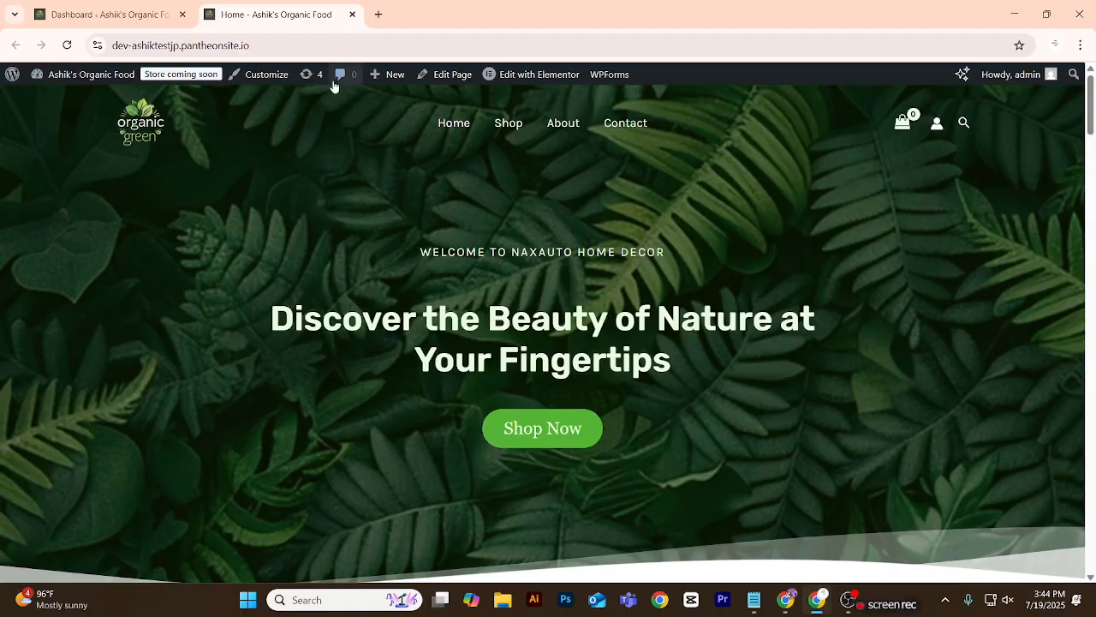
left_click(75, 10)
scroll(69, 214, "down", 3)
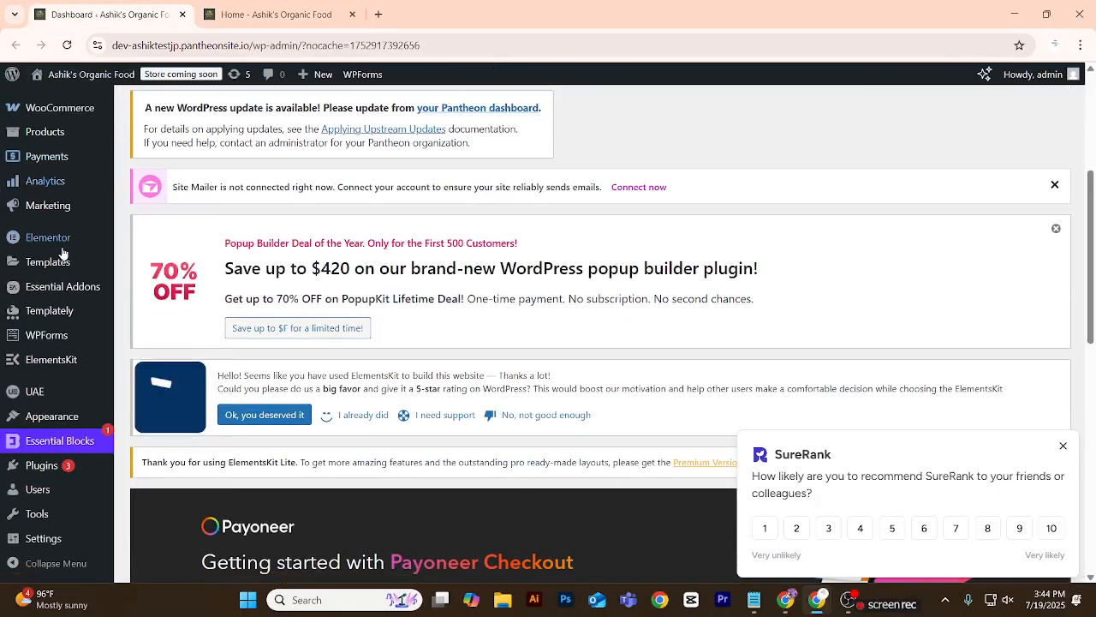
scroll(60, 283, "down", 4)
scroll(60, 306, "down", 4)
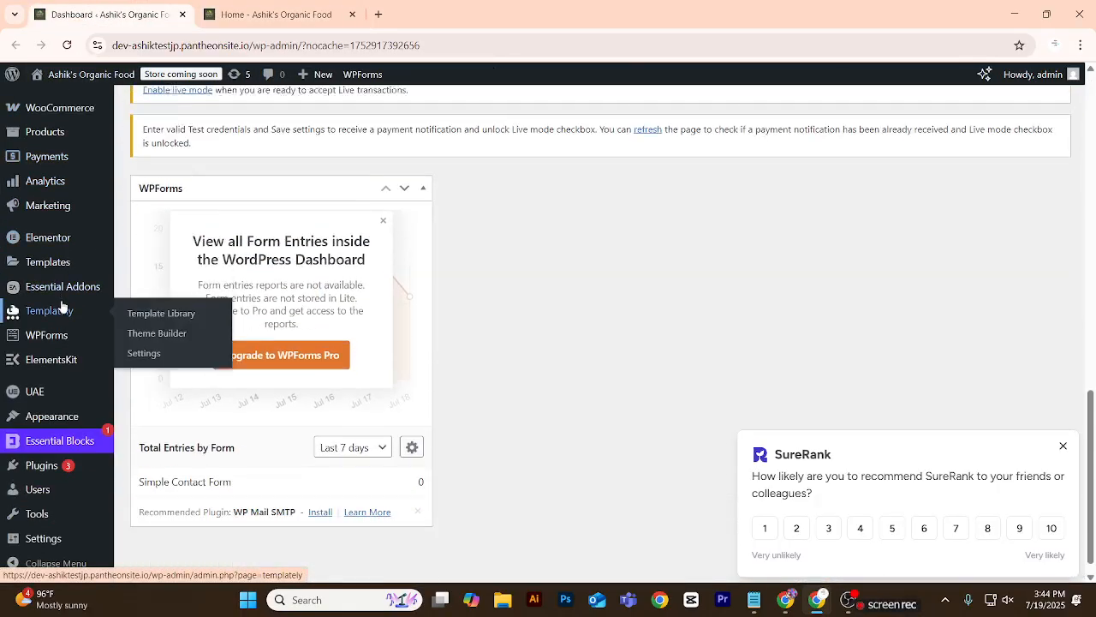
mouse_move(52, 416)
scroll(48, 351, "up", 1)
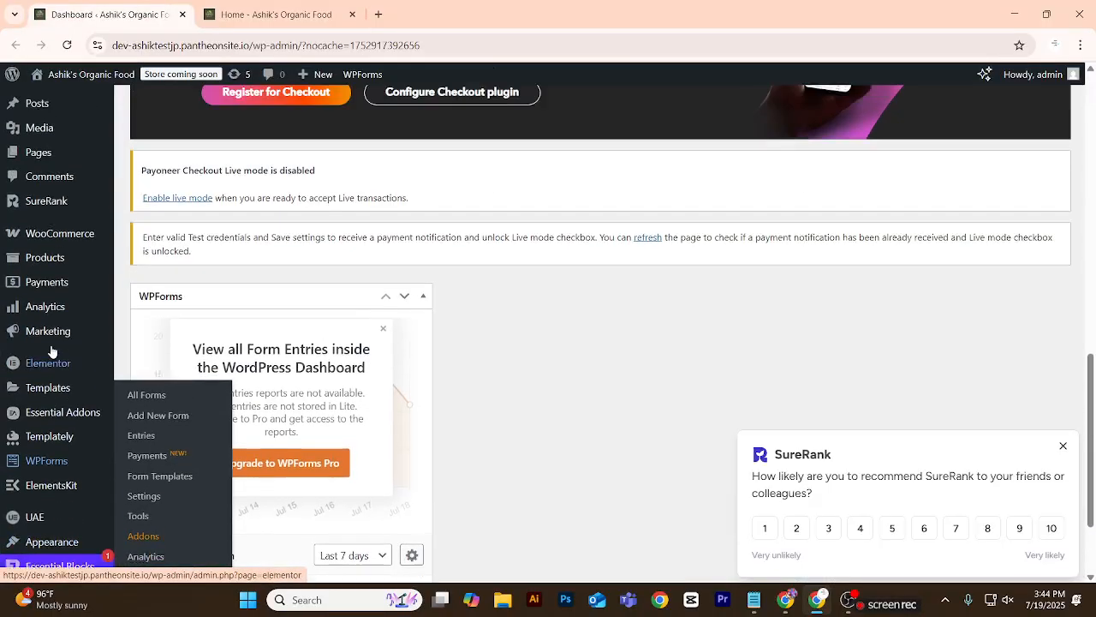
scroll(49, 369, "down", 1)
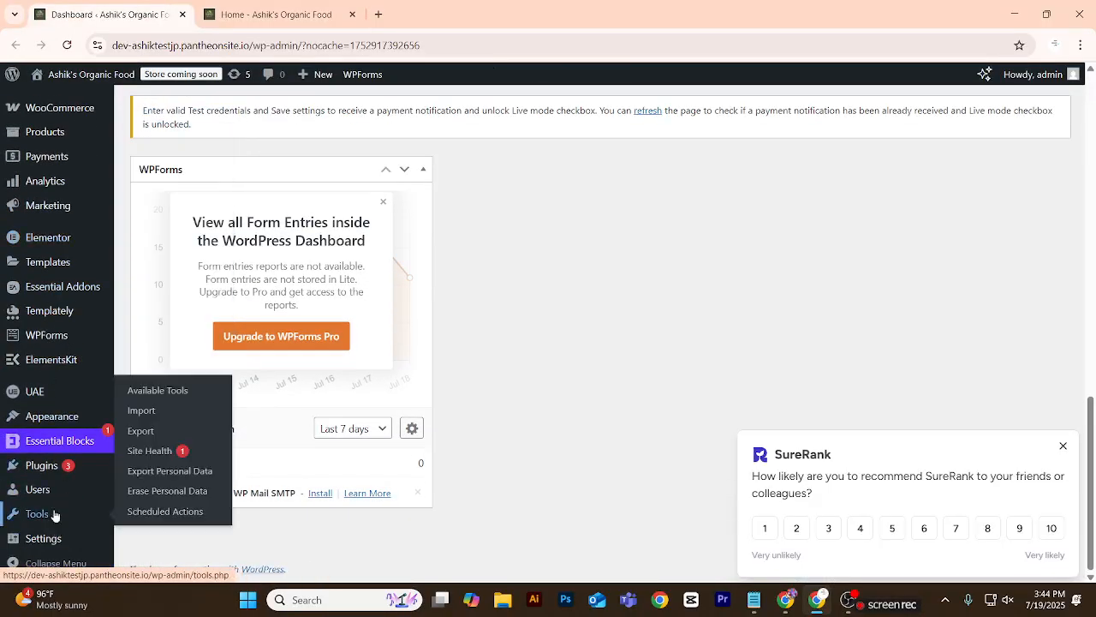
mouse_move(91, 478)
right_click(133, 488)
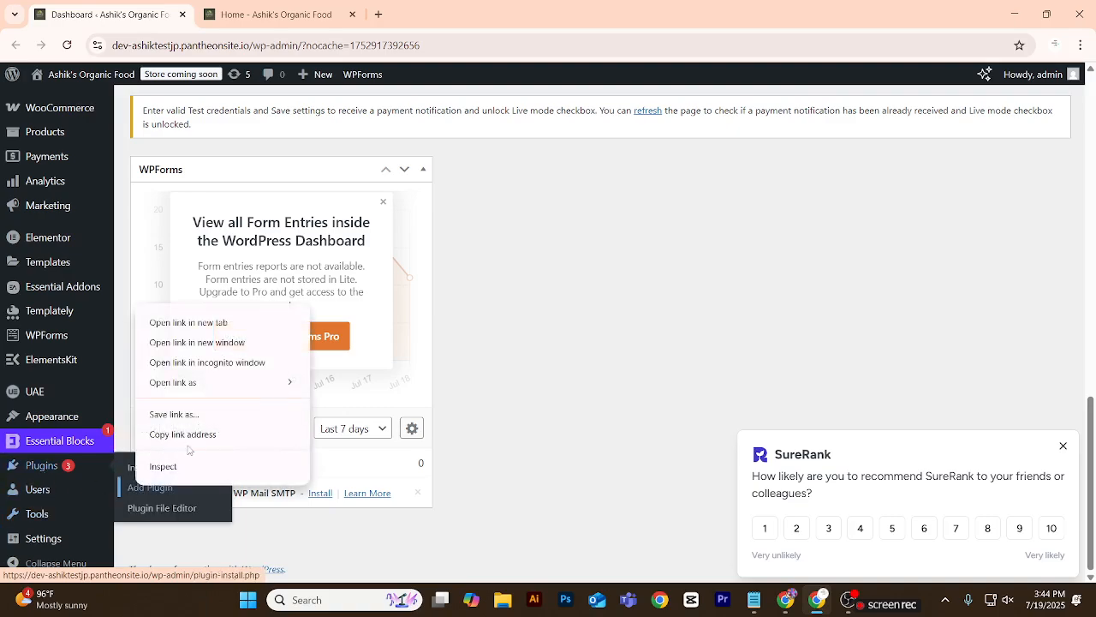
left_click(212, 324)
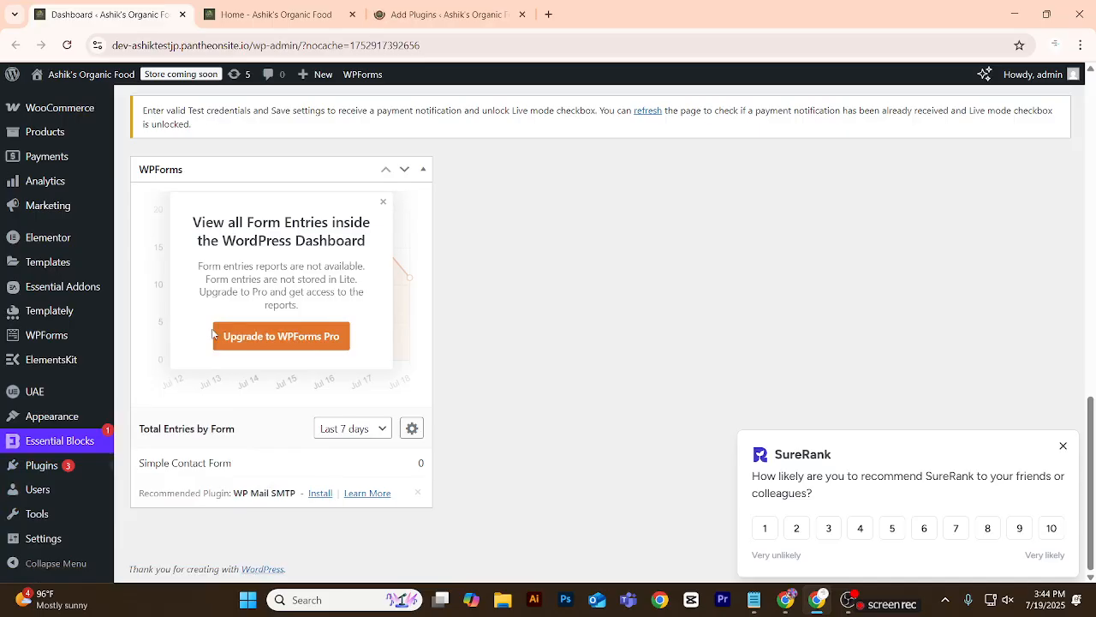
left_click(441, 14)
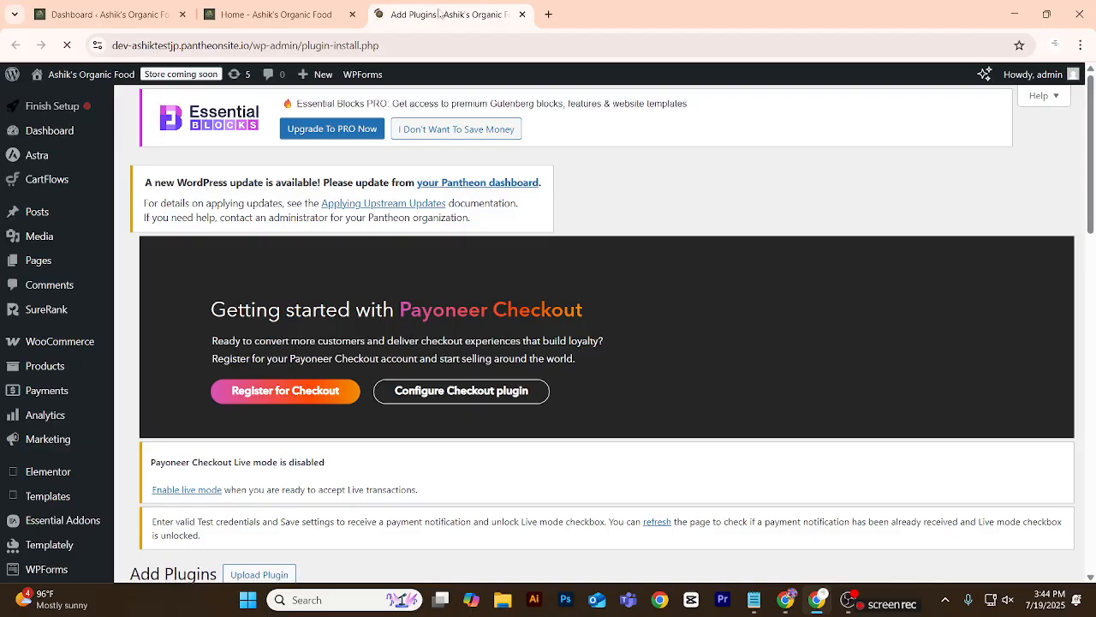
Search the WordPress plugin directory for "pro elements" and look through the results for the PRO Elements plugin.
scroll(366, 294, "down", 5)
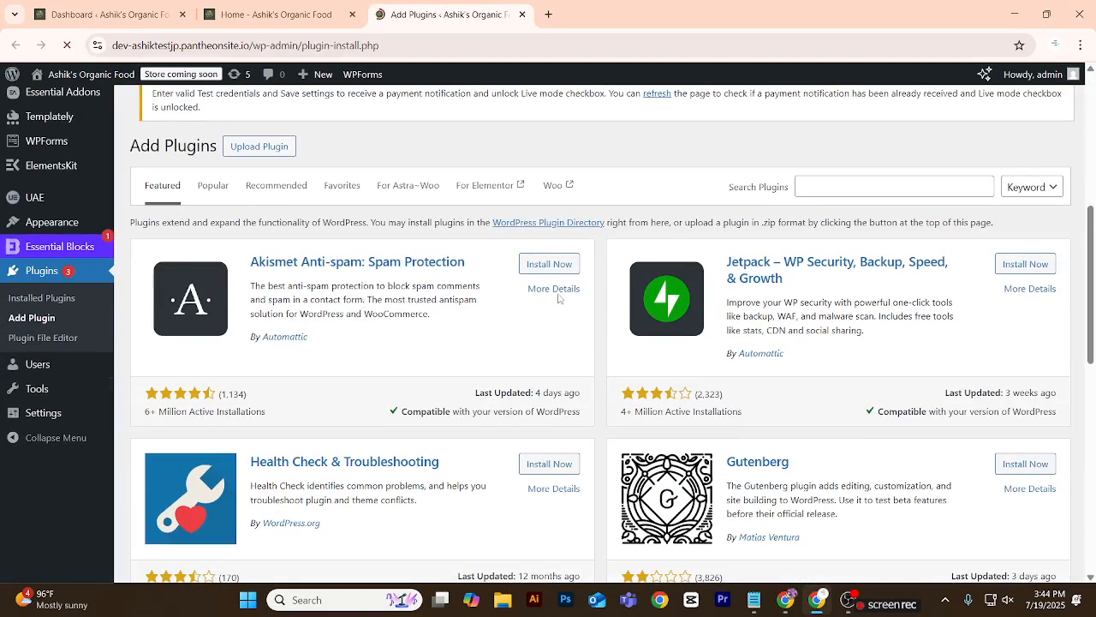
left_click(823, 190)
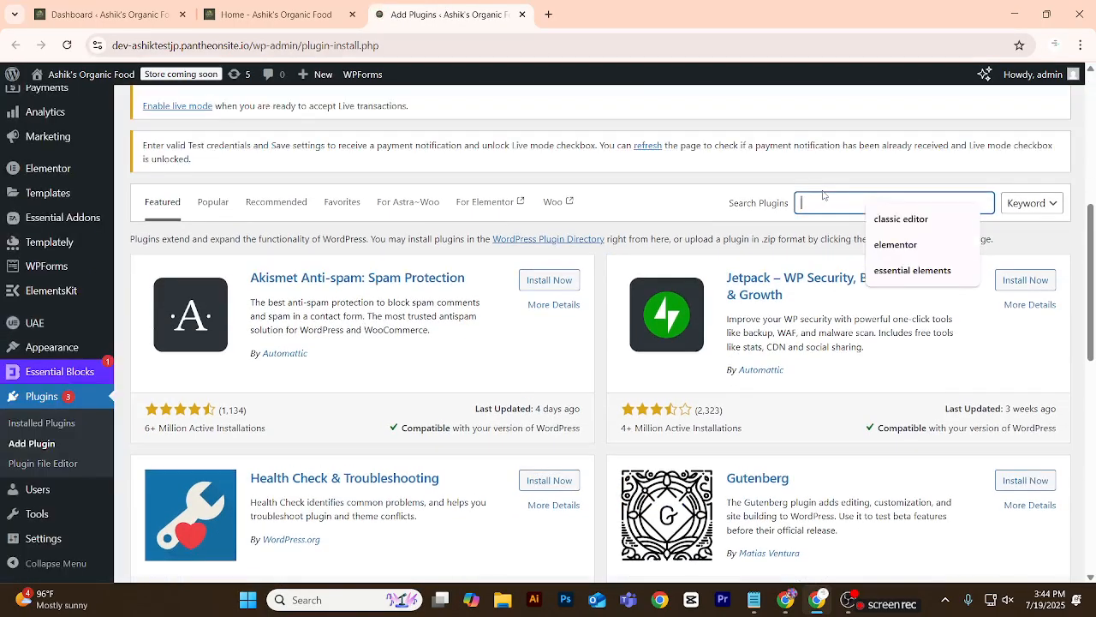
type("pro elements")
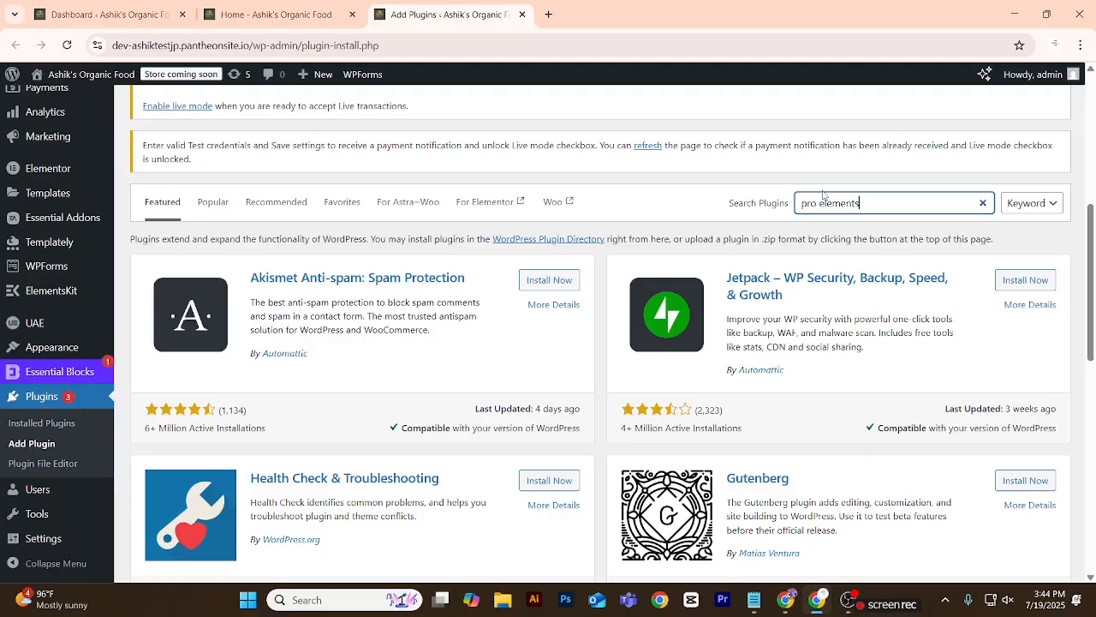
scroll(820, 195, "down", 6)
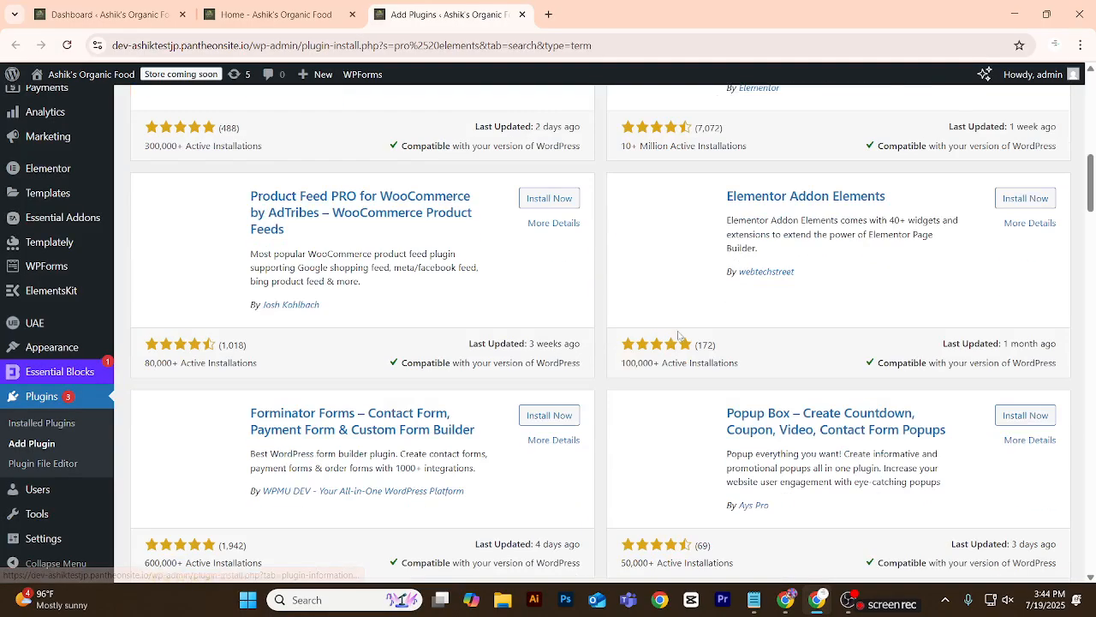
scroll(472, 333, "up", 3)
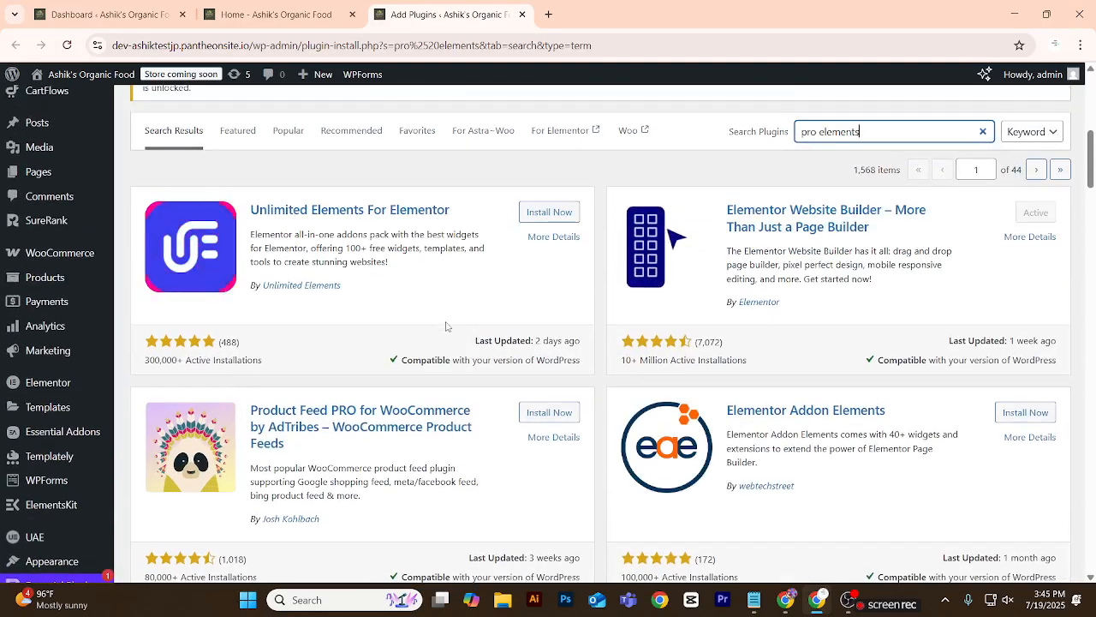
scroll(447, 327, "up", 1)
scroll(449, 328, "up", 5)
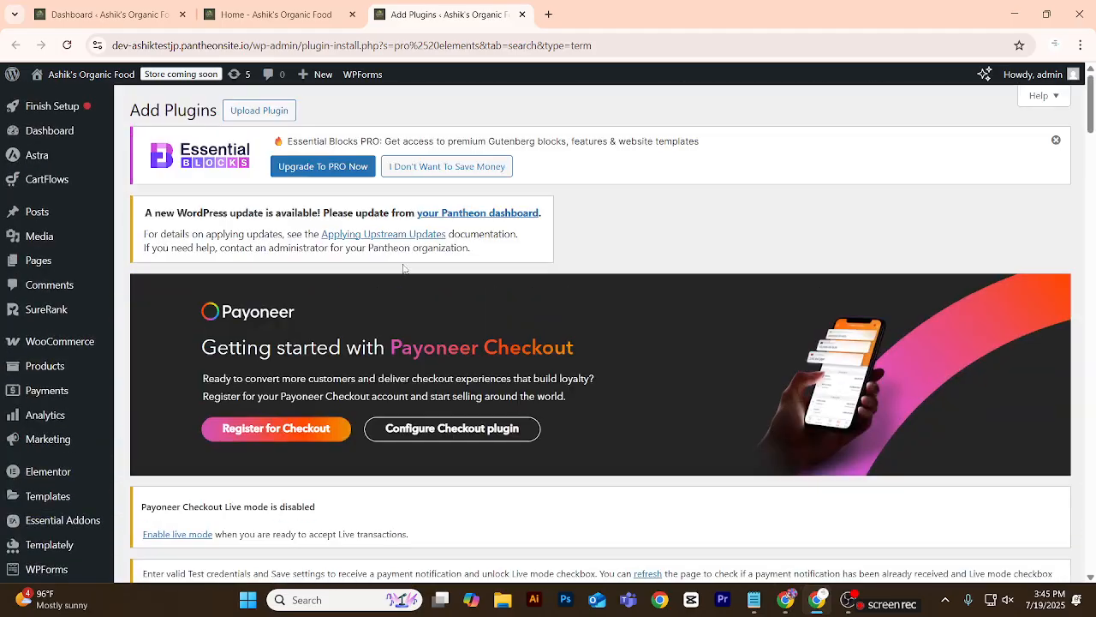
Find the PRO Elements website through a Google search for "pro elements" in a new tab and download the plugin from it.
left_click(548, 14)
type("pro elemetn")
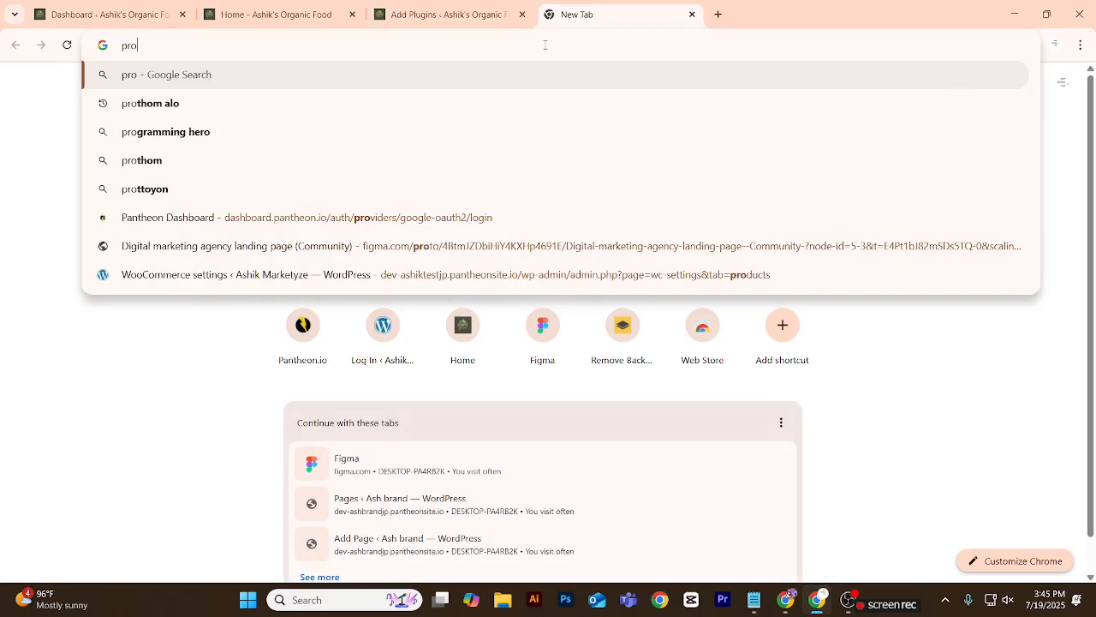
key("BackSpace")
key("BackSpace")
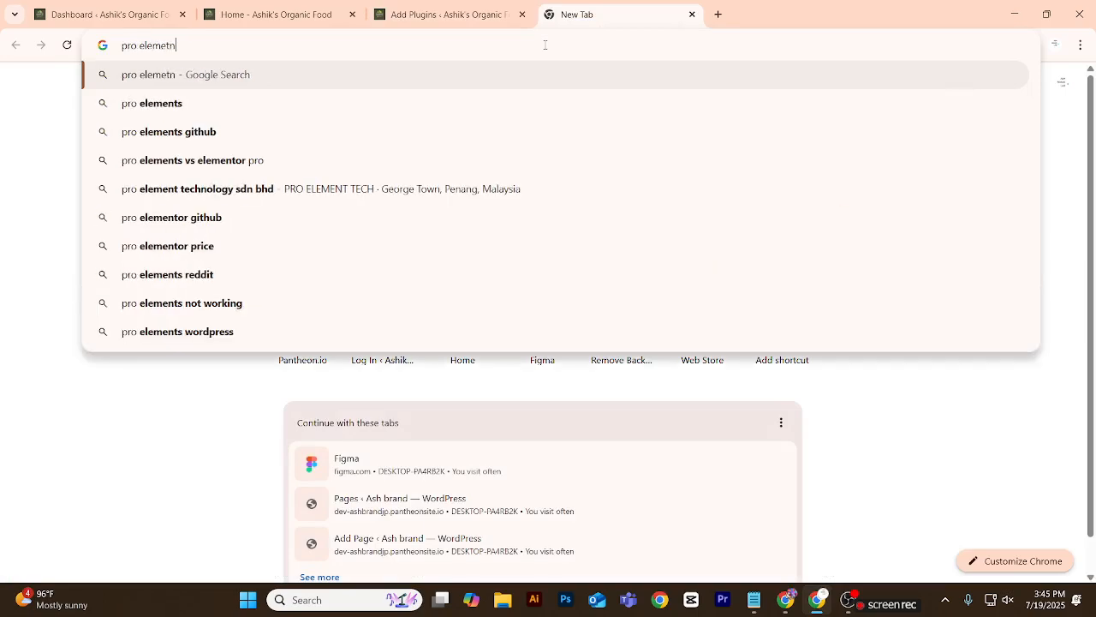
type("nts")
key("Return")
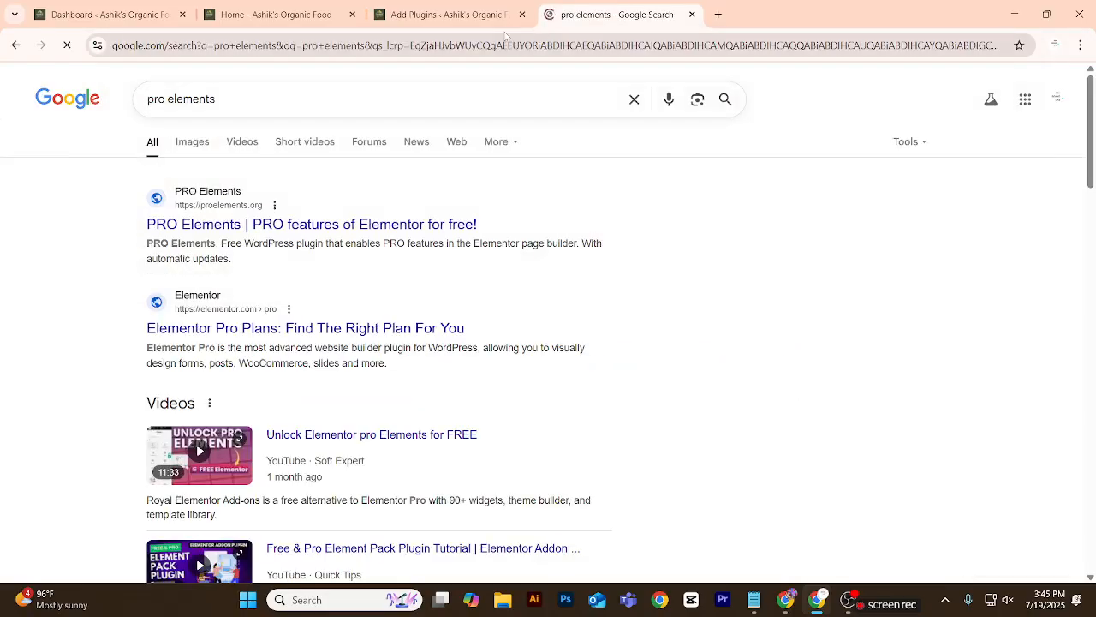
left_click(387, 225)
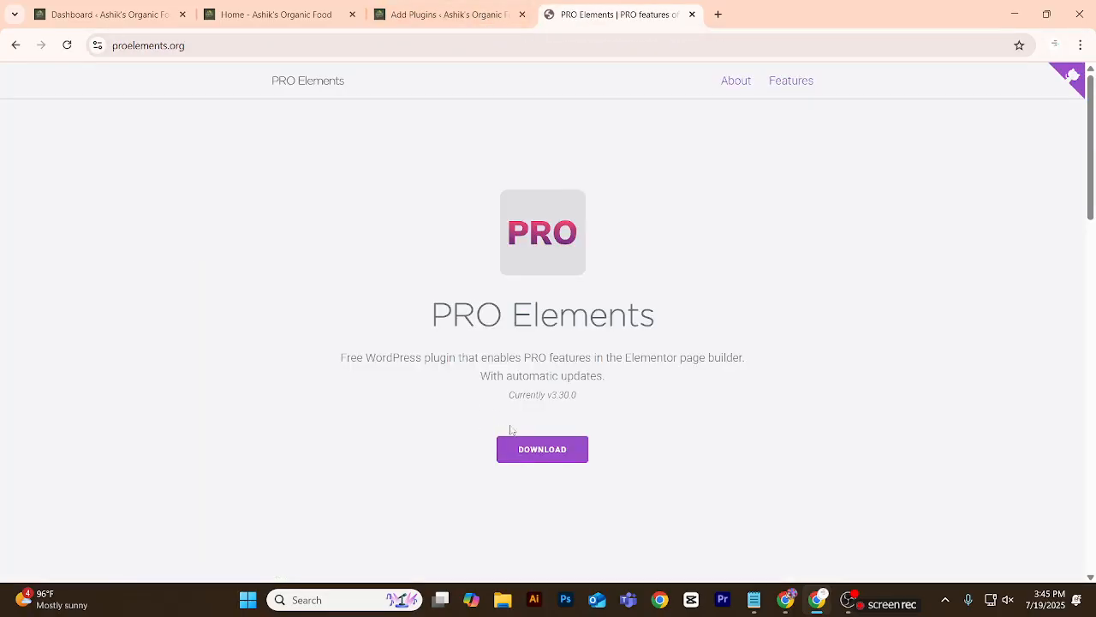
left_click(540, 449)
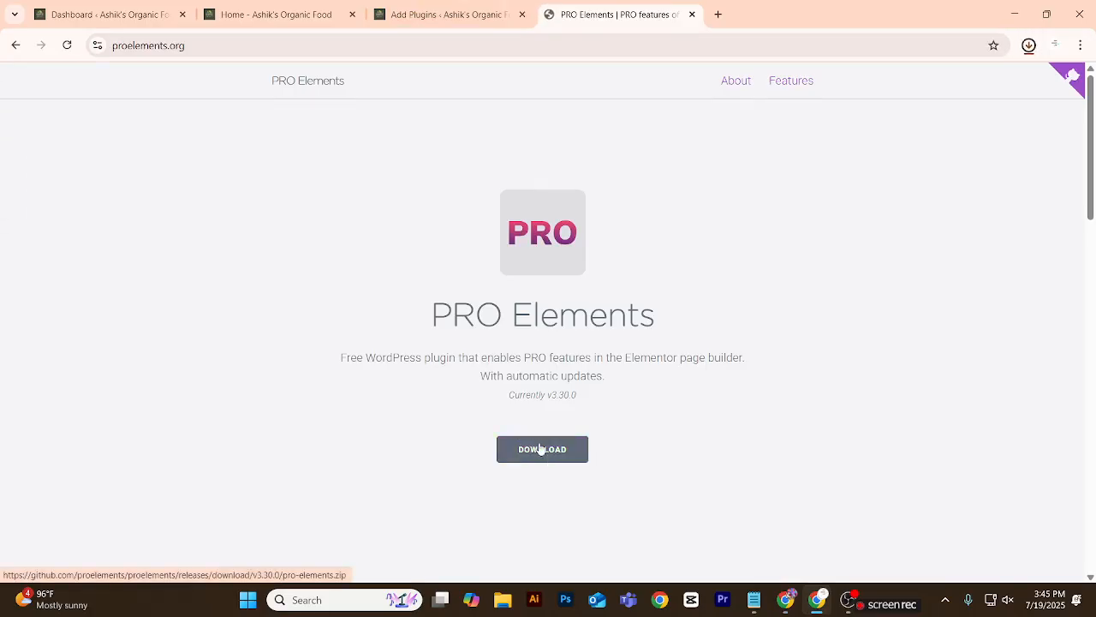
Return to the WordPress Add Plugins page and reload it.
left_click(408, 17)
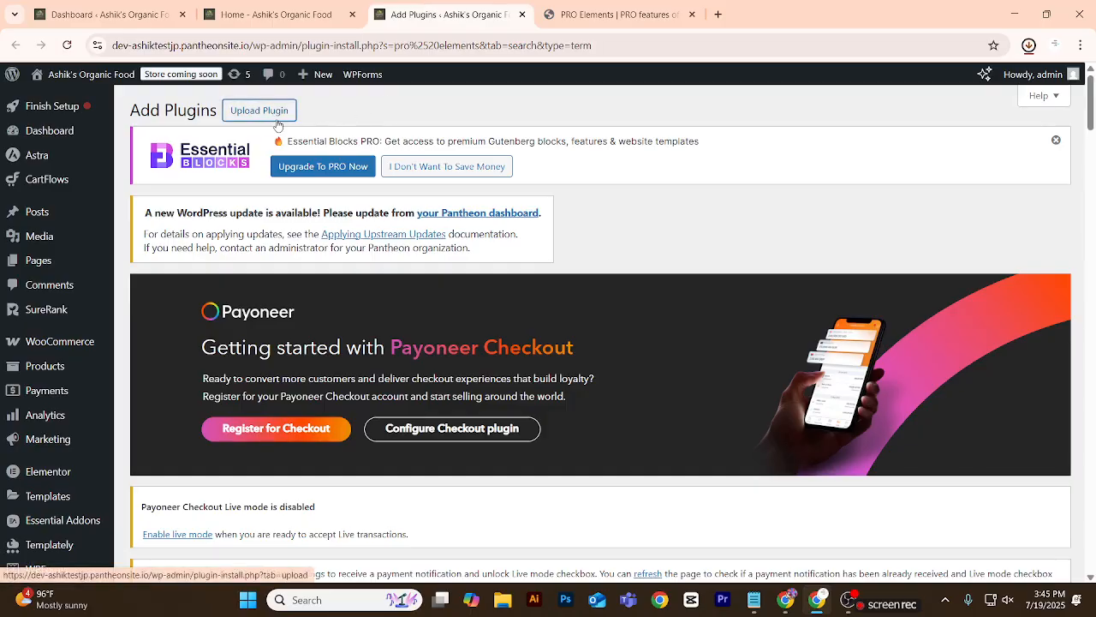
scroll(368, 274, "down", 5)
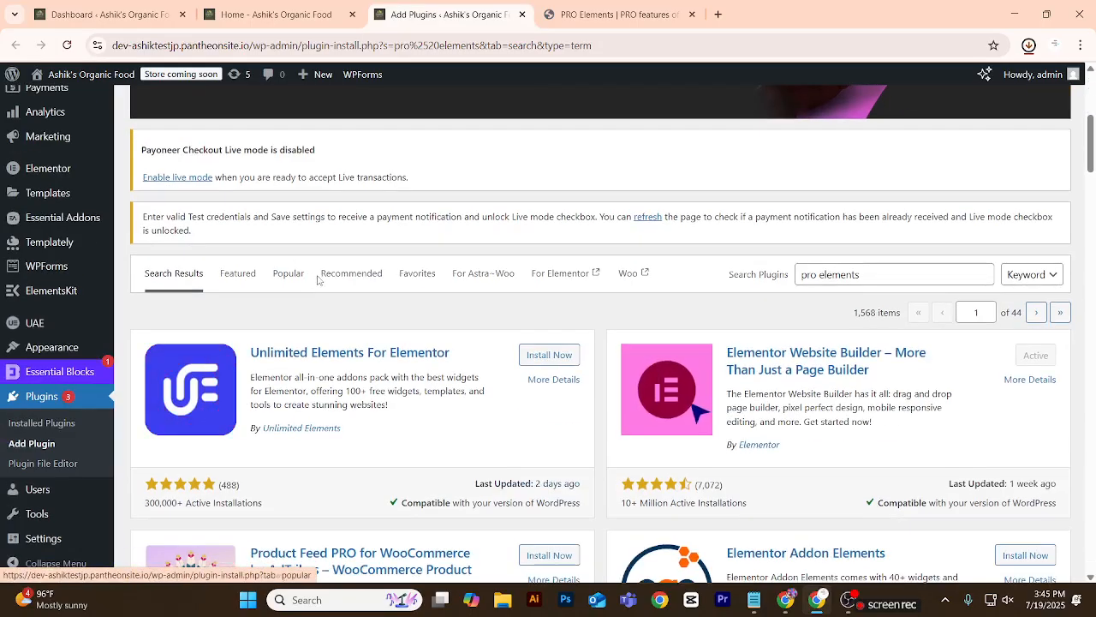
scroll(383, 276, "up", 4)
scroll(329, 255, "up", 1)
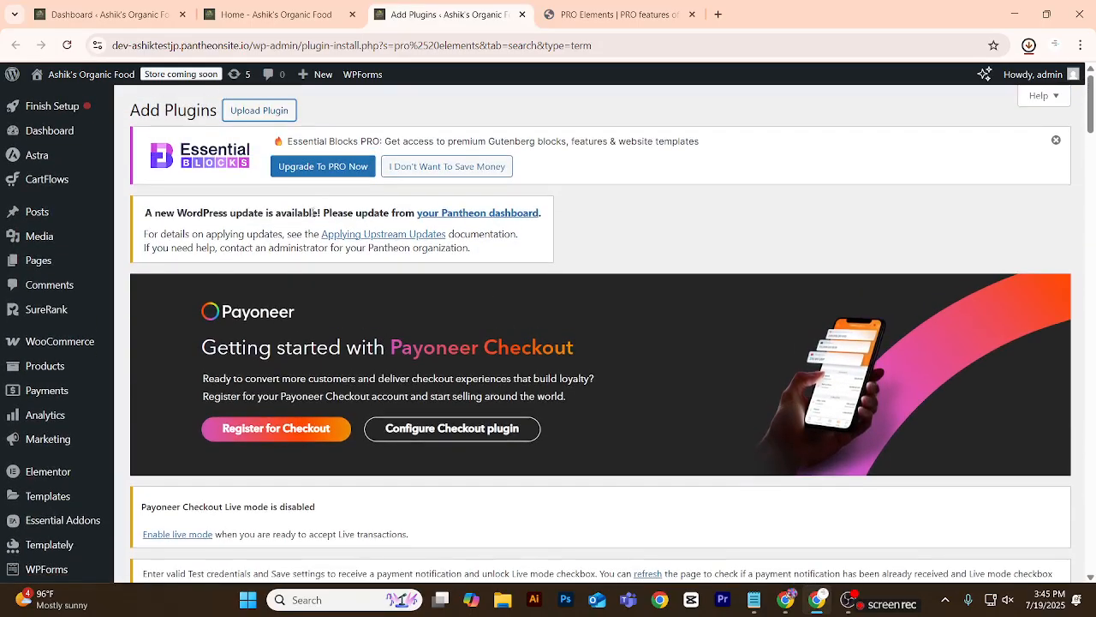
left_click(610, 14)
left_click(394, 19)
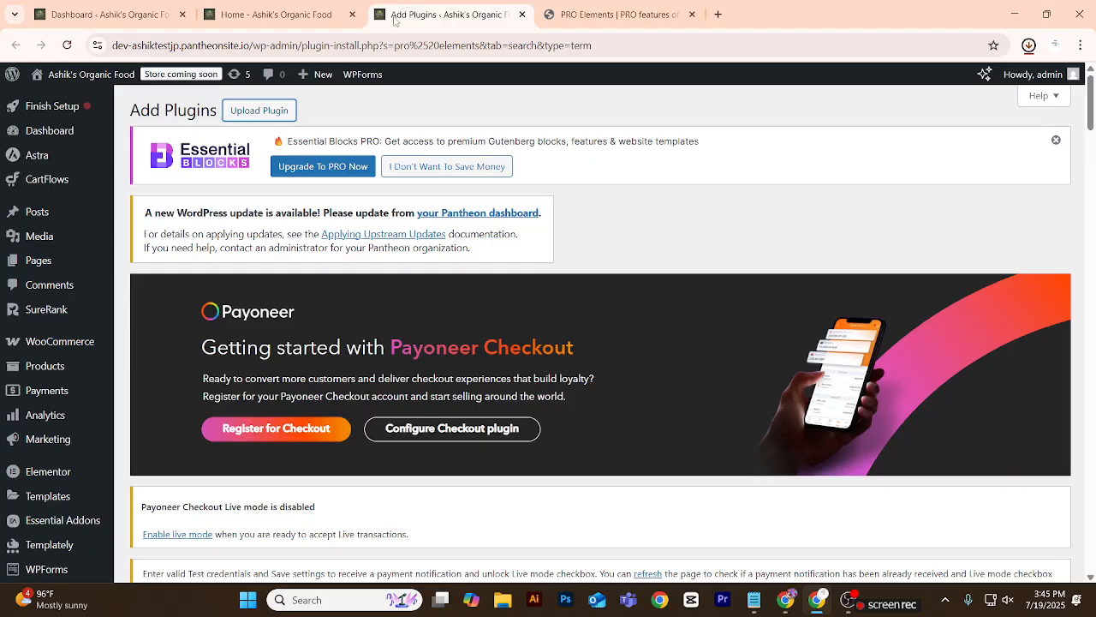
left_click(67, 44)
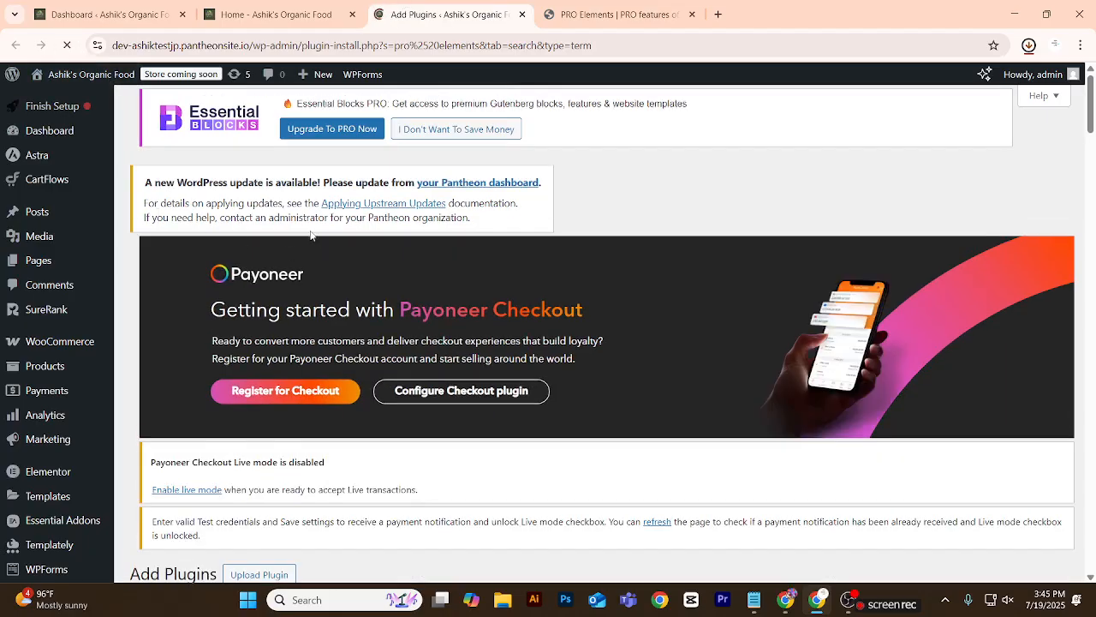
scroll(311, 234, "down", 5)
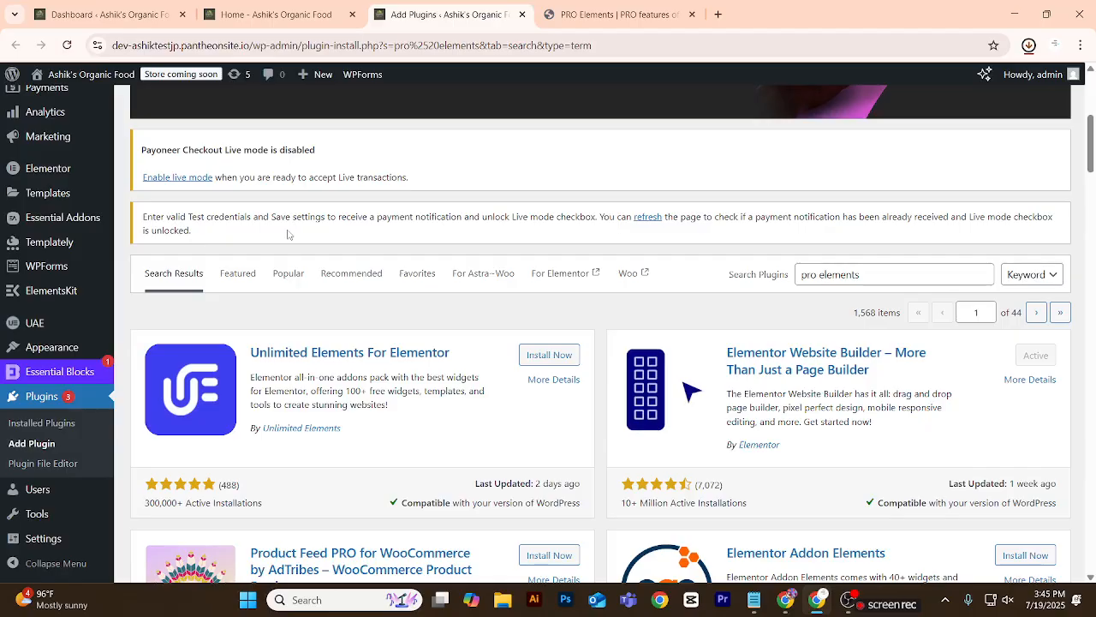
scroll(294, 233, "up", 5)
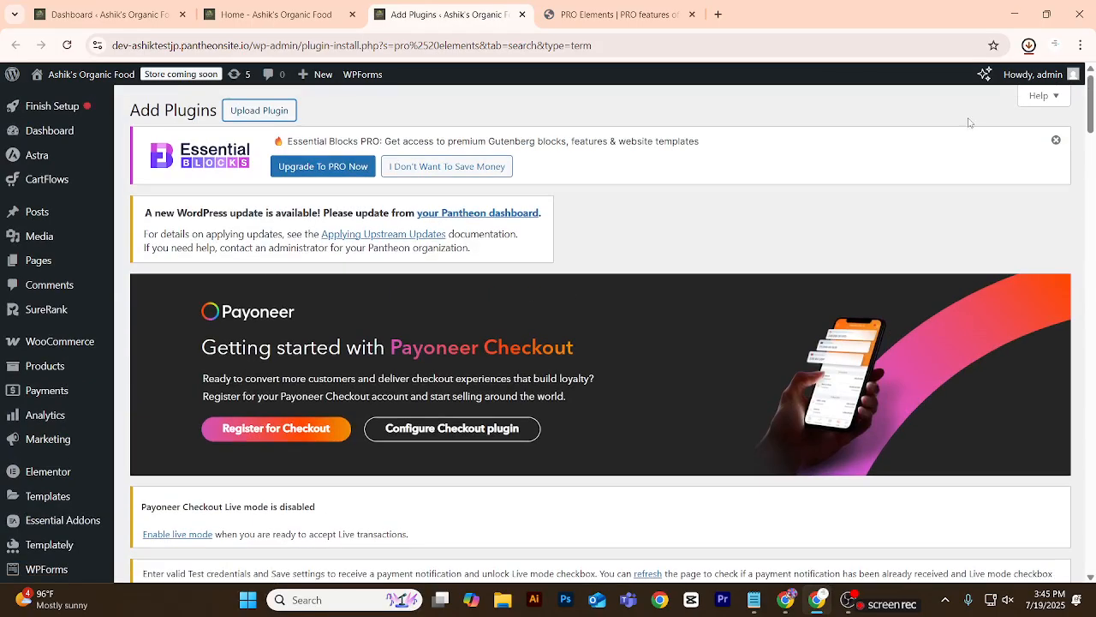
Dismiss the Essential Blocks PRO promotion and clear the "pro elements" text from the plugin search.
left_click(1056, 139)
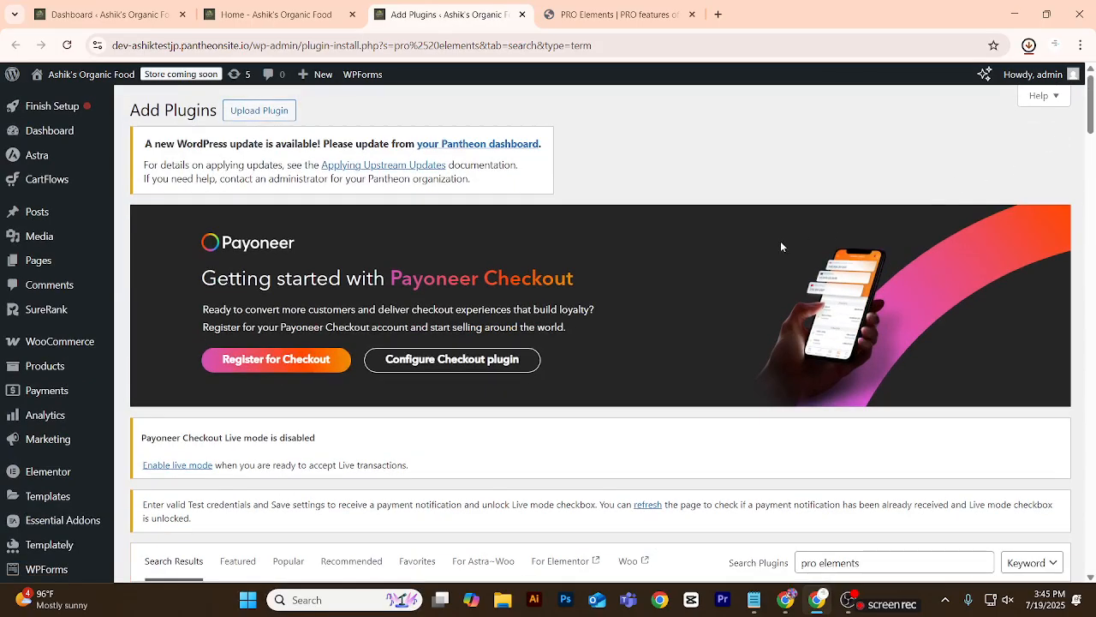
scroll(780, 247, "down", 5)
left_click(880, 208)
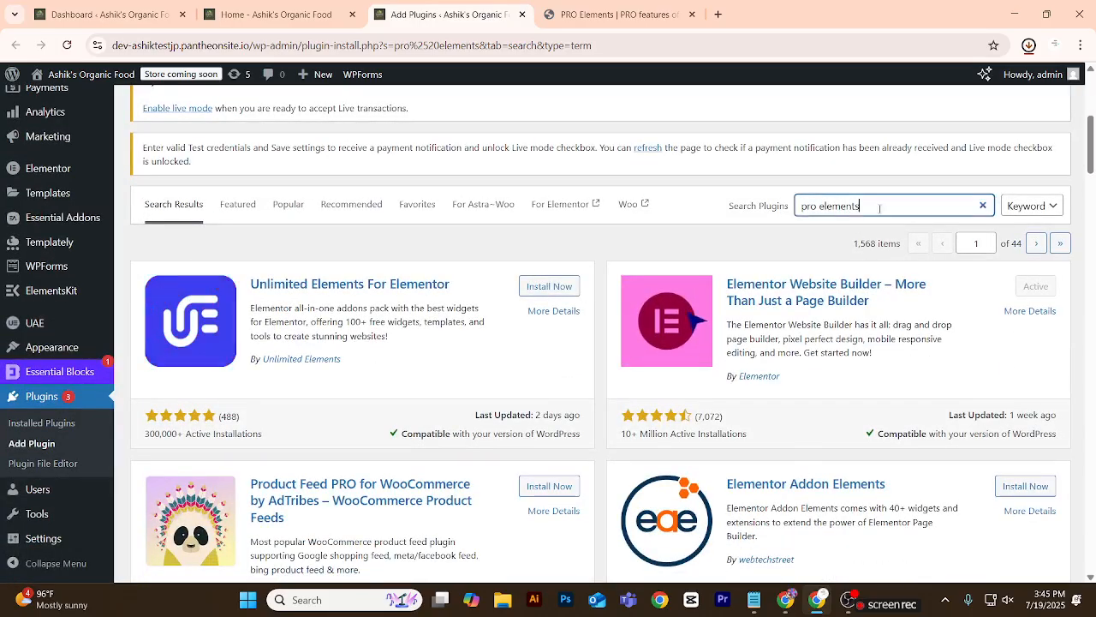
key("ctrl+a")
key("BackSpace")
Open the plugin upload form and choose pro-elements.zip from the Downloads folder.
scroll(715, 211, "up", 3)
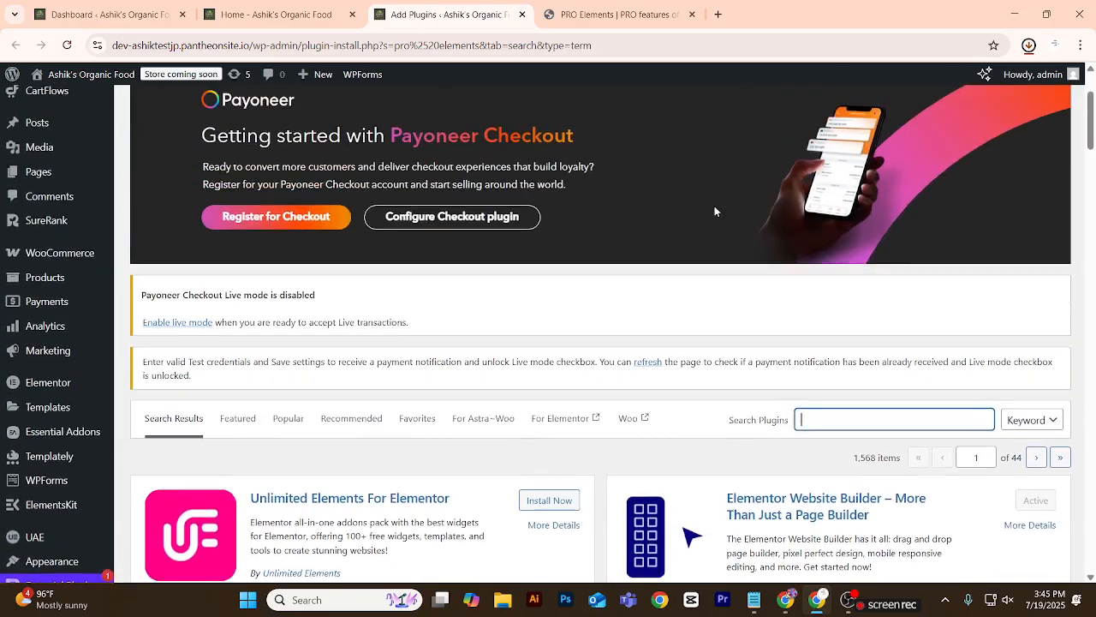
scroll(715, 212, "up", 2)
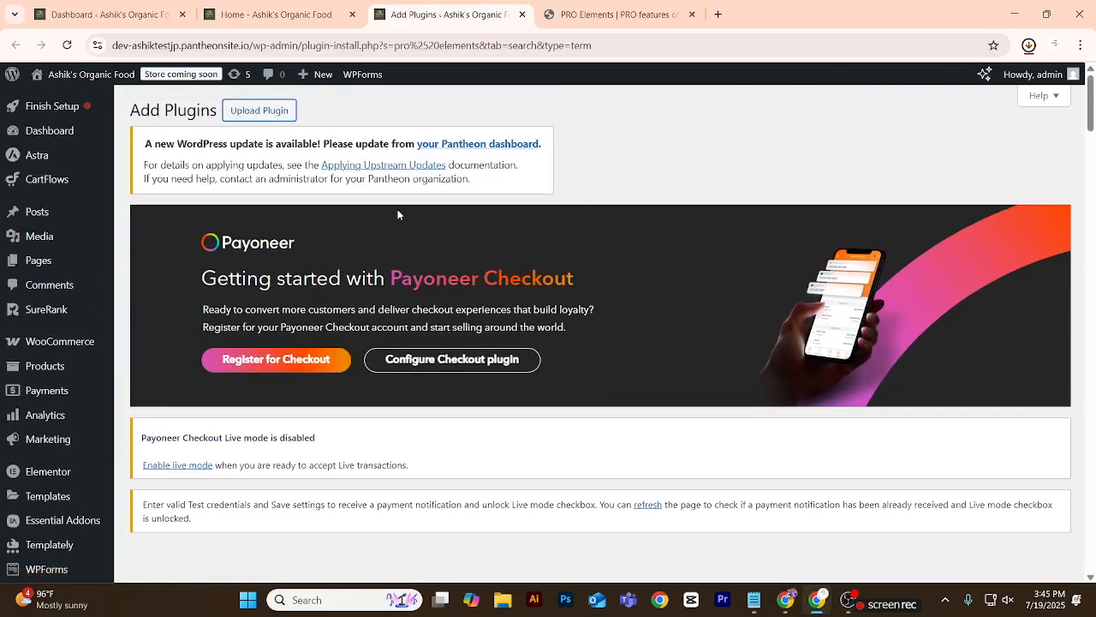
scroll(397, 215, "down", 10)
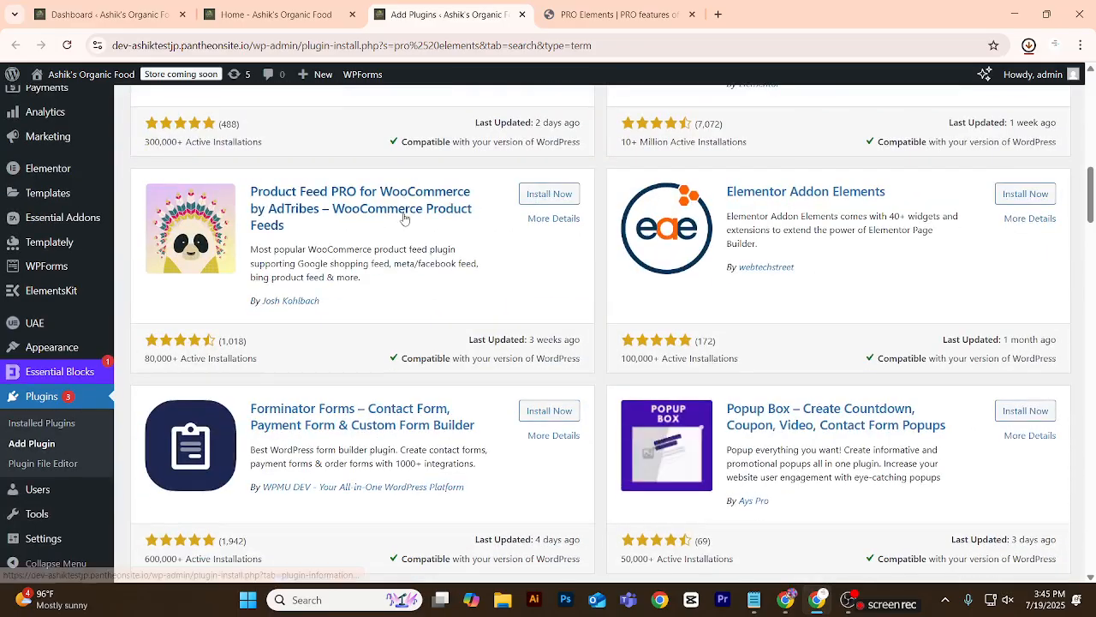
scroll(406, 218, "down", 5)
scroll(406, 218, "up", 5)
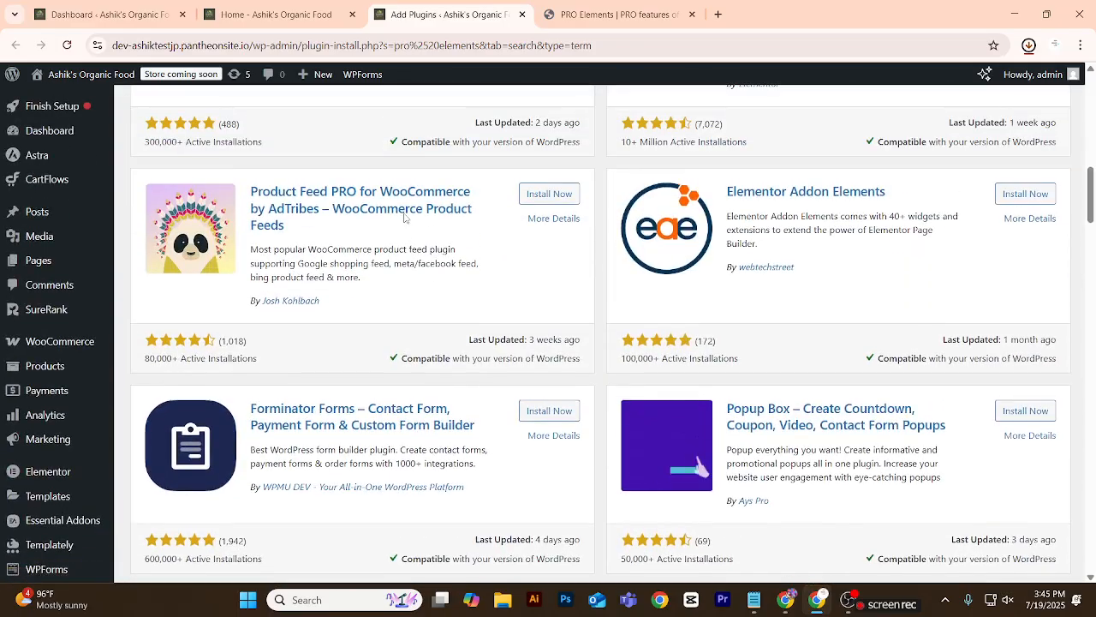
scroll(405, 219, "up", 10)
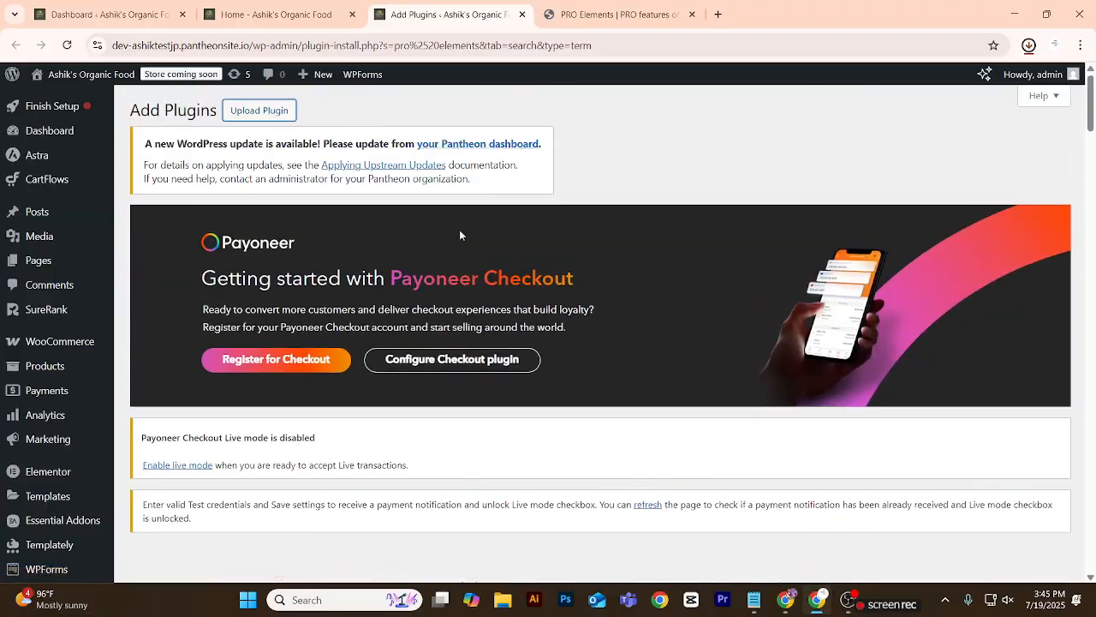
scroll(477, 283, "down", 3)
left_click(524, 444)
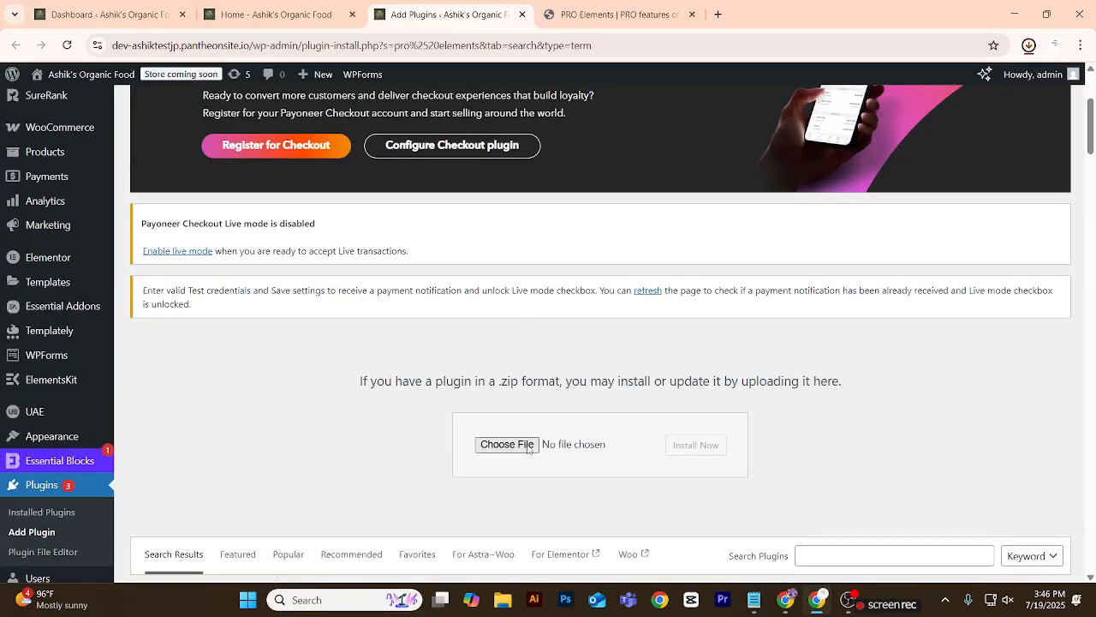
left_click(210, 209)
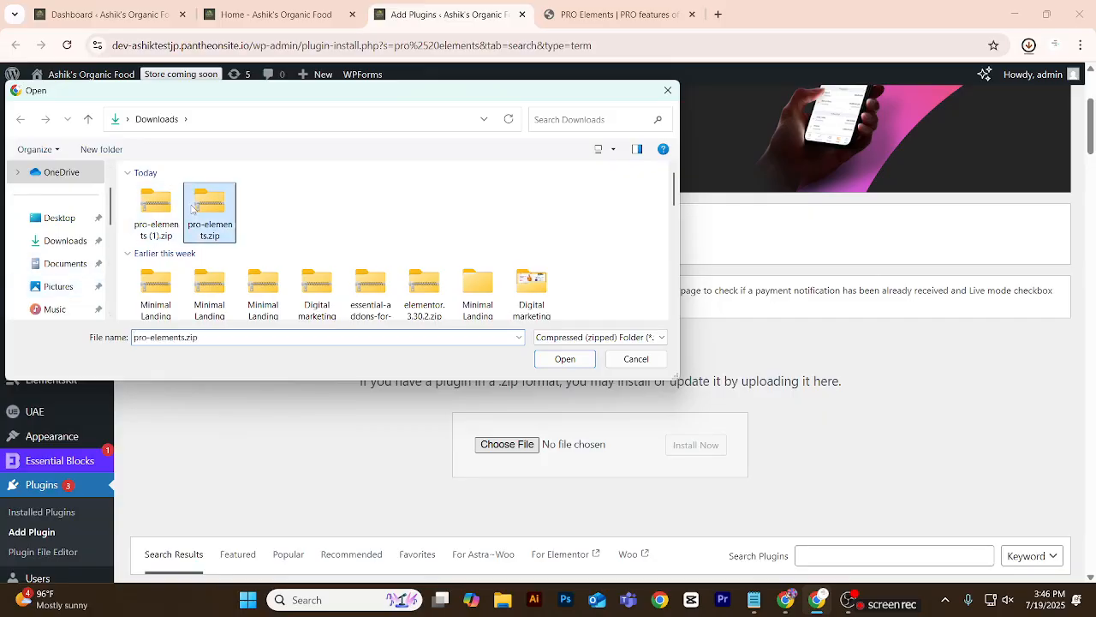
left_click(588, 359)
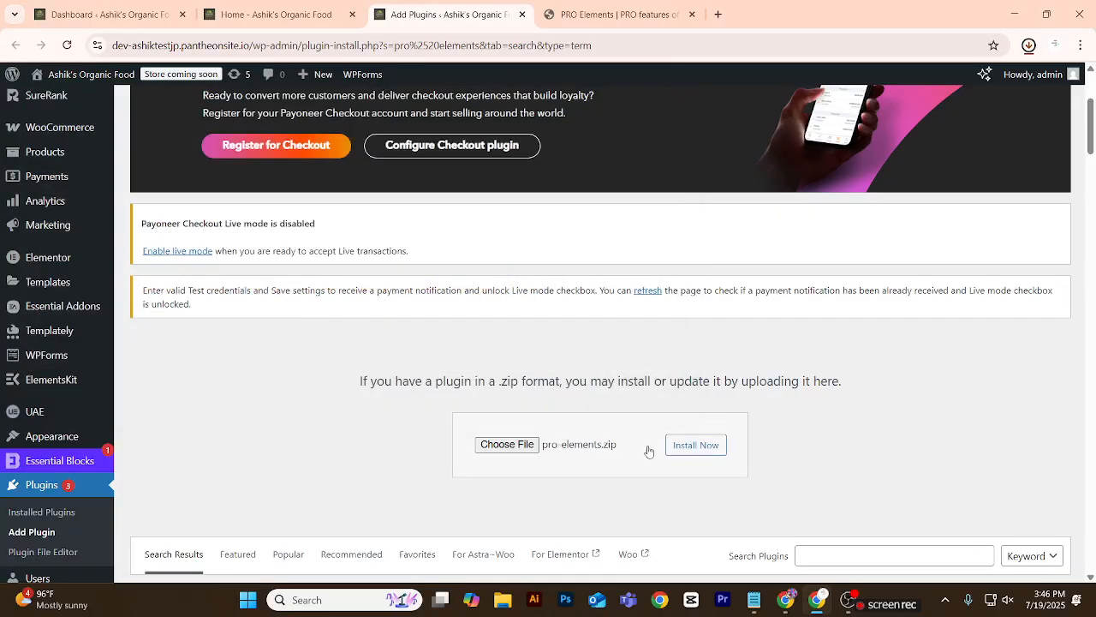
Install the PRO Elements plugin from the chosen zip file and activate it.
left_click(695, 444)
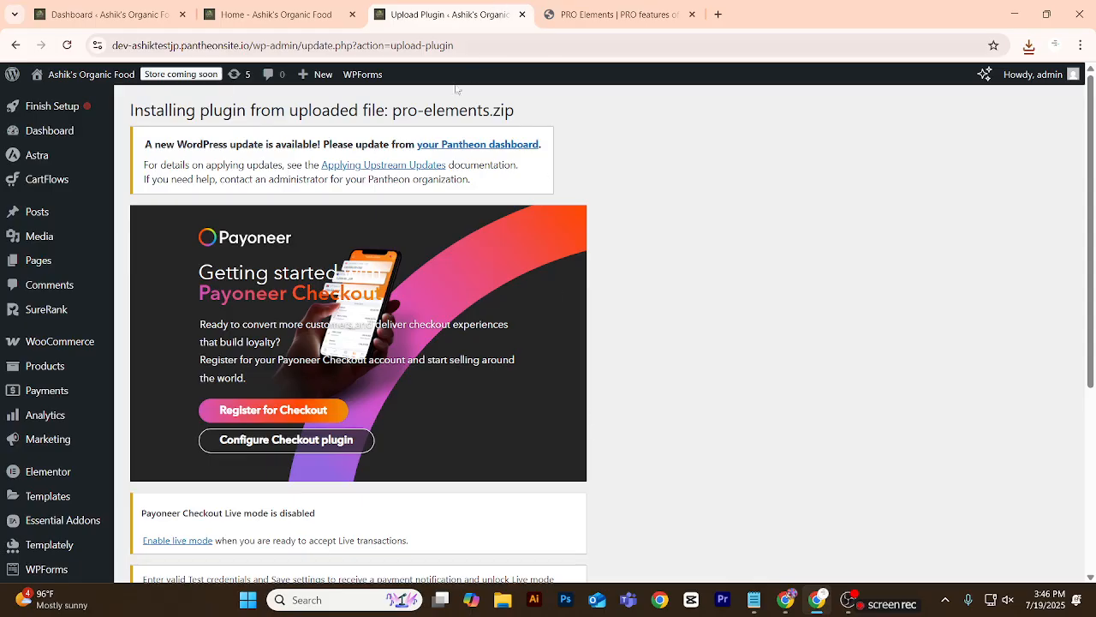
scroll(428, 89, "down", 4)
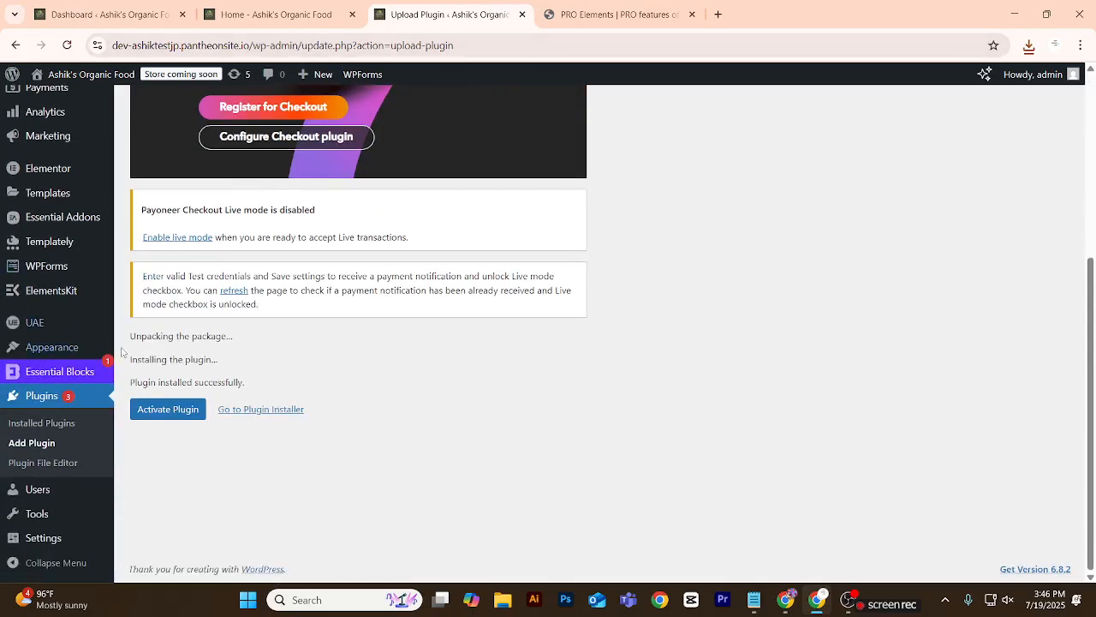
left_click(168, 410)
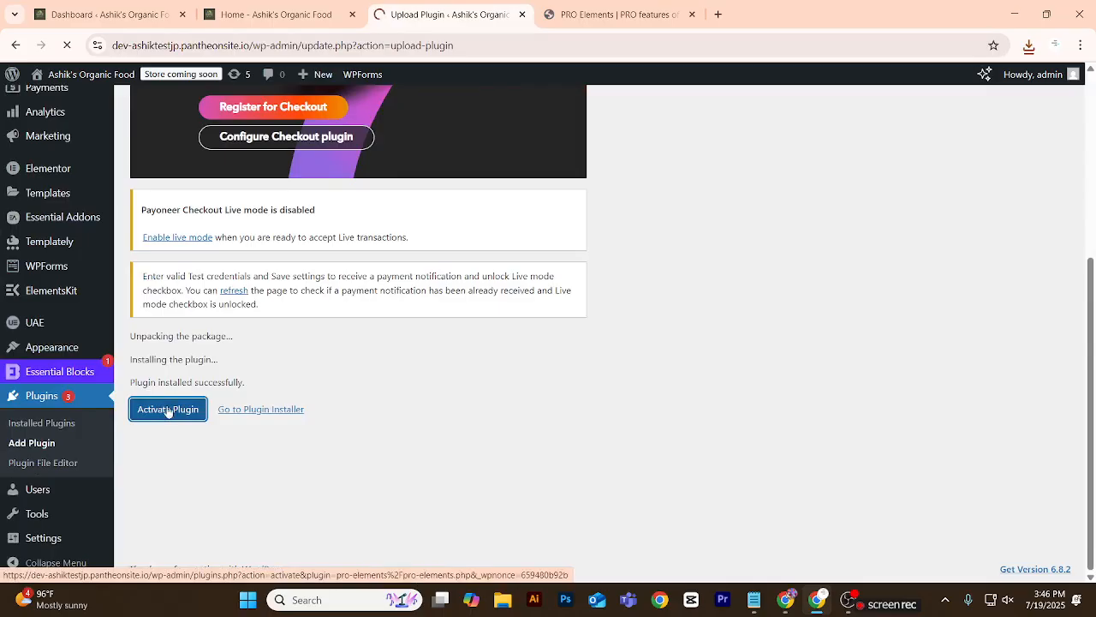
Update the ElementsKit Lite, Starter Templates and WooCommerce plugins in the installed plugins list.
scroll(238, 384, "down", 1)
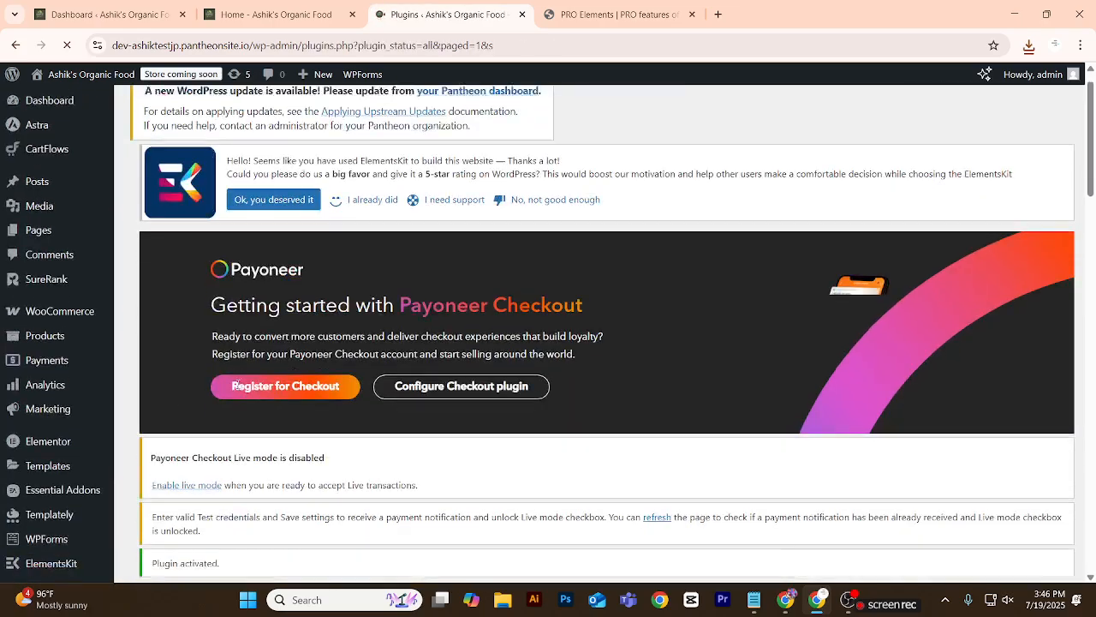
scroll(239, 385, "down", 5)
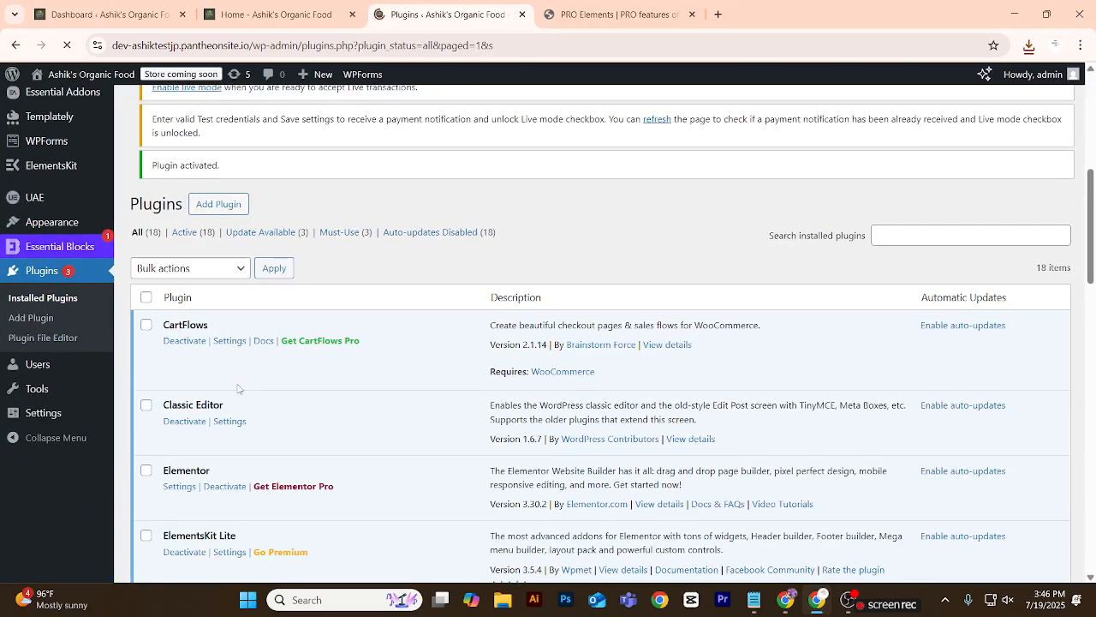
scroll(238, 389, "down", 3)
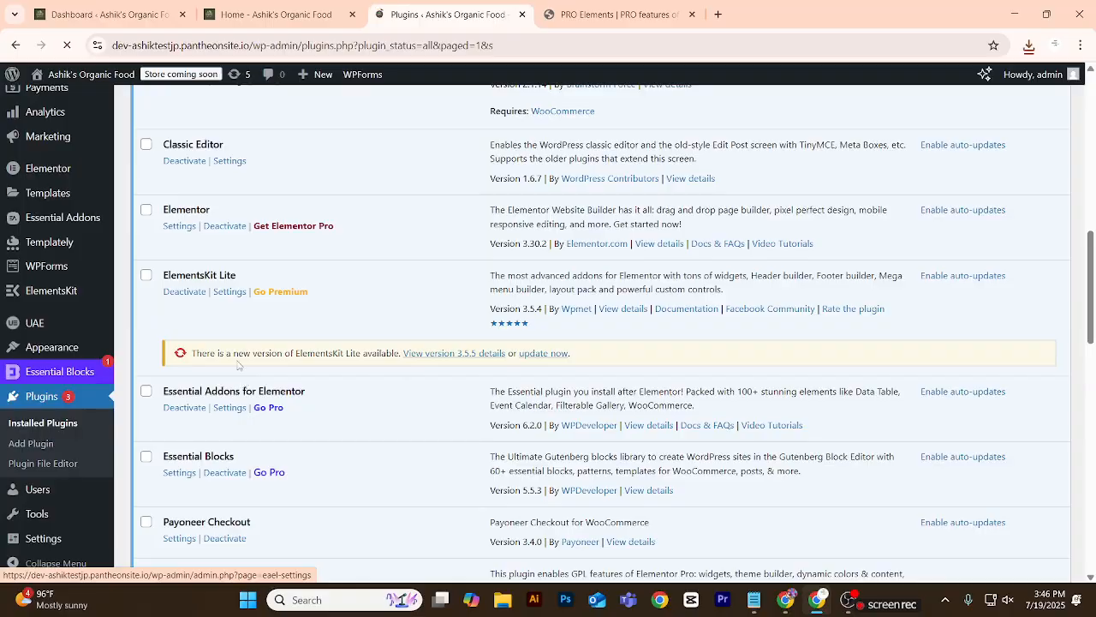
left_click(543, 354)
scroll(311, 358, "down", 3)
scroll(311, 359, "down", 2)
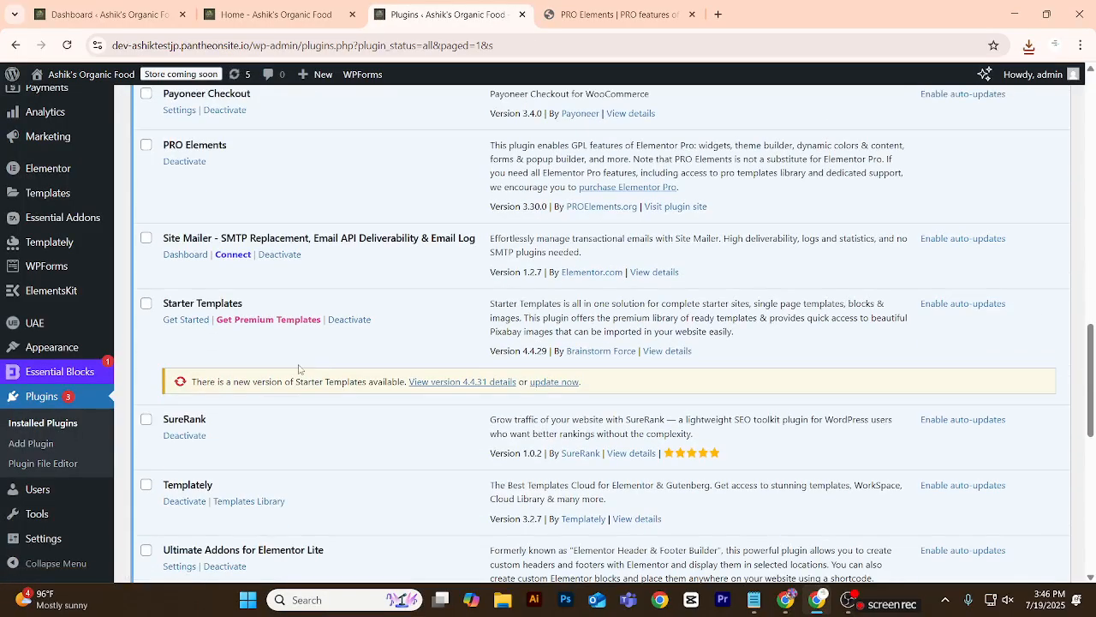
left_click(555, 384)
scroll(420, 389, "down", 7)
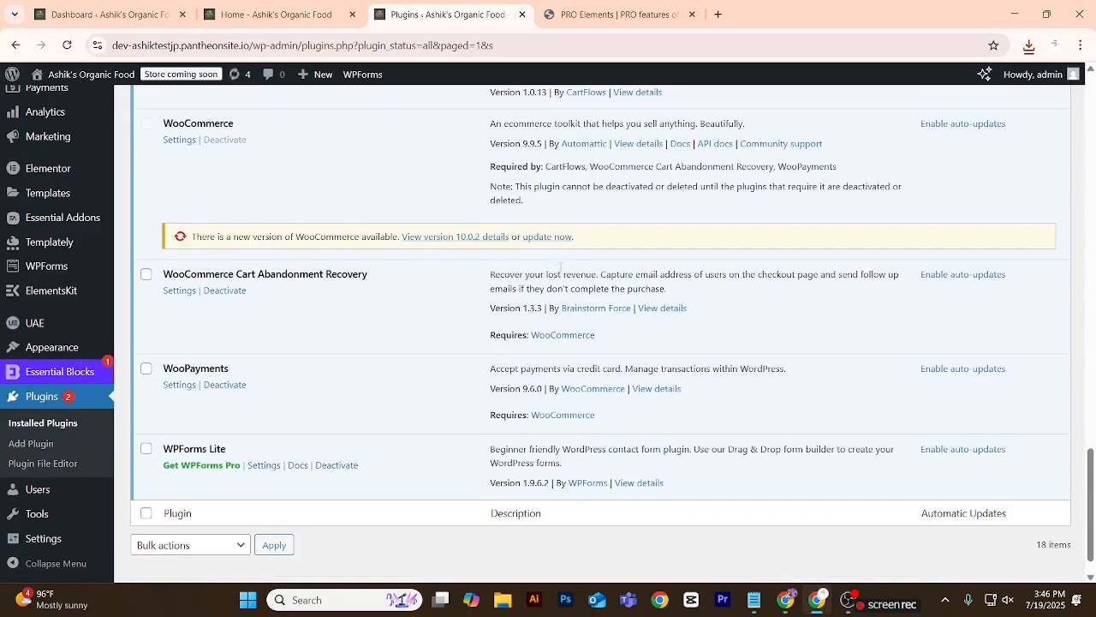
left_click(561, 237)
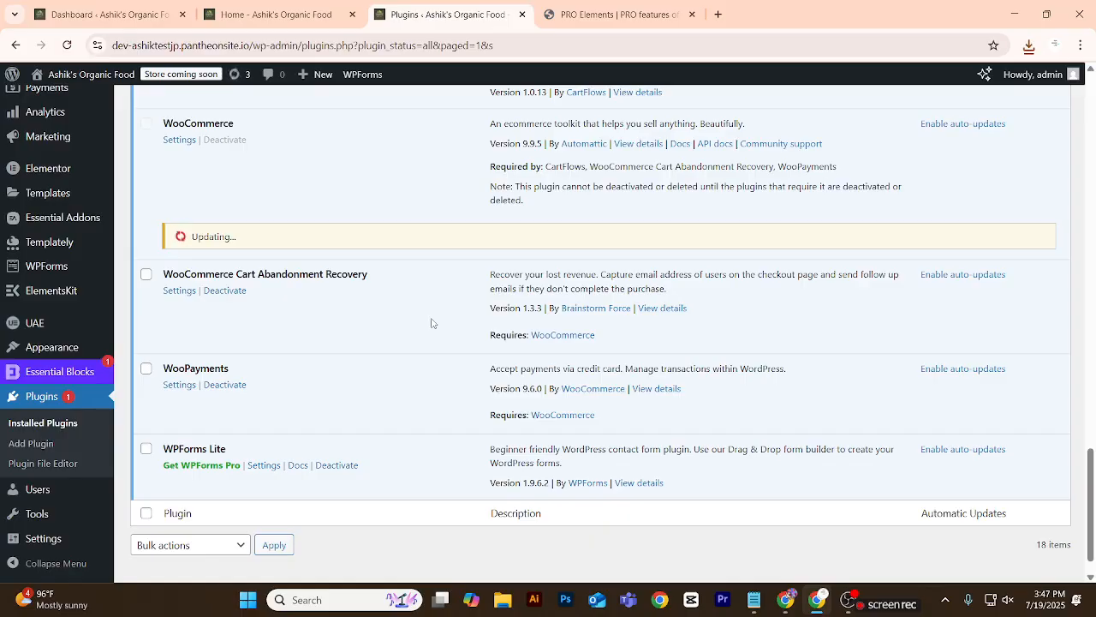
Check the update status throughout the installed plugins list, and view the site's home page.
scroll(350, 405, "up", 7)
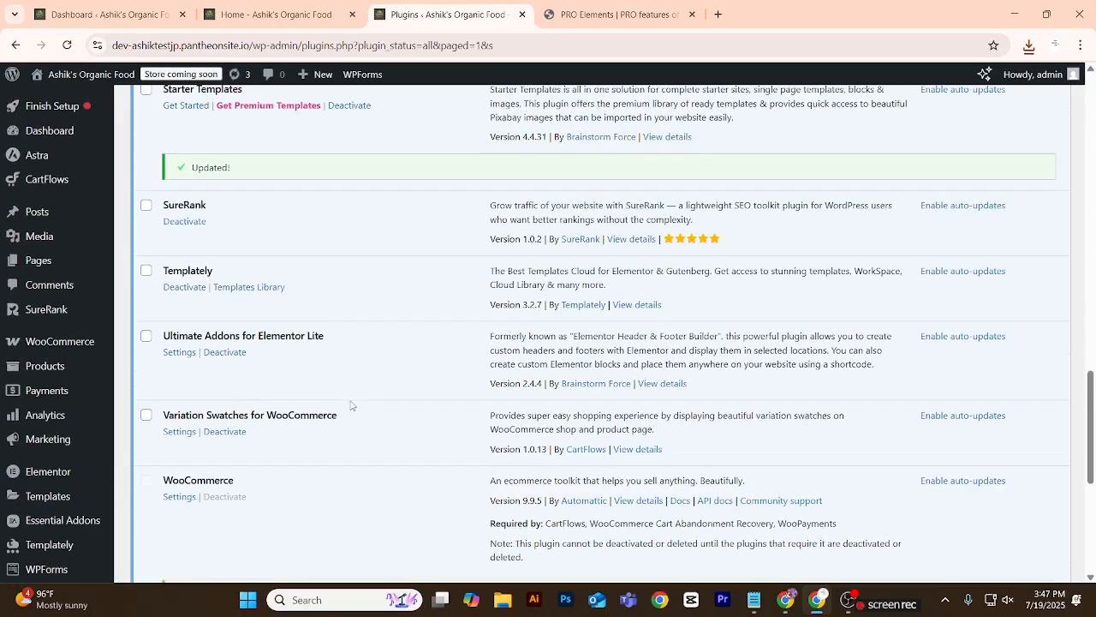
scroll(350, 405, "up", 2)
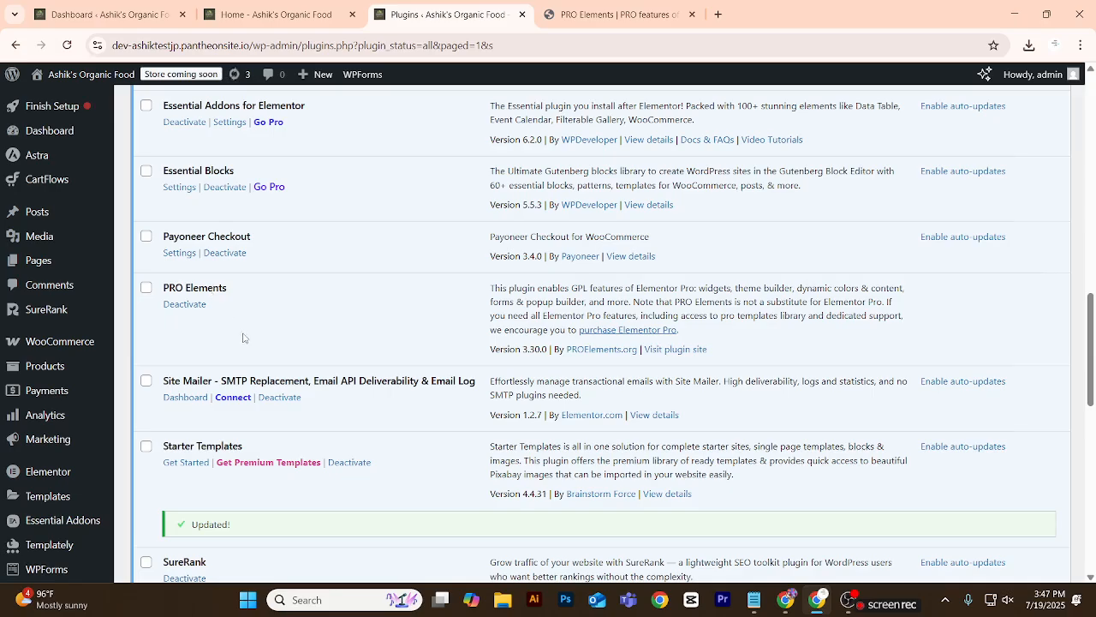
scroll(242, 337, "up", 5)
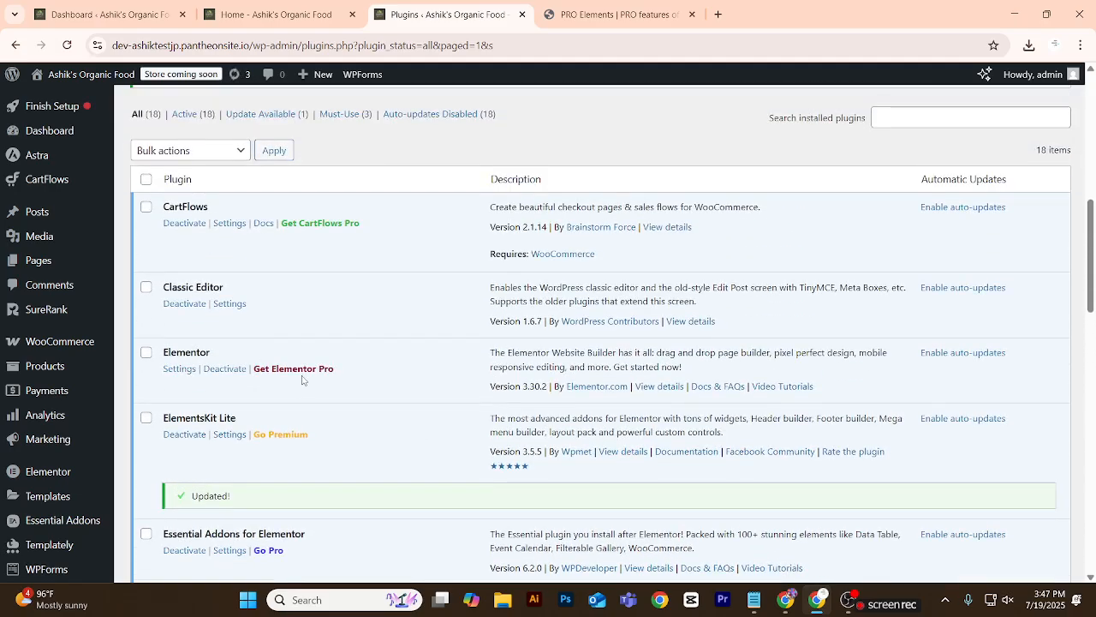
scroll(302, 379, "up", 6)
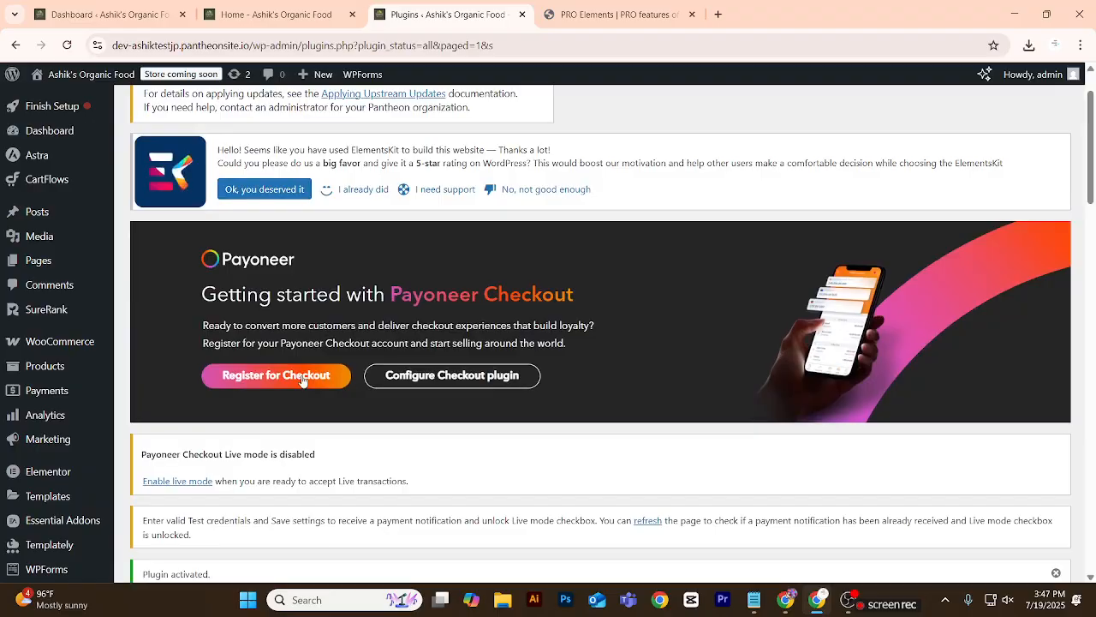
scroll(301, 379, "up", 1)
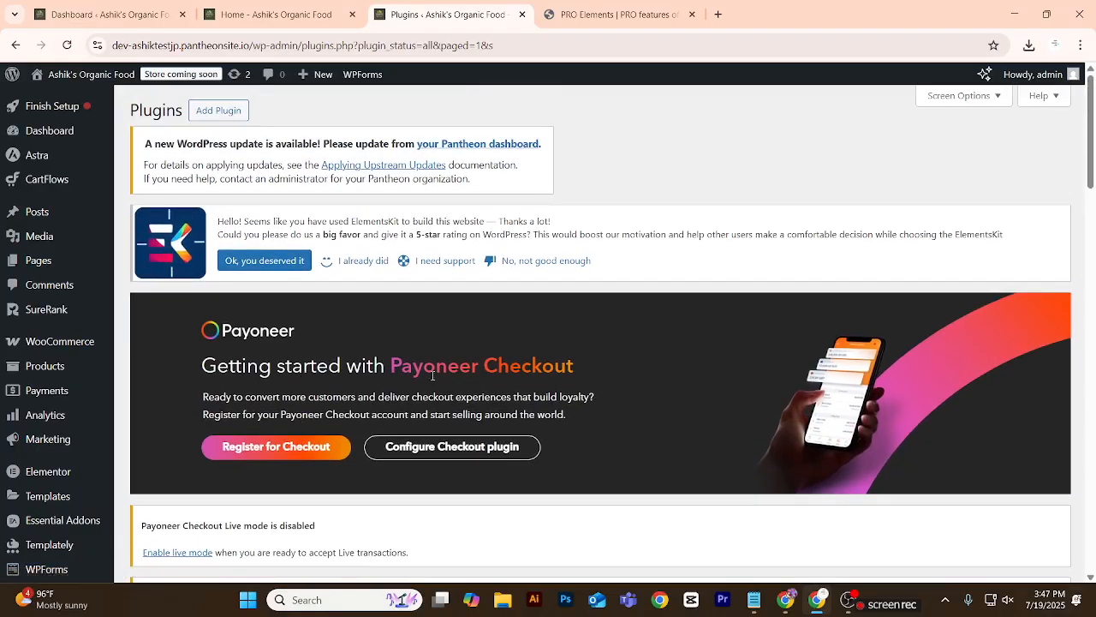
mouse_move(84, 312)
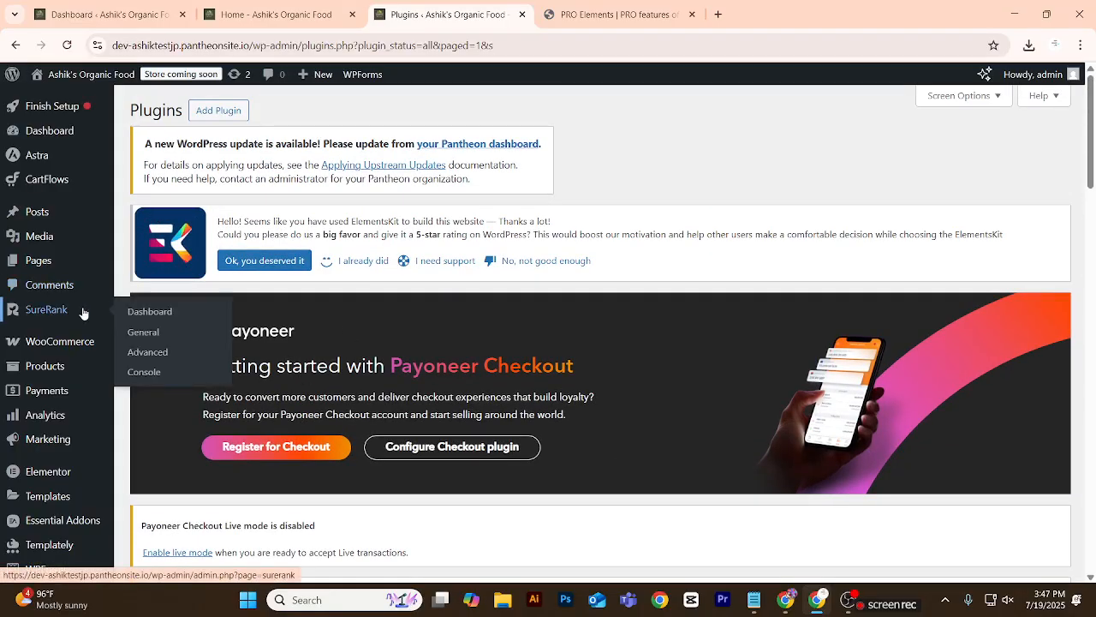
left_click(285, 9)
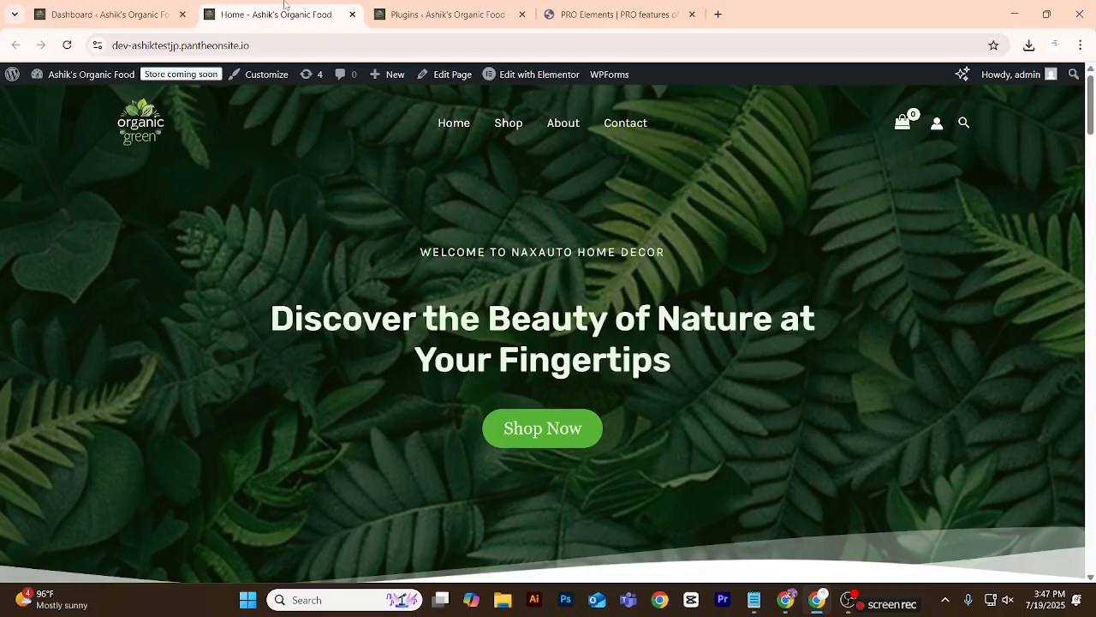
Open the list of all site pages in a new browser tab from the WordPress dashboard.
left_click(148, 11)
scroll(73, 208, "up", 5)
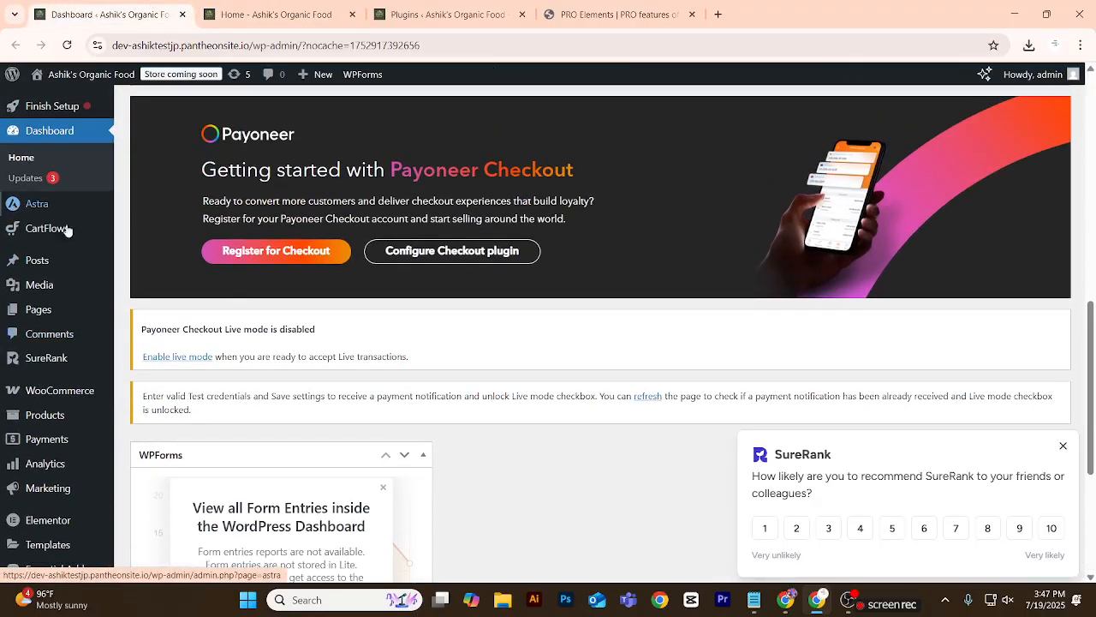
mouse_move(58, 310)
right_click(135, 311)
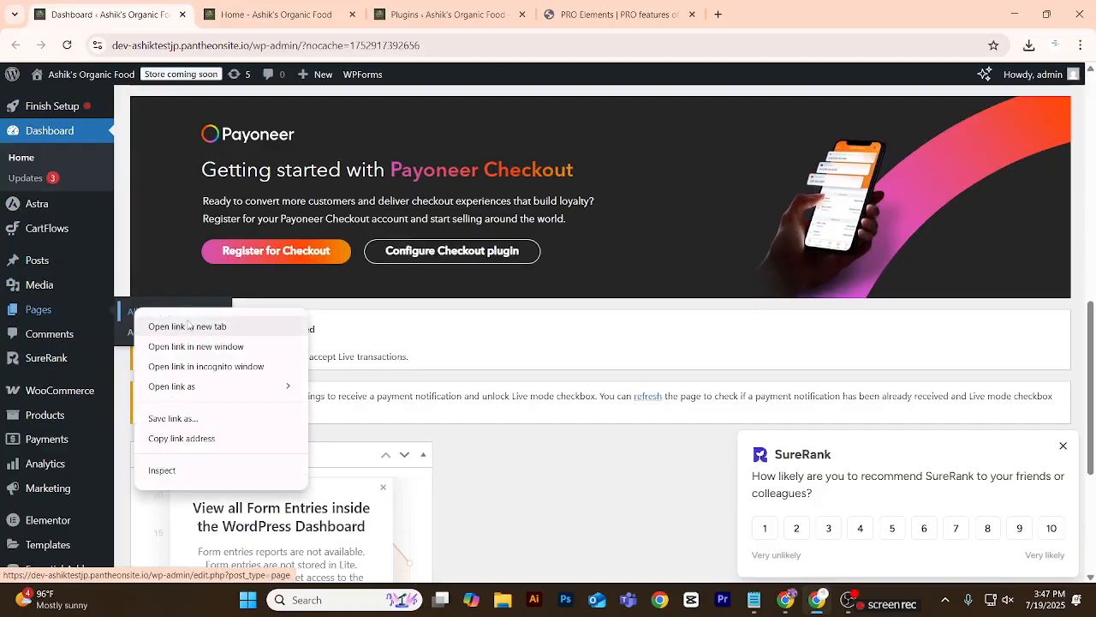
left_click(189, 327)
left_click(324, 17)
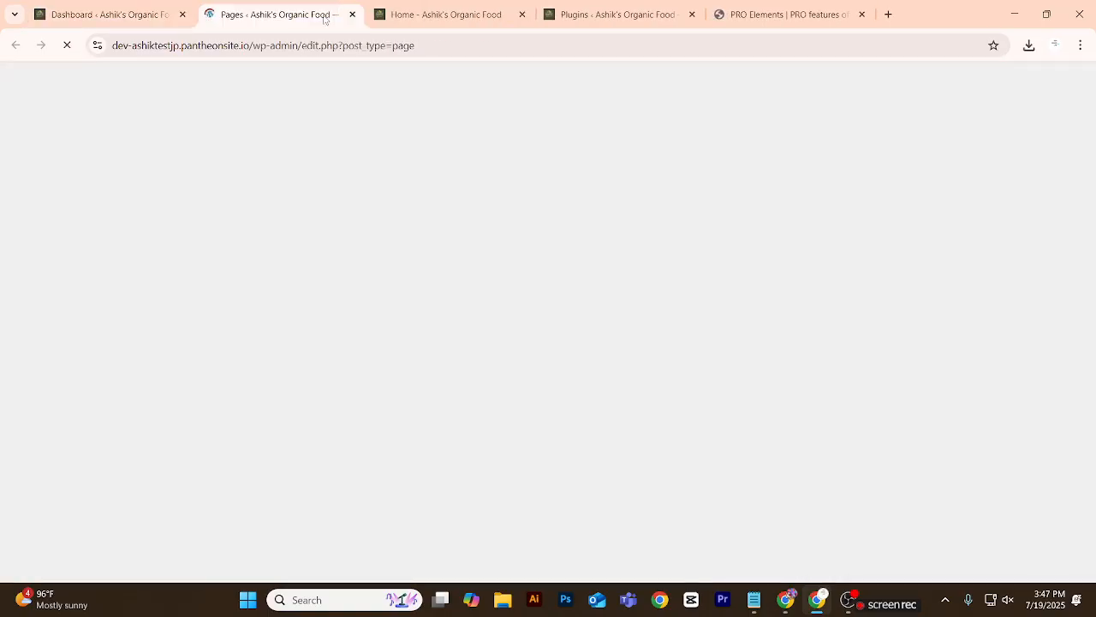
left_click(103, 13)
scroll(86, 257, "down", 5)
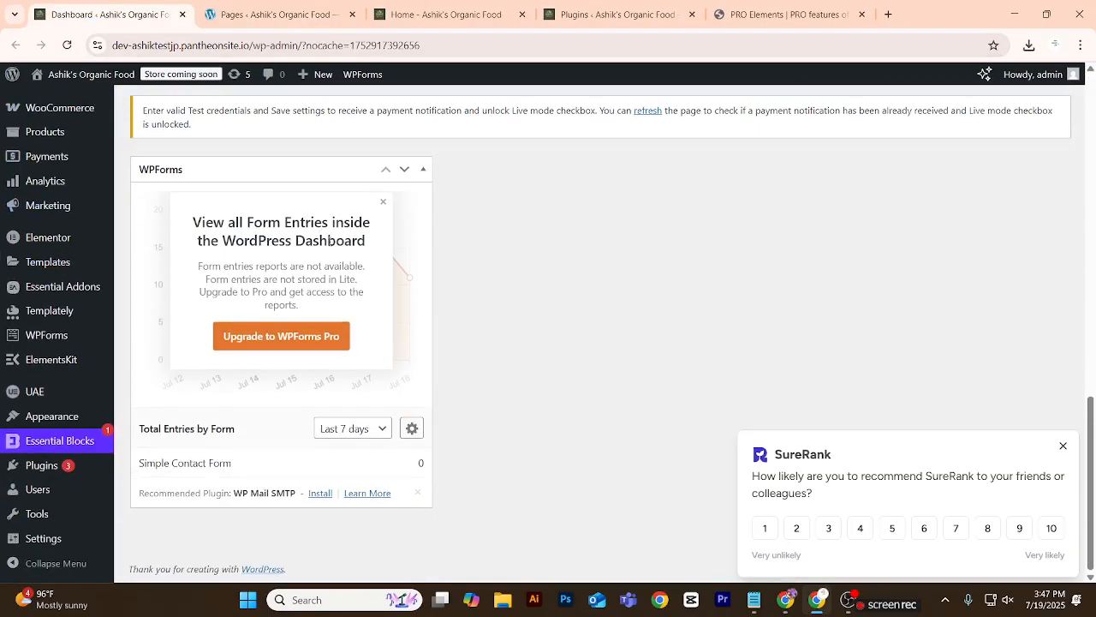
mouse_move(49, 271)
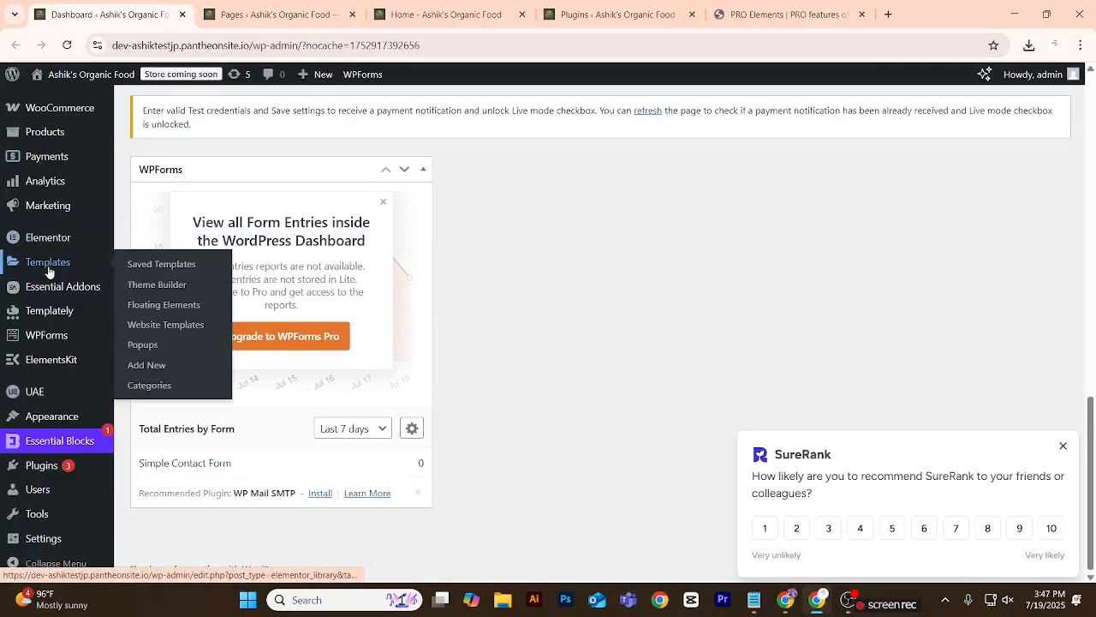
mouse_move(57, 248)
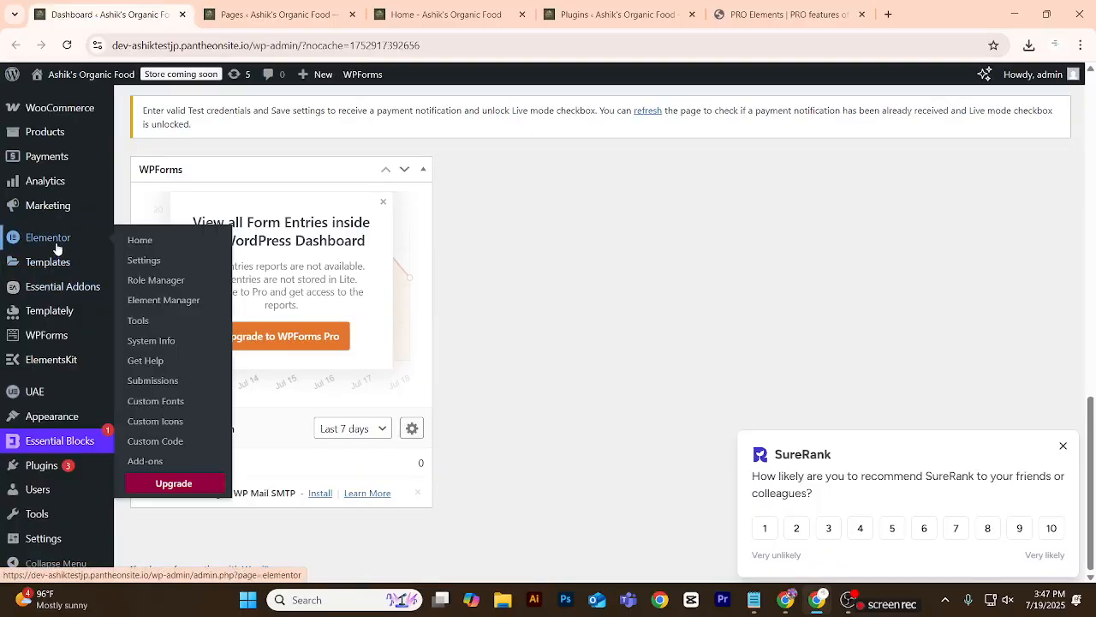
scroll(46, 377, "up", 3)
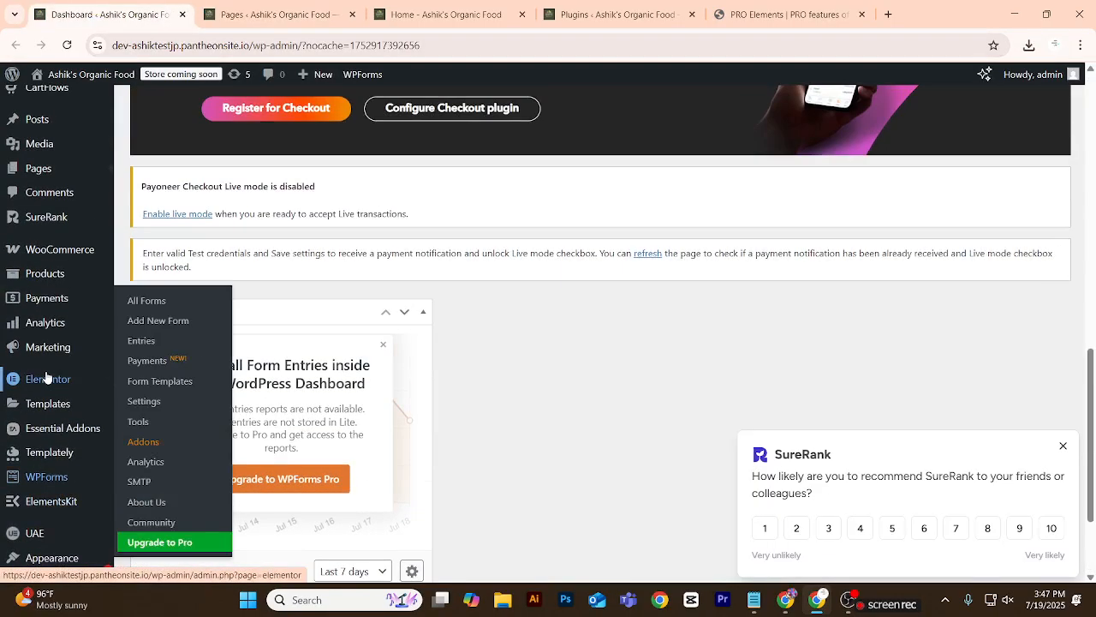
scroll(45, 370, "up", 2)
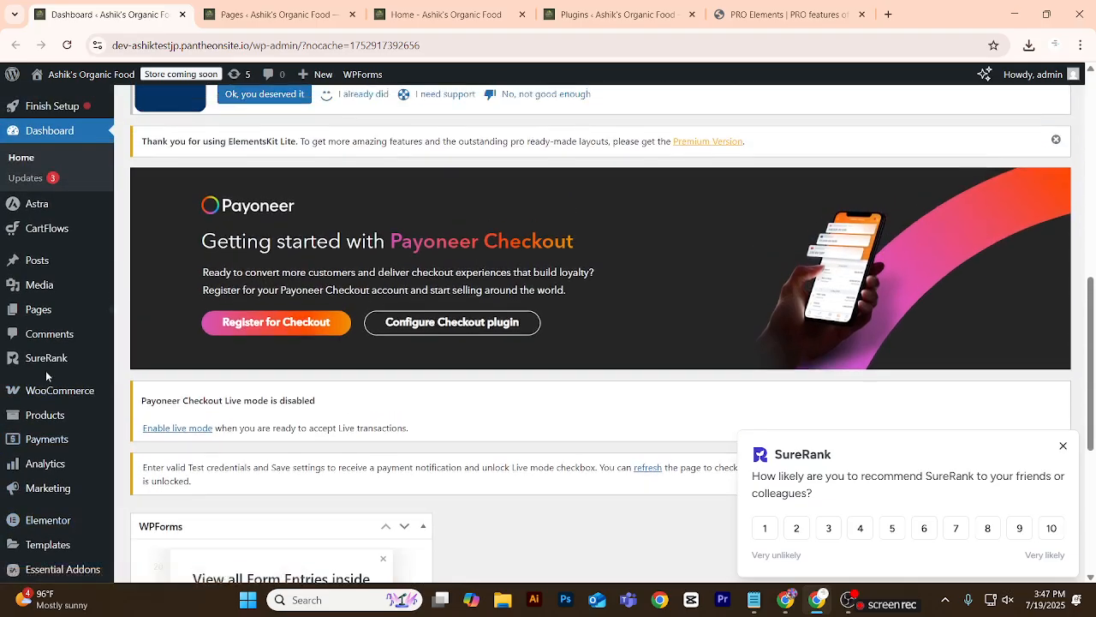
scroll(45, 370, "down", 5)
Open the "Home — Elementor" page from the pages list in the Elementor editor in a new browser tab.
left_click(248, 14)
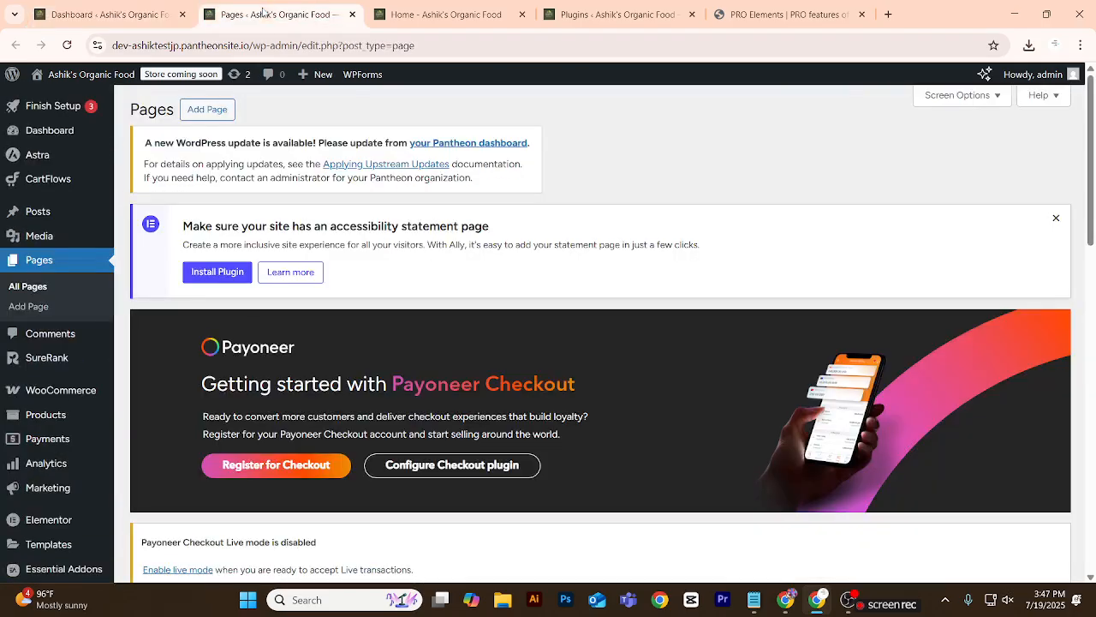
scroll(182, 288, "down", 10)
scroll(191, 289, "down", 2)
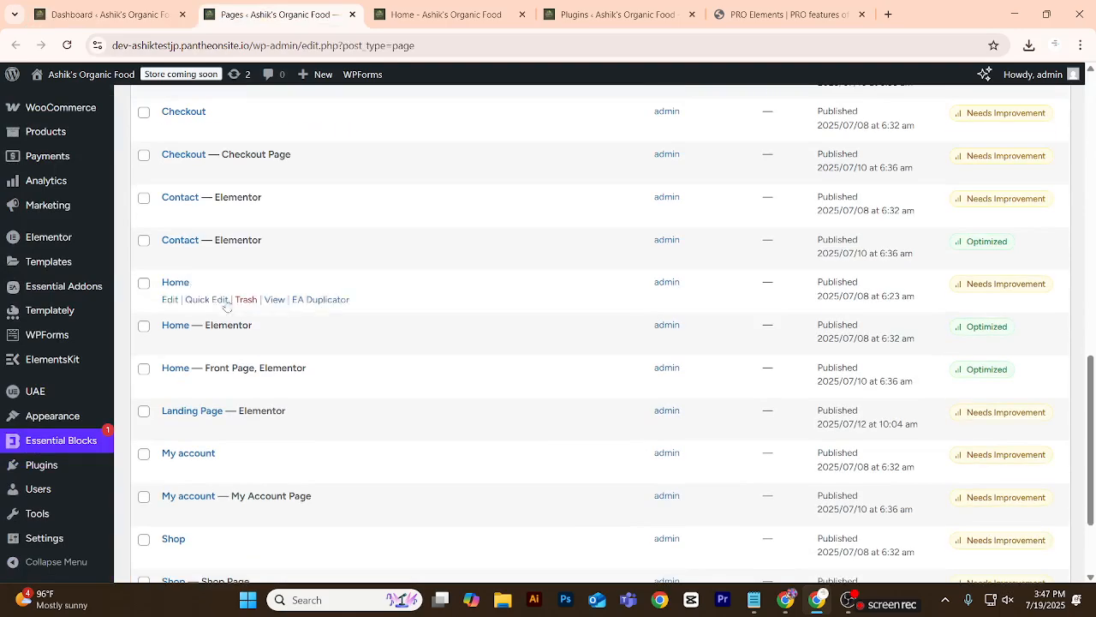
right_click(401, 342)
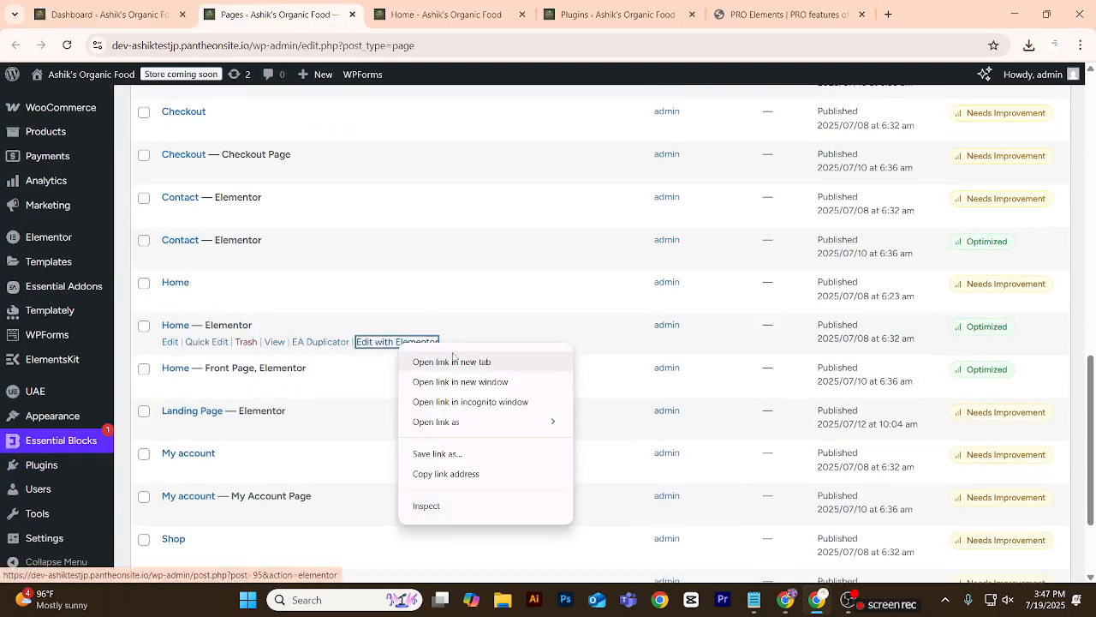
left_click(452, 361)
key("ctrl+Tab")
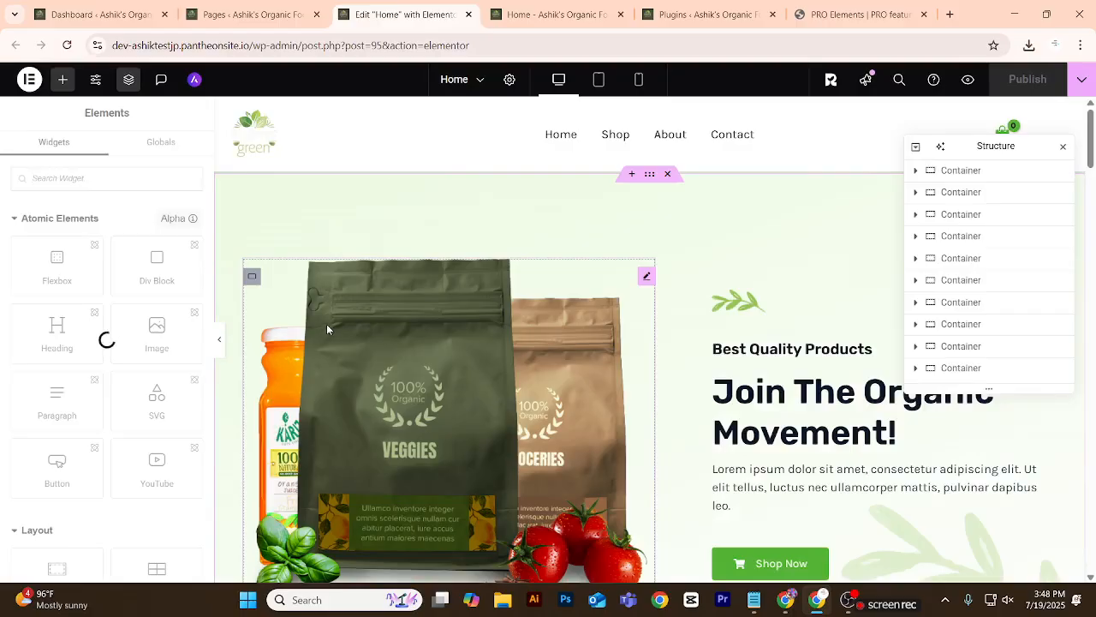
Move the Structure panel away from the page's right edge and open the Trending Products shortcode widget for editing.
scroll(380, 226, "down", 10)
scroll(384, 240, "down", 8)
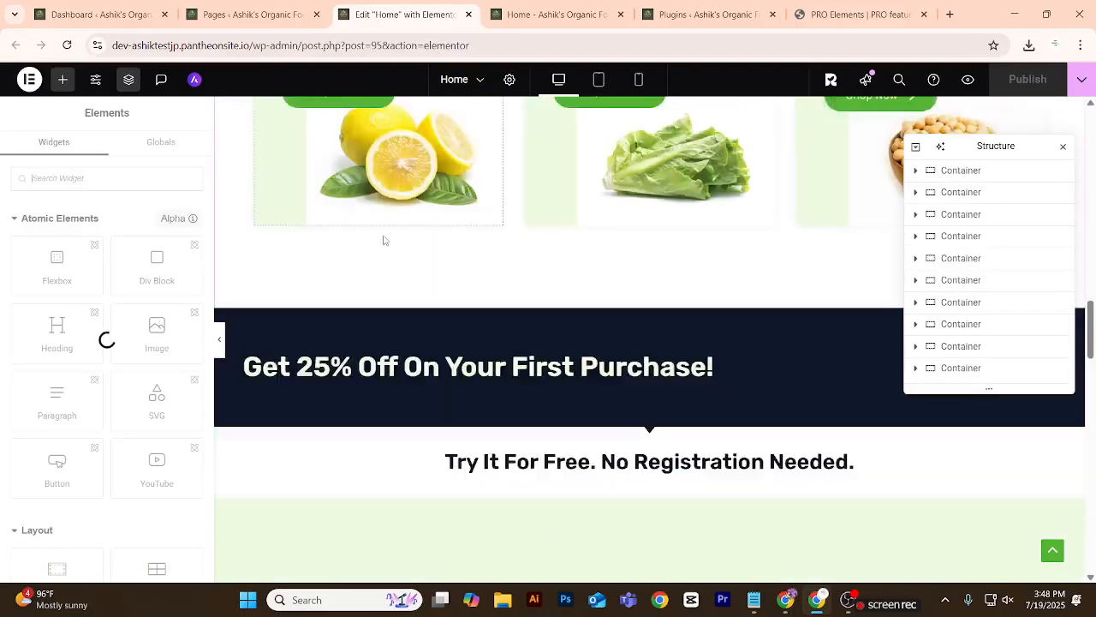
scroll(382, 240, "up", 4)
scroll(599, 325, "down", 3)
scroll(576, 332, "down", 10)
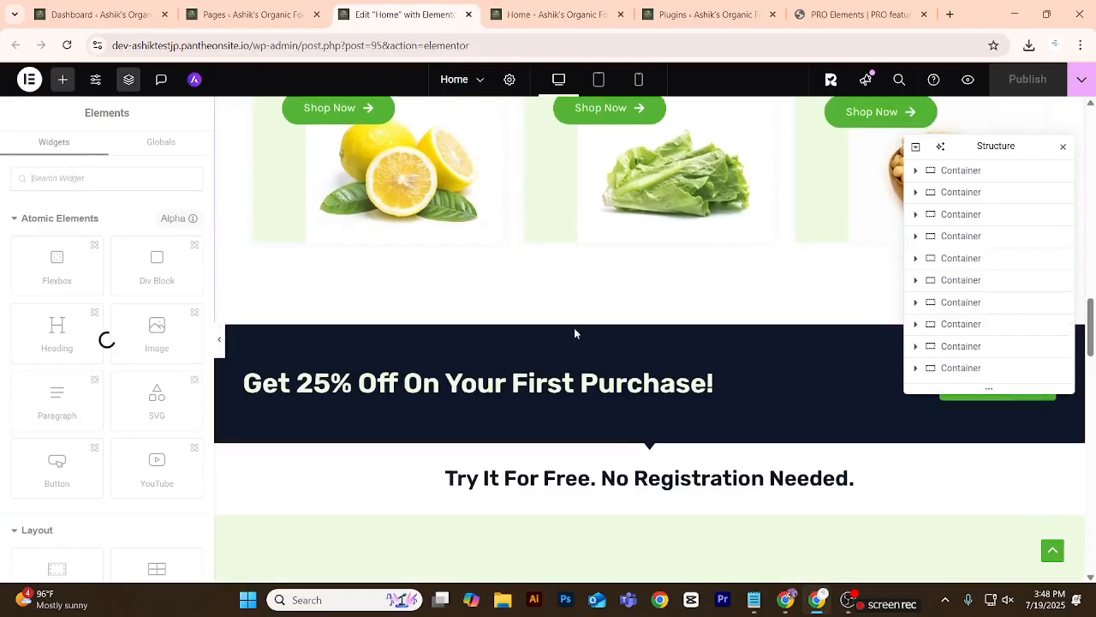
scroll(574, 330, "up", 3)
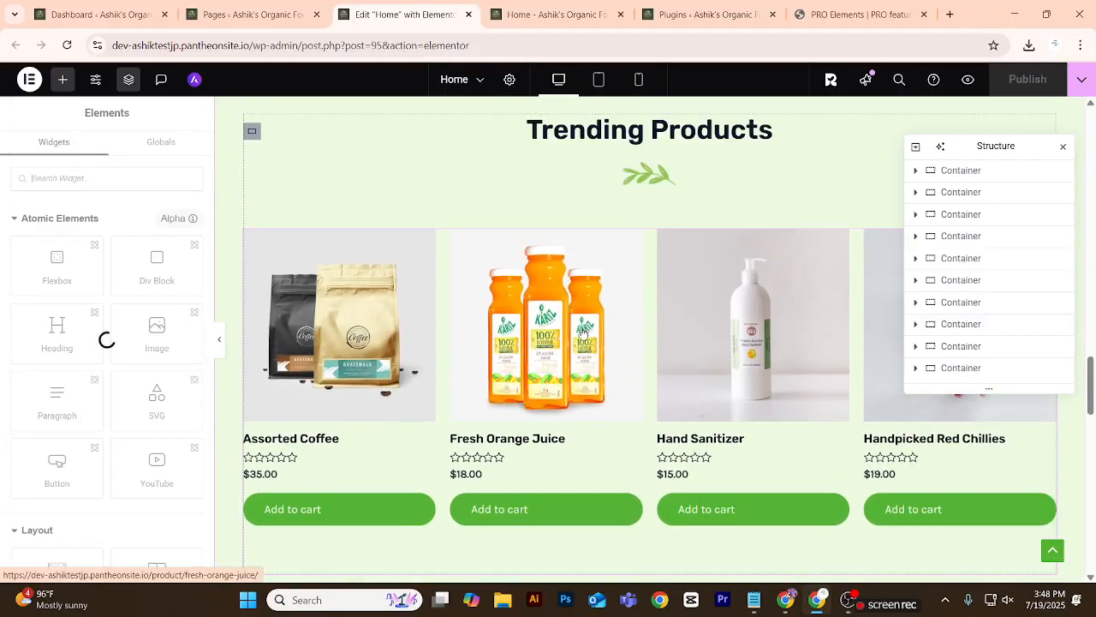
left_click_drag(974, 146, 766, 76)
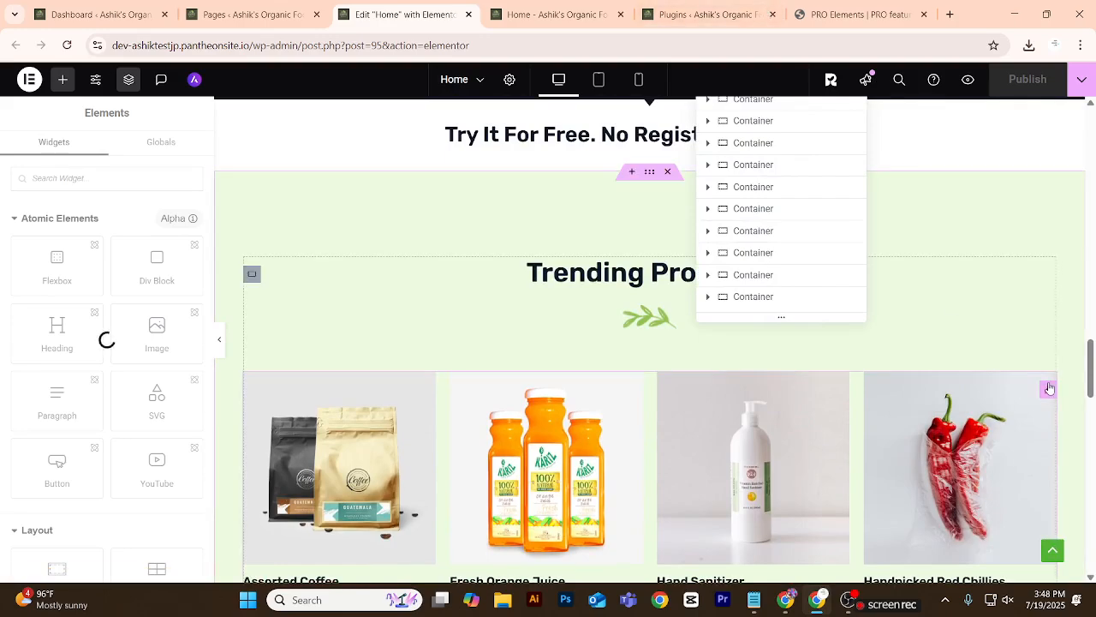
left_click(1050, 388)
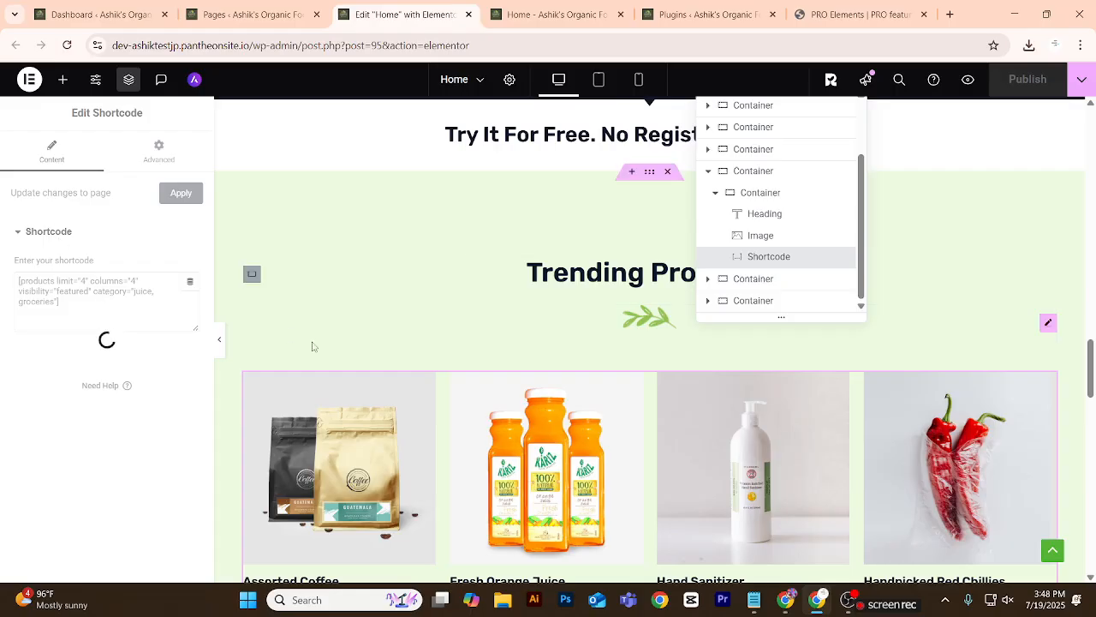
Add an empty single-column container with downward direction between the Trending Products and Customers Reviews sections.
scroll(311, 345, "down", 8)
scroll(537, 374, "up", 3)
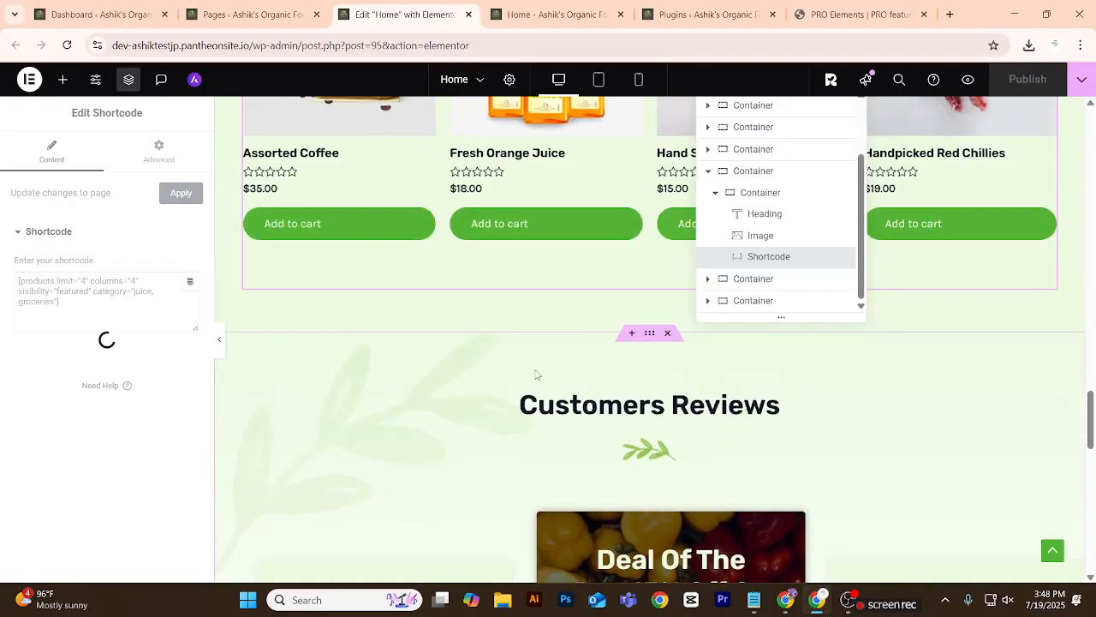
left_click(631, 336)
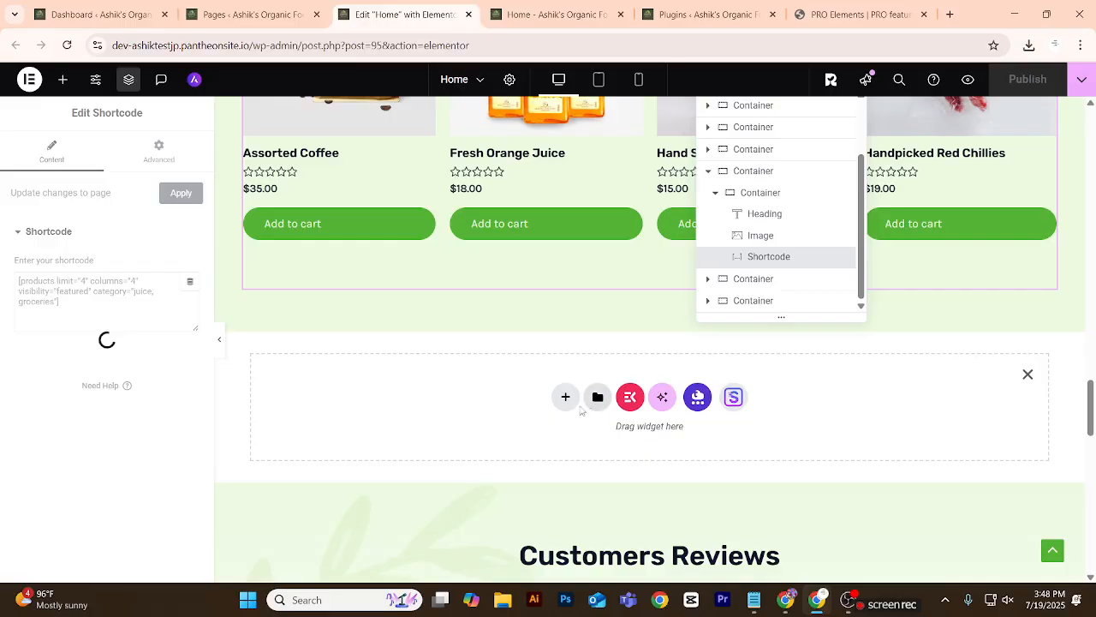
left_click(565, 405)
left_click(608, 443)
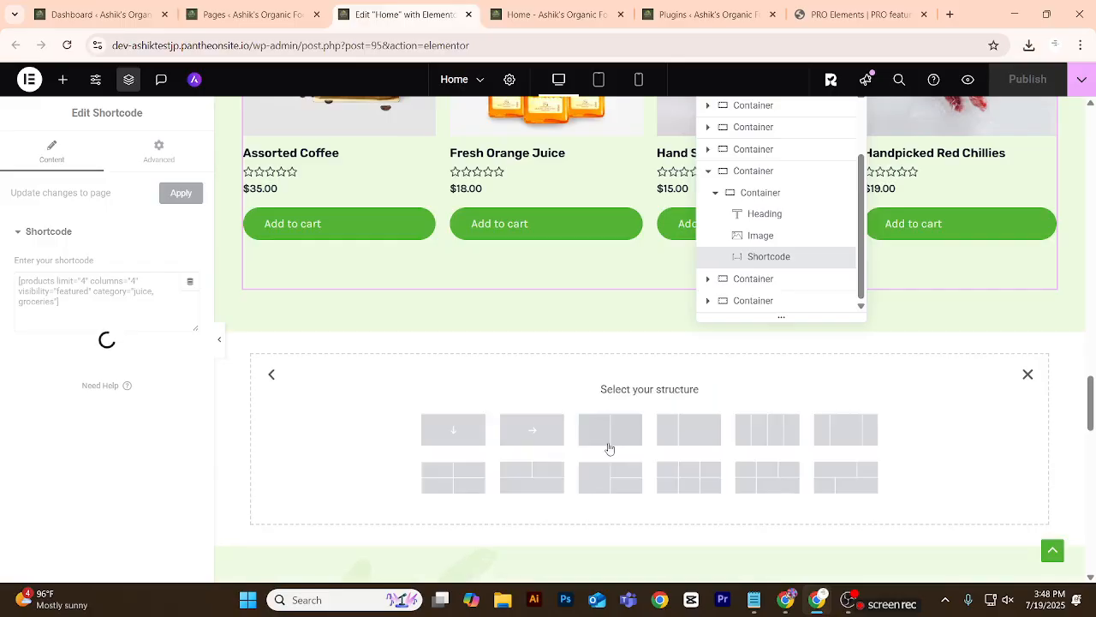
left_click(481, 437)
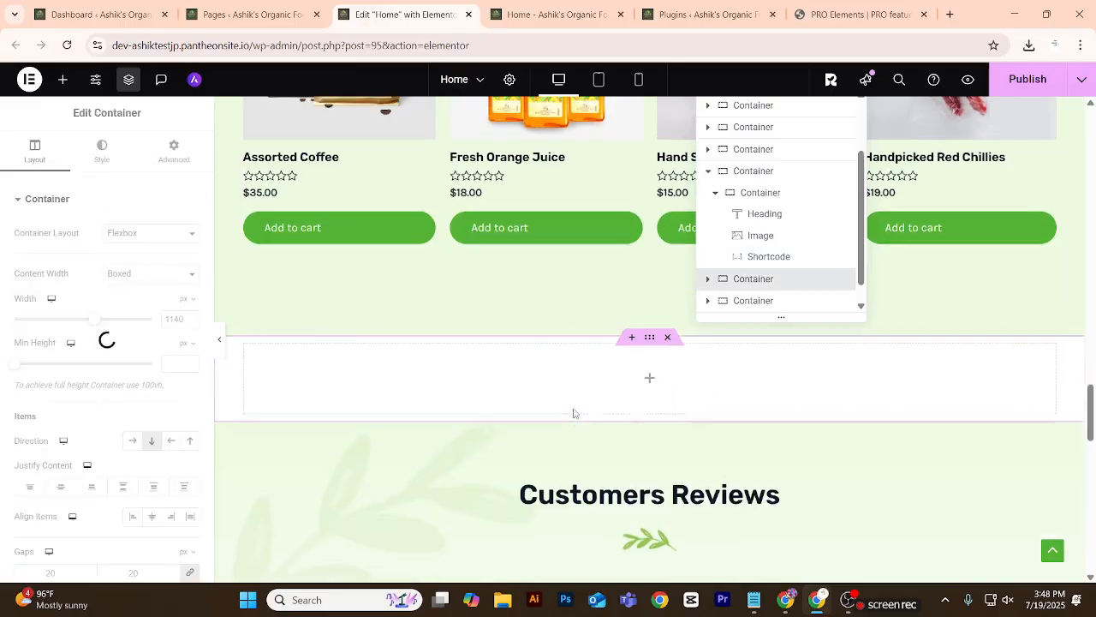
Try to copy the Trending Products heading into the empty container above Customers Reviews.
scroll(573, 417, "up", 5)
scroll(575, 414, "up", 2)
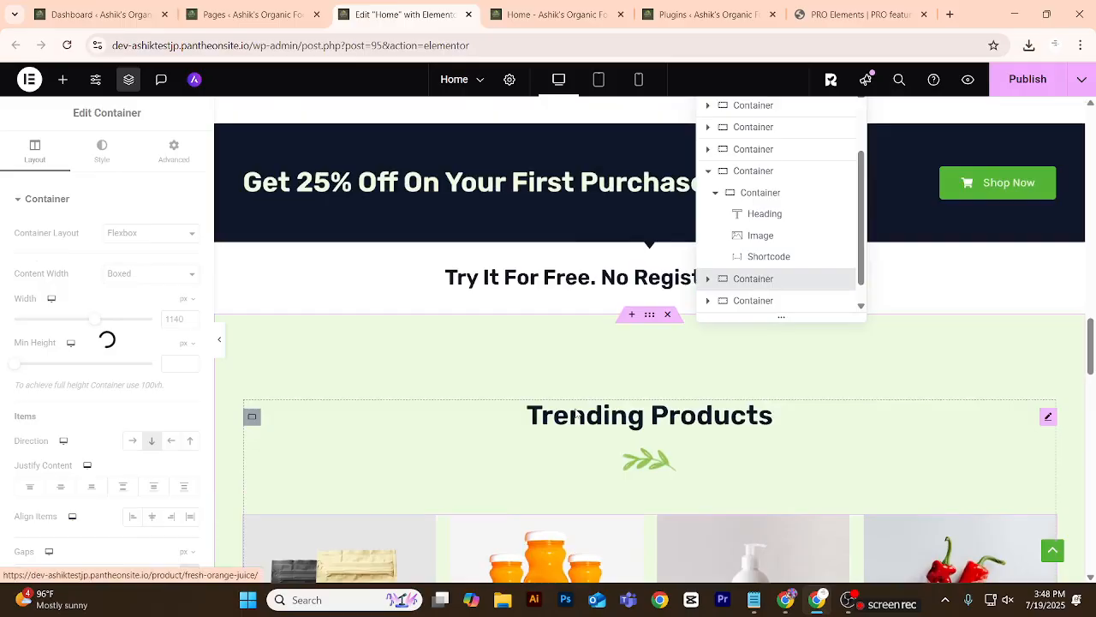
right_click(1048, 418)
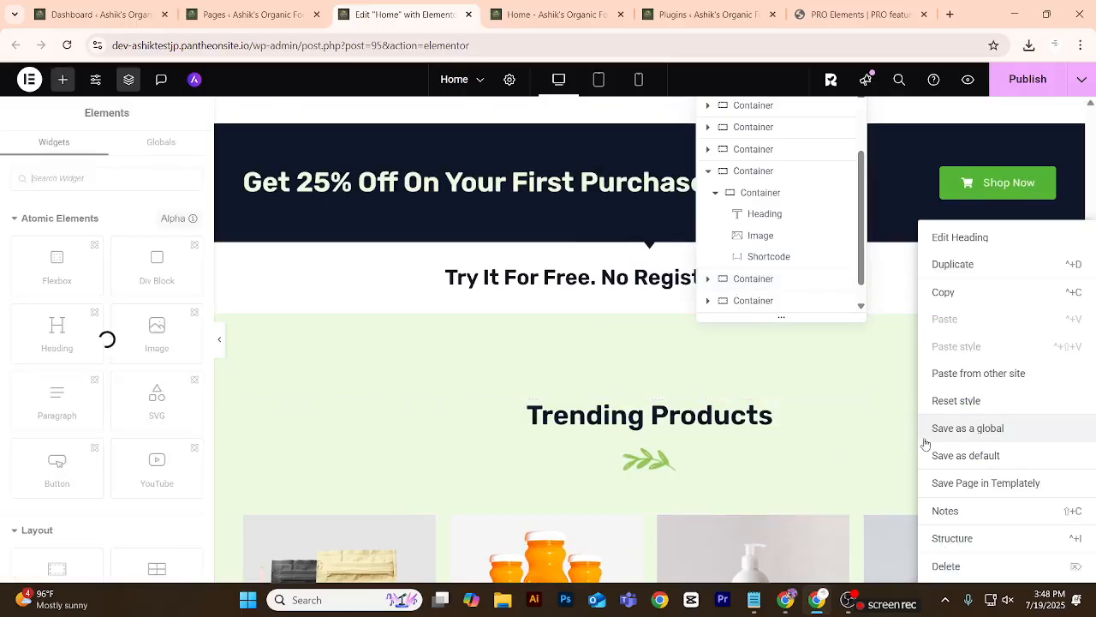
left_click(955, 293)
scroll(596, 475, "down", 1)
scroll(595, 475, "down", 5)
right_click(616, 299)
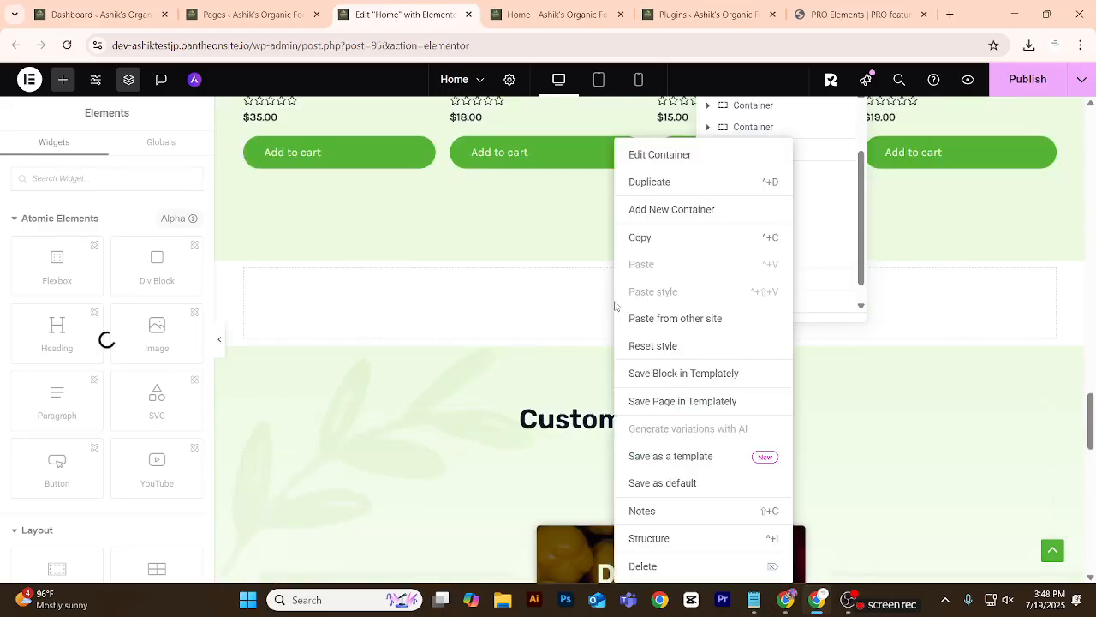
right_click(541, 296)
Try again to copy the Trending Products heading for pasting into the empty container above the Customers Reviews section.
scroll(496, 314, "up", 6)
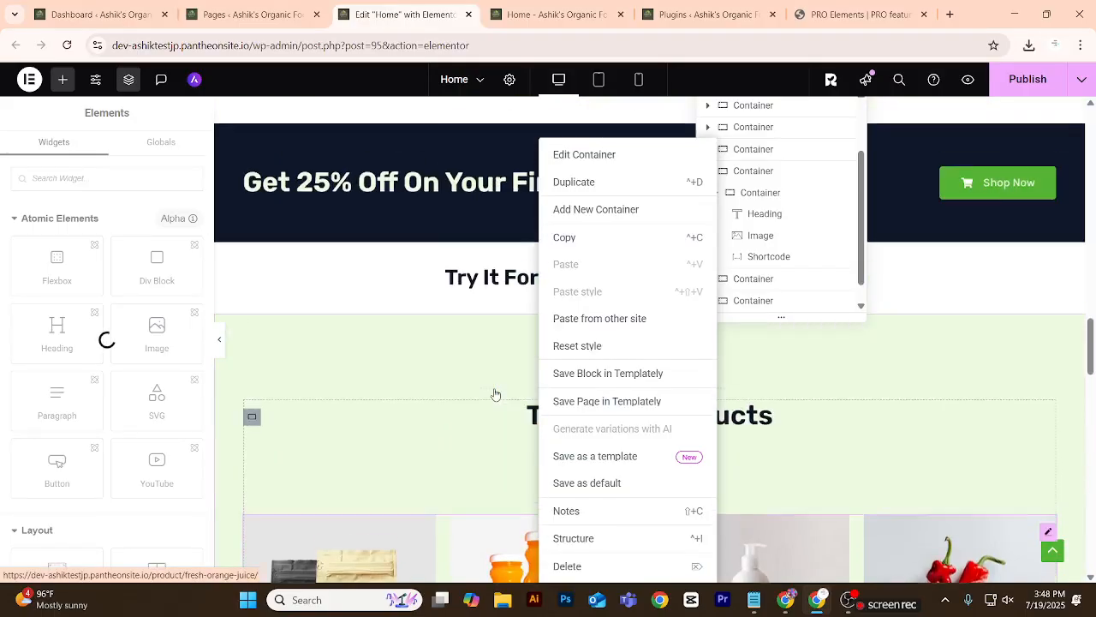
scroll(834, 439, "down", 1)
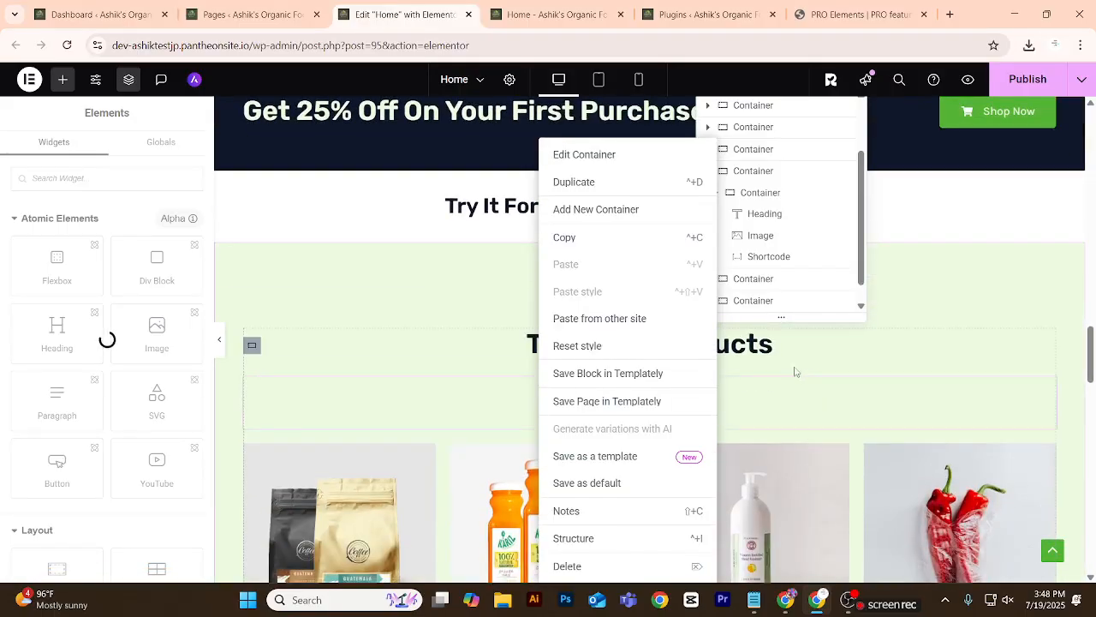
right_click(1040, 347)
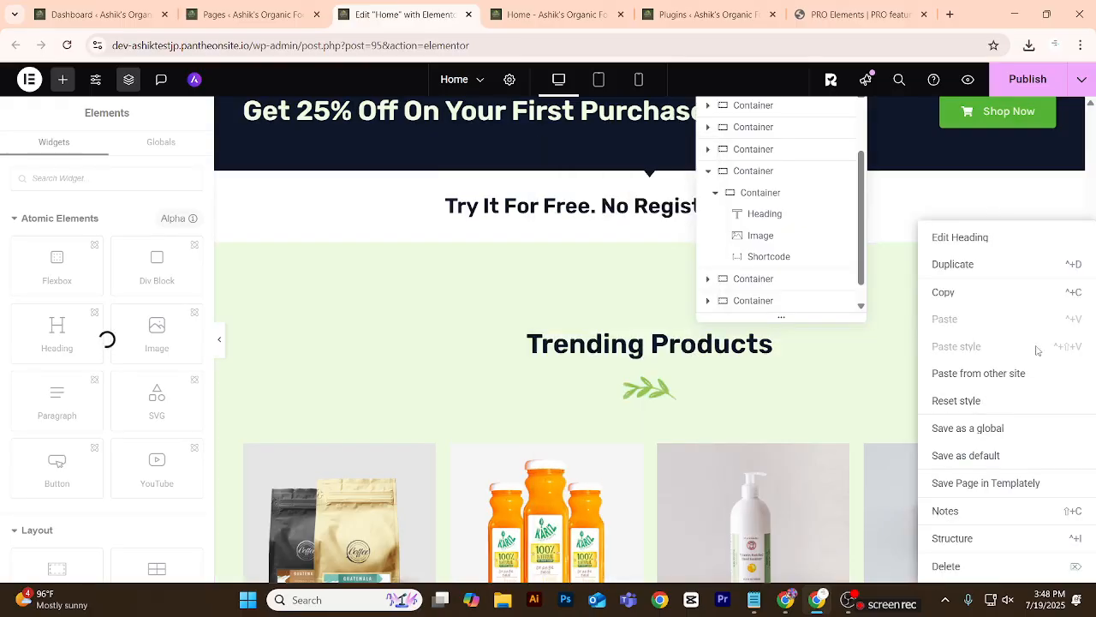
left_click(749, 367)
left_click(742, 350)
right_click(1047, 350)
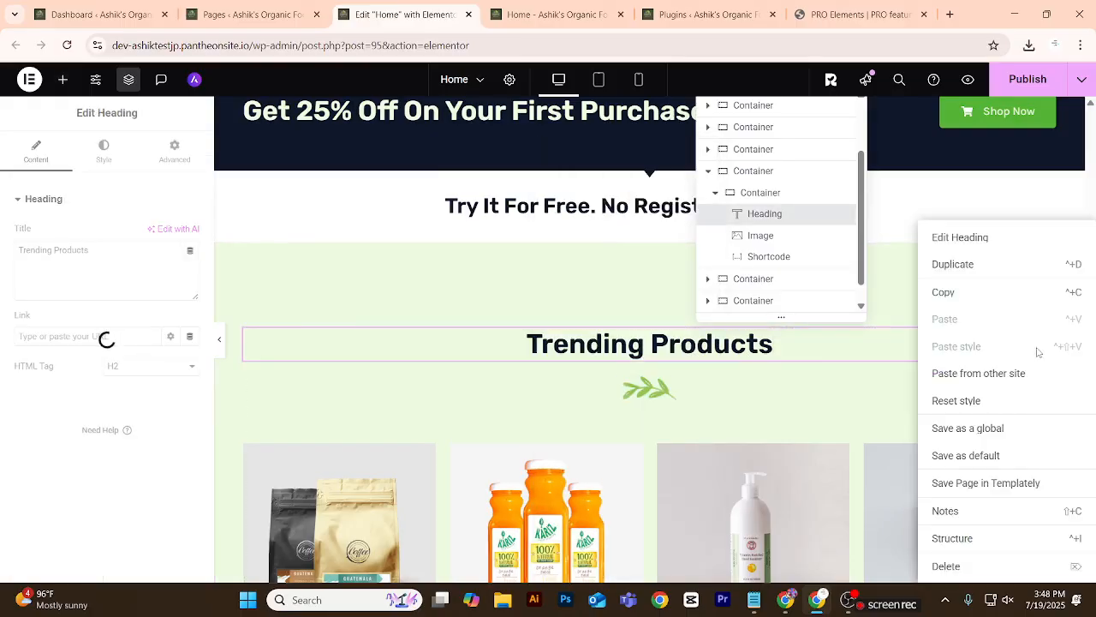
left_click(951, 292)
scroll(936, 317, "down", 5)
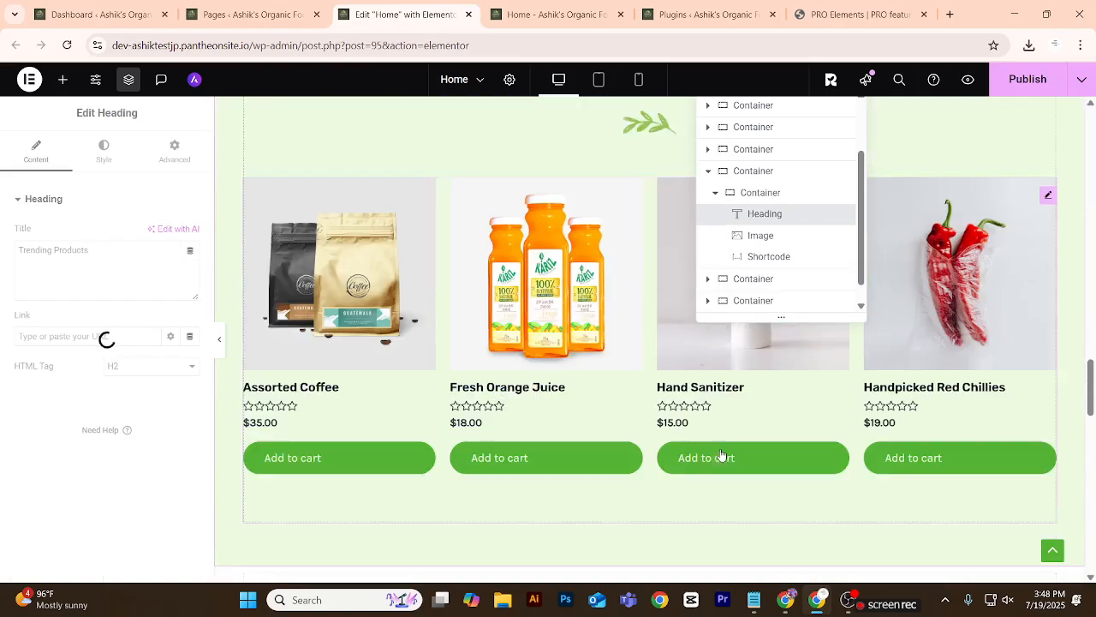
right_click(627, 430)
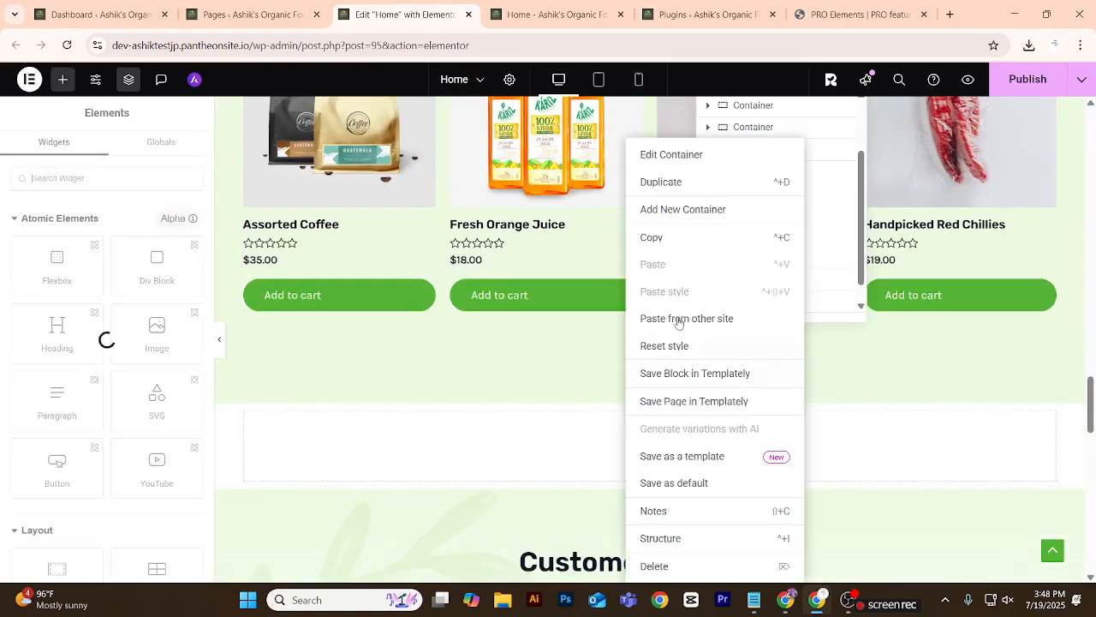
Duplicate the Trending Products heading, then delete the duplicate after trying to move it.
scroll(530, 467, "up", 5)
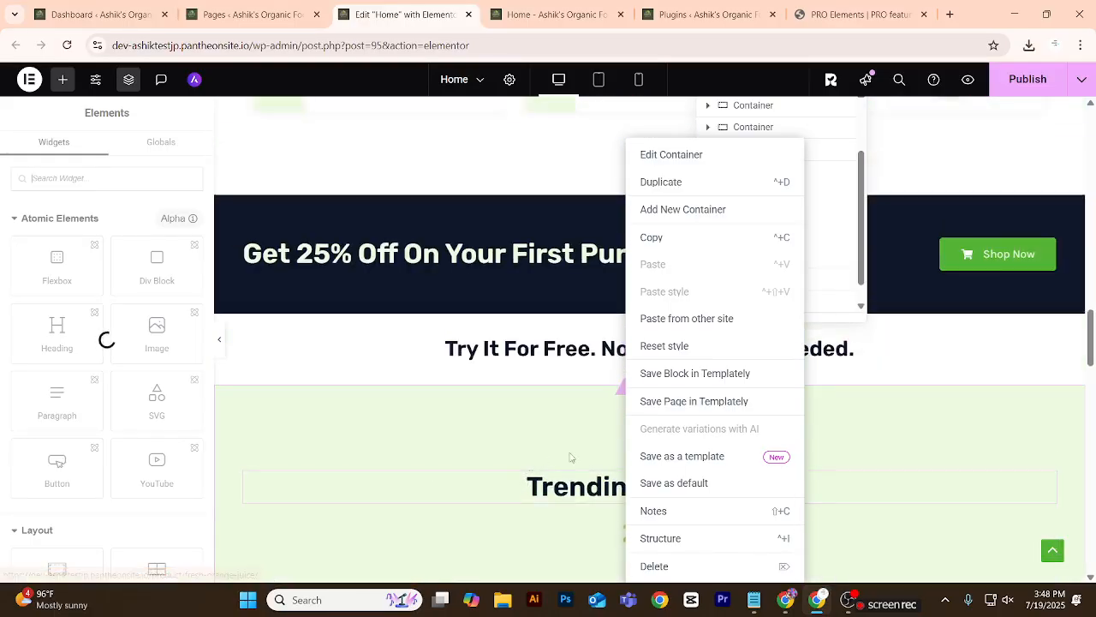
scroll(949, 448, "down", 2)
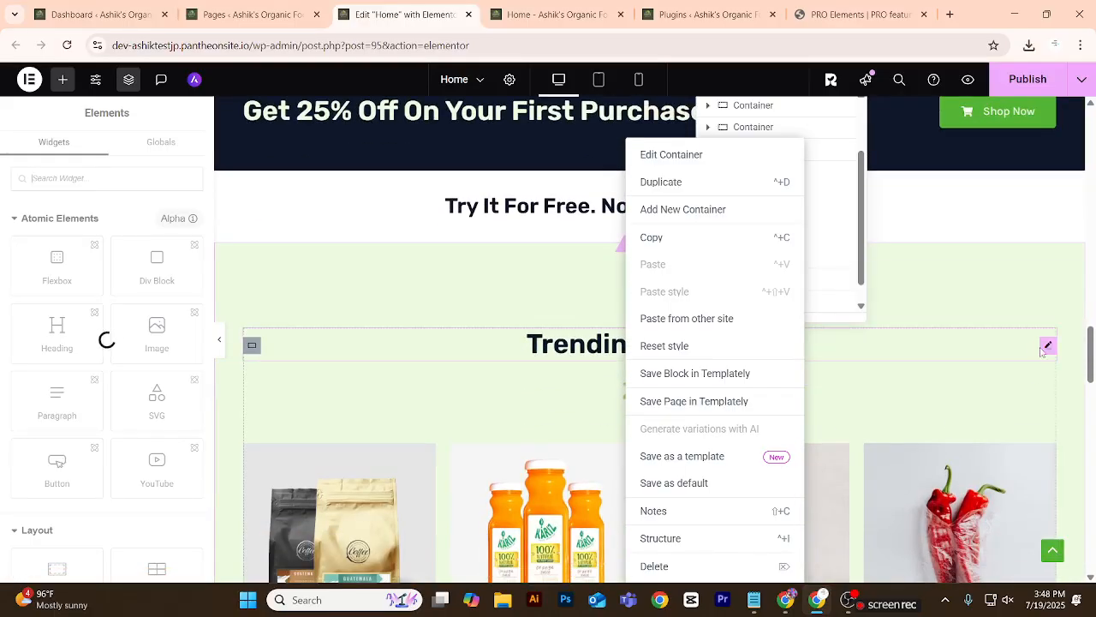
left_click(1046, 346)
right_click(1038, 358)
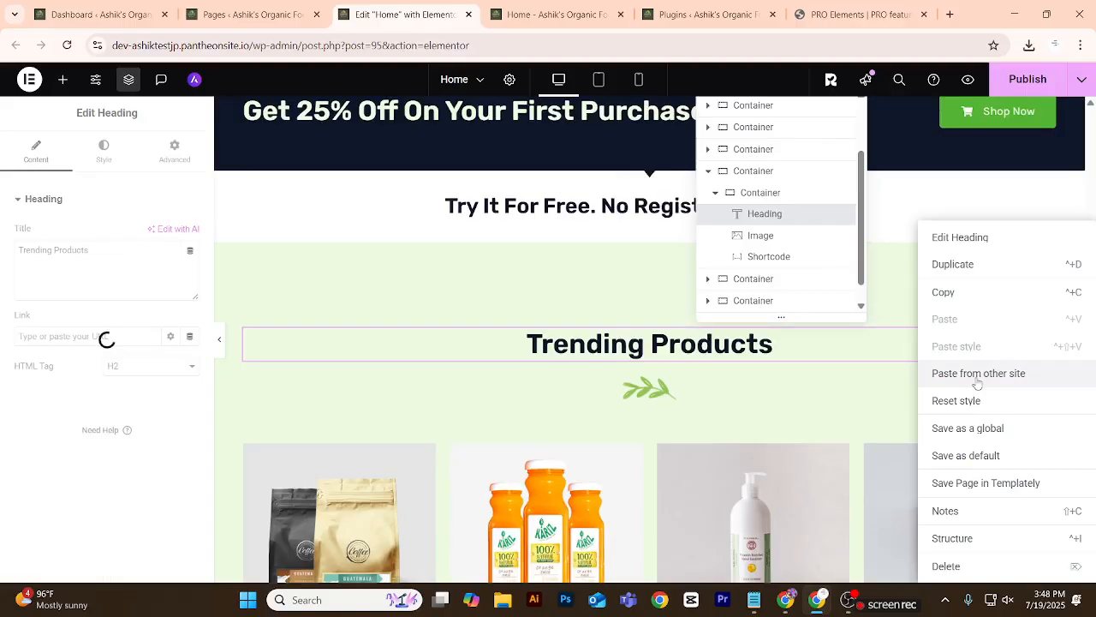
left_click(952, 264)
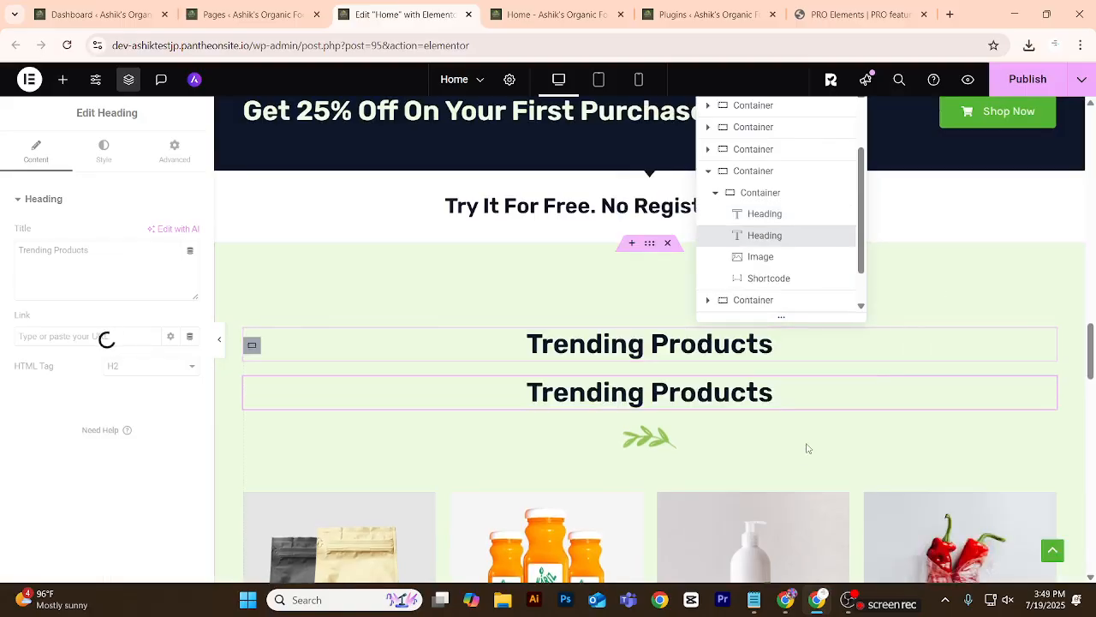
scroll(808, 448, "down", 2)
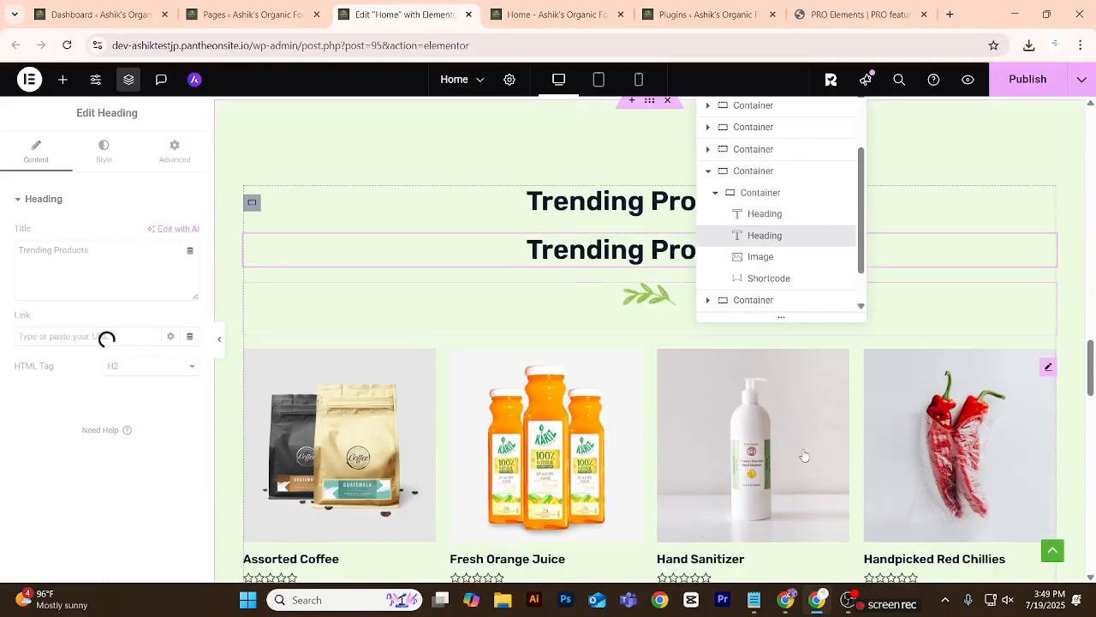
left_click_drag(1048, 203, 586, 191)
right_click(1047, 183)
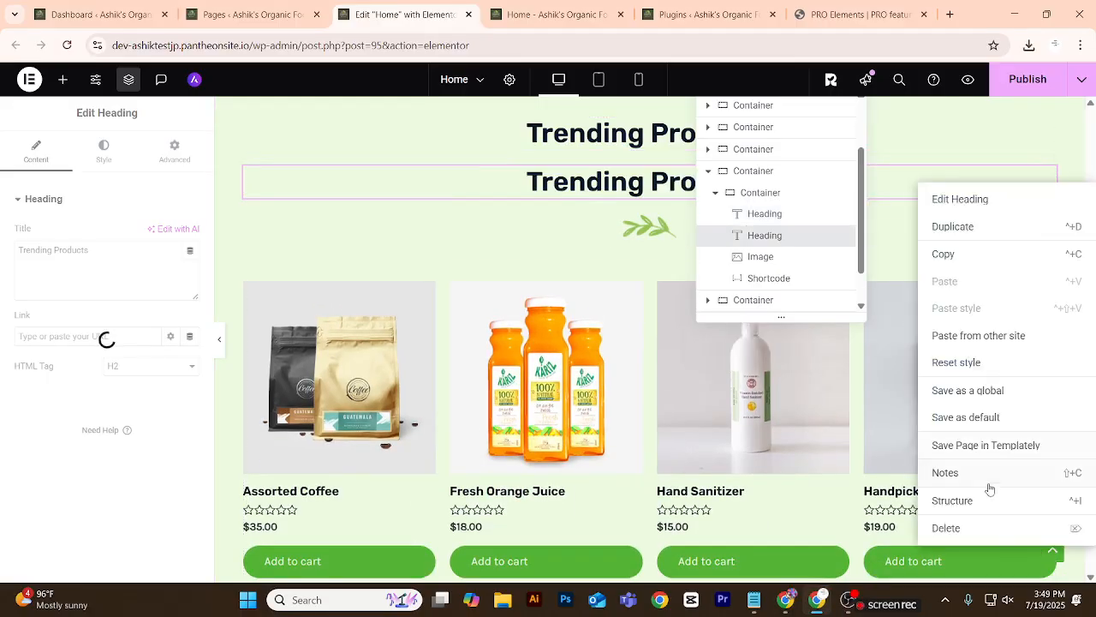
left_click(981, 529)
scroll(543, 394, "down", 4)
scroll(385, 269, "up", 1)
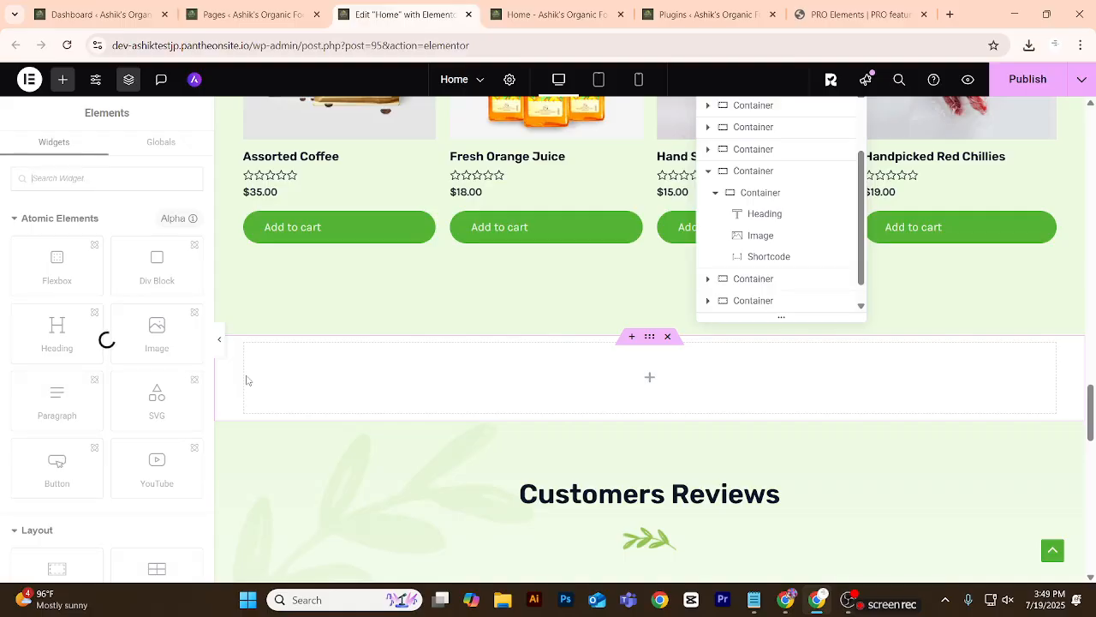
left_click(845, 588)
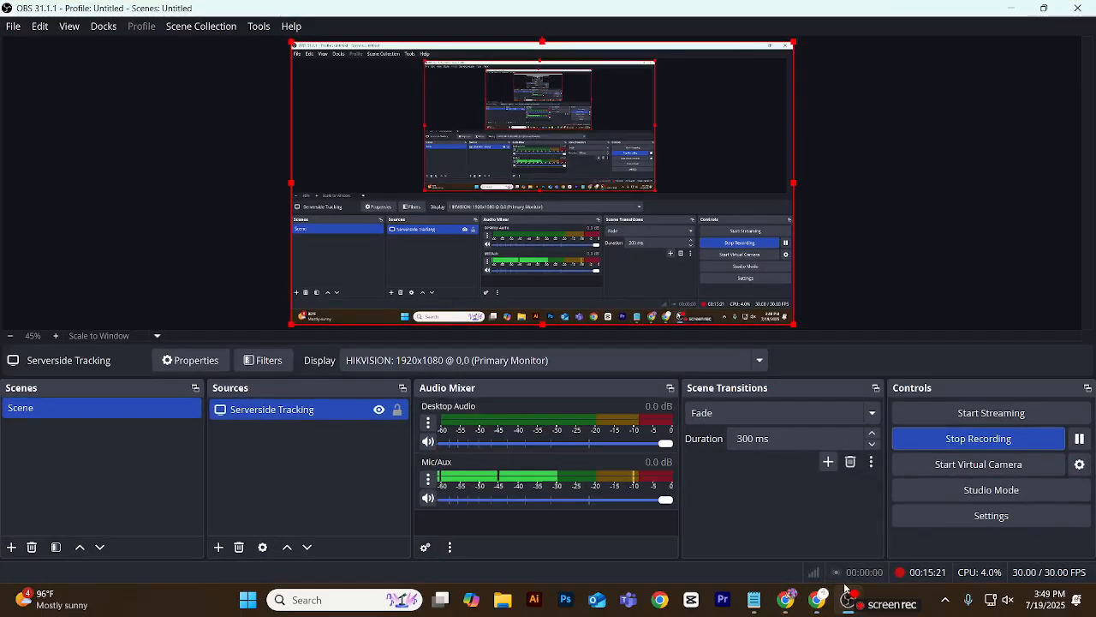
left_click(1013, 10)
Add an empty single-column flexbox container with downward direction below the Featured Brands section.
scroll(639, 369, "up", 3)
left_click(565, 326)
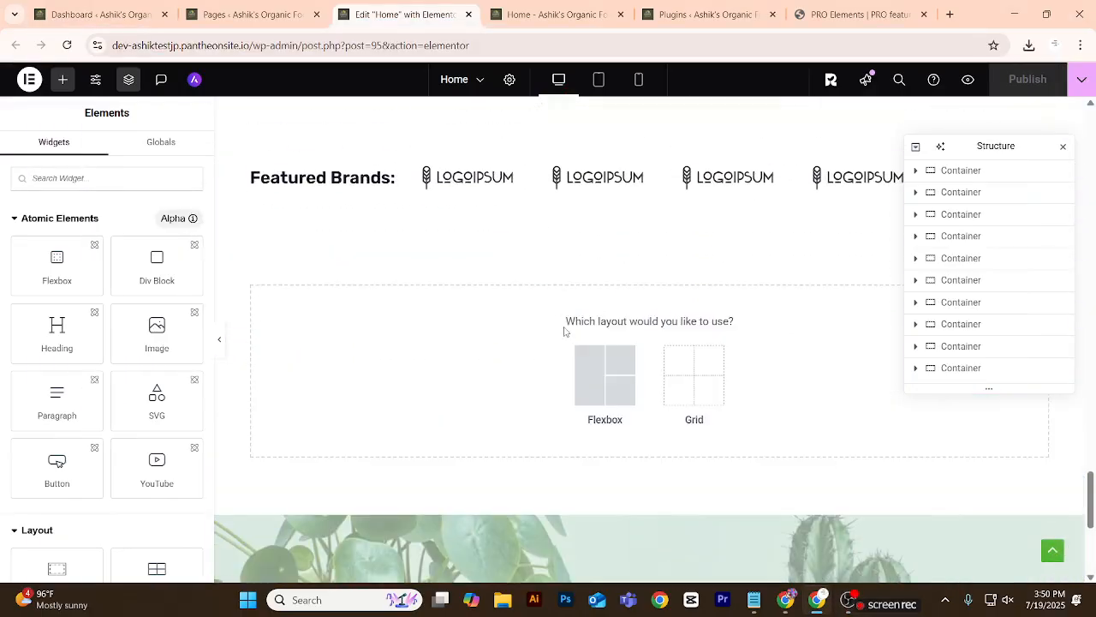
left_click(594, 385)
left_click(465, 370)
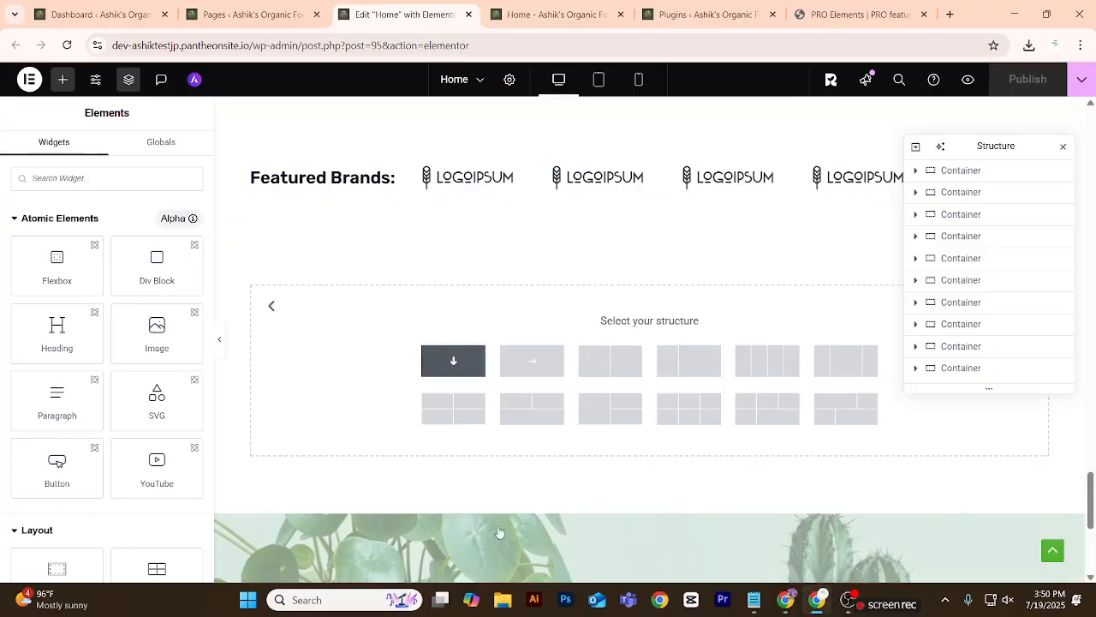
Add a Heading widget to the empty container below Featured Brands.
left_click(63, 80)
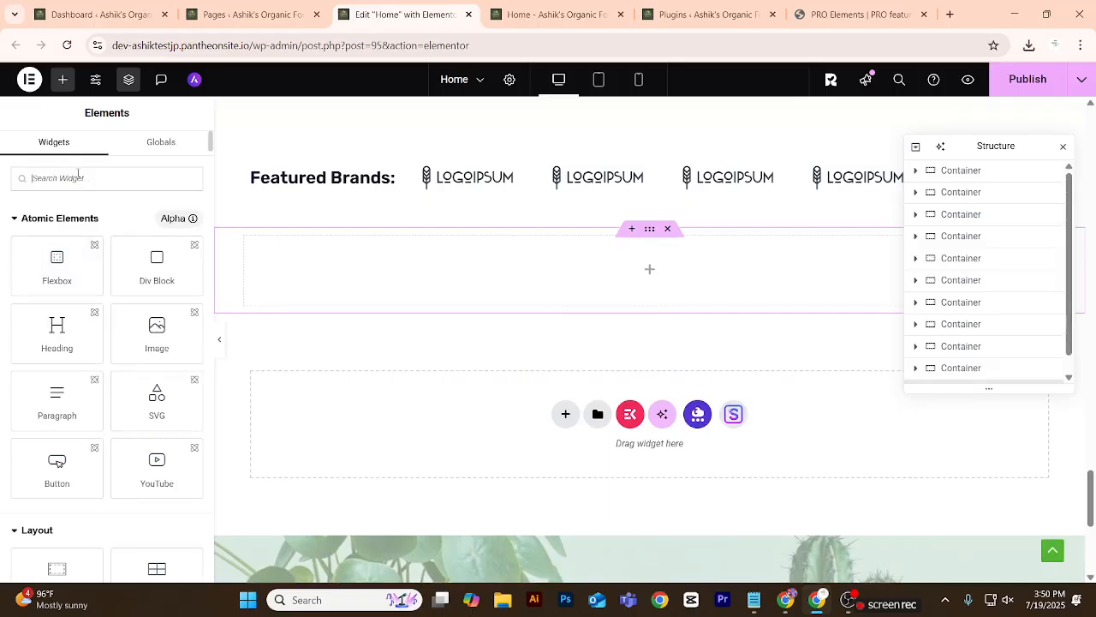
type("head")
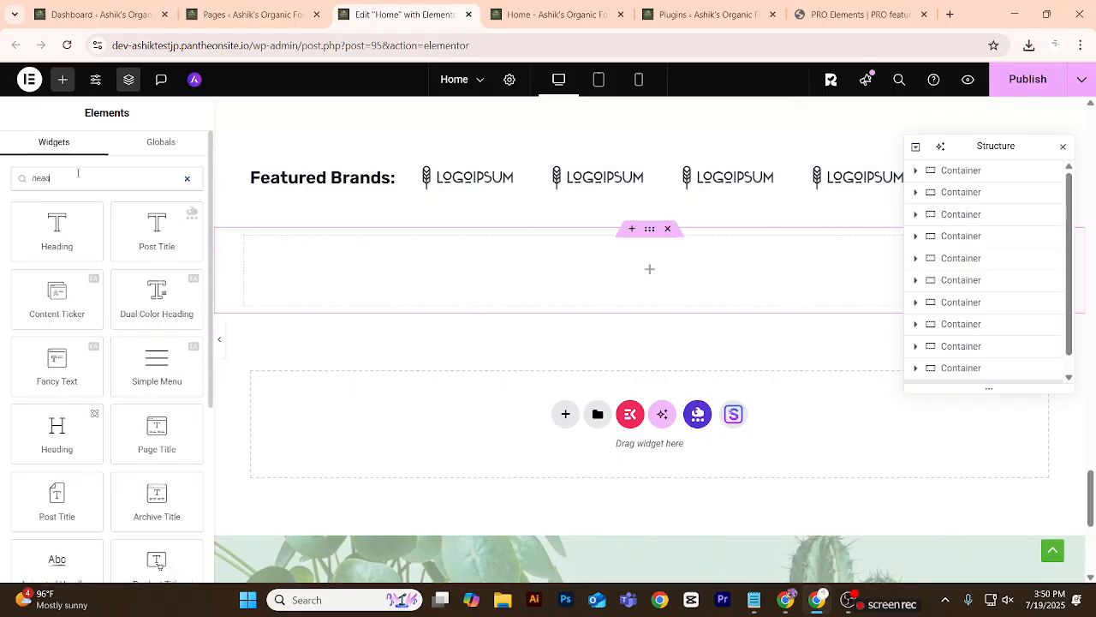
left_click_drag(60, 206, 509, 257)
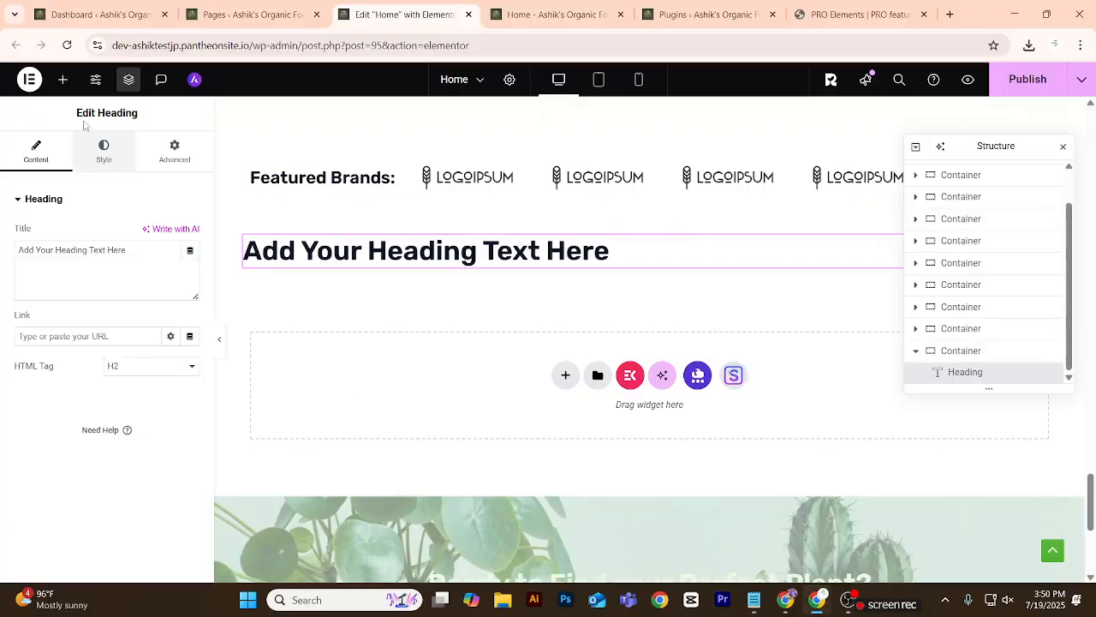
Add a Woo Product Grid widget below the heading in the container under Featured Brands.
left_click(63, 79)
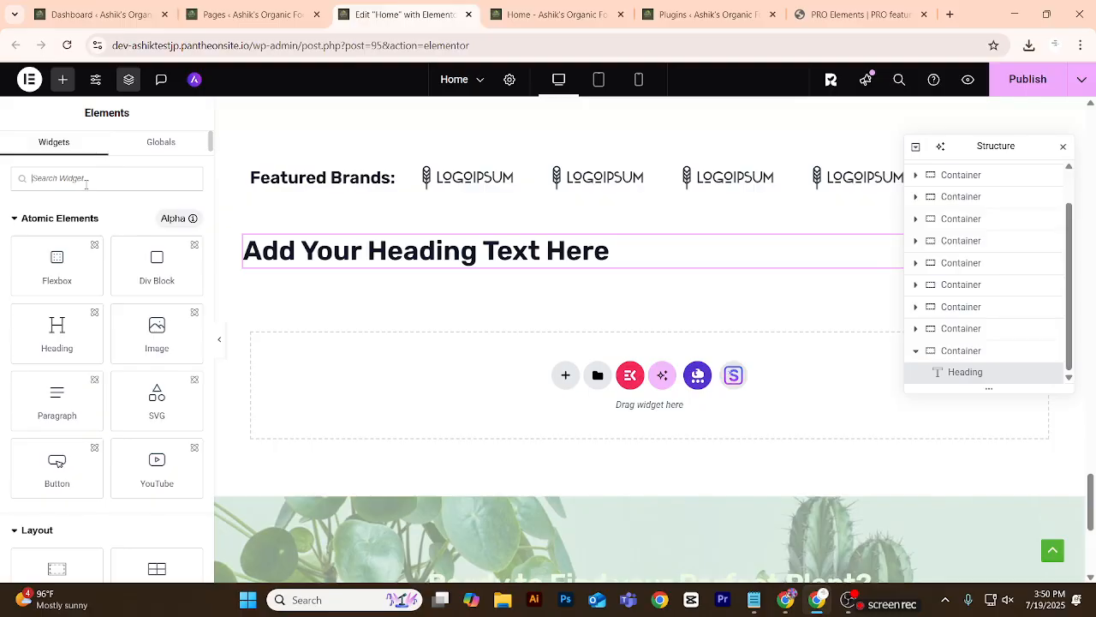
type("pro")
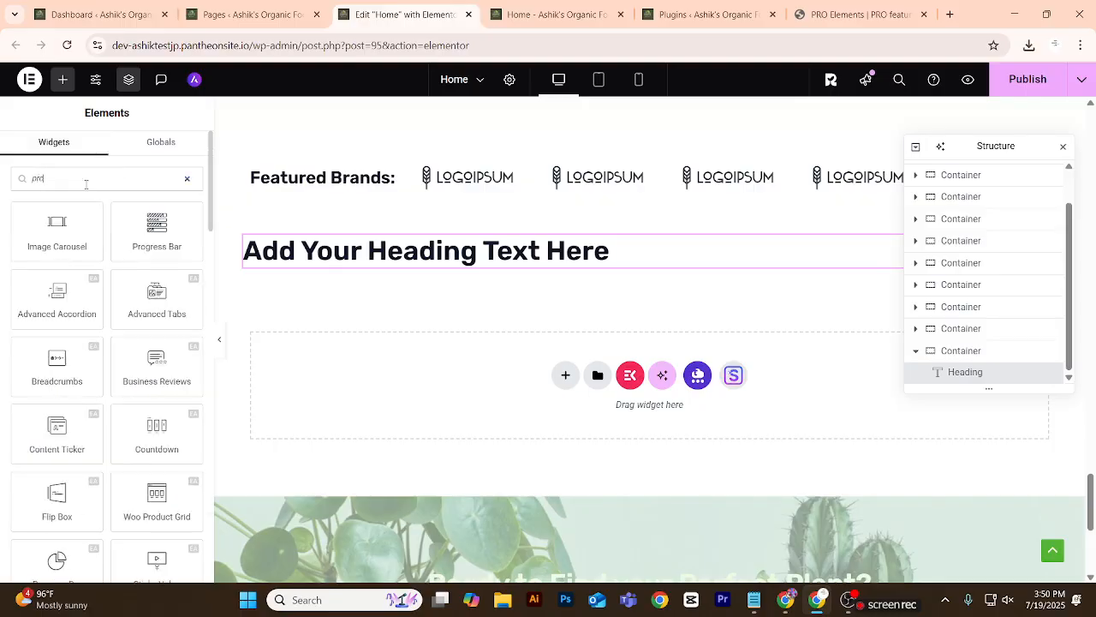
type("duct")
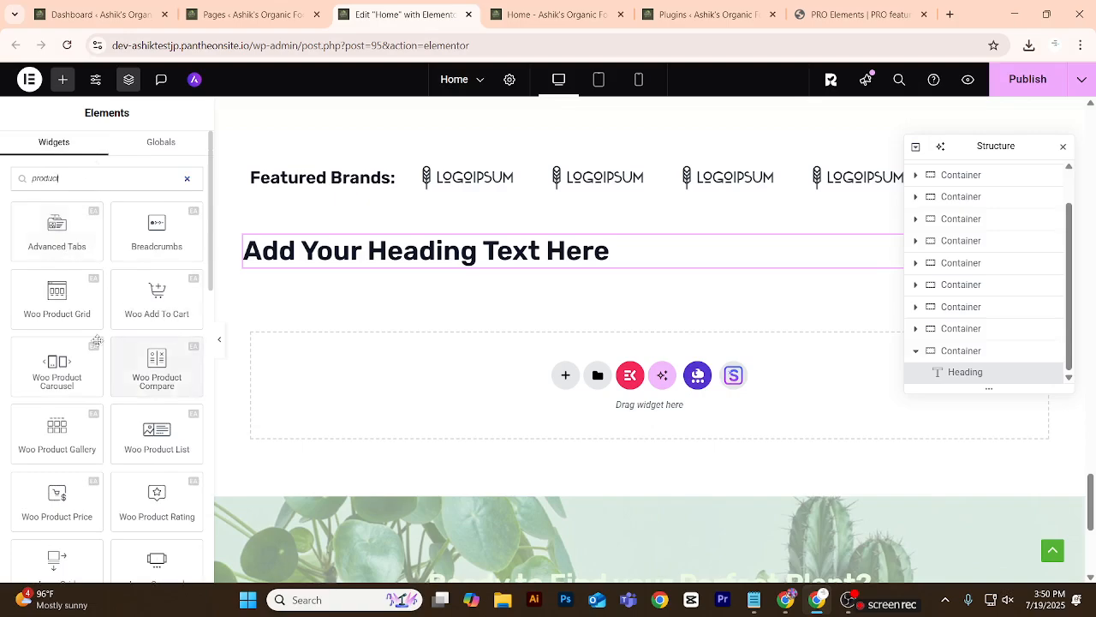
left_click_drag(57, 296, 393, 268)
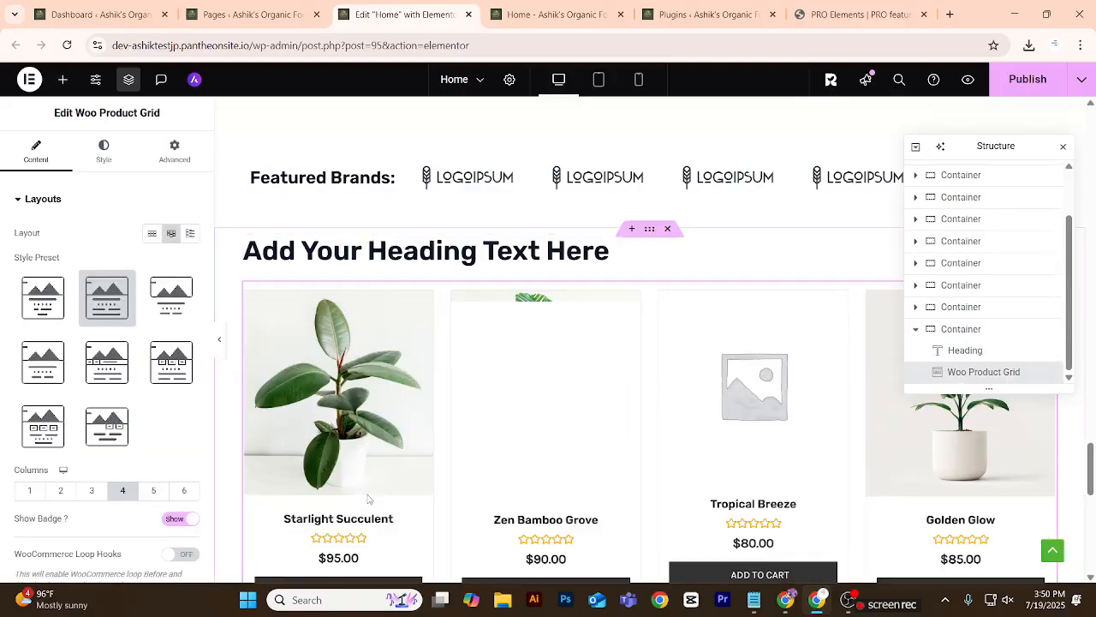
Try other style presets on the Woo Product Grid and apply the Overlay Style preset.
scroll(521, 443, "down", 2)
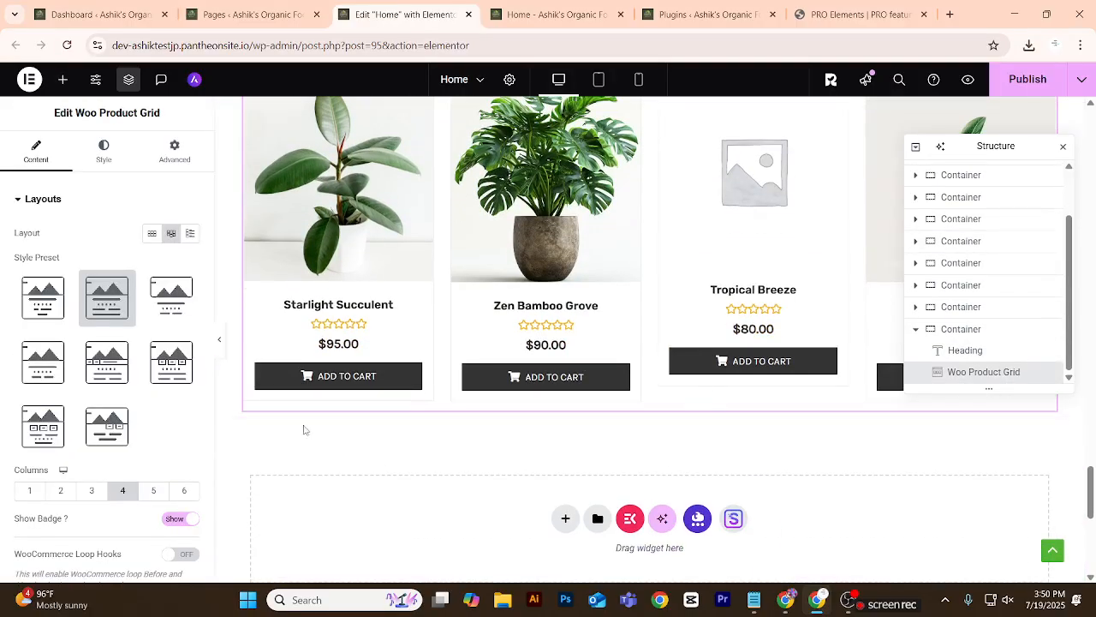
left_click(96, 355)
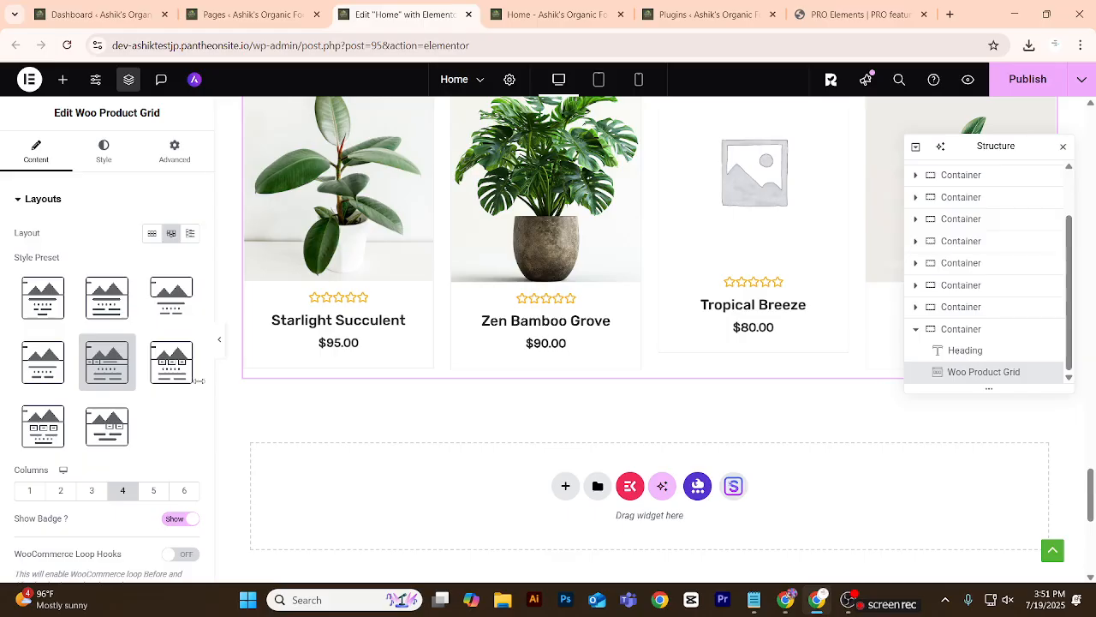
left_click(171, 362)
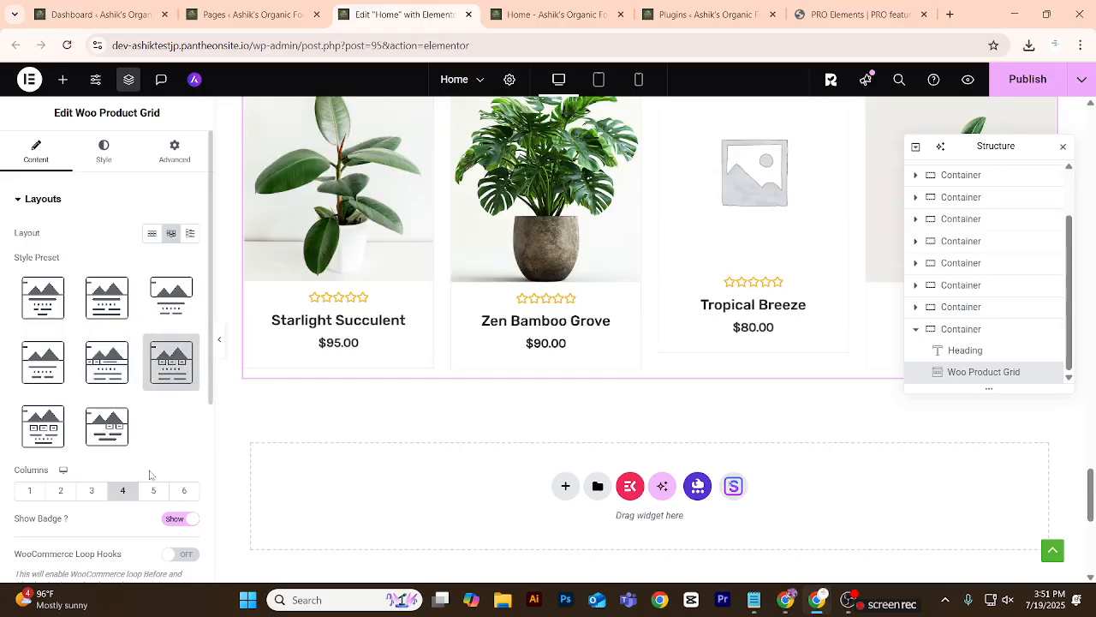
scroll(717, 367, "up", 3)
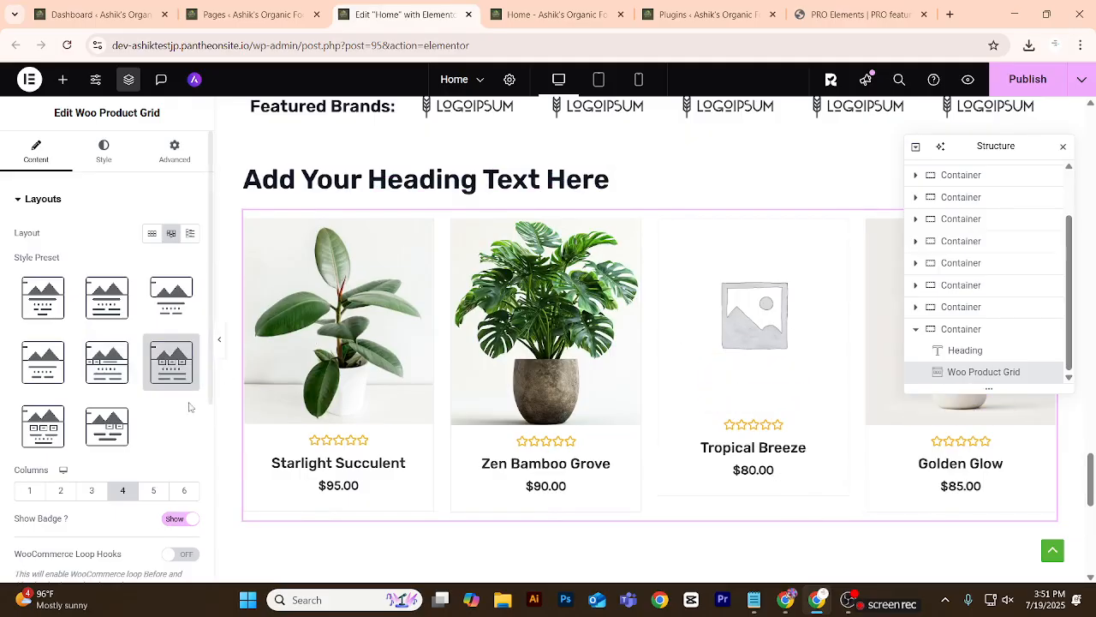
left_click(60, 375)
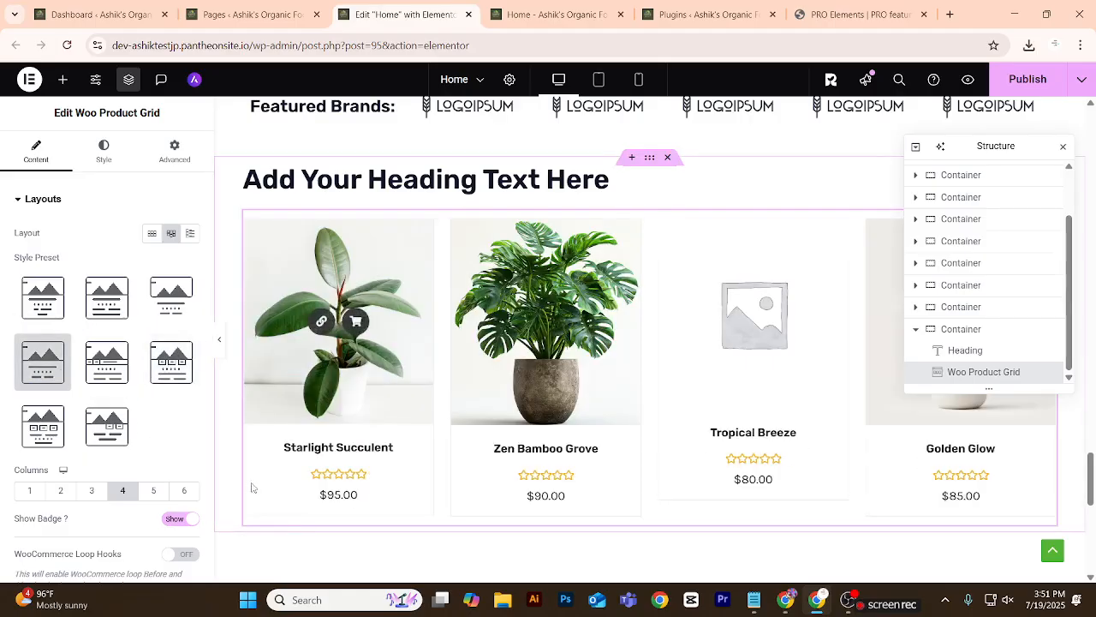
Open the WooCommerce list of all products from the WordPress dashboard in a new browser tab.
left_click(99, 14)
scroll(66, 160, "up", 3)
scroll(66, 260, "down", 1)
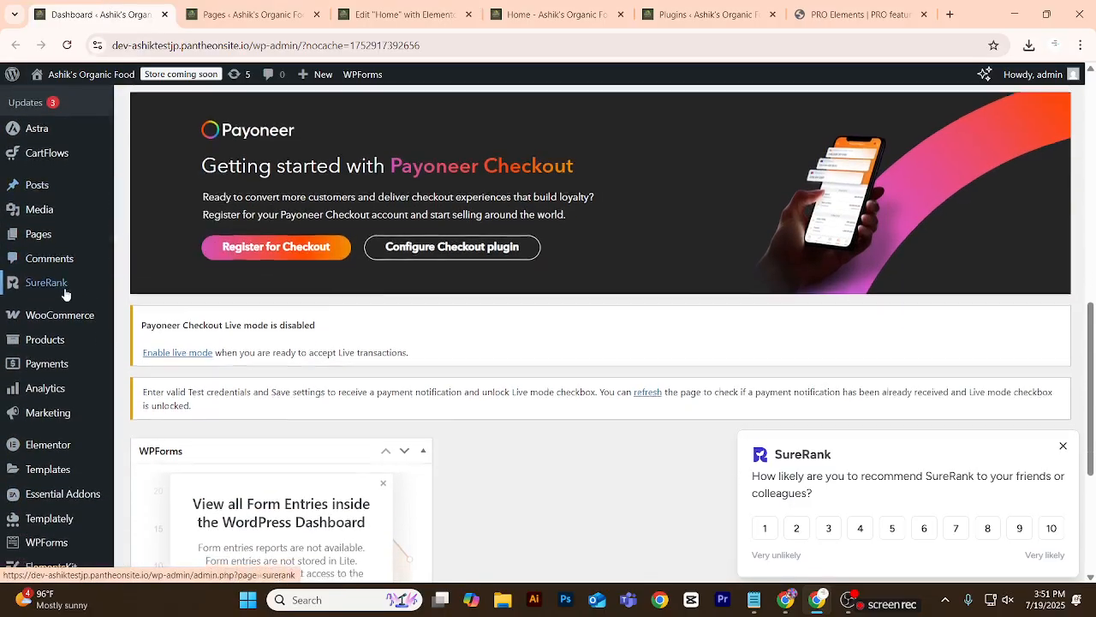
mouse_move(63, 281)
right_click(129, 279)
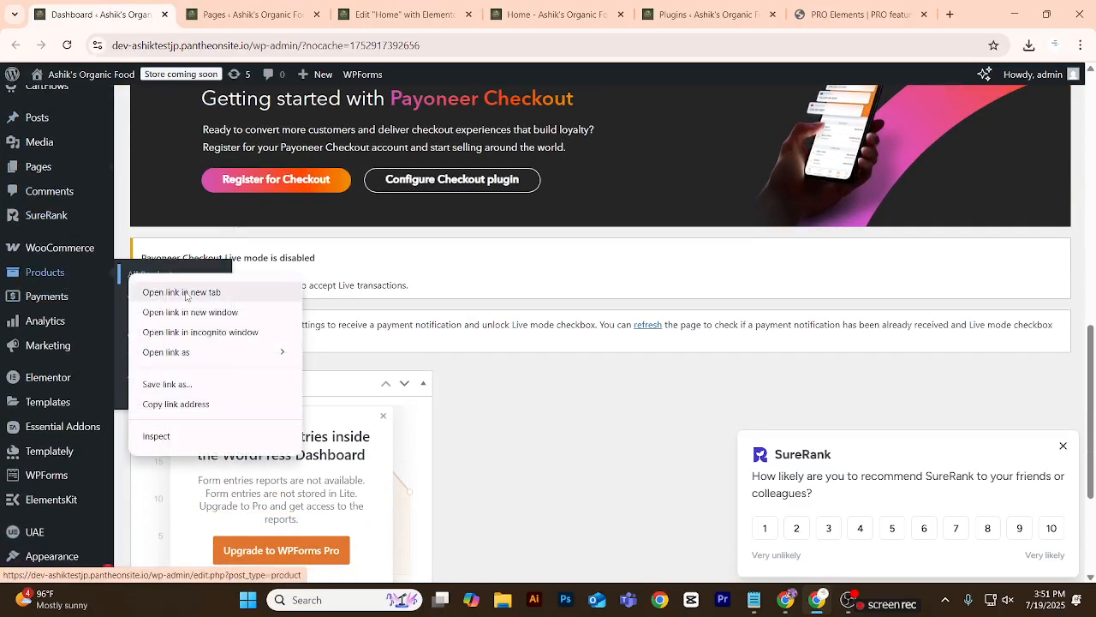
left_click(167, 291)
key("ctrl+Tab")
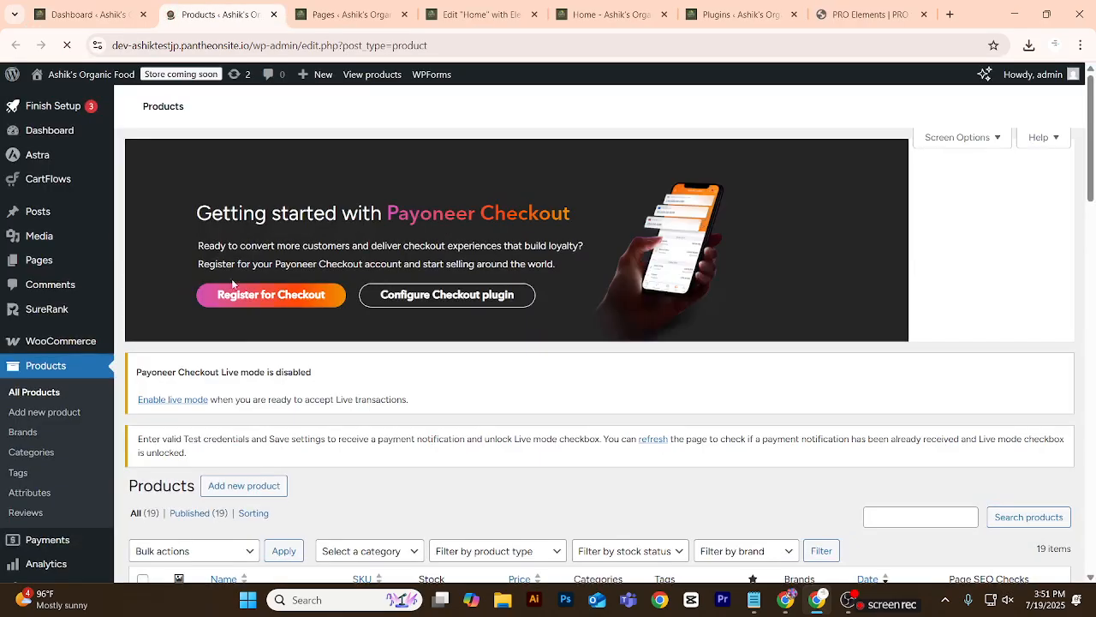
Open the Tropical Breeze product, which lacks an image, for editing from the product list.
scroll(257, 308, "down", 3)
scroll(282, 337, "down", 2)
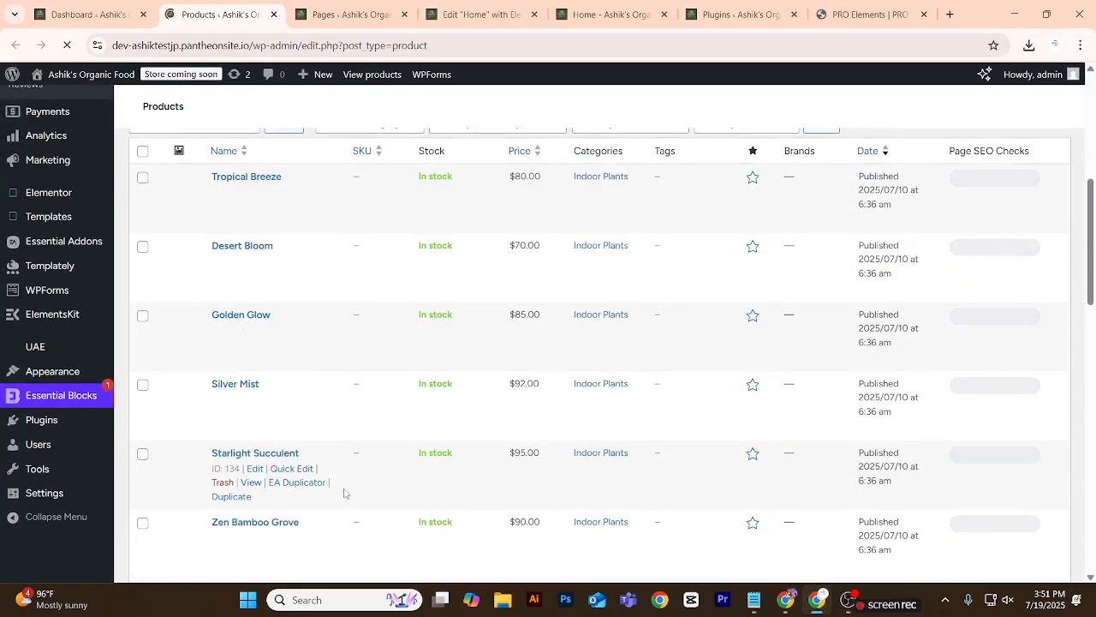
mouse_move(185, 199)
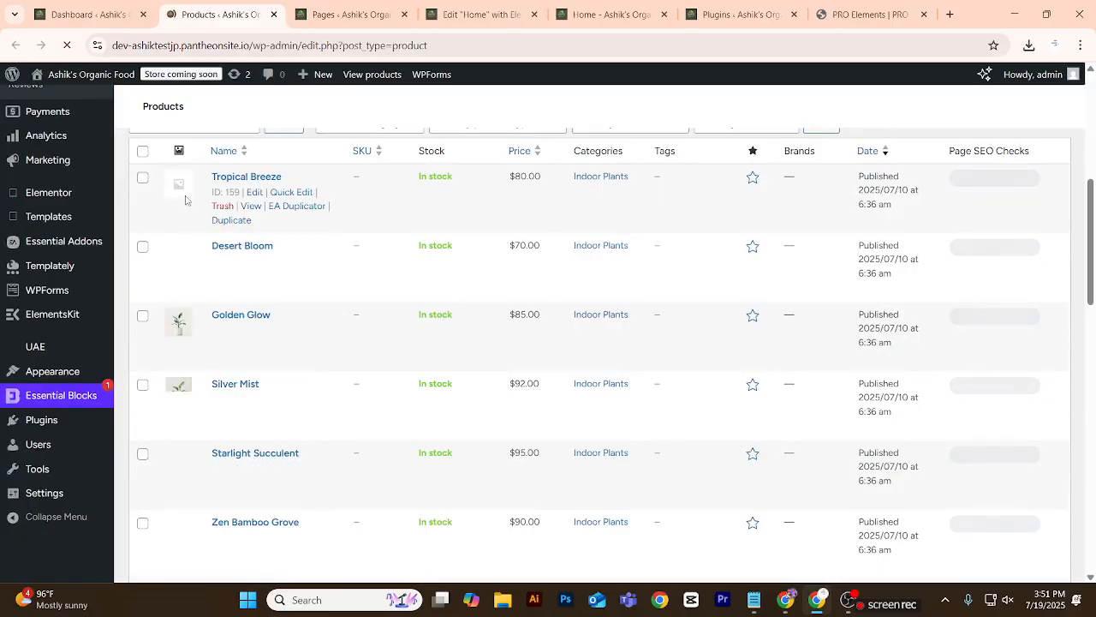
right_click(255, 197)
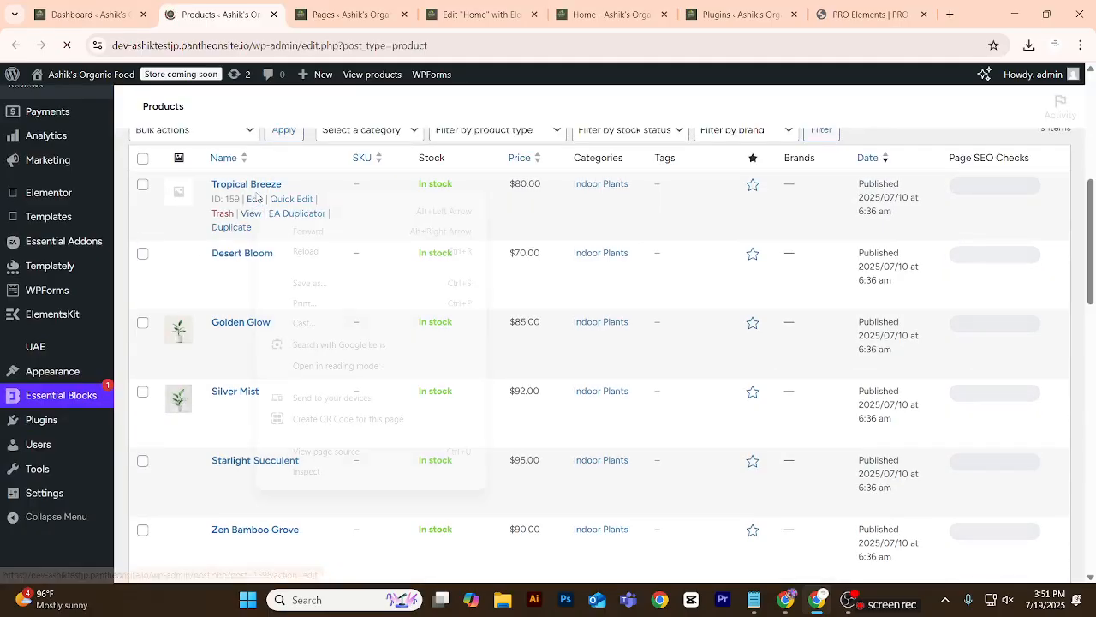
left_click(171, 236)
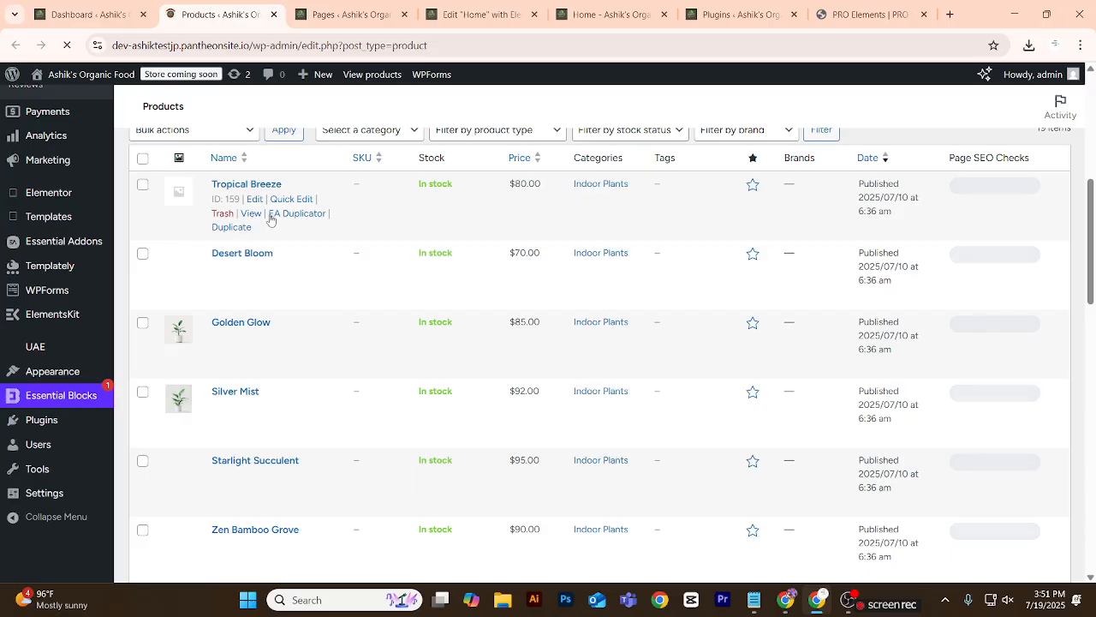
left_click(256, 200)
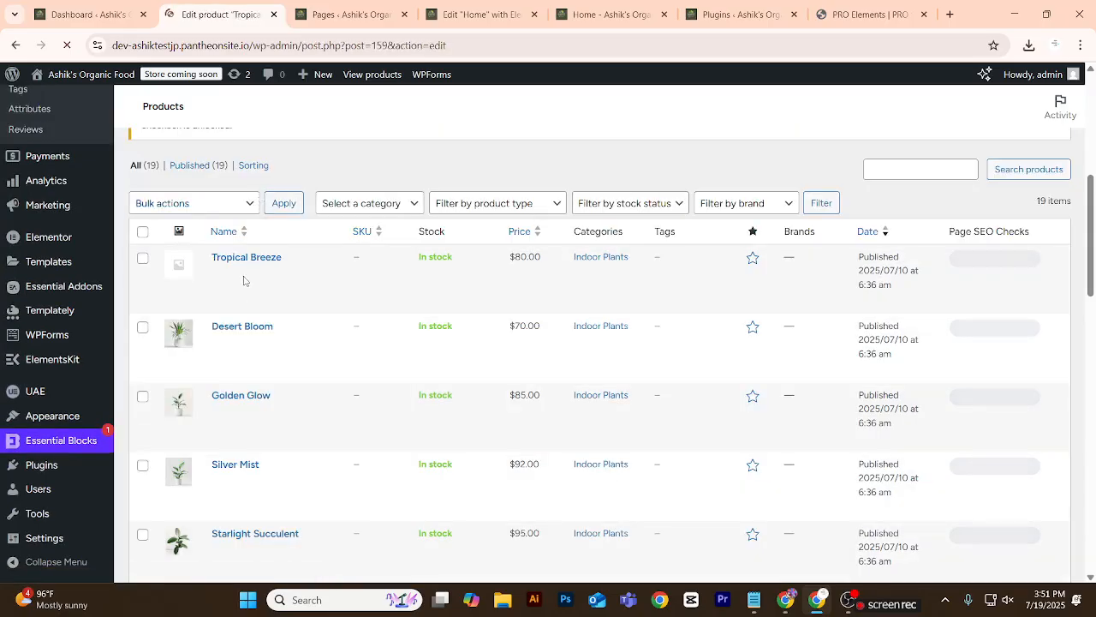
Open the product image uploader for the Tropical Breeze product.
scroll(420, 326, "down", 4)
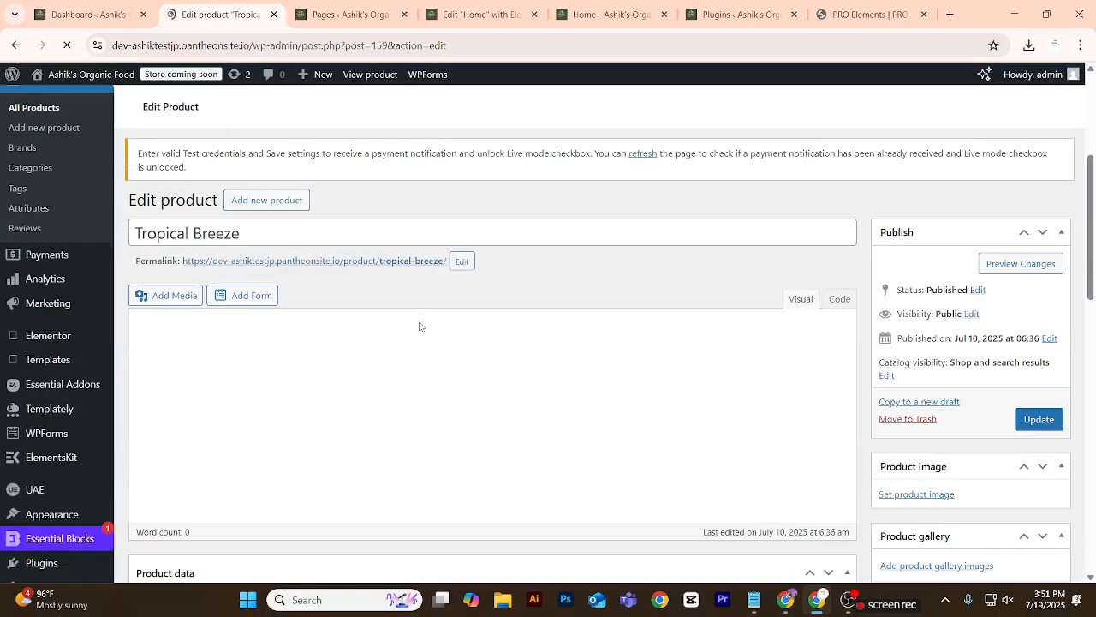
scroll(362, 341, "down", 10)
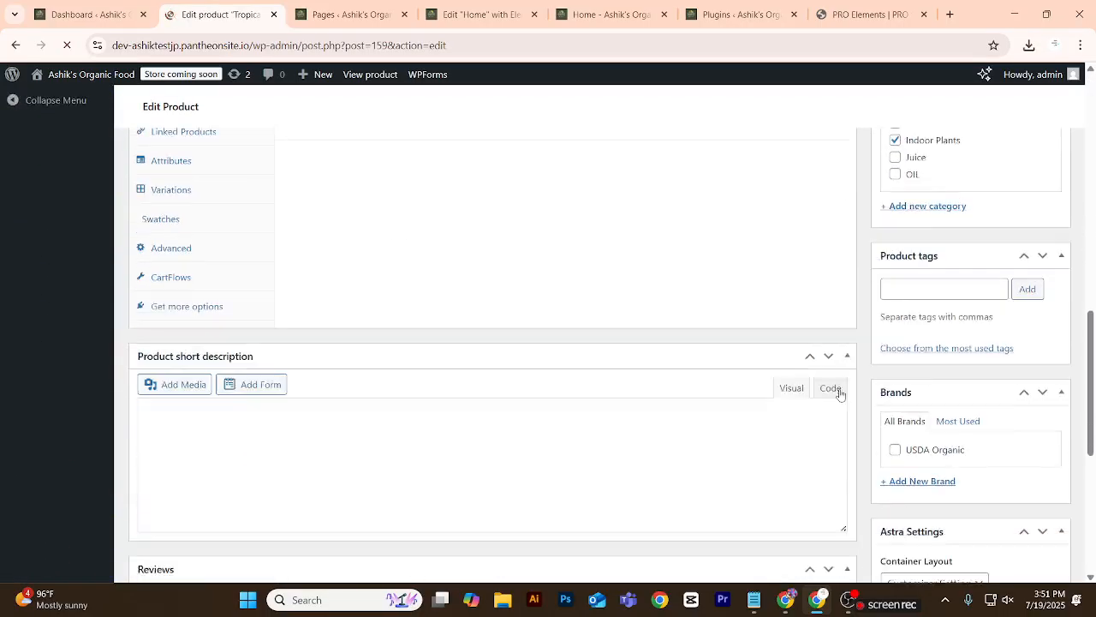
scroll(831, 397, "up", 8)
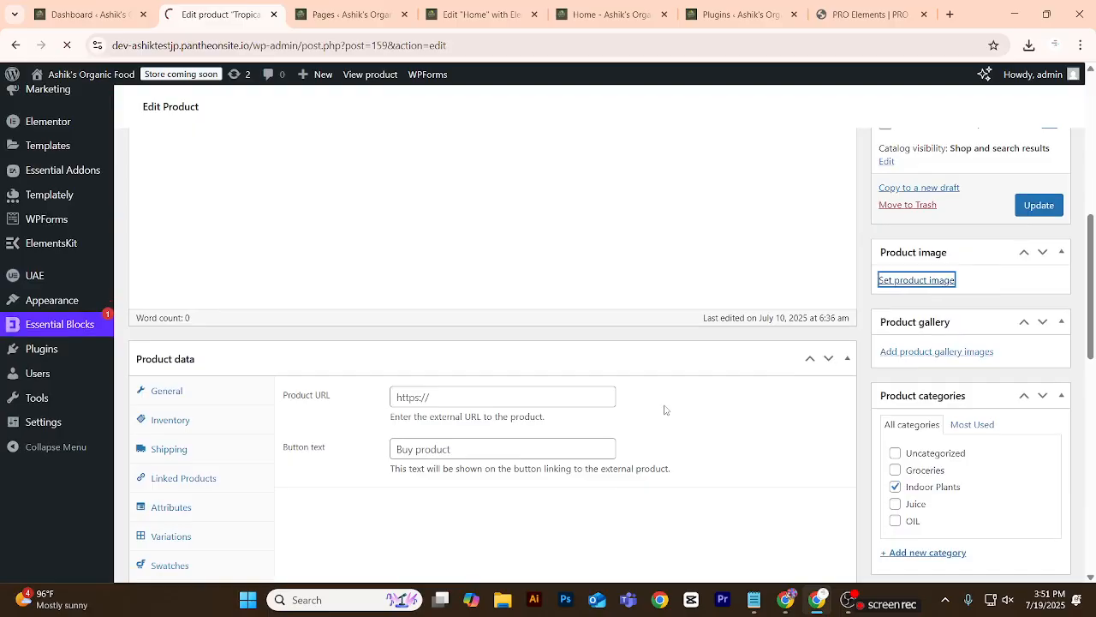
left_click(941, 285)
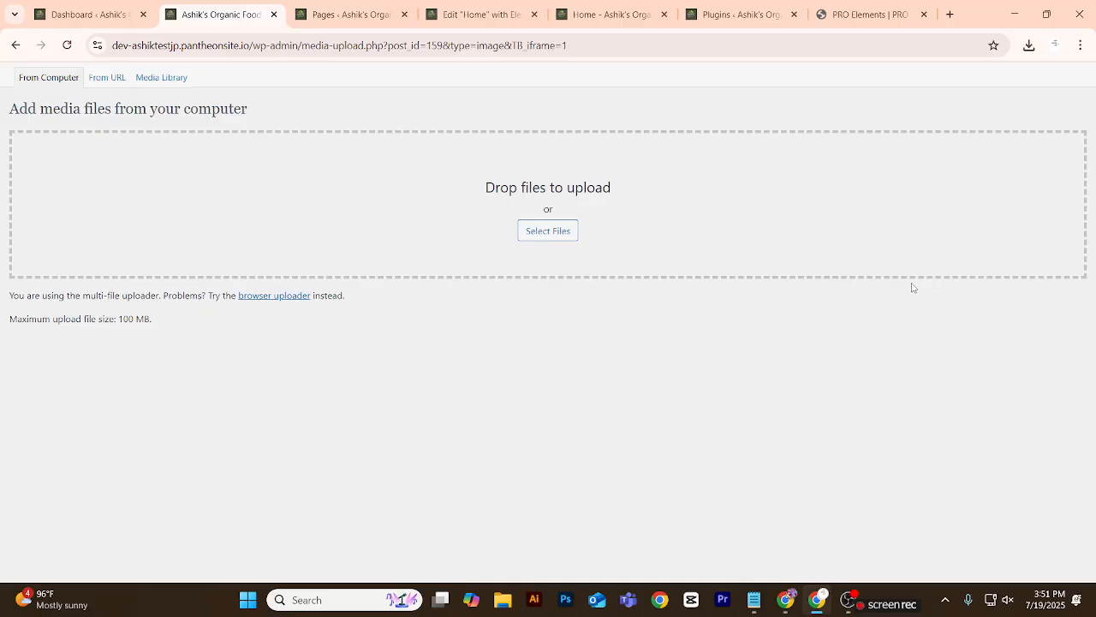
Find 61SpbniUZGL._SX679_.jpg in the Downloads folder and upload it for the Tropical Breeze product.
left_click(560, 236)
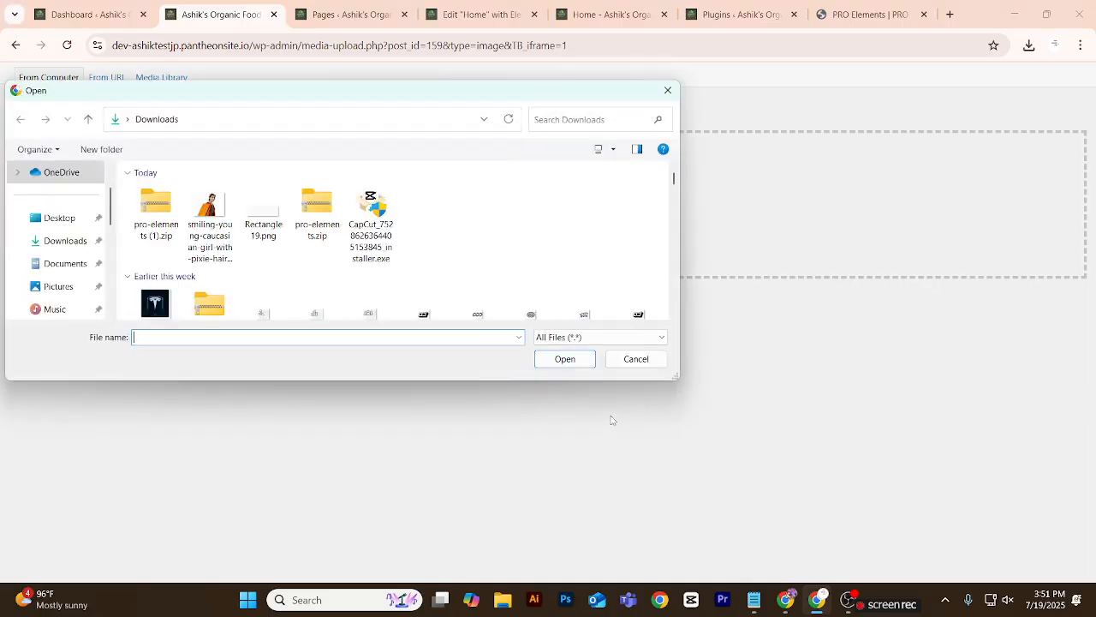
scroll(199, 221, "down", 10)
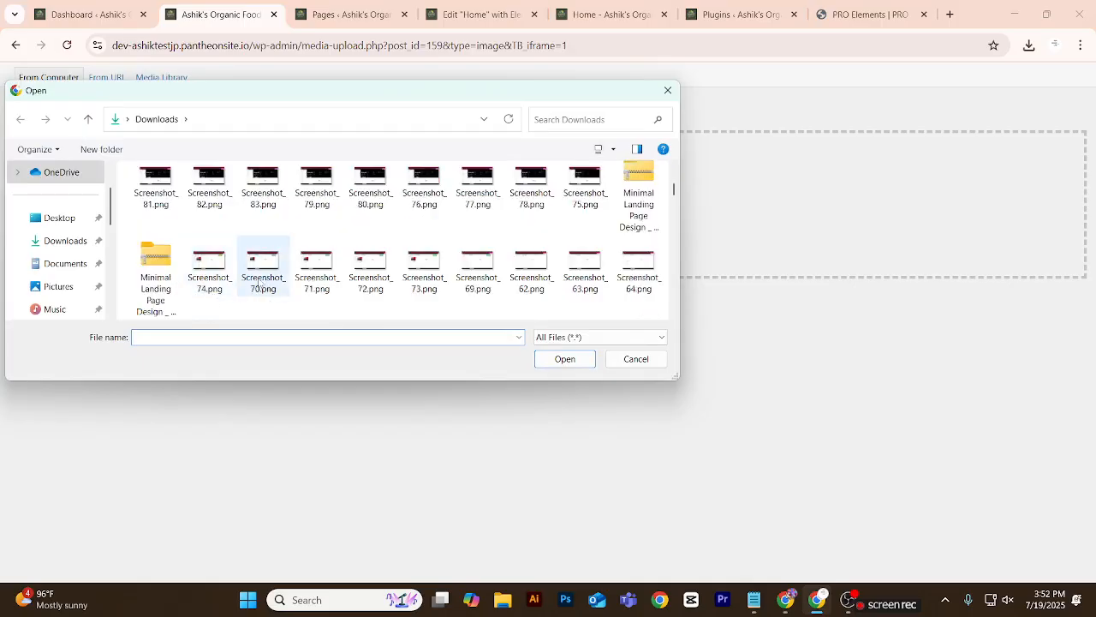
scroll(267, 274, "down", 5)
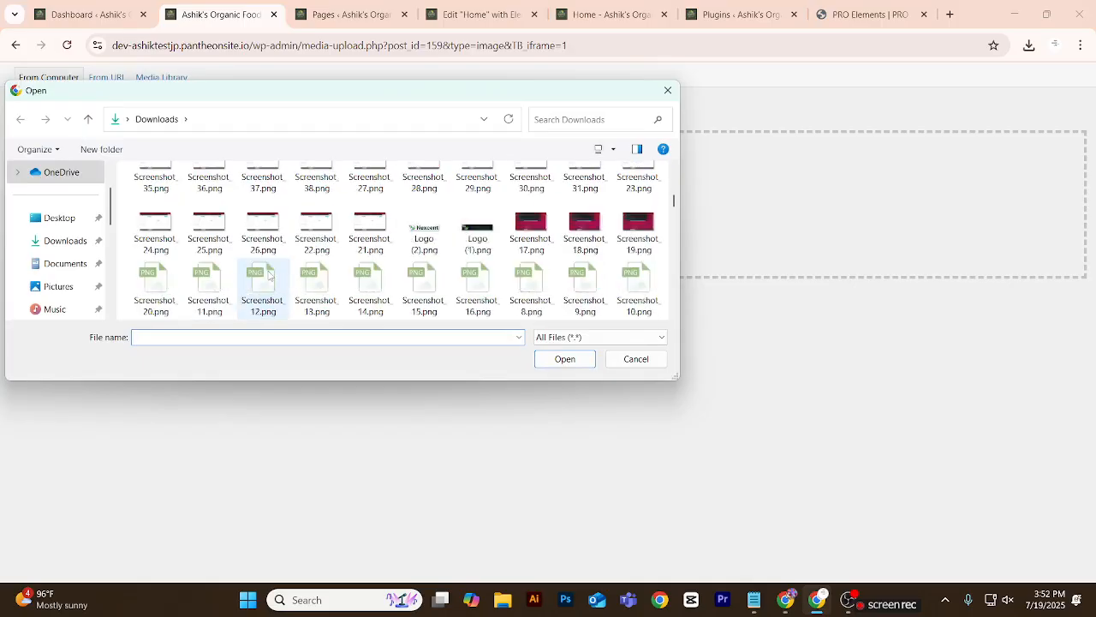
left_click(62, 251)
scroll(253, 255, "down", 5)
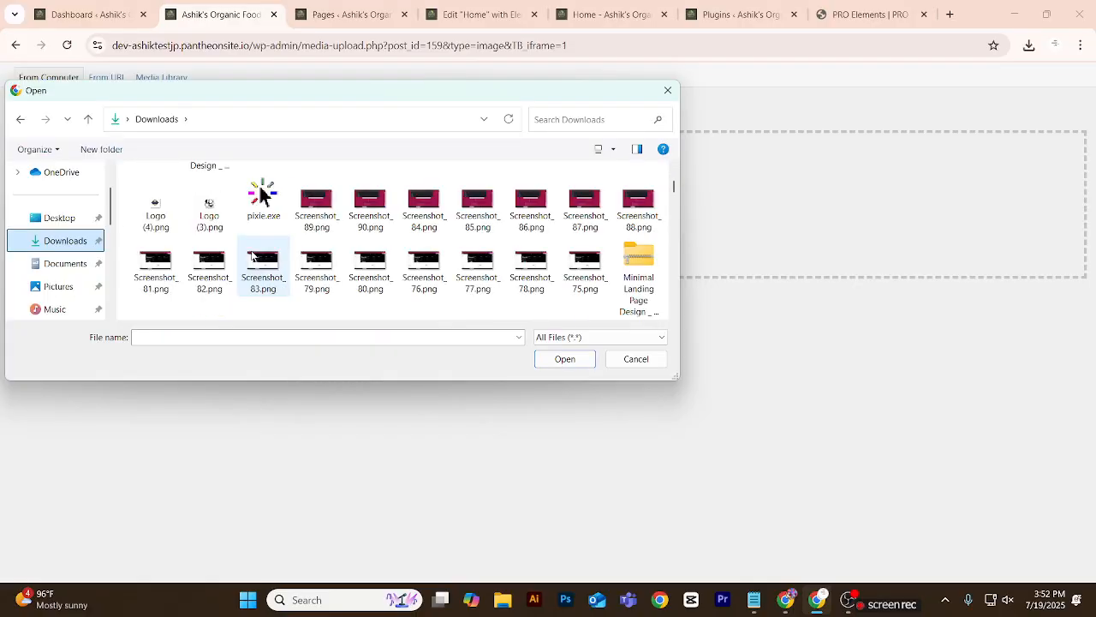
scroll(253, 255, "down", 6)
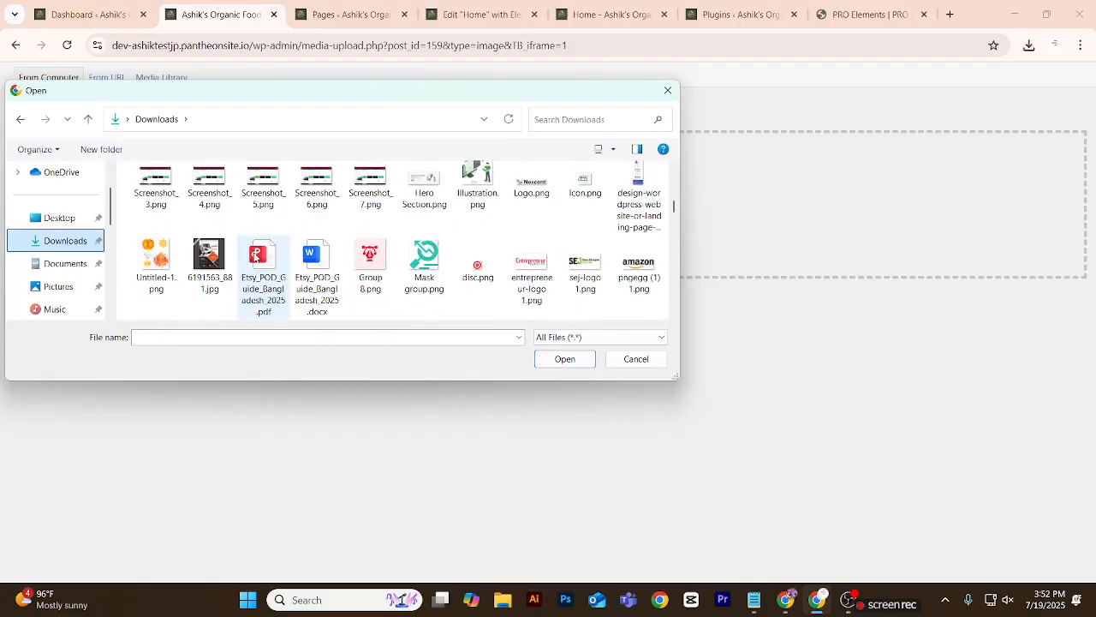
scroll(255, 257, "down", 6)
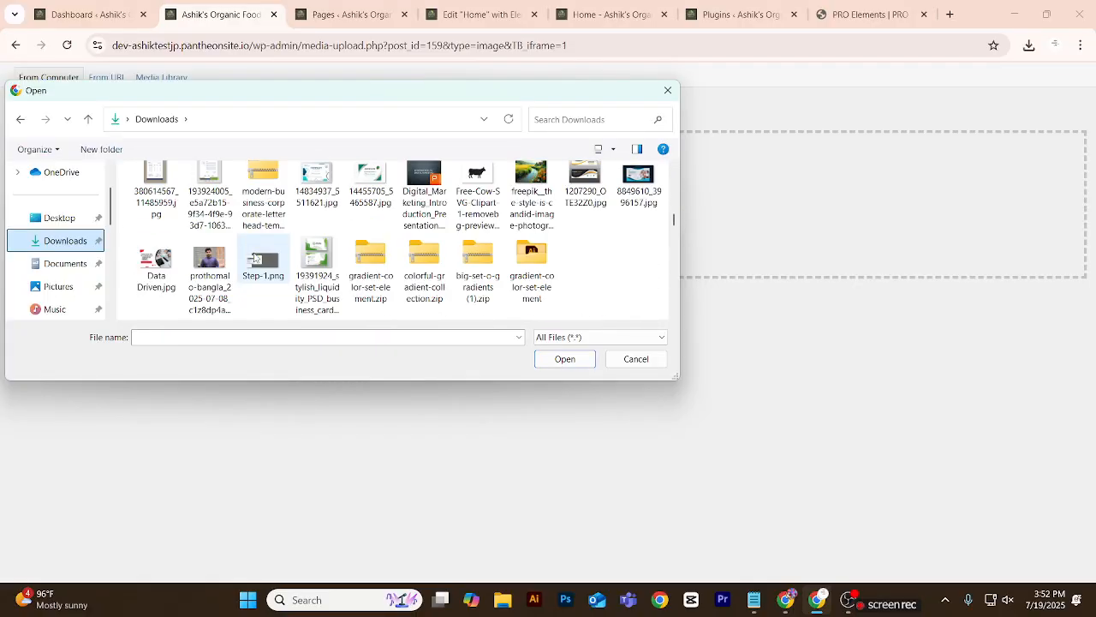
scroll(254, 257, "up", 1)
scroll(254, 257, "down", 10)
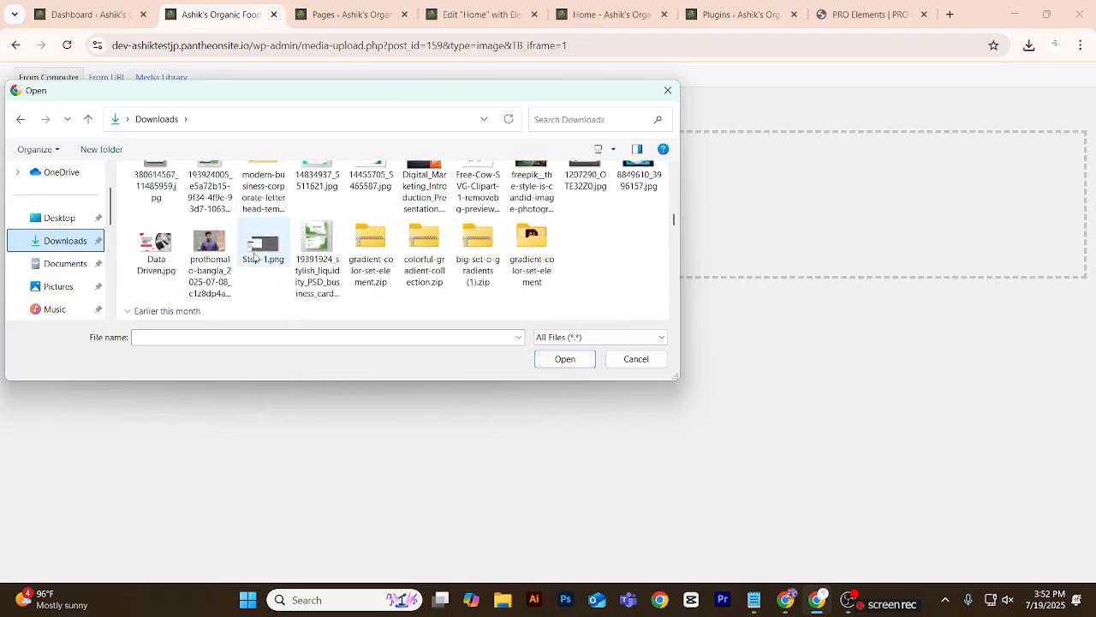
scroll(254, 257, "down", 3)
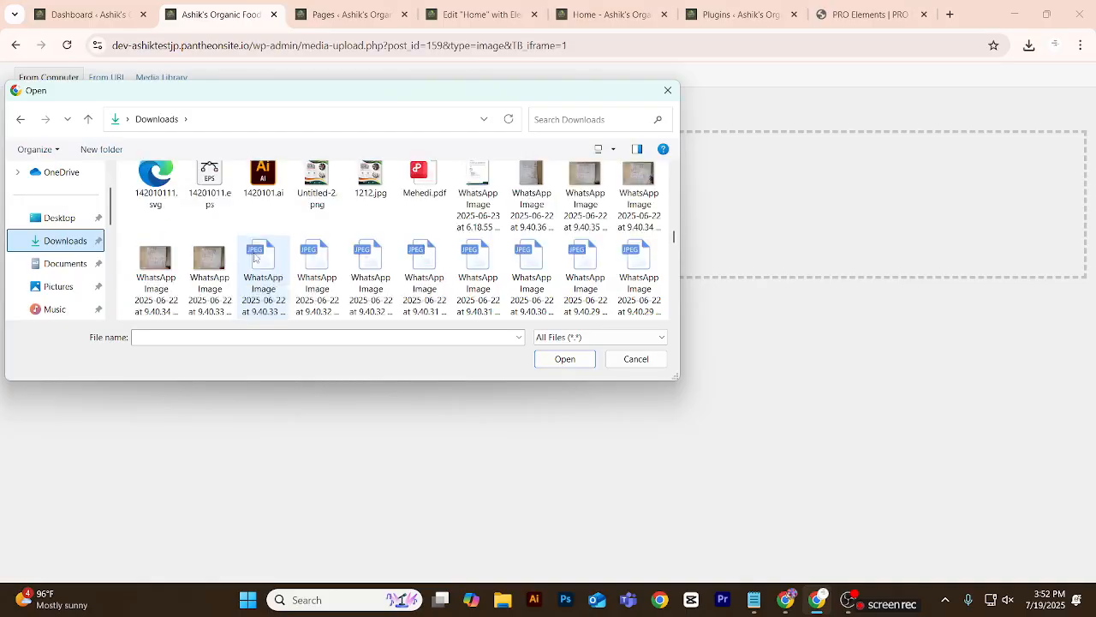
scroll(253, 257, "up", 4)
scroll(253, 257, "down", 4)
scroll(254, 257, "up", 2)
scroll(254, 257, "down", 5)
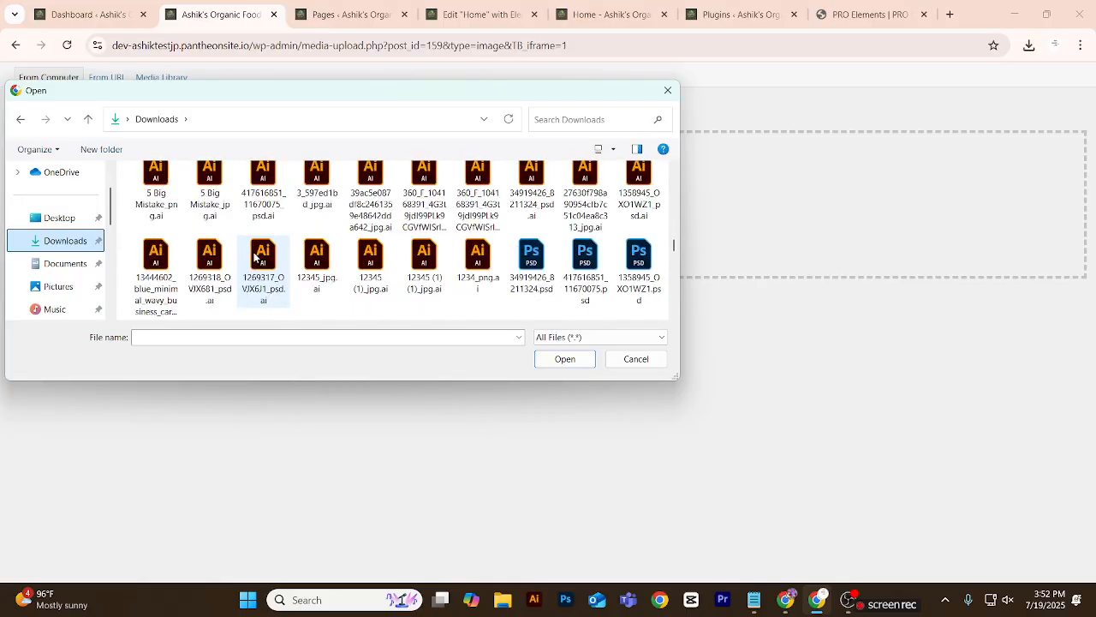
scroll(254, 257, "up", 5)
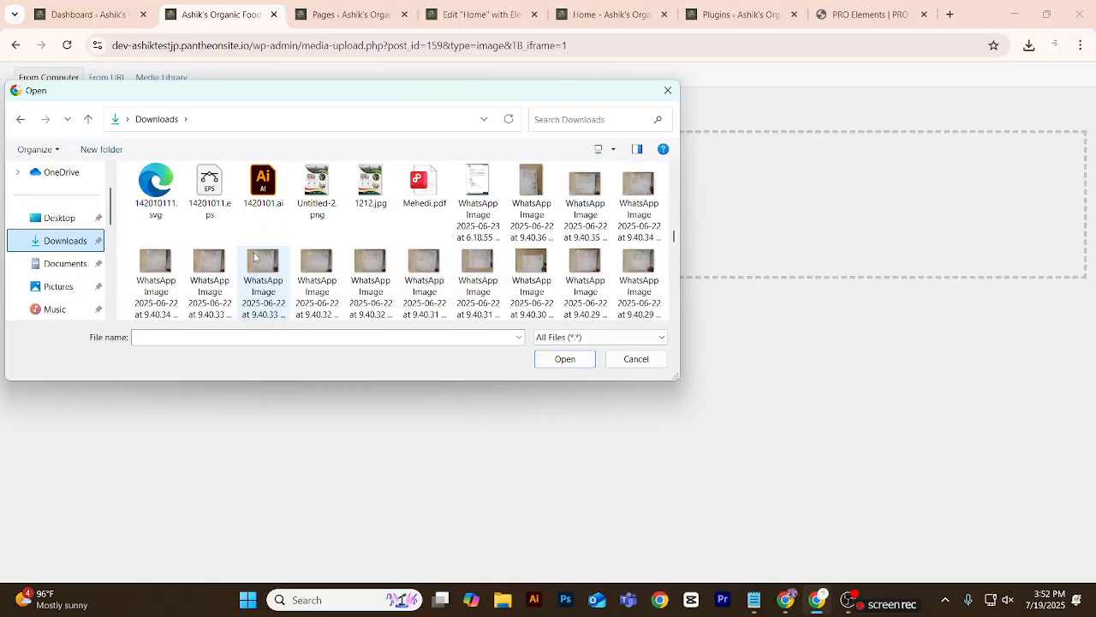
scroll(253, 257, "up", 3)
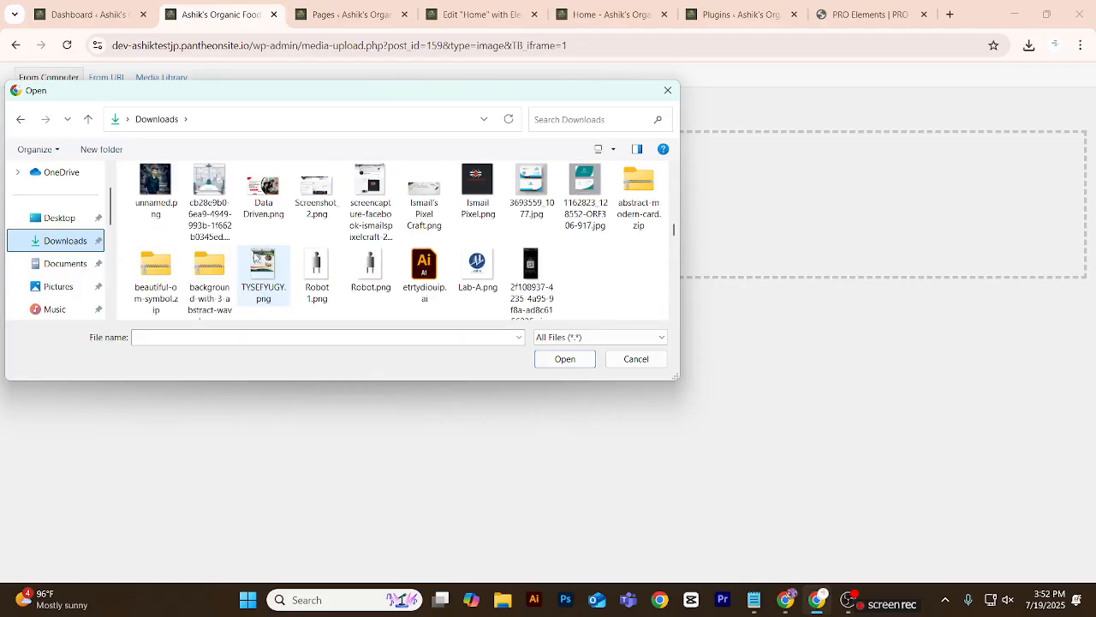
scroll(254, 257, "up", 1)
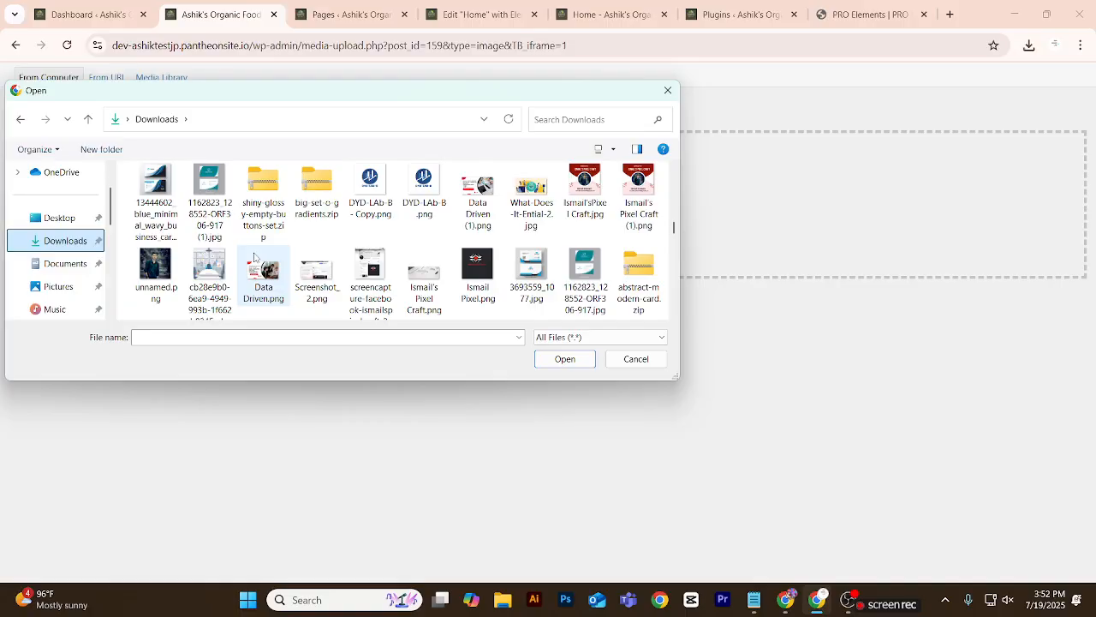
scroll(254, 257, "up", 3)
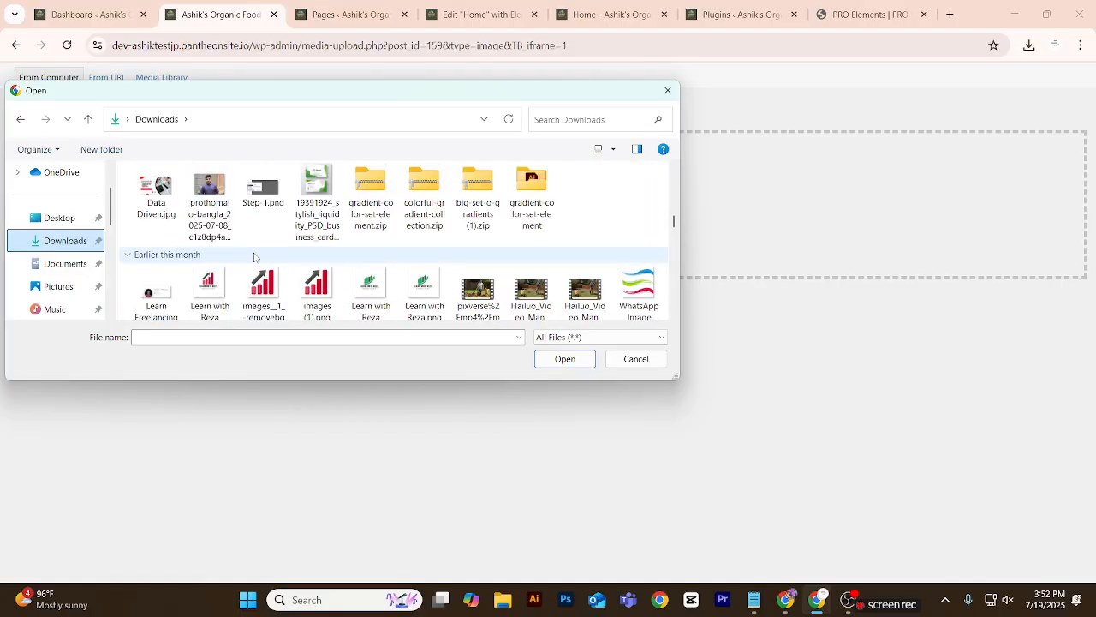
scroll(254, 257, "up", 5)
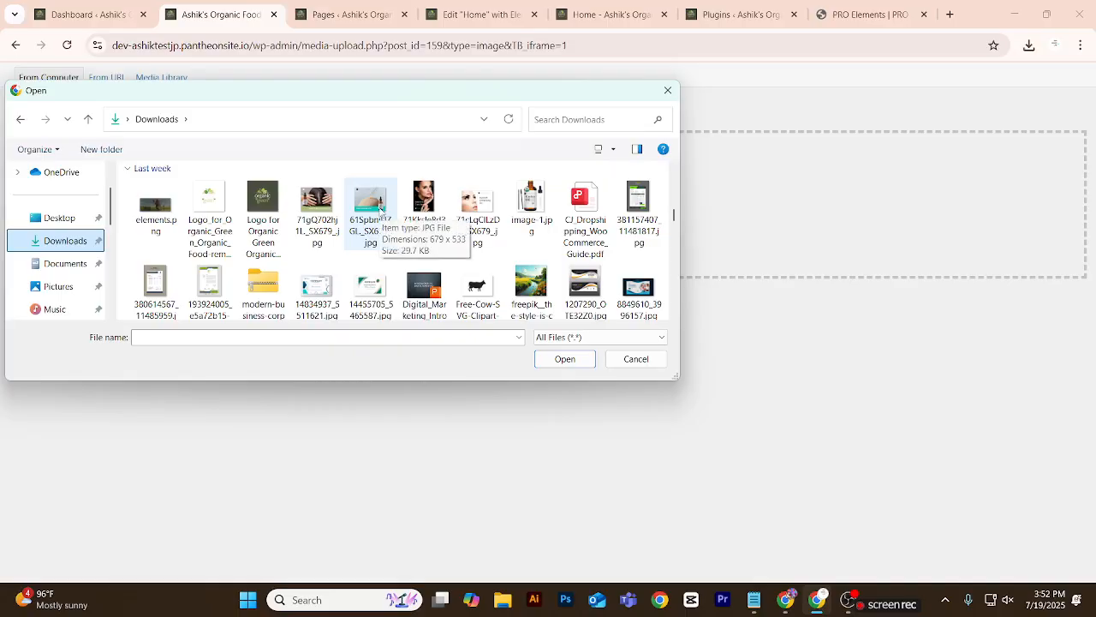
scroll(379, 209, "down", 1)
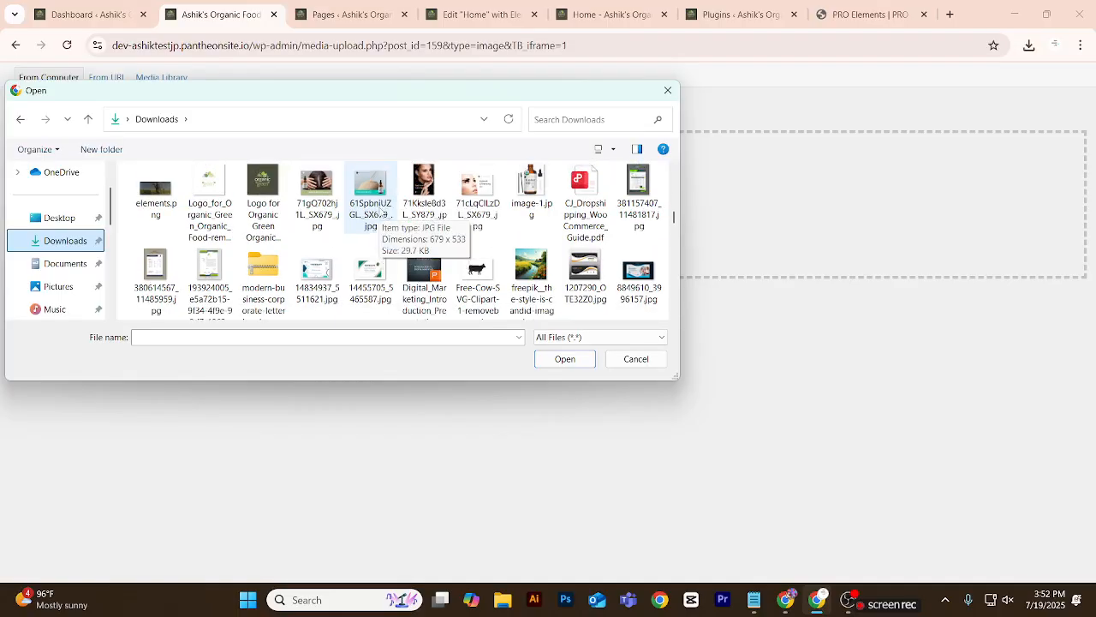
left_click(379, 211)
left_click(564, 359)
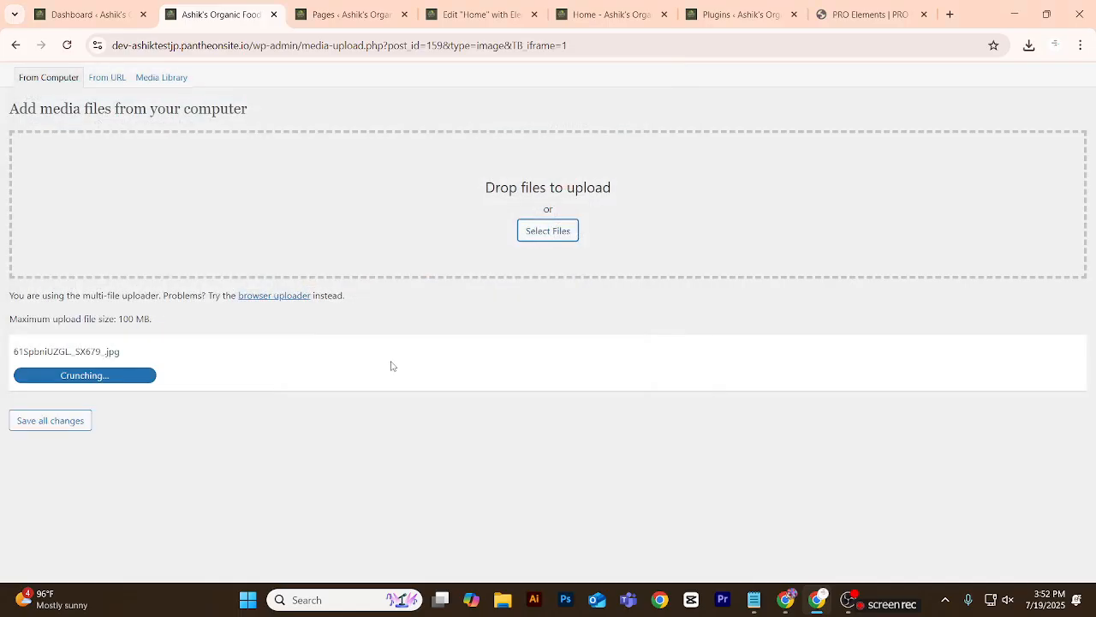
Insert the uploaded castor oil image into the Tropical Breeze post at Medium size with no alignment.
scroll(342, 366, "down", 3)
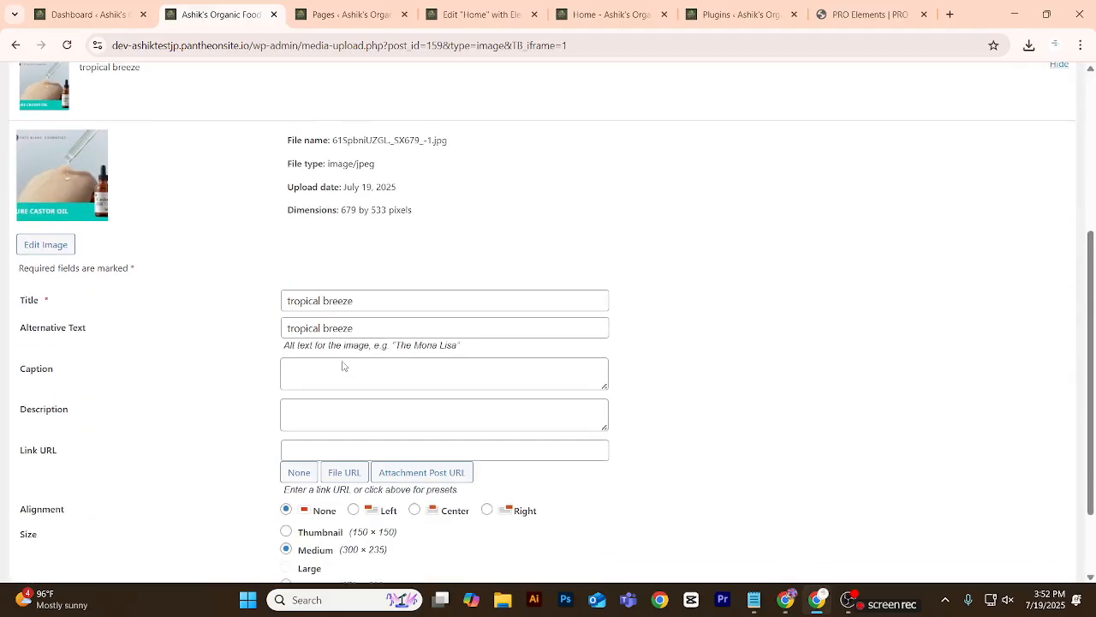
scroll(342, 361, "down", 1)
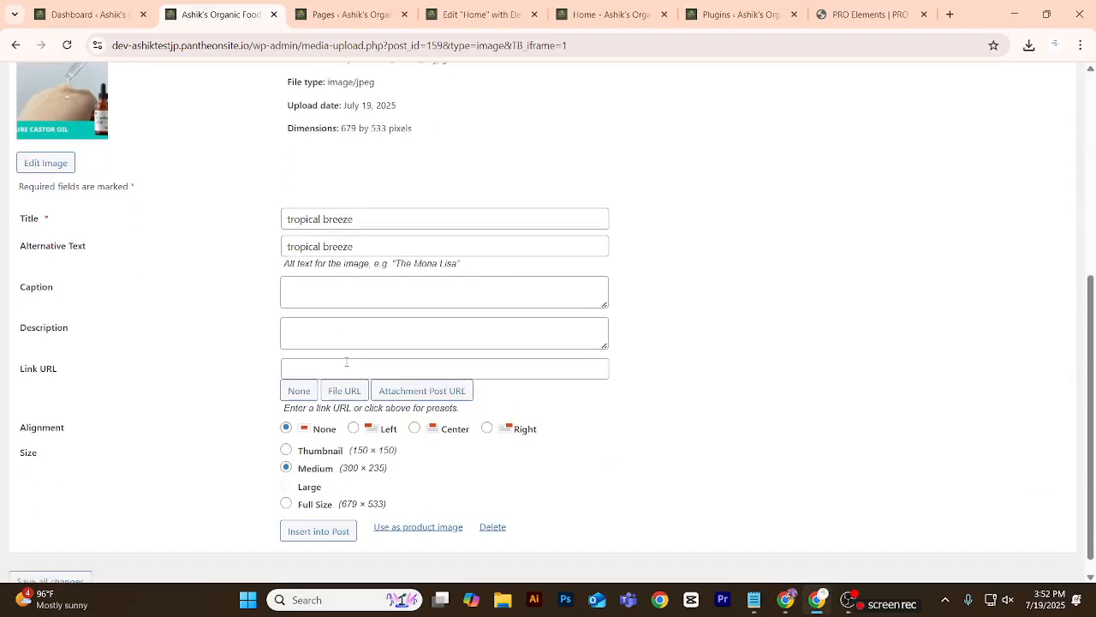
left_click(335, 516)
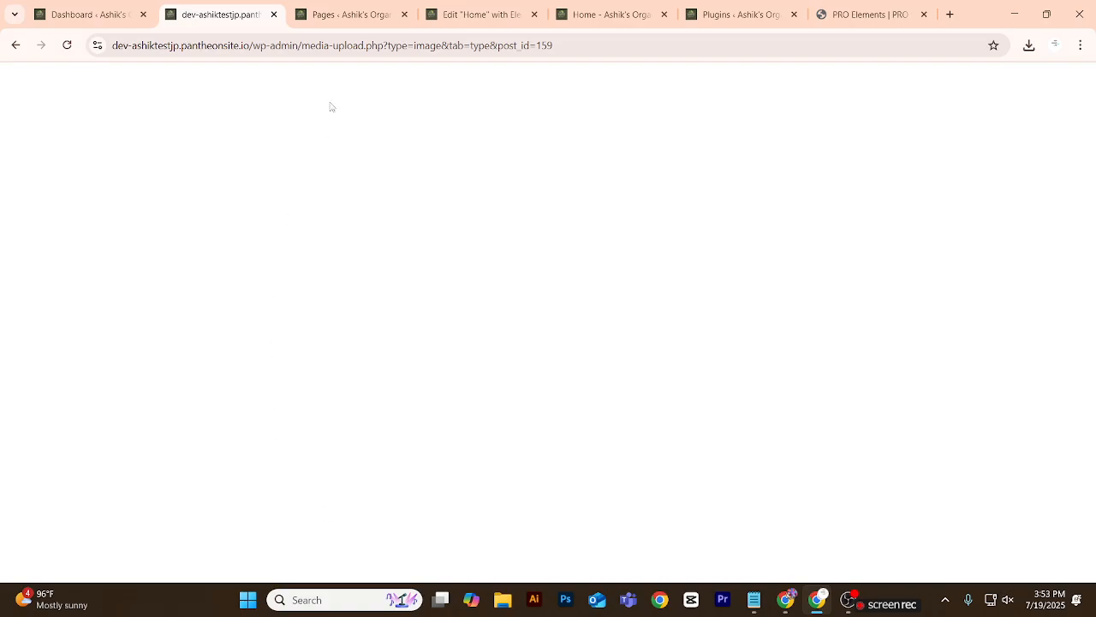
Return to the Home page in the Elementor editor, publish it and check the product grid.
left_click(463, 12)
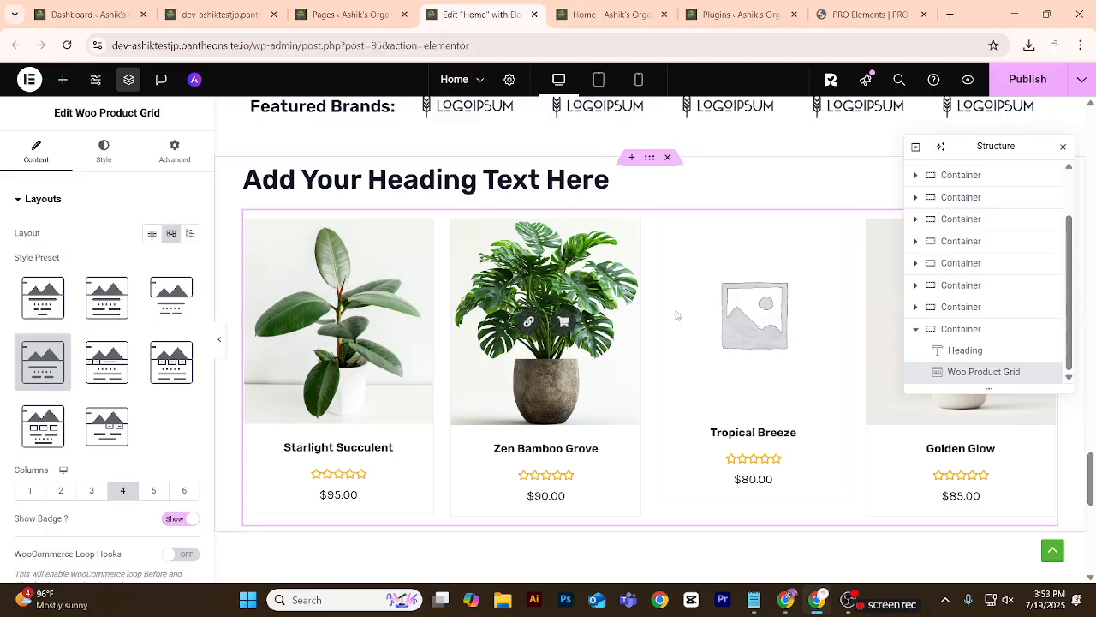
left_click(1017, 89)
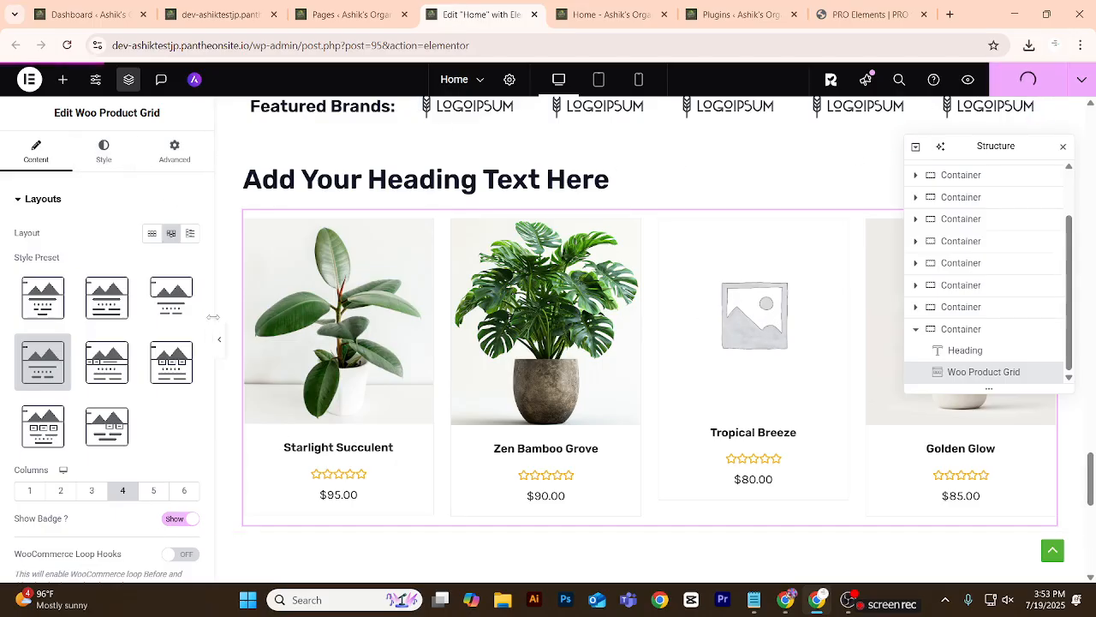
scroll(485, 426, "down", 4)
scroll(448, 412, "up", 3)
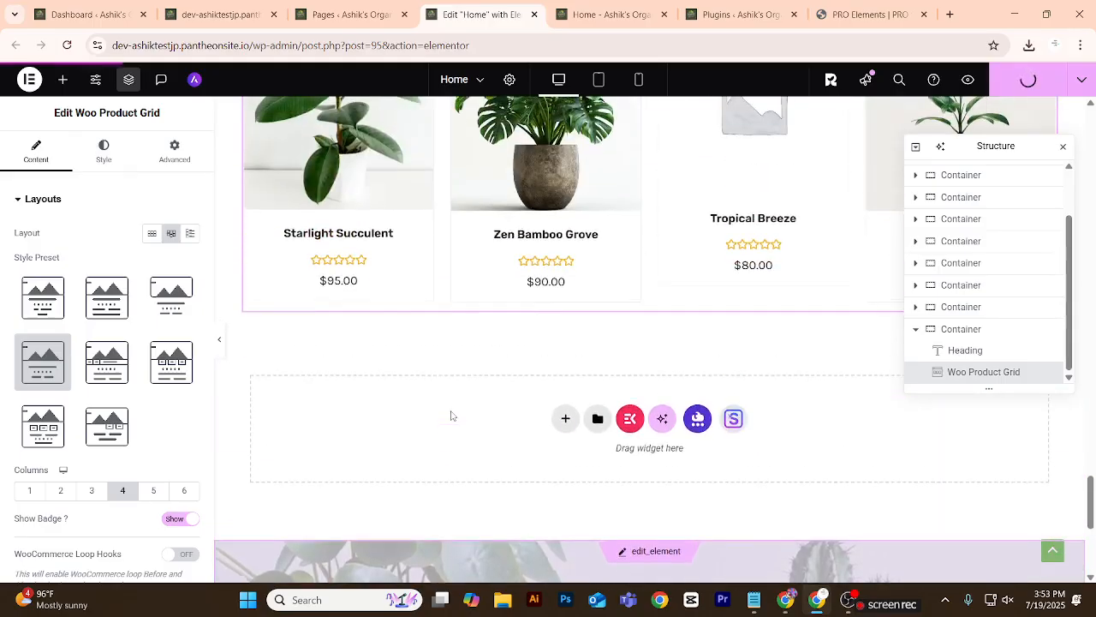
scroll(448, 412, "up", 1)
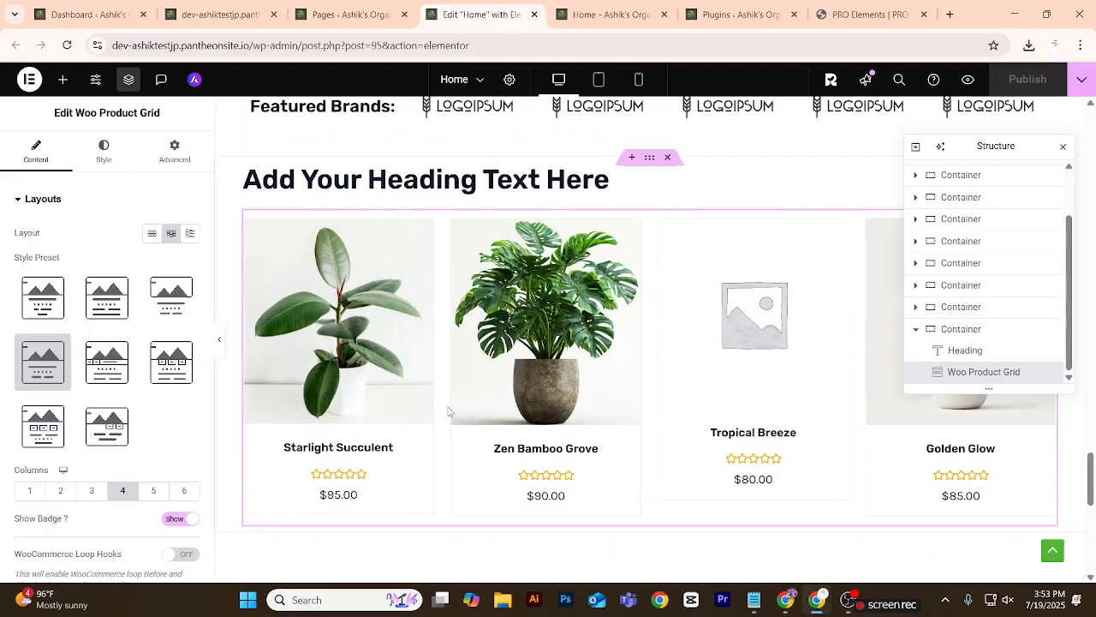
Change the heading text above the product grid to "Our Trending product" and center it.
left_click(610, 182)
left_click_drag(128, 249, 3, 244)
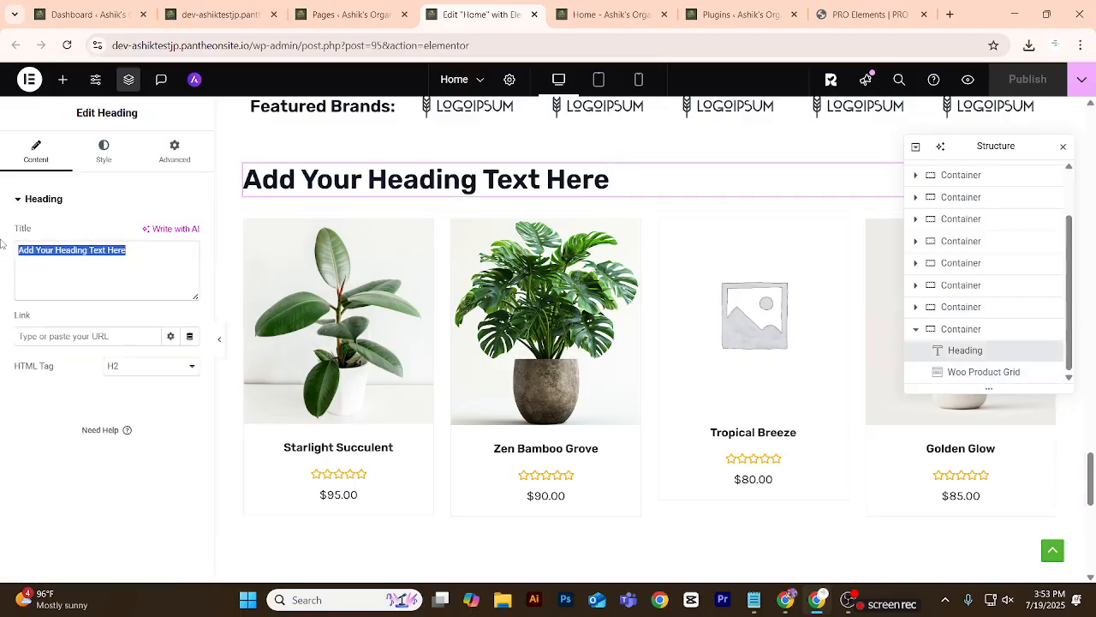
type("Our Tren")
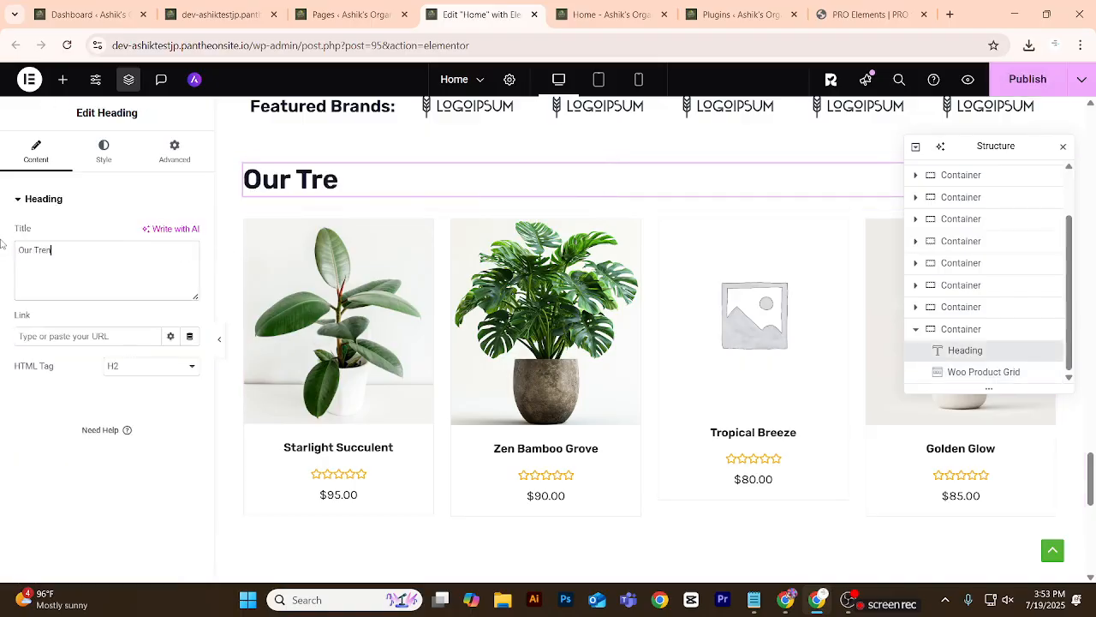
type("ding p")
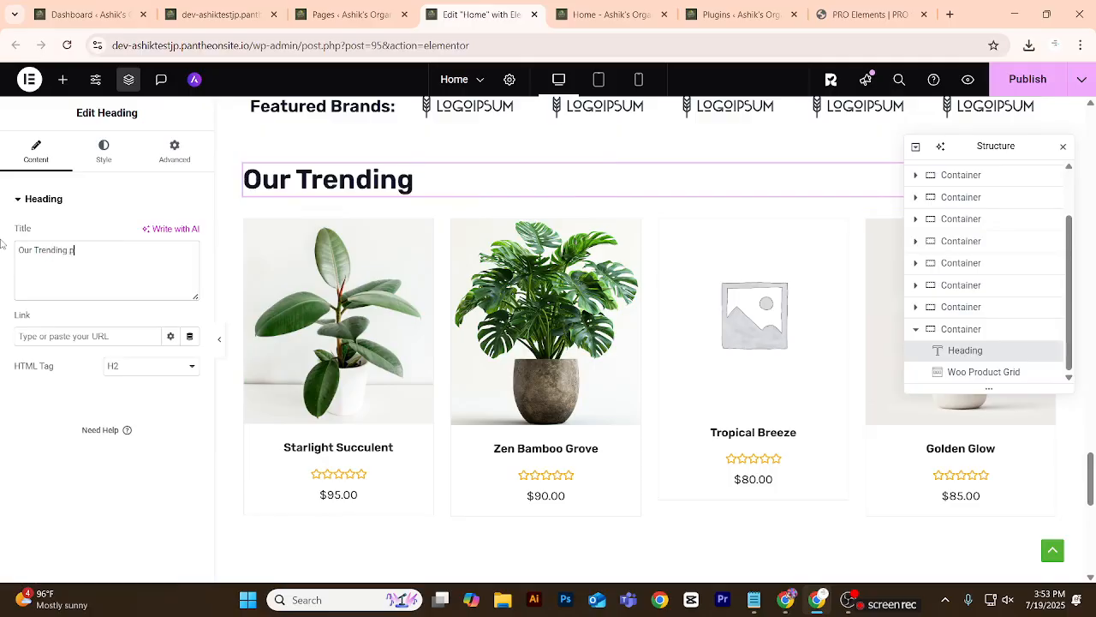
type("roduct")
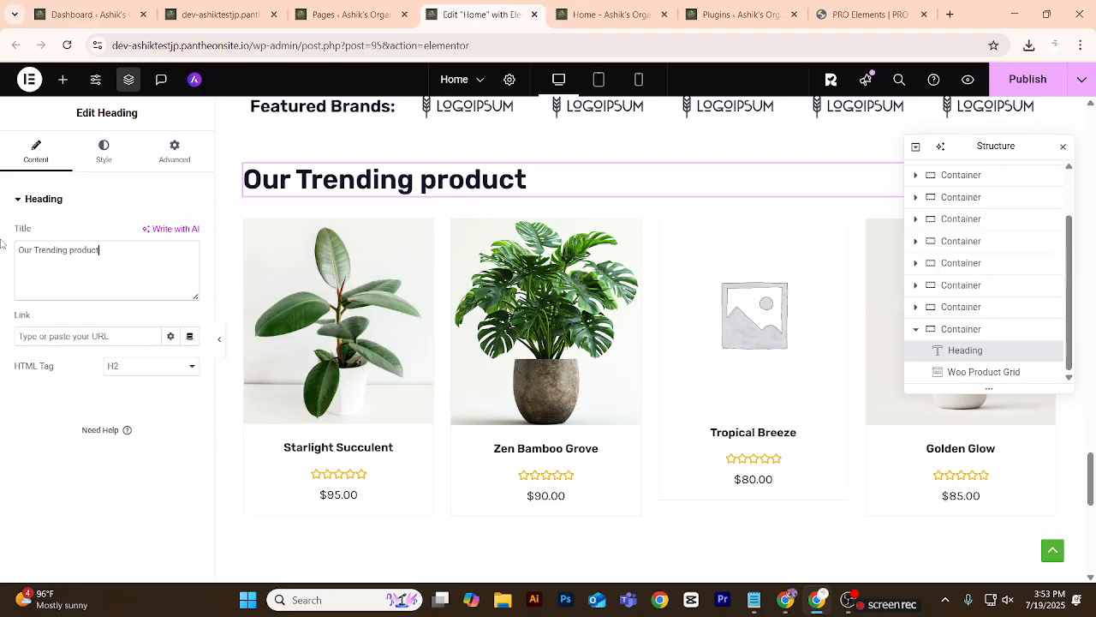
left_click(104, 163)
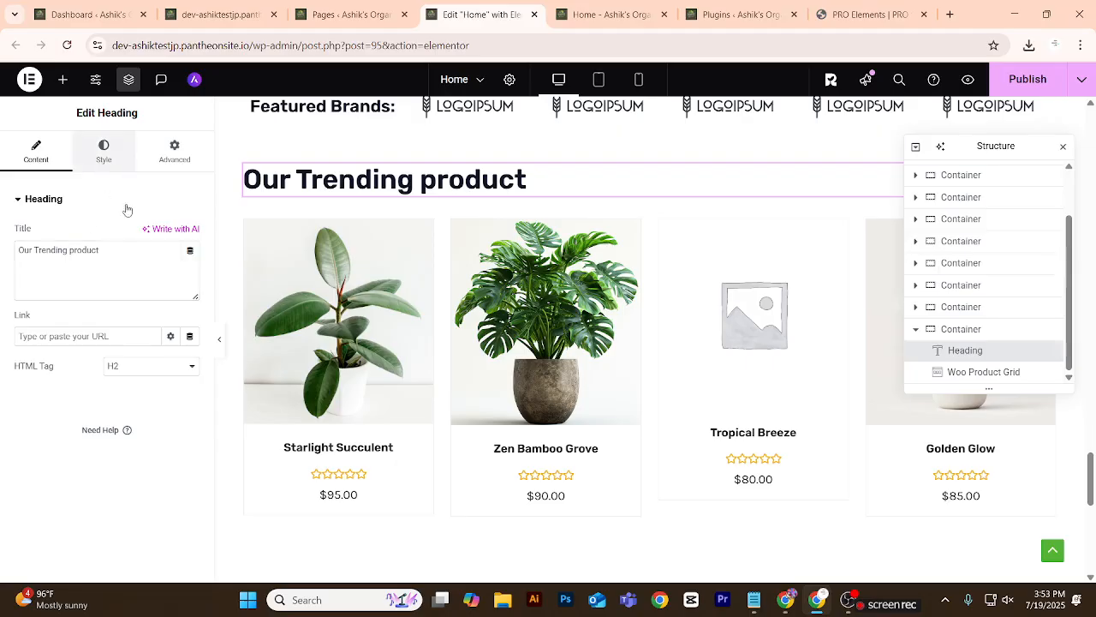
left_click(152, 233)
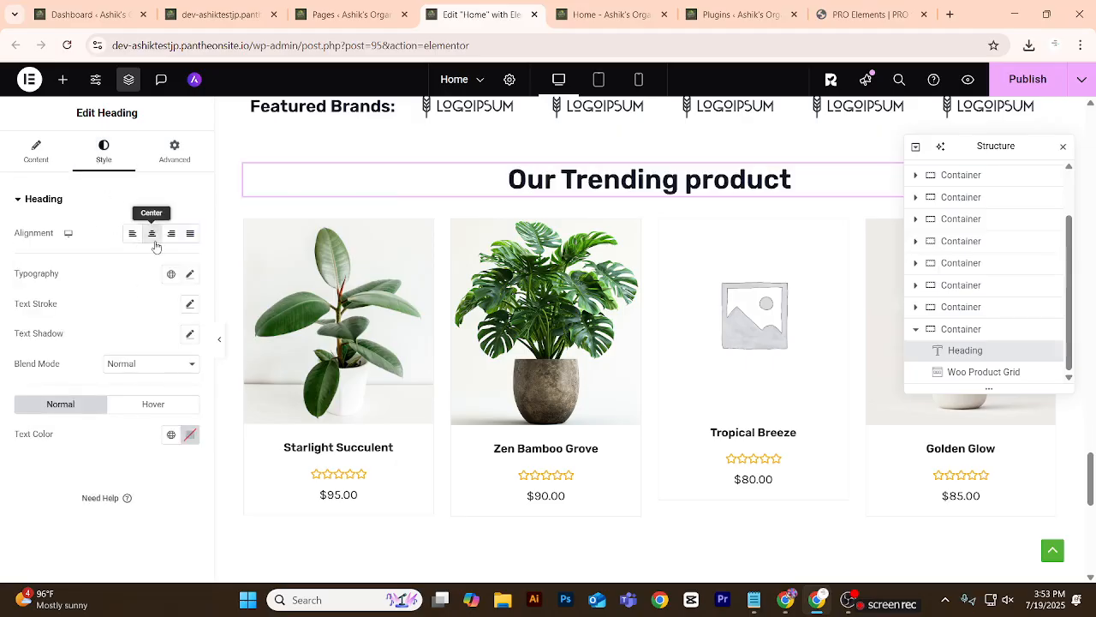
Review the trending product section and its neighbouring sections on the full-width page with the editing panel hidden.
left_click(219, 339)
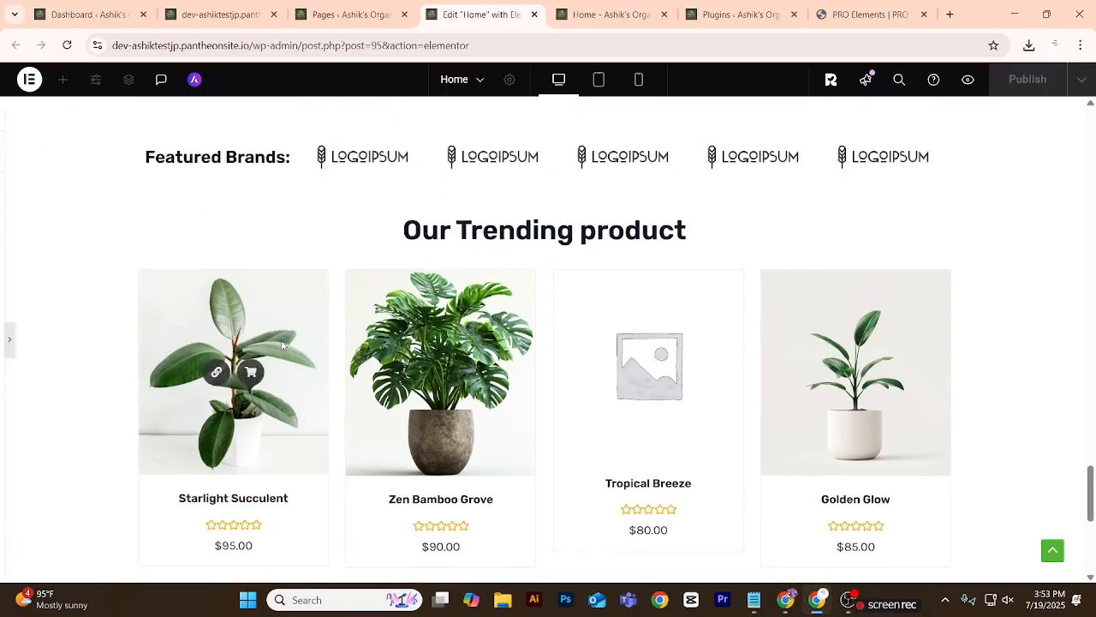
scroll(283, 345, "up", 15)
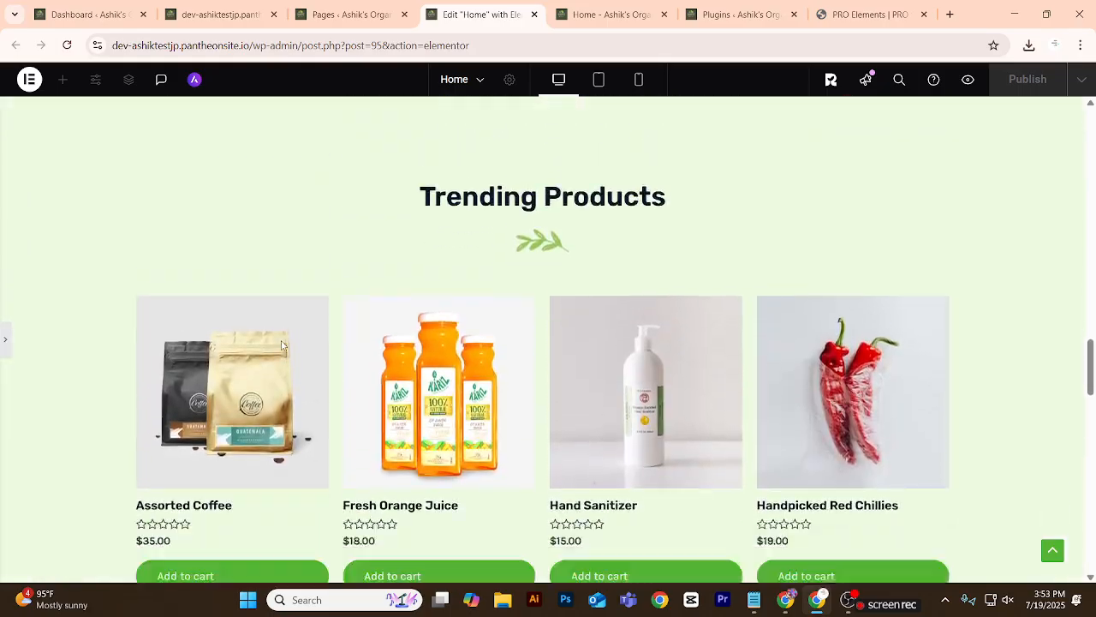
scroll(274, 315, "down", 1)
scroll(479, 274, "down", 10)
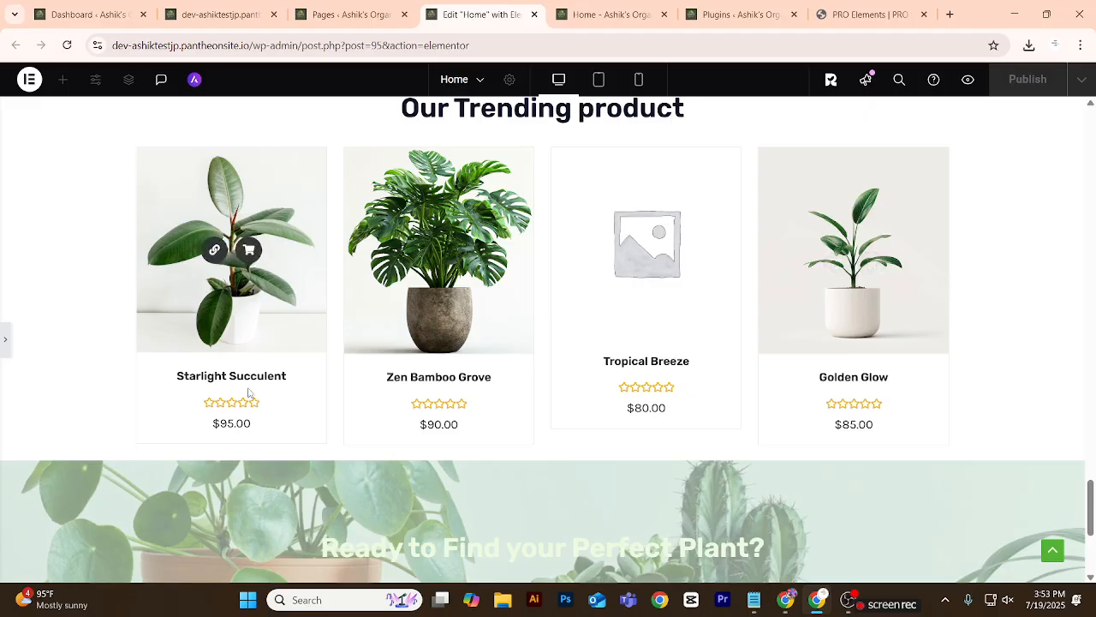
scroll(249, 392, "up", 3)
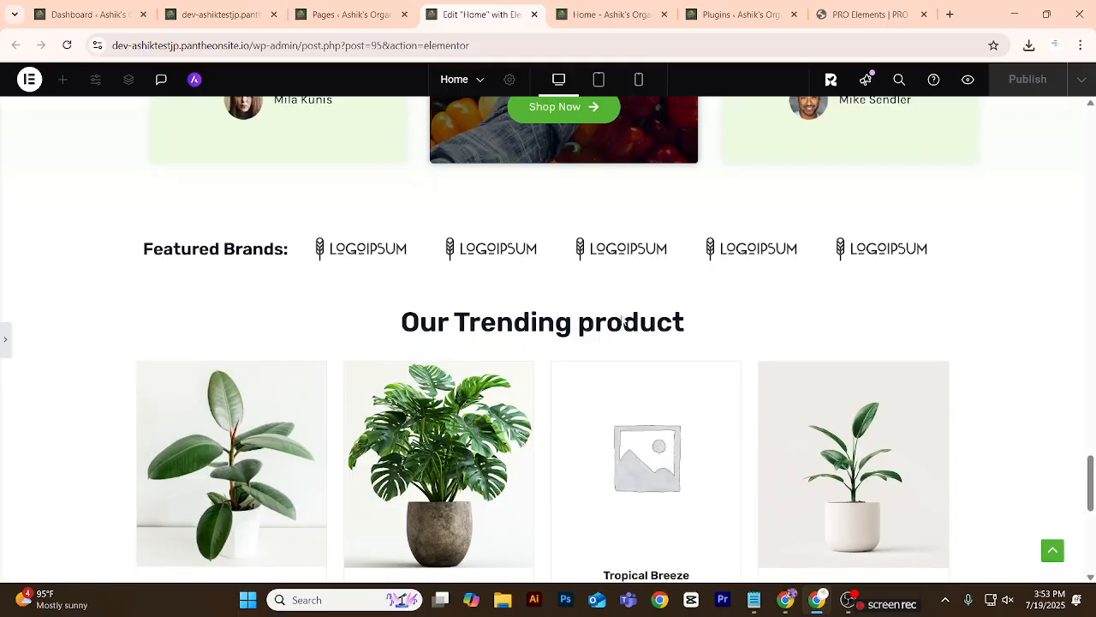
left_click(6, 340)
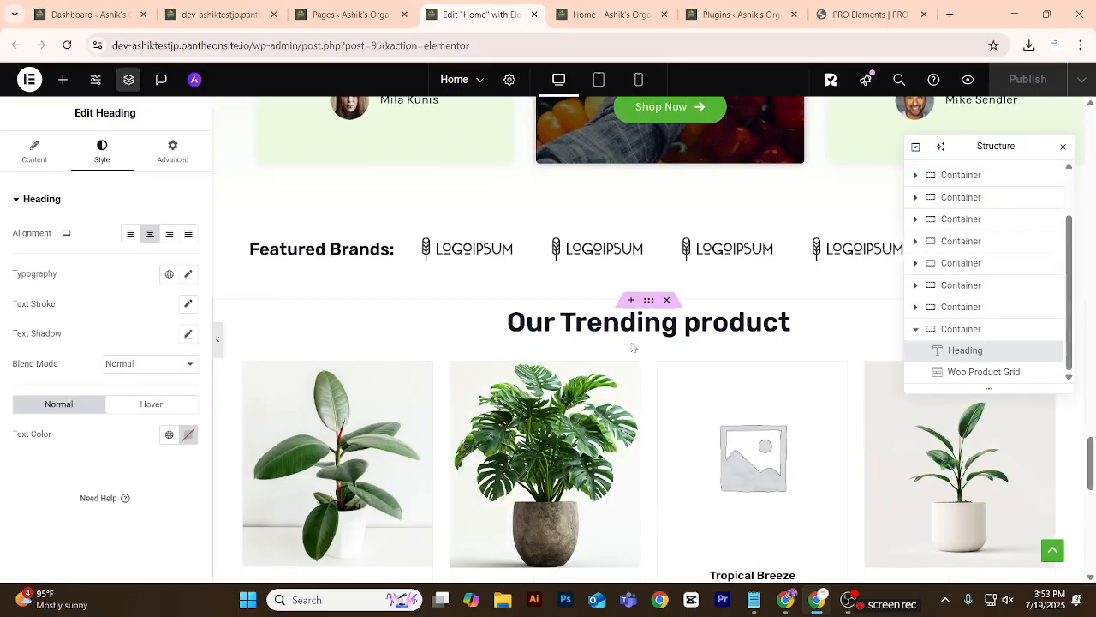
Delete the trending product section below Featured Brands and add an empty single-column container in its place.
left_click(667, 300)
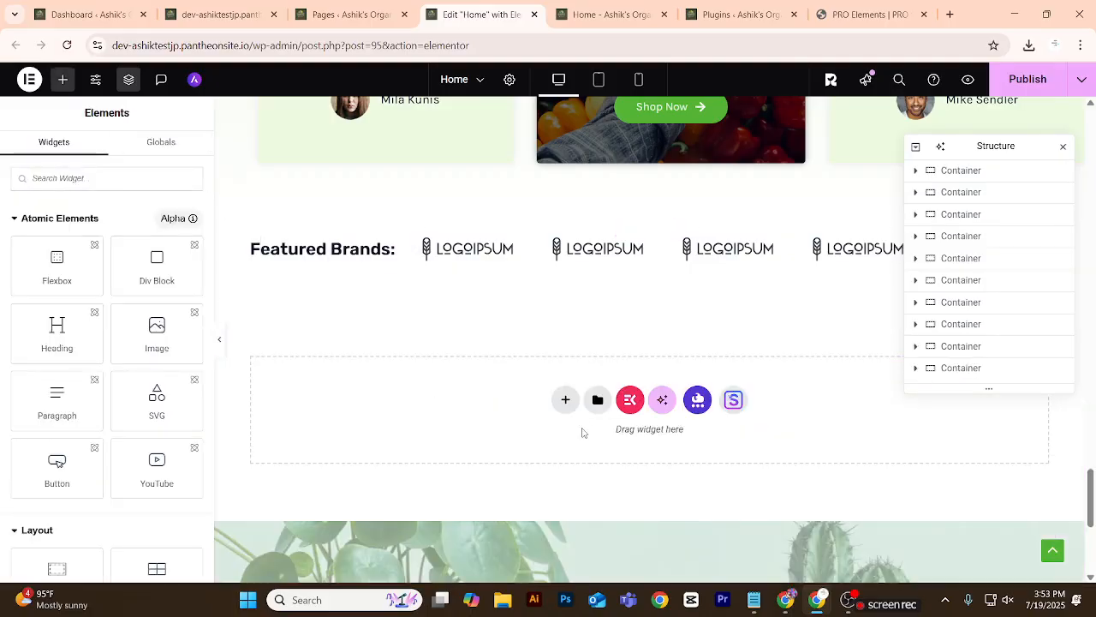
left_click(564, 399)
left_click(592, 439)
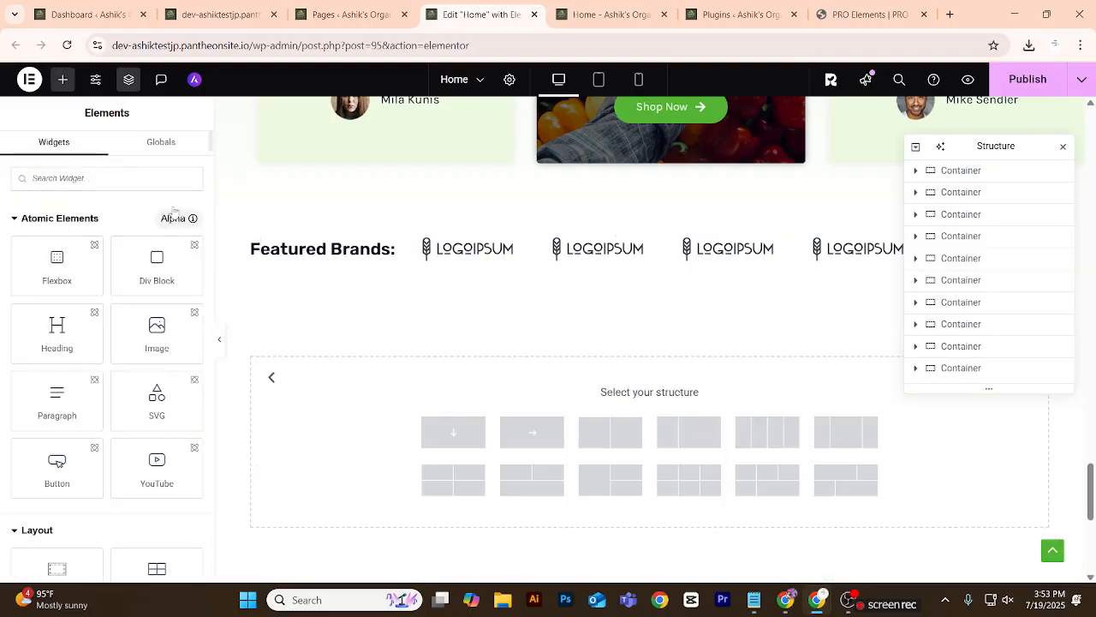
scroll(108, 302, "down", 1)
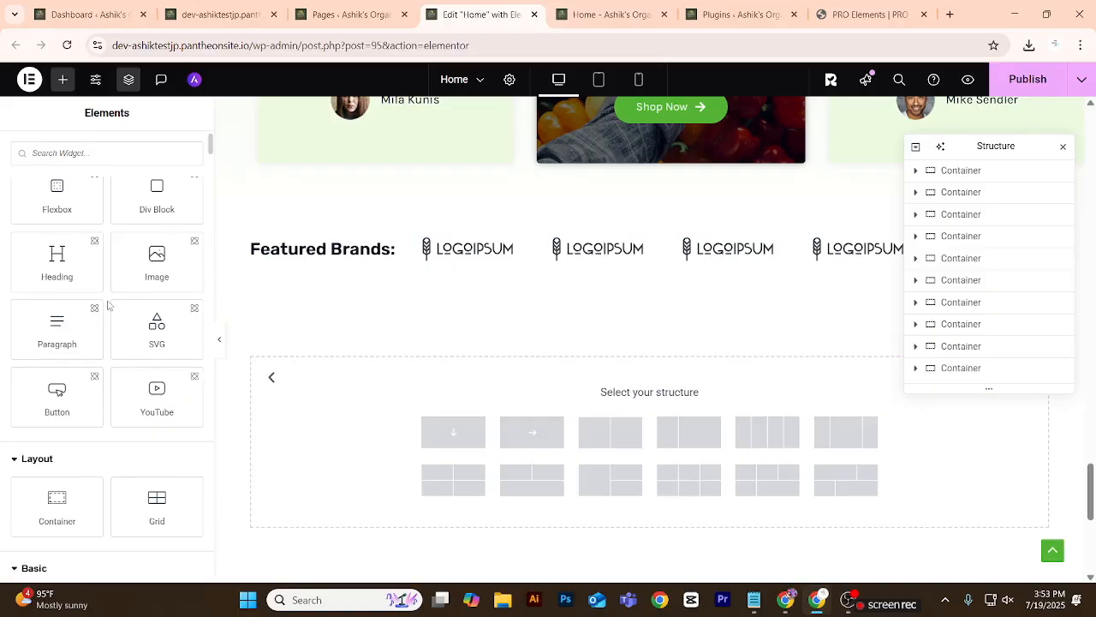
scroll(108, 304, "down", 10)
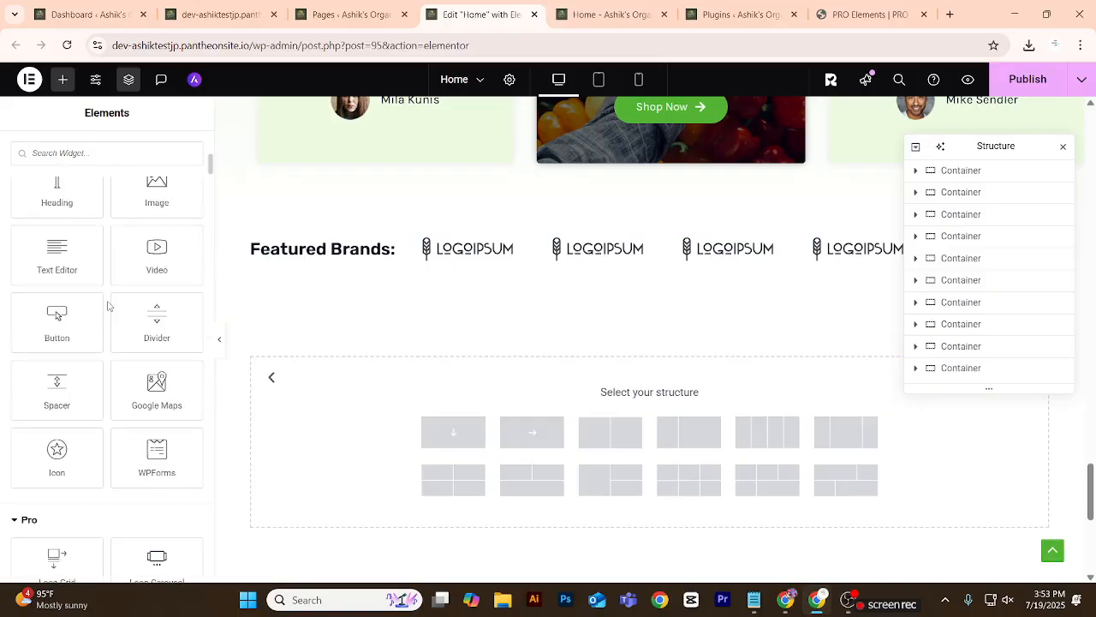
scroll(107, 305, "down", 4)
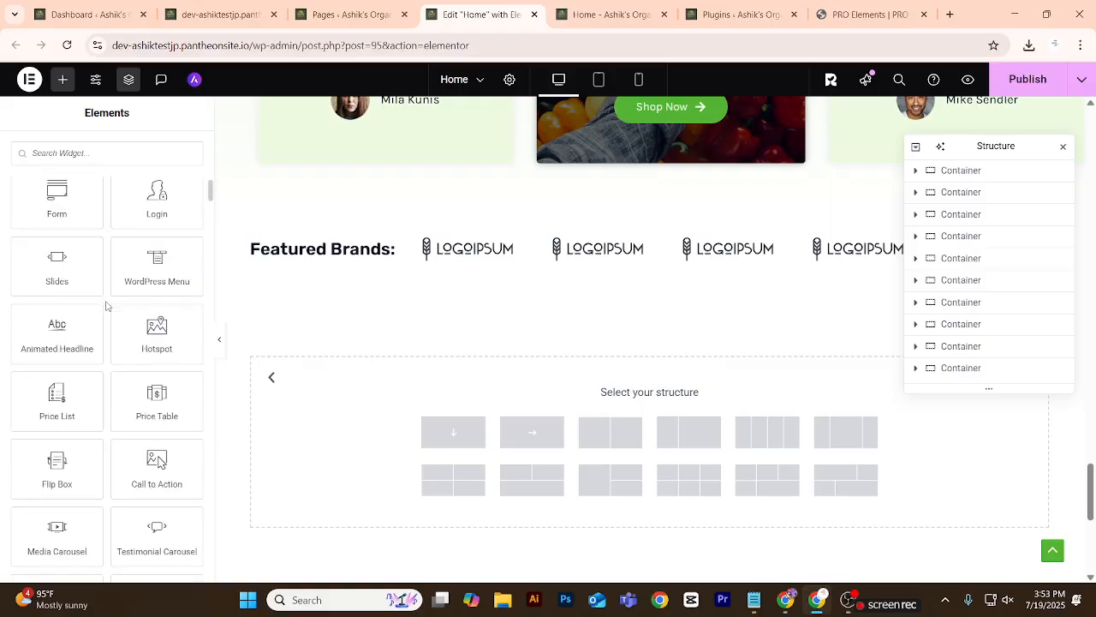
scroll(107, 305, "down", 2)
scroll(106, 305, "up", 2)
left_click_drag(157, 201, 130, 272)
scroll(73, 298, "down", 1)
scroll(74, 295, "up", 2)
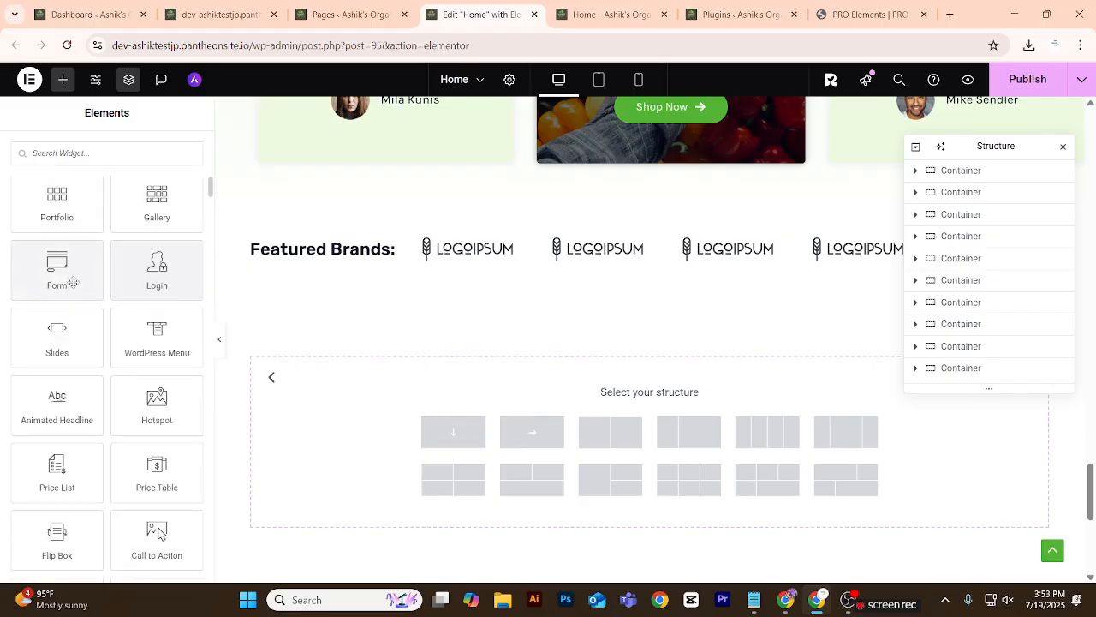
left_click(453, 438)
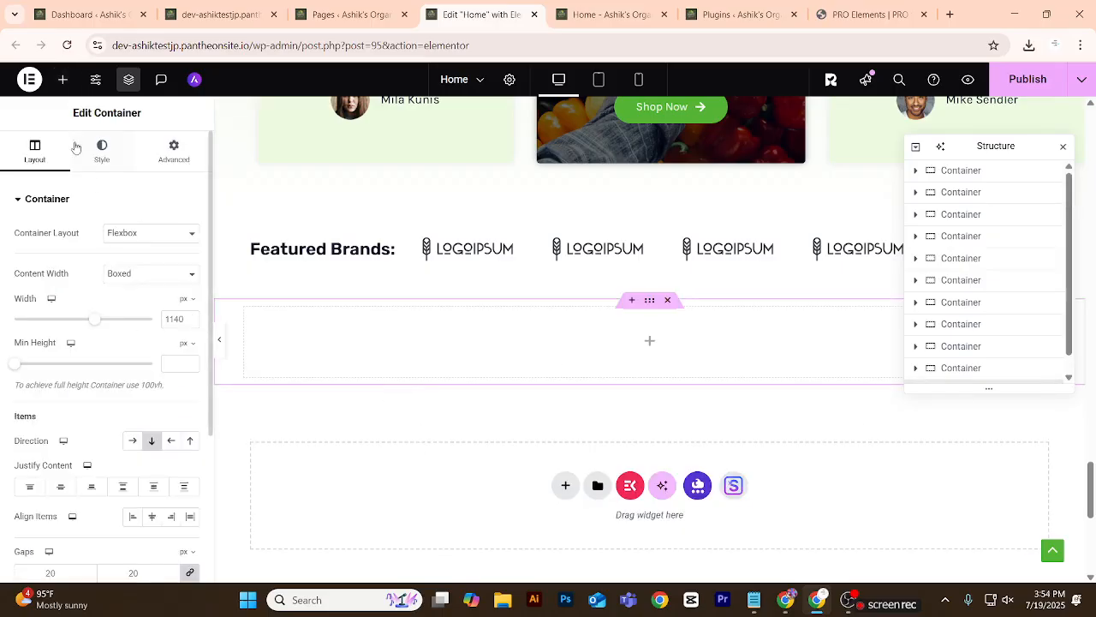
Search the widgets for "slide" and add the Slides widget to the new container below Featured Brands.
left_click(63, 79)
scroll(60, 377, "down", 5)
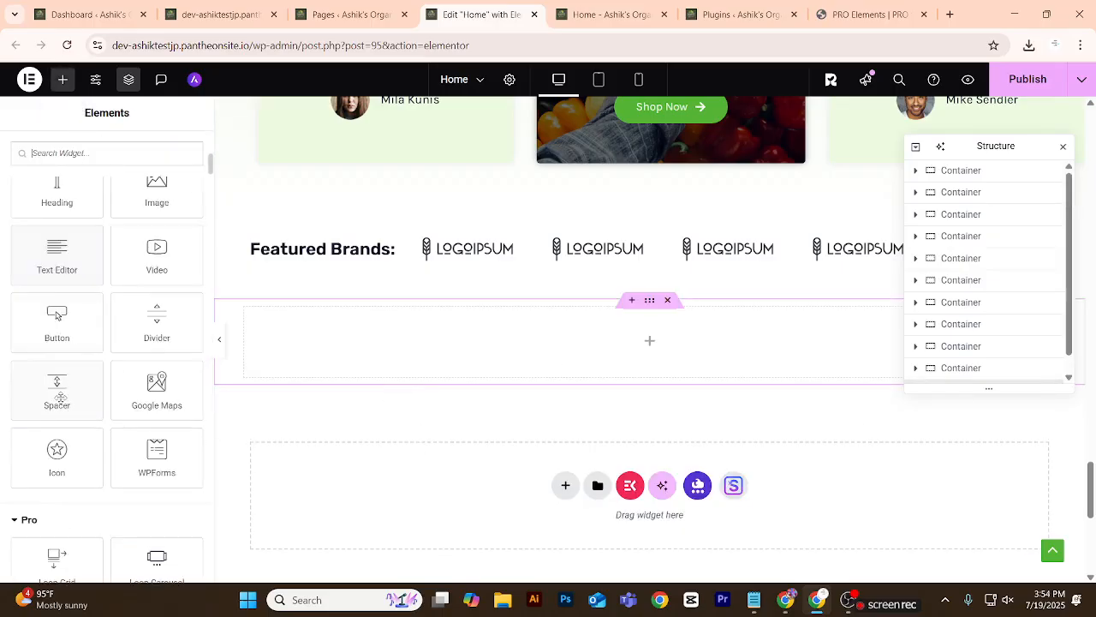
scroll(60, 397, "down", 4)
scroll(60, 397, "down", 5)
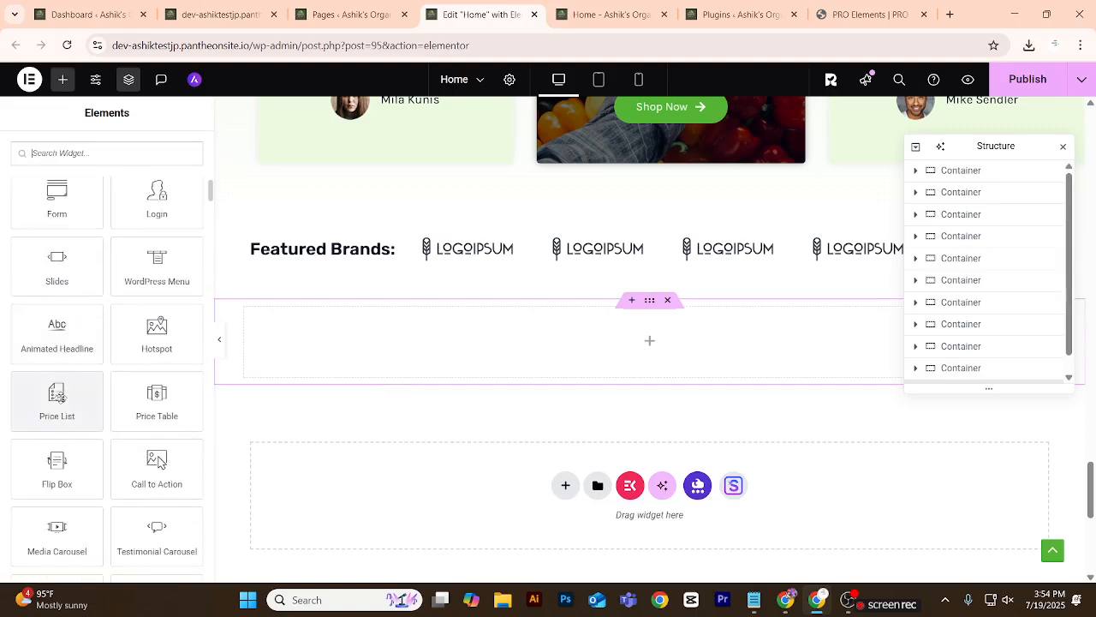
scroll(60, 397, "down", 2)
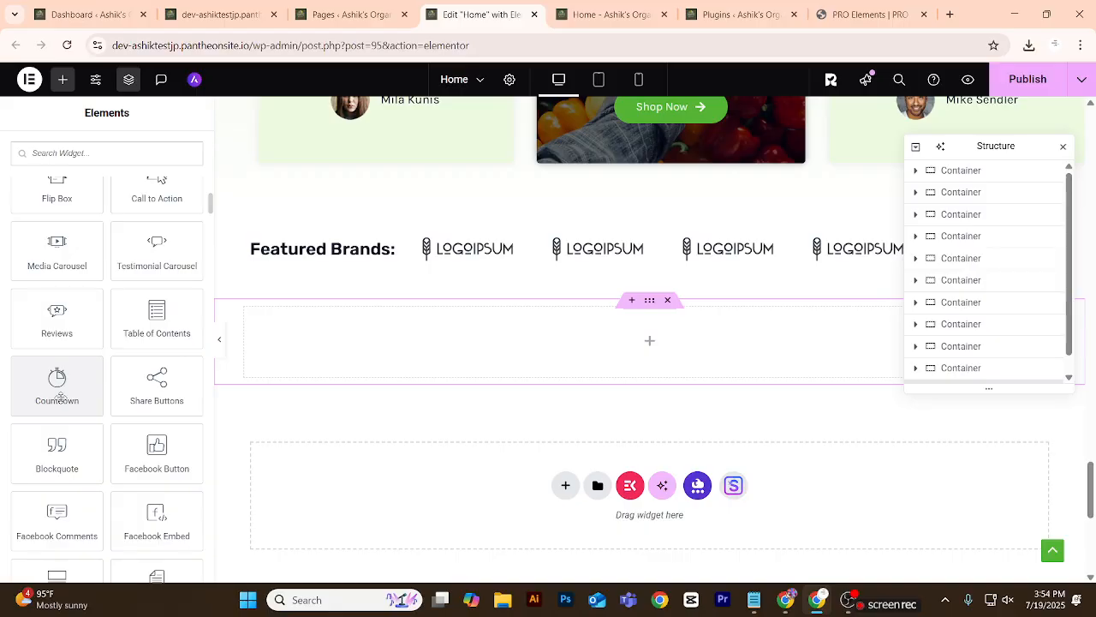
scroll(60, 396, "down", 2)
scroll(60, 396, "down", 4)
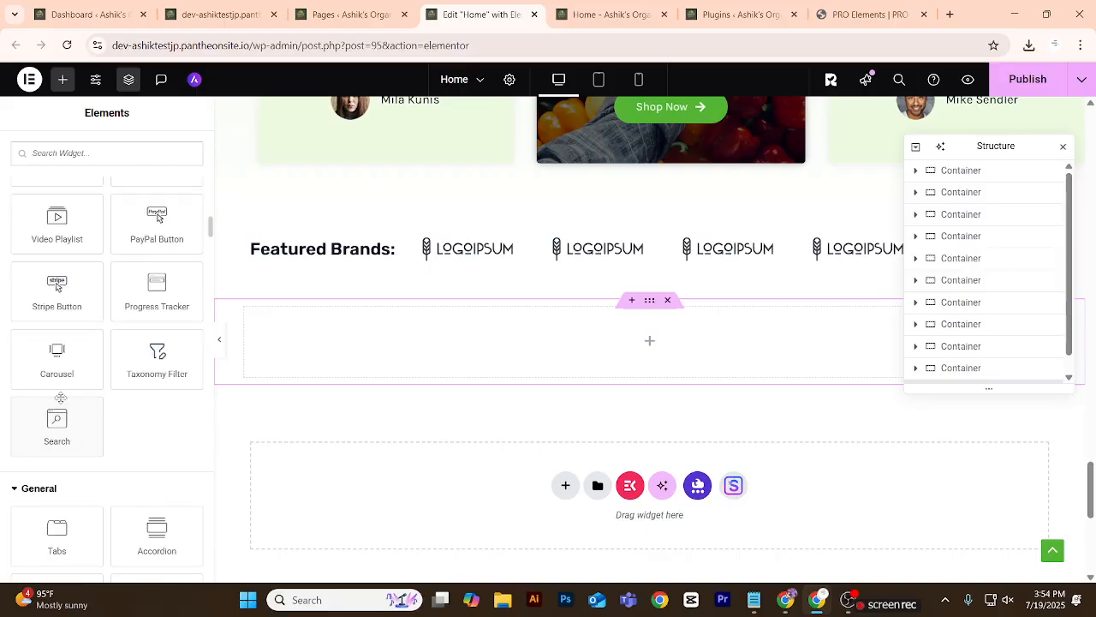
scroll(60, 397, "down", 2)
scroll(63, 421, "up", 3)
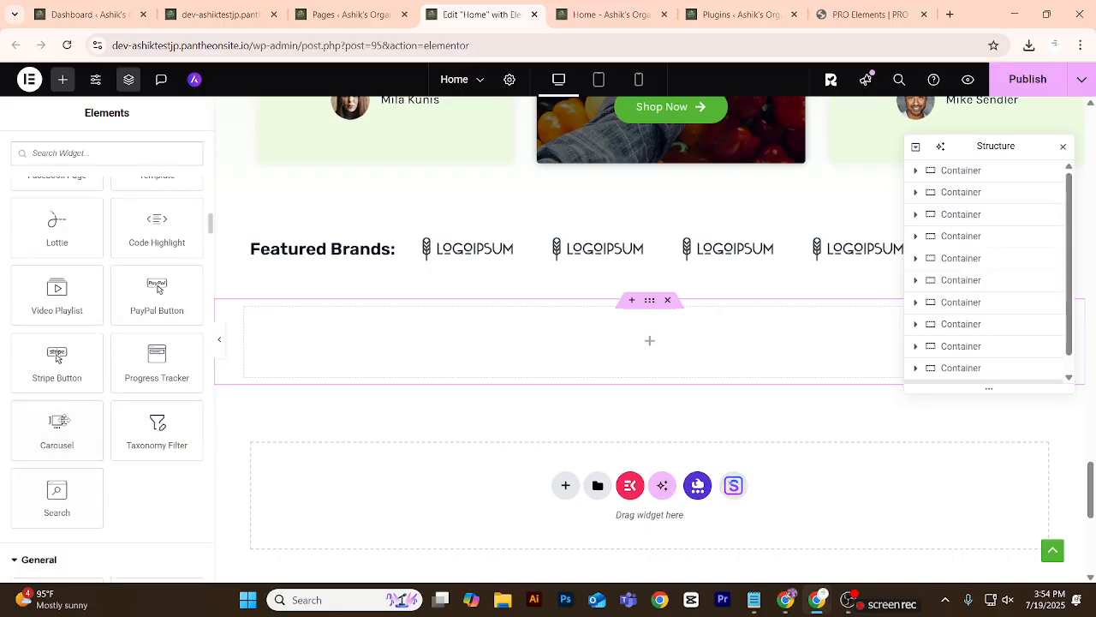
left_click(91, 154)
type("slide")
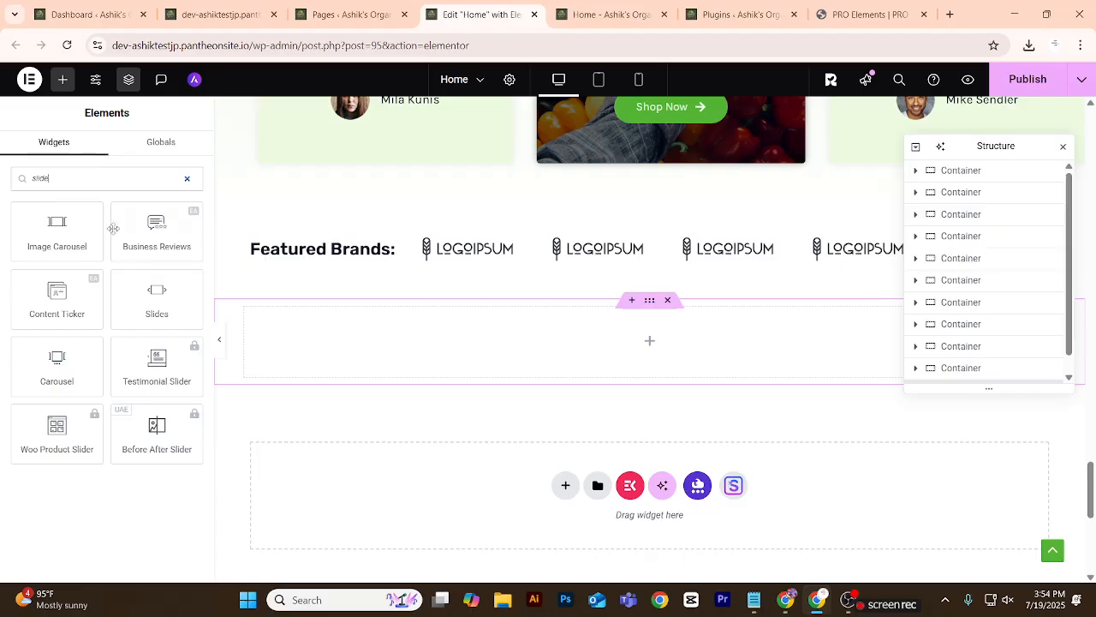
left_click_drag(156, 291, 214, 330)
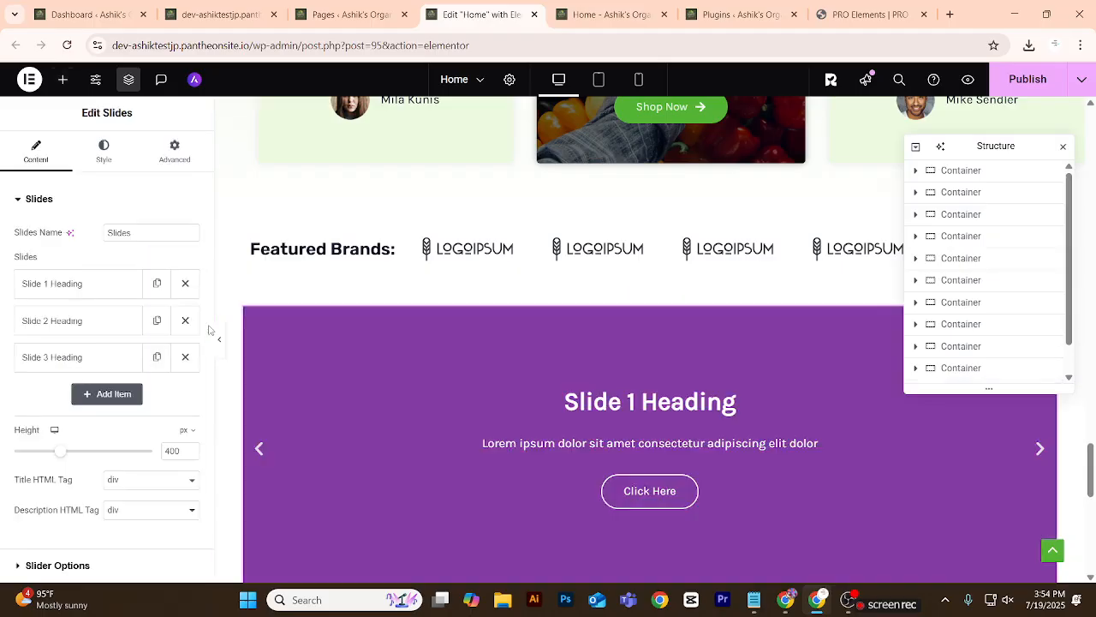
Set the background image of Slide 1 to the large-leaved monstera plant in a brown pot from the media library.
scroll(347, 333, "down", 3)
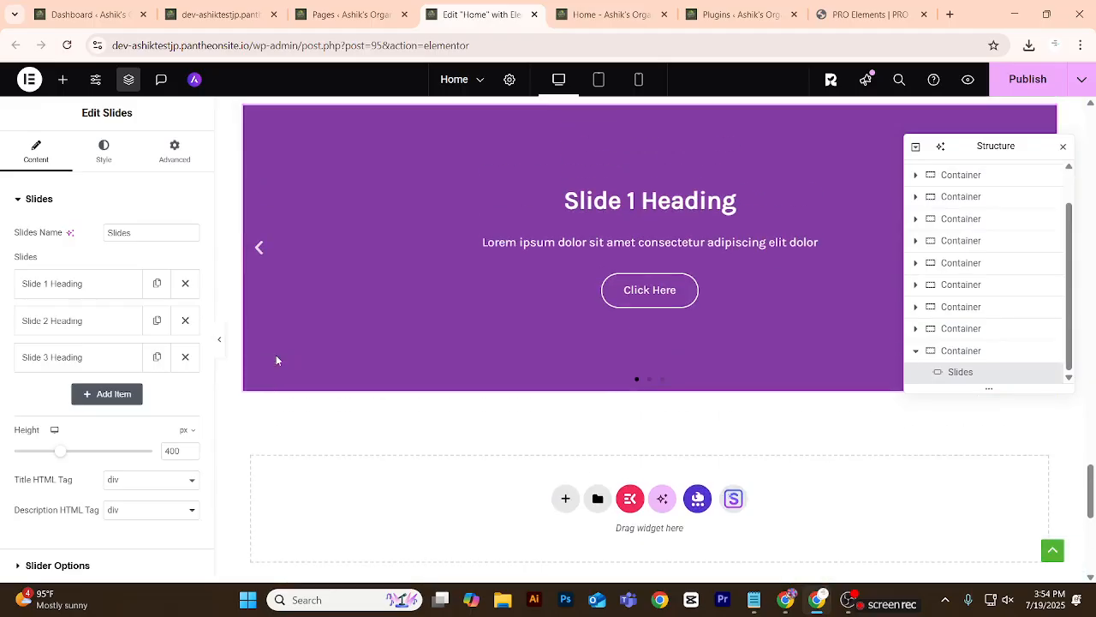
scroll(275, 355, "up", 2)
left_click(83, 283)
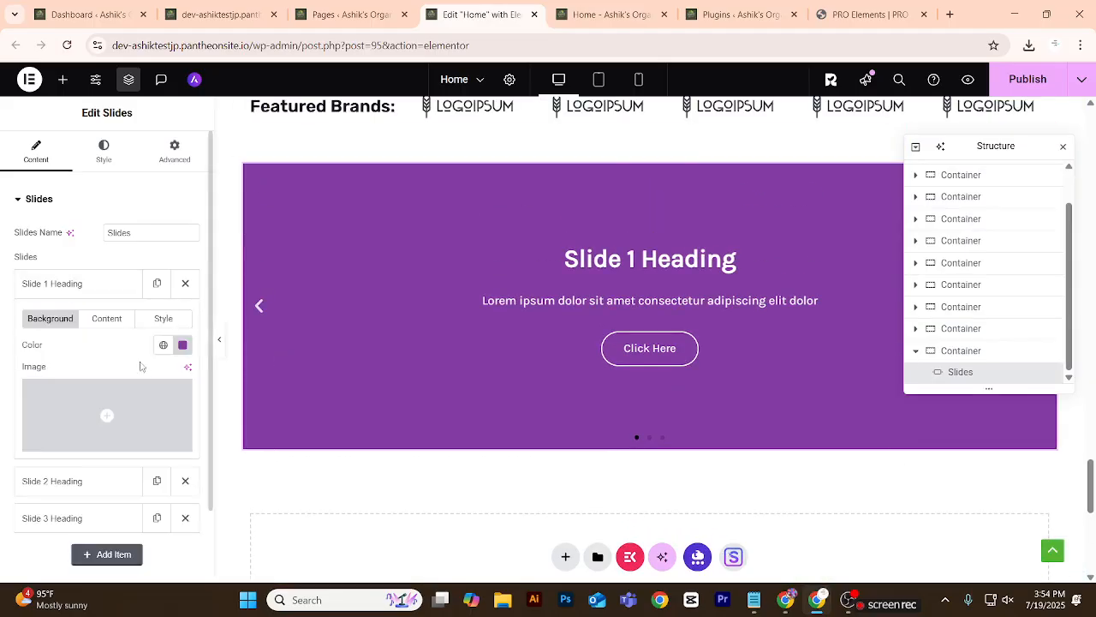
left_click(115, 440)
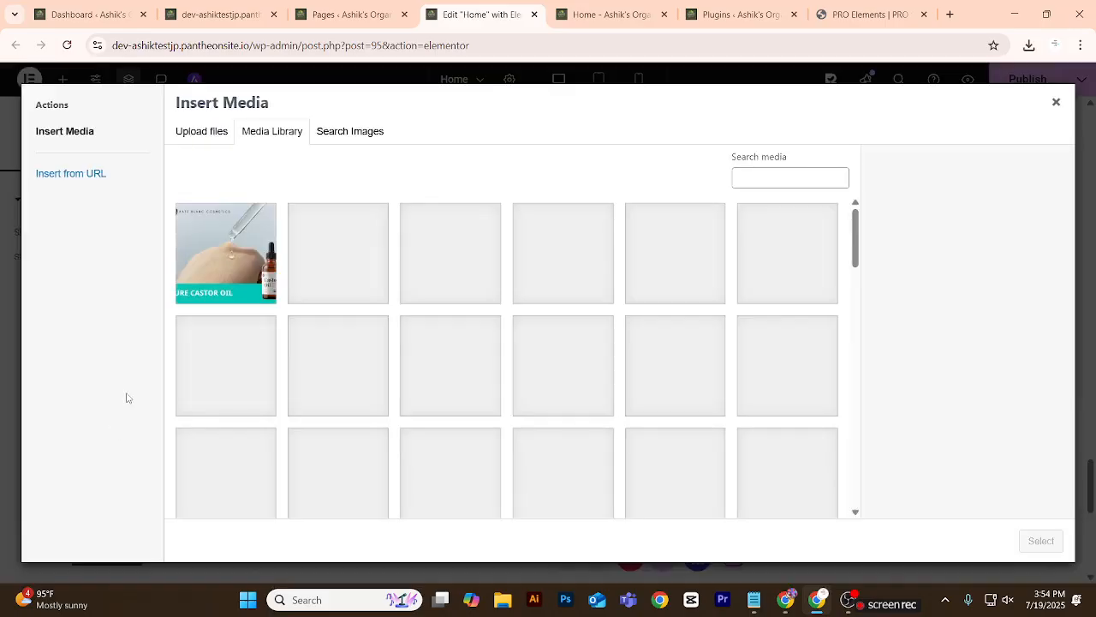
scroll(514, 322, "down", 3)
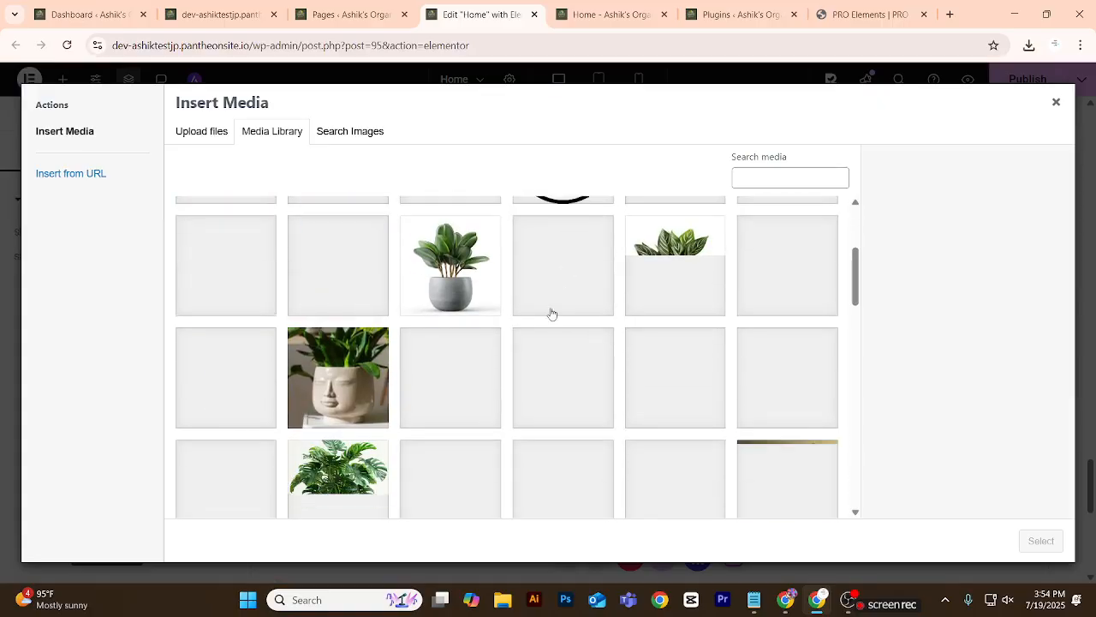
scroll(330, 403, "down", 1)
left_click(338, 417)
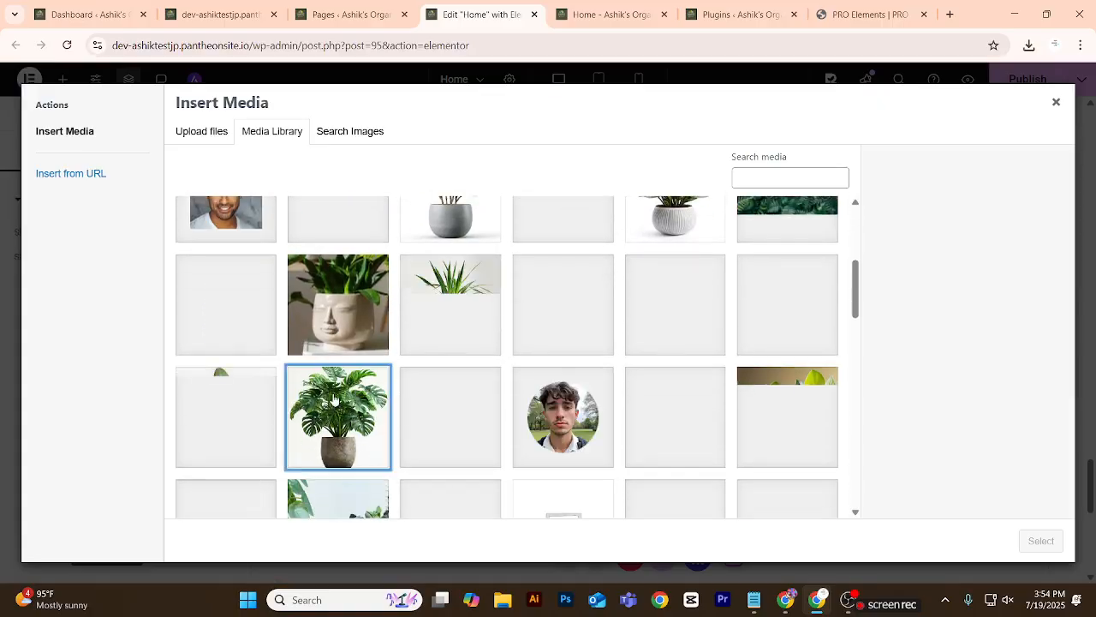
left_click(1040, 539)
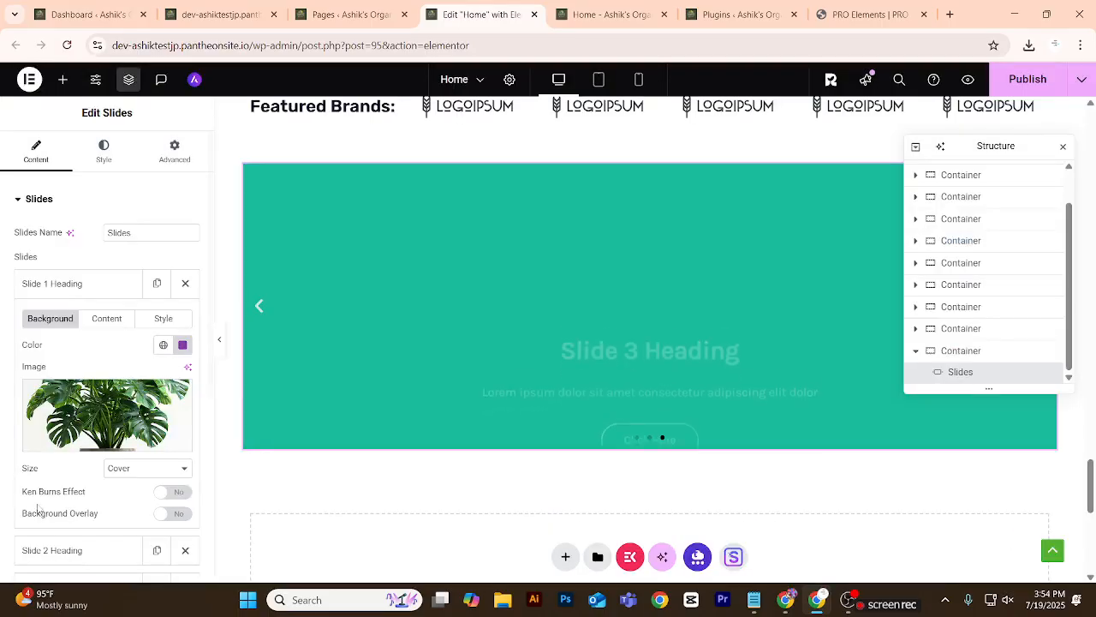
left_click(71, 282)
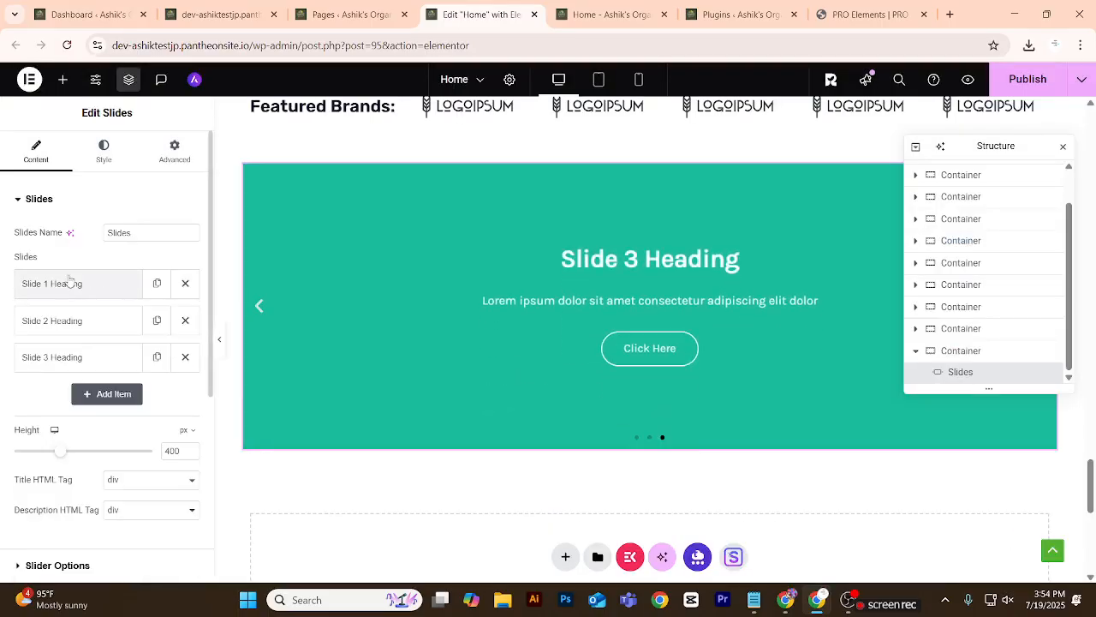
Set the background image of Slide 2 to our-mission.jpg, the potted plants on a wooden block, from the media library.
left_click(68, 319)
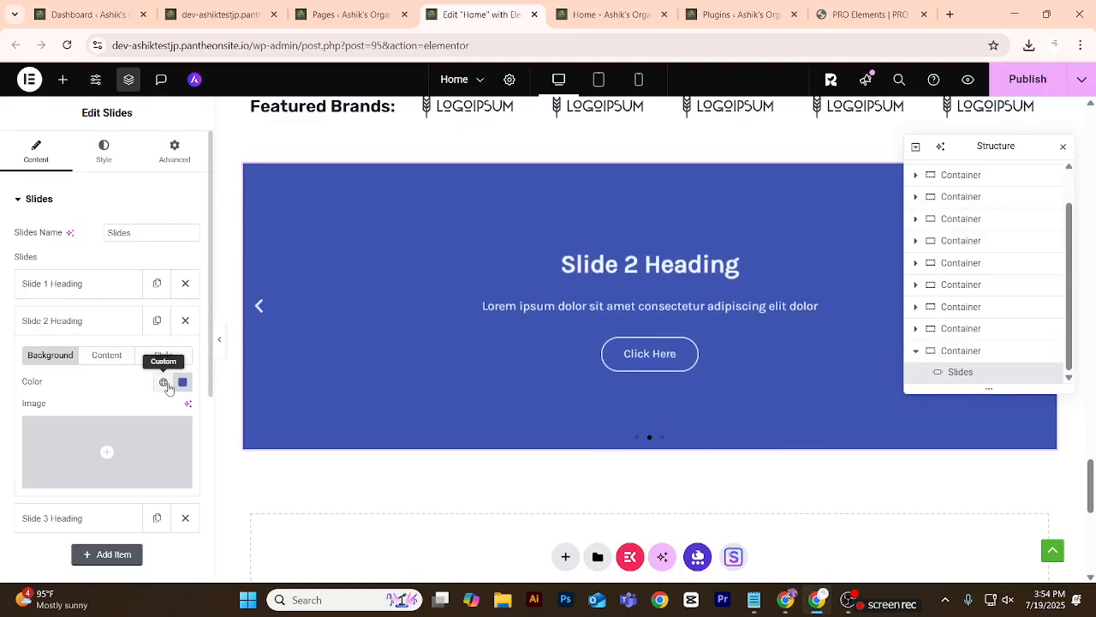
left_click(111, 477)
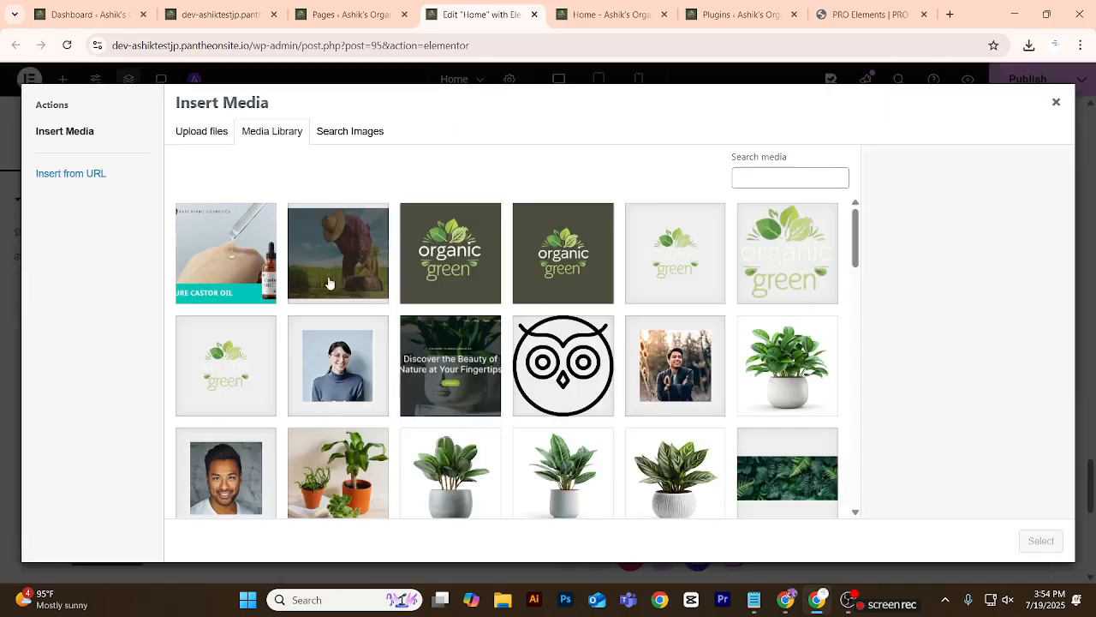
scroll(505, 455, "down", 4)
left_click(482, 381)
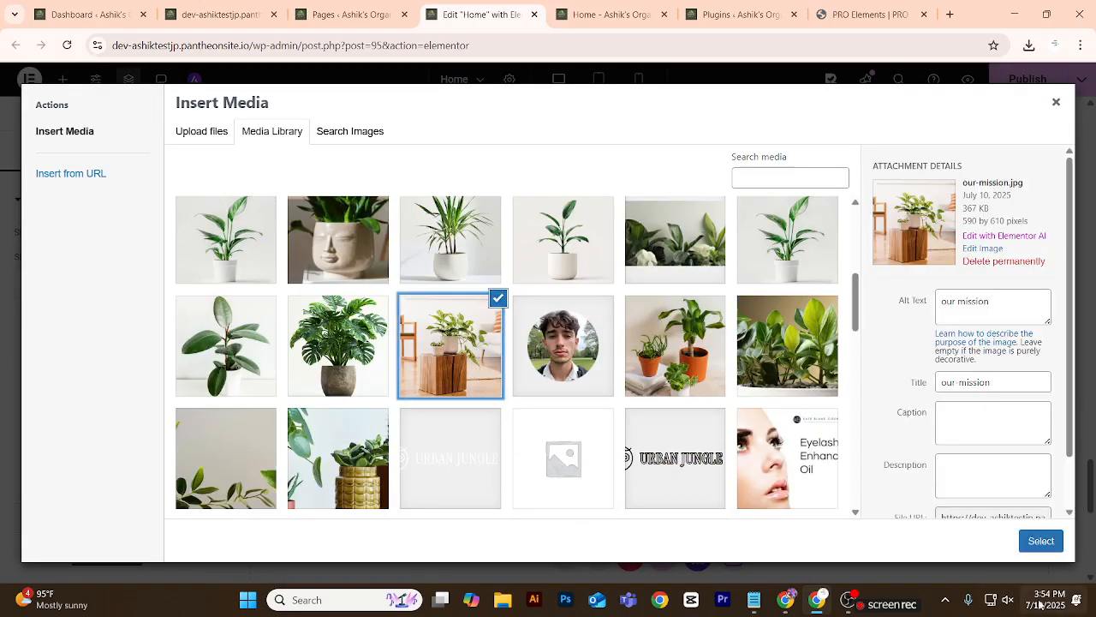
left_click(1032, 548)
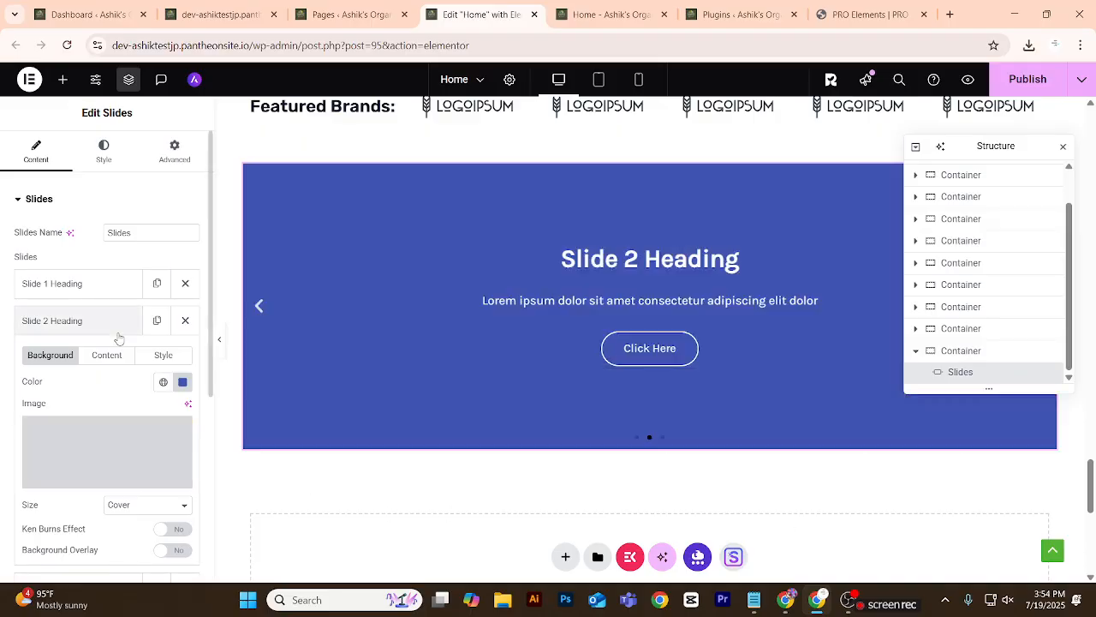
Set the background image of Slide 3 to the row of succulents and cacti in terracotta and yellow pots from the media library.
left_click(115, 332)
left_click(108, 358)
scroll(408, 408, "down", 6)
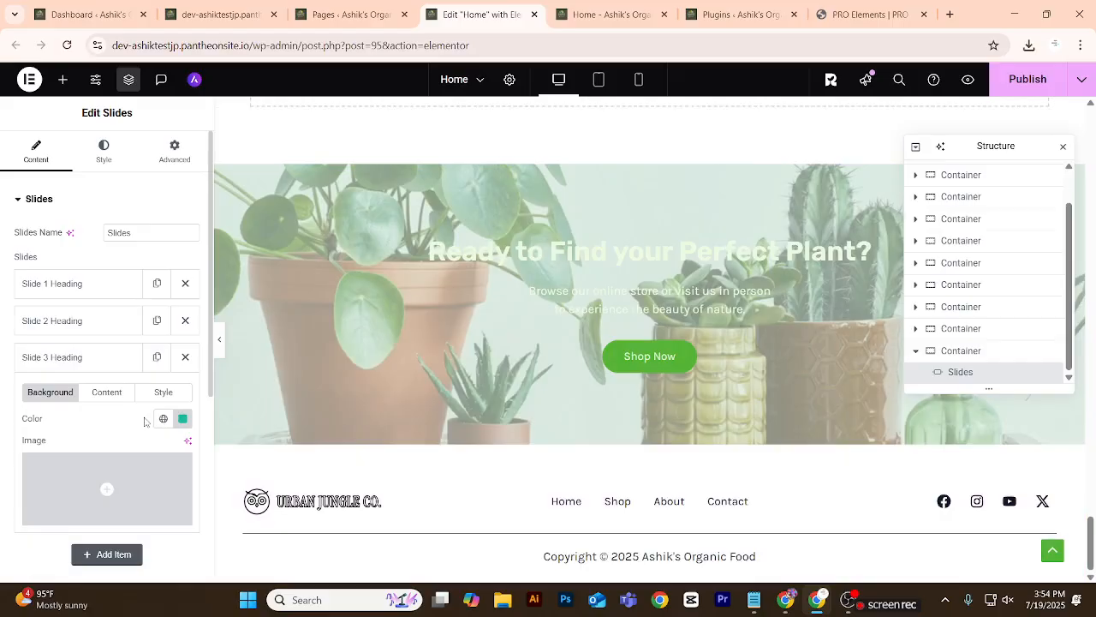
scroll(95, 432, "down", 2)
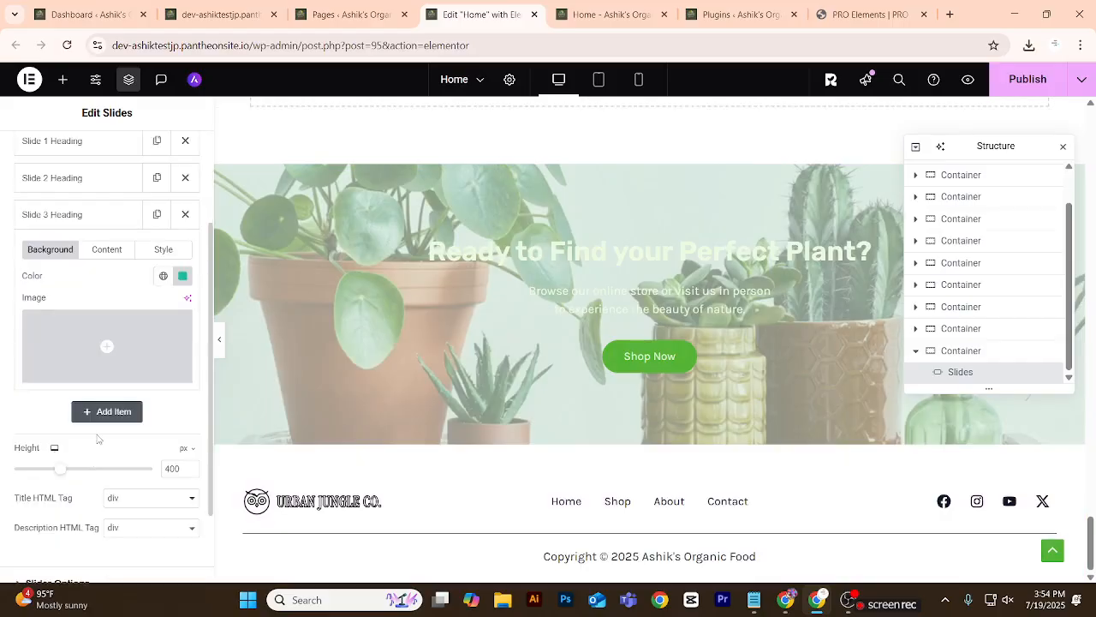
left_click(111, 373)
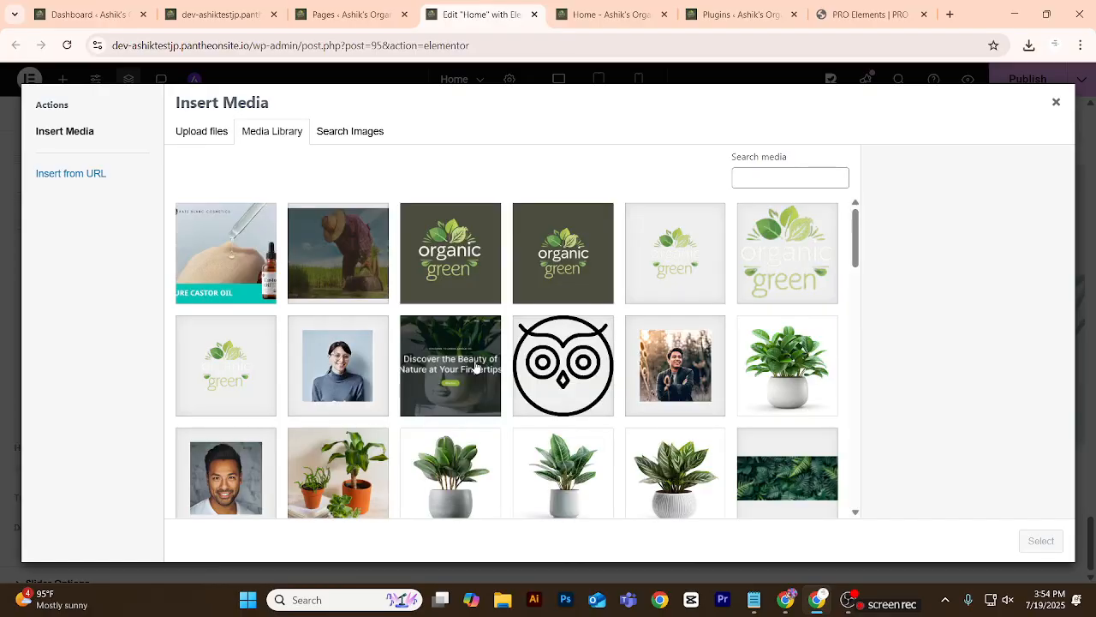
scroll(472, 373, "down", 3)
scroll(472, 372, "down", 5)
left_click(361, 280)
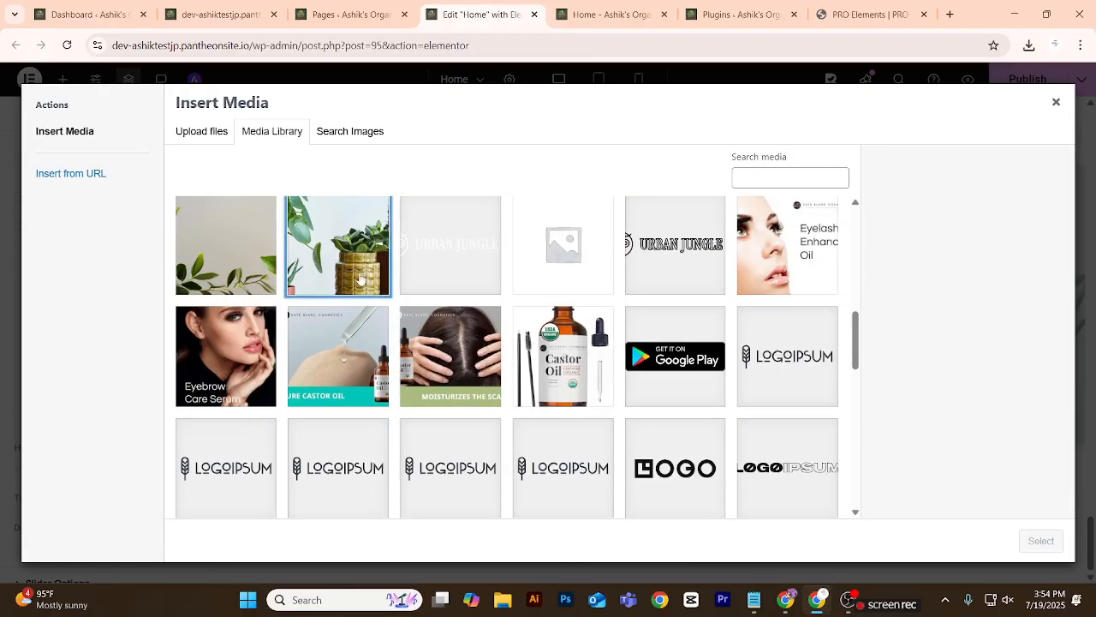
left_click(1036, 543)
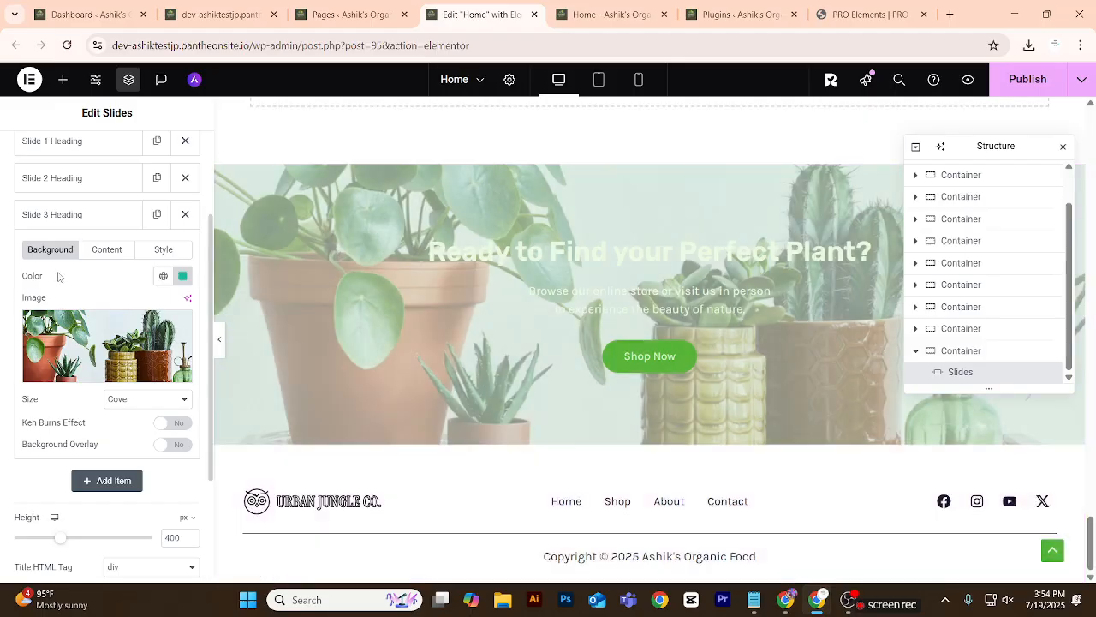
scroll(60, 274, "up", 2)
left_click(62, 284)
Review the image slider below Featured Brands at full page width with the editing panel hidden.
scroll(368, 376, "up", 8)
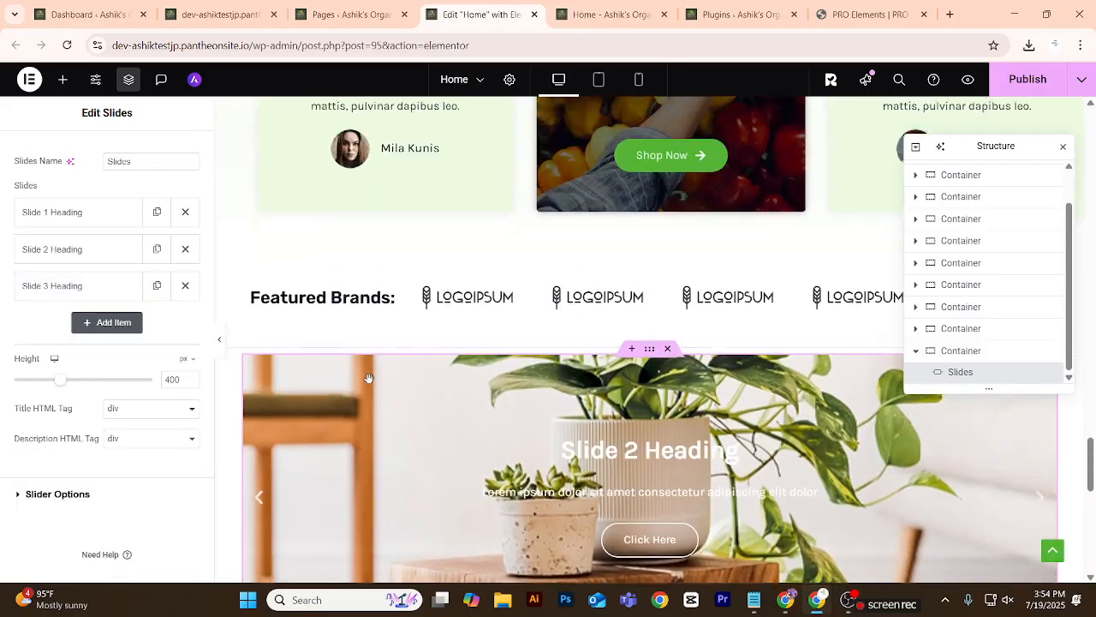
scroll(366, 380, "down", 3)
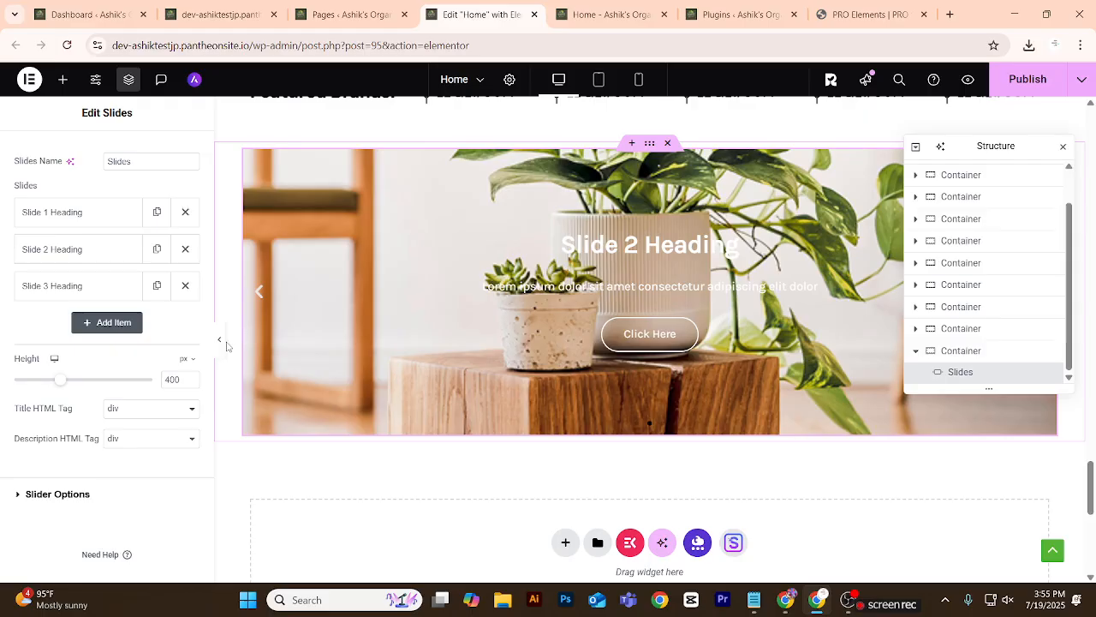
left_click(219, 339)
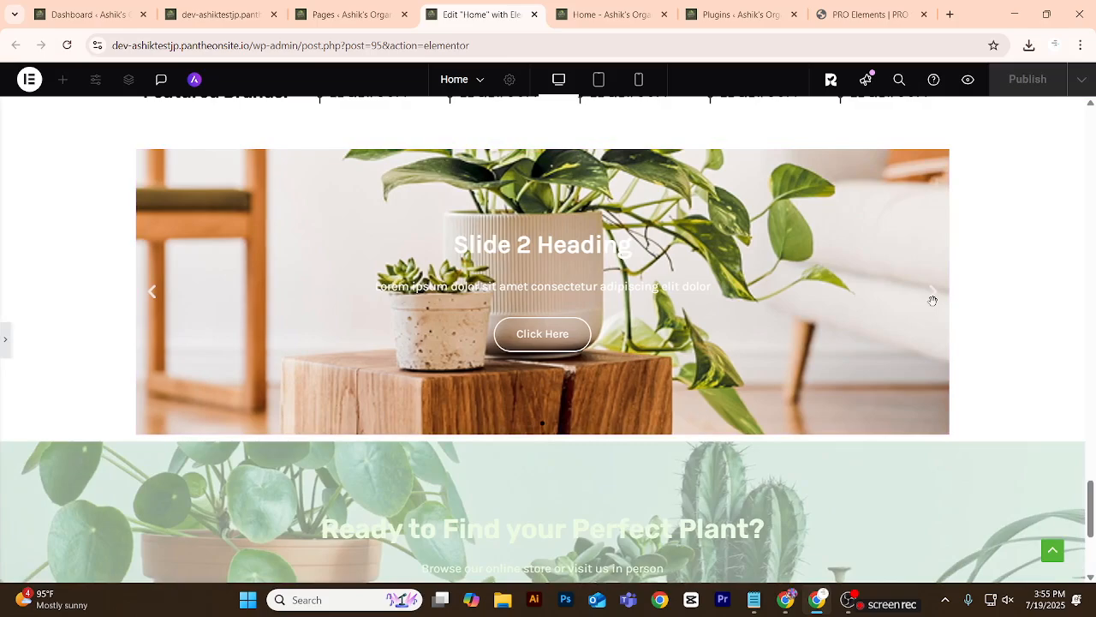
left_click(3, 343)
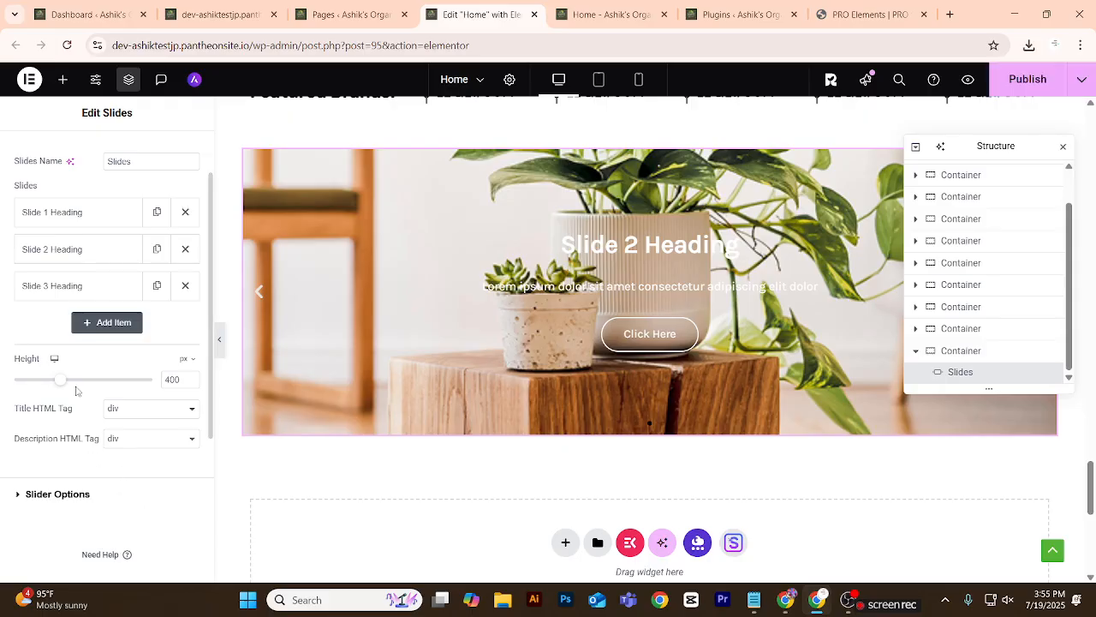
Set the slider's height to 600 px.
left_click_drag(78, 386, 97, 390)
left_click(191, 383)
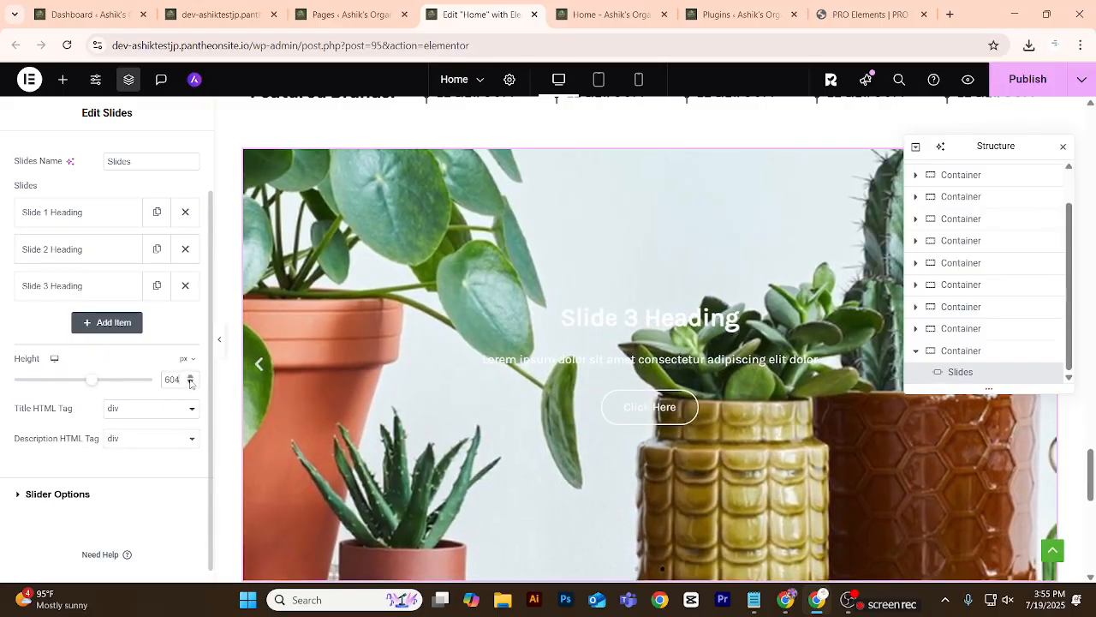
left_click(191, 383)
left_click(191, 383)
left_click(191, 383)
left_click(191, 383)
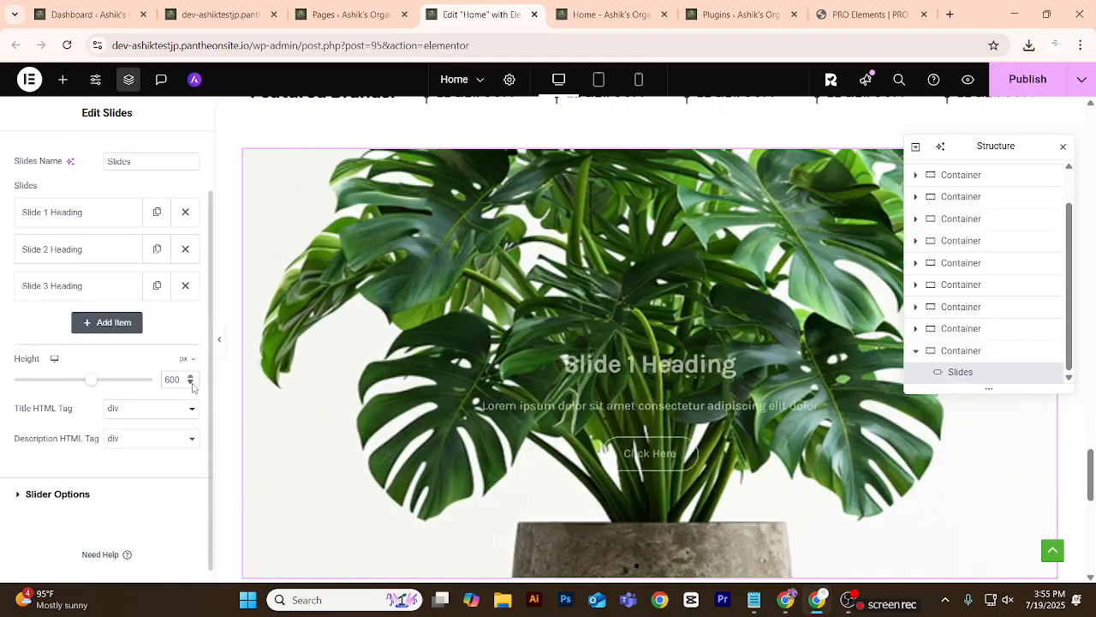
Enable the Ken Burns effect on Slide 1's background image with the zoom direction Out.
left_click(64, 218)
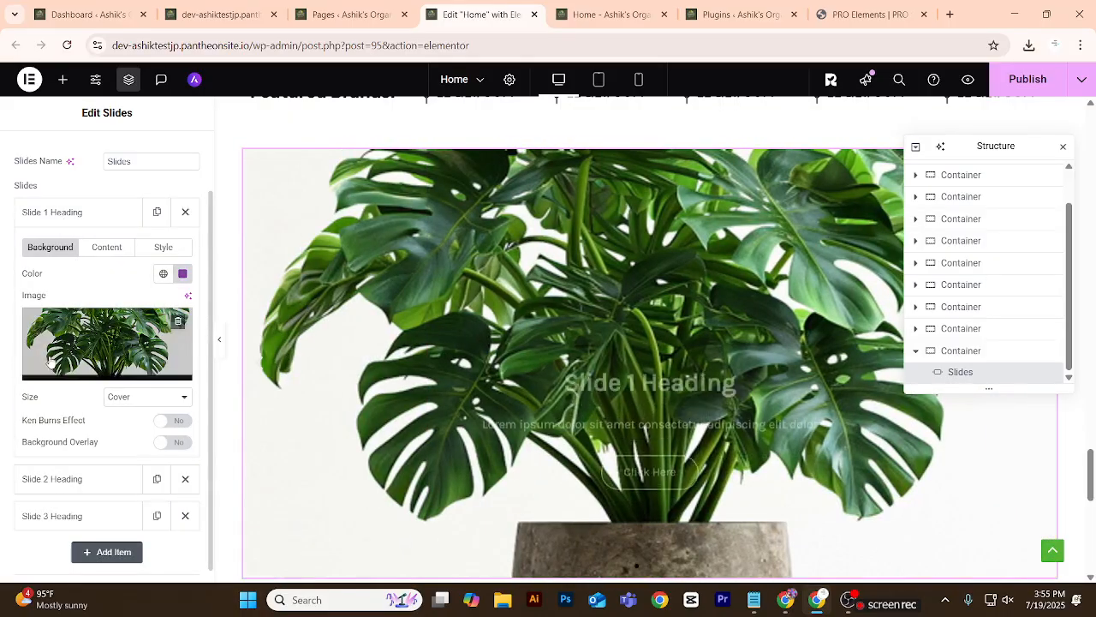
scroll(30, 414, "down", 1)
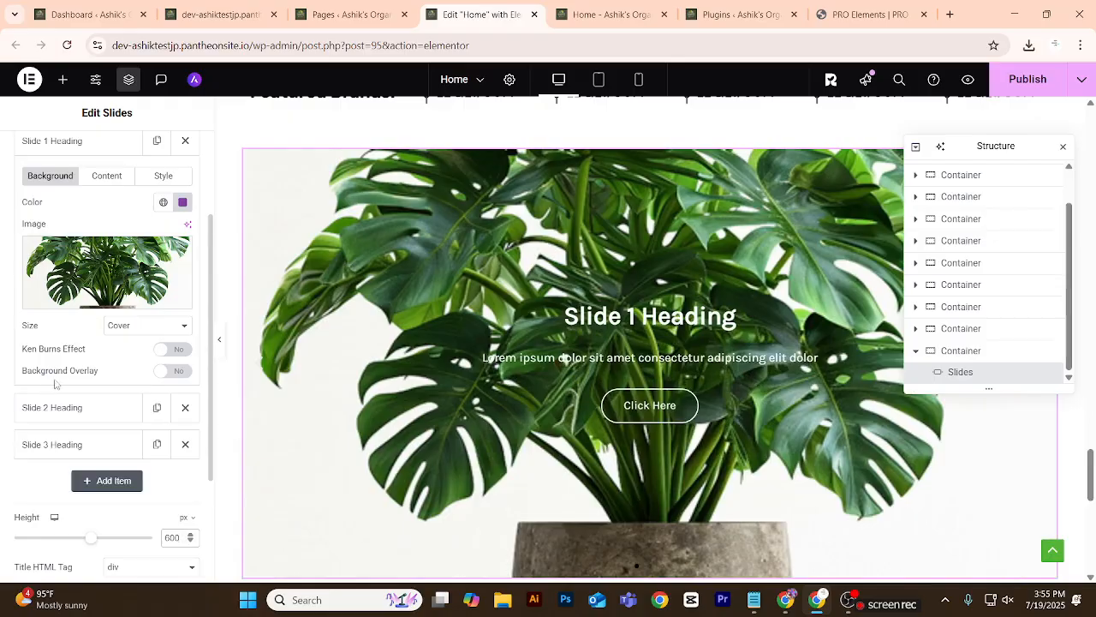
left_click(174, 350)
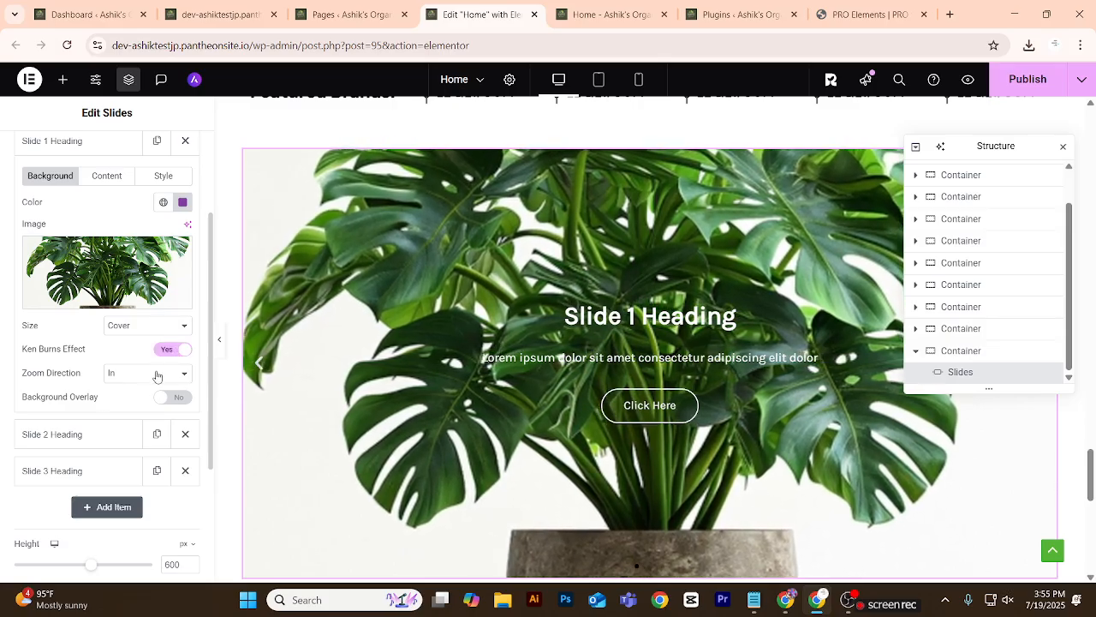
left_click(157, 376)
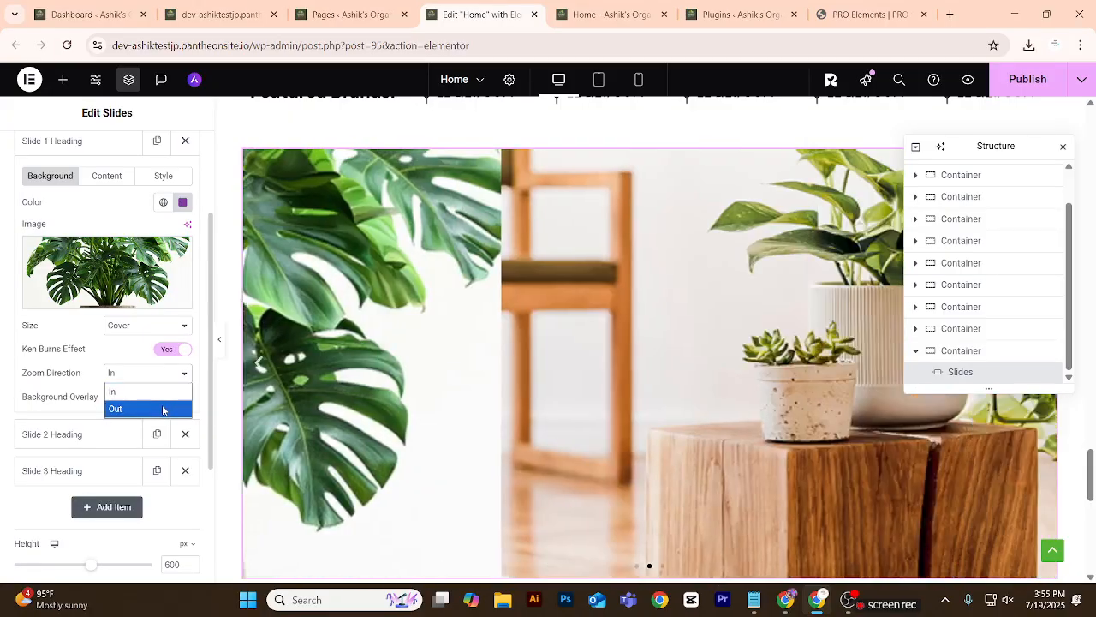
left_click(159, 407)
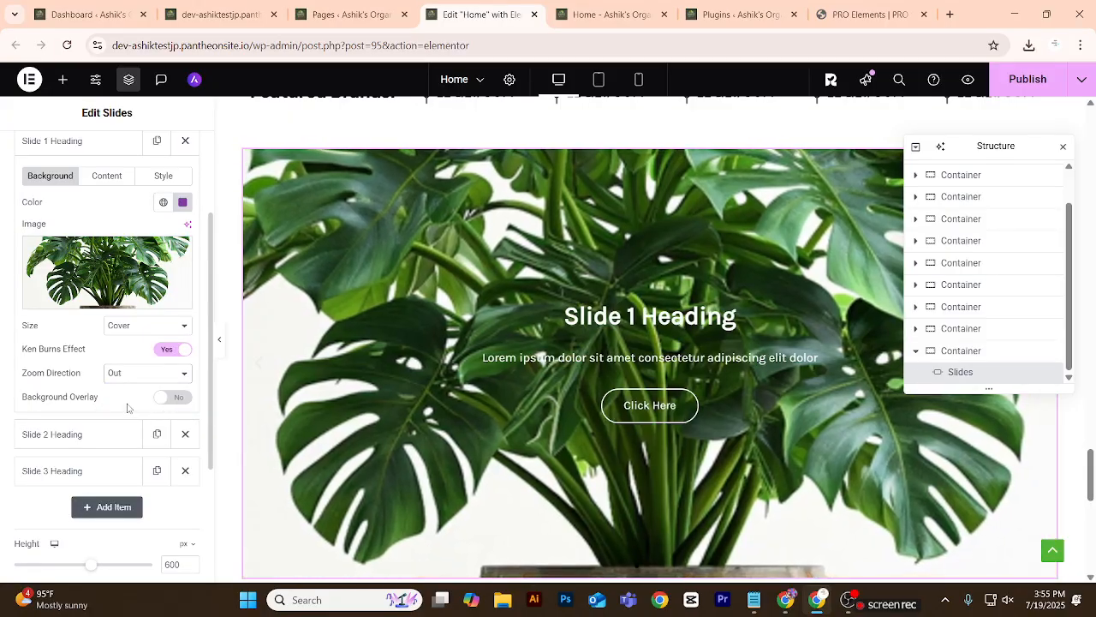
Enable the background overlay on Slide 1 and raise its black overlay colour to full opacity.
left_click(174, 398)
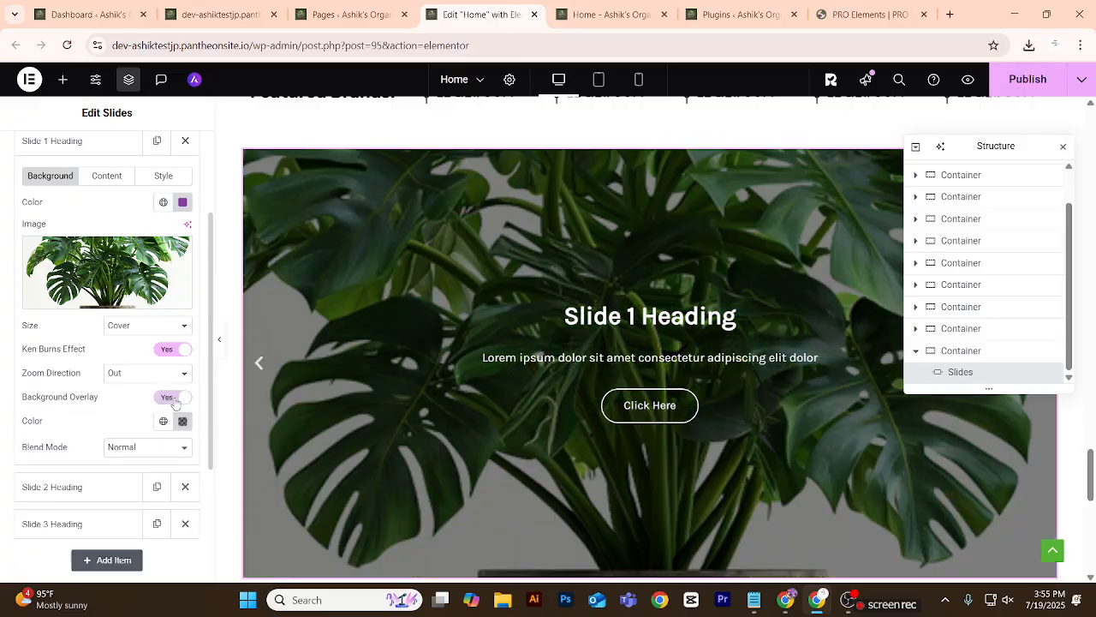
left_click(182, 421)
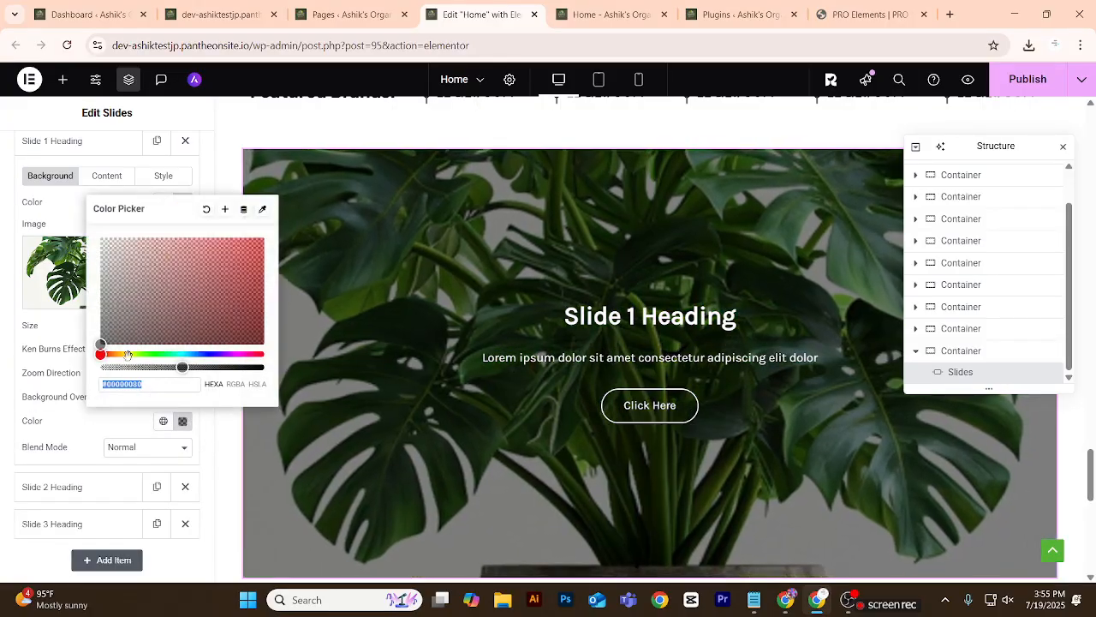
left_click_drag(182, 367, 268, 370)
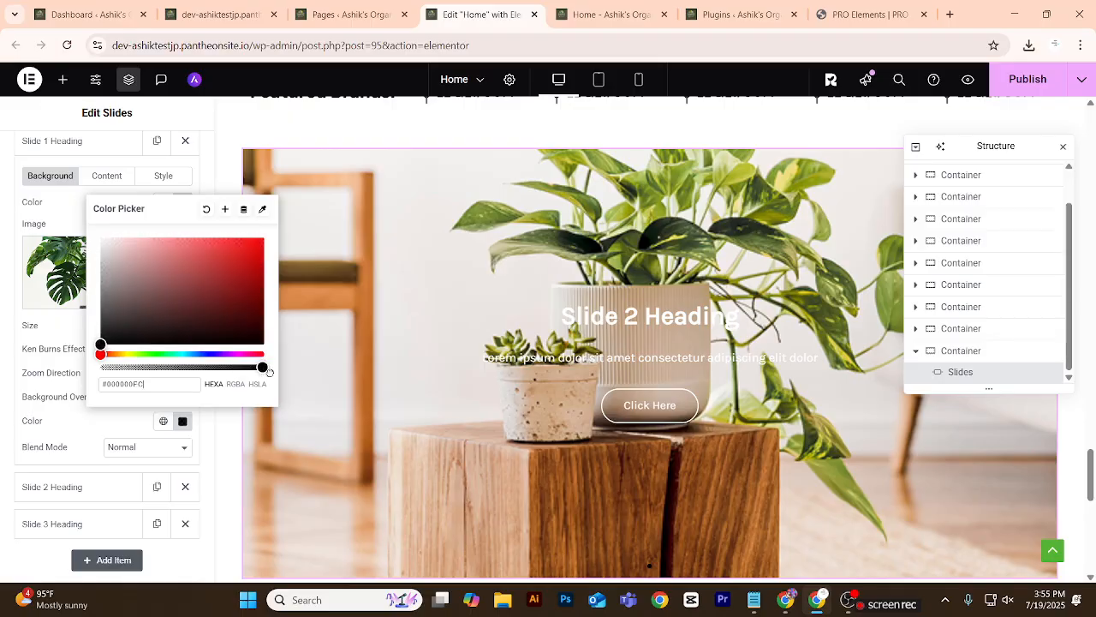
left_click_drag(192, 317, 265, 369)
Try the Color Burn, Multiply and Lighten blend modes on Slide 1's overlay, and set the blend mode to Darken.
left_click(183, 457)
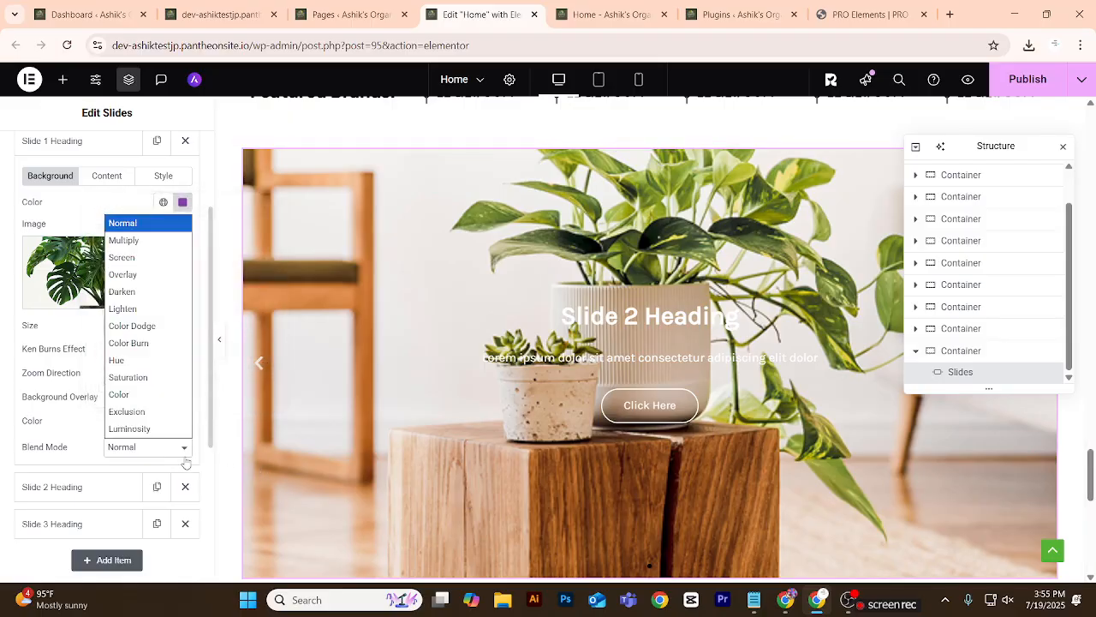
left_click(146, 341)
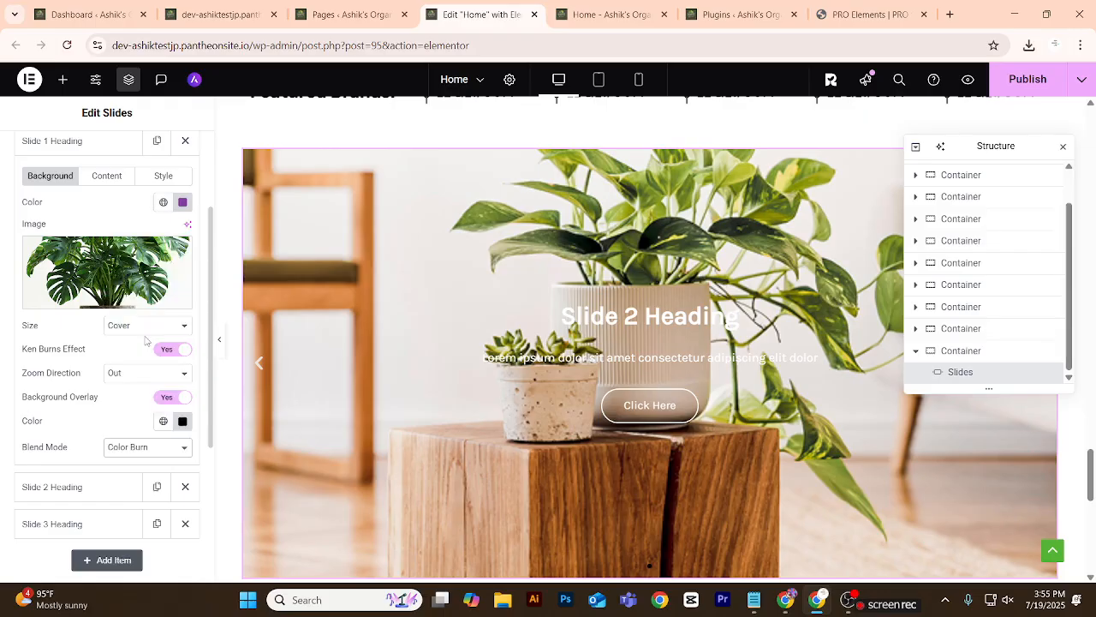
left_click(164, 447)
left_click(125, 241)
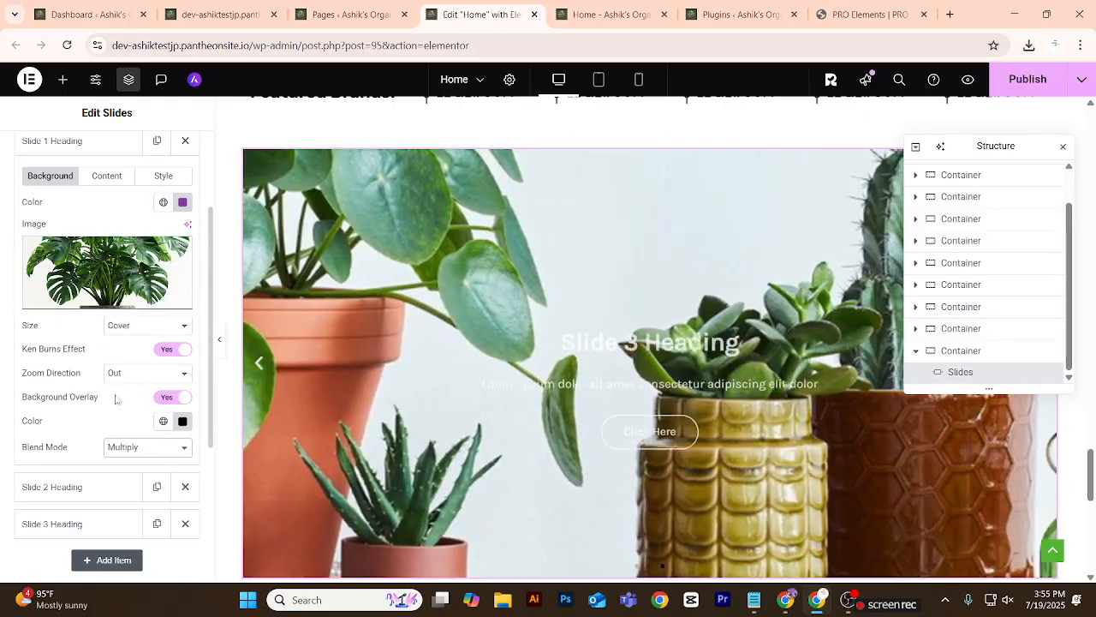
left_click(175, 447)
left_click(128, 307)
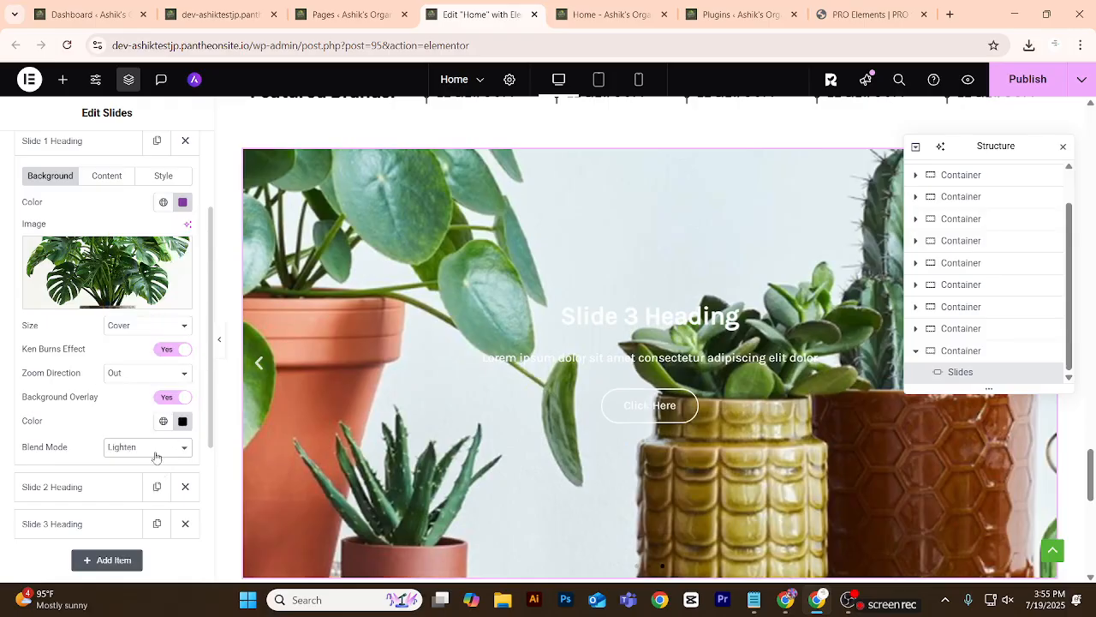
left_click(169, 447)
left_click(122, 292)
scroll(128, 395, "down", 2)
scroll(114, 394, "up", 3)
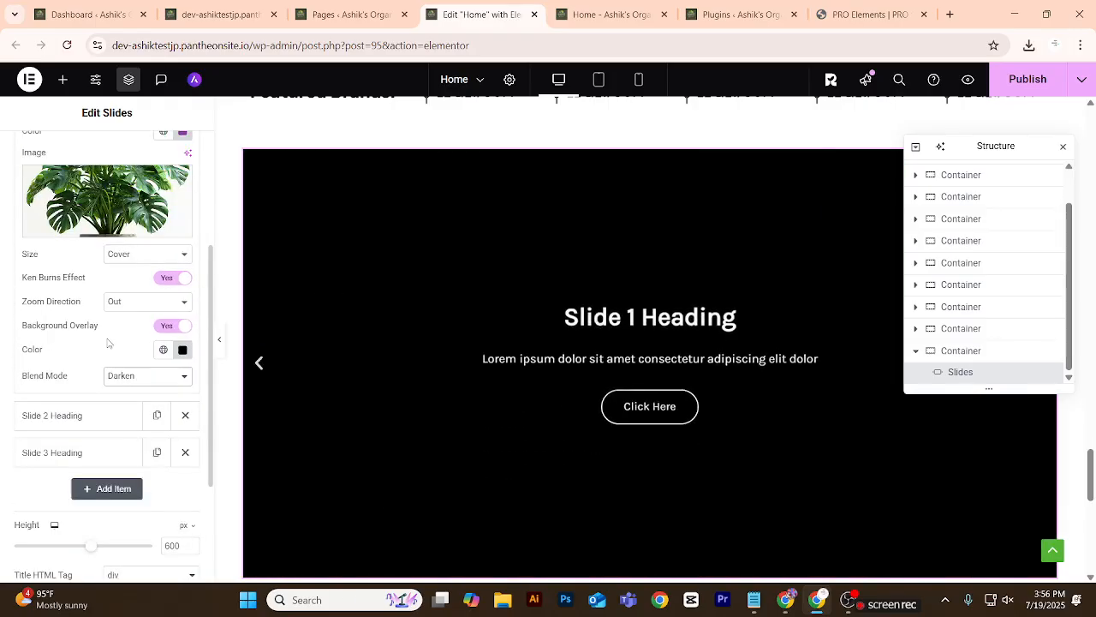
Reopen the Slide 1 settings and clear its custom purple background colour.
scroll(106, 351, "up", 1)
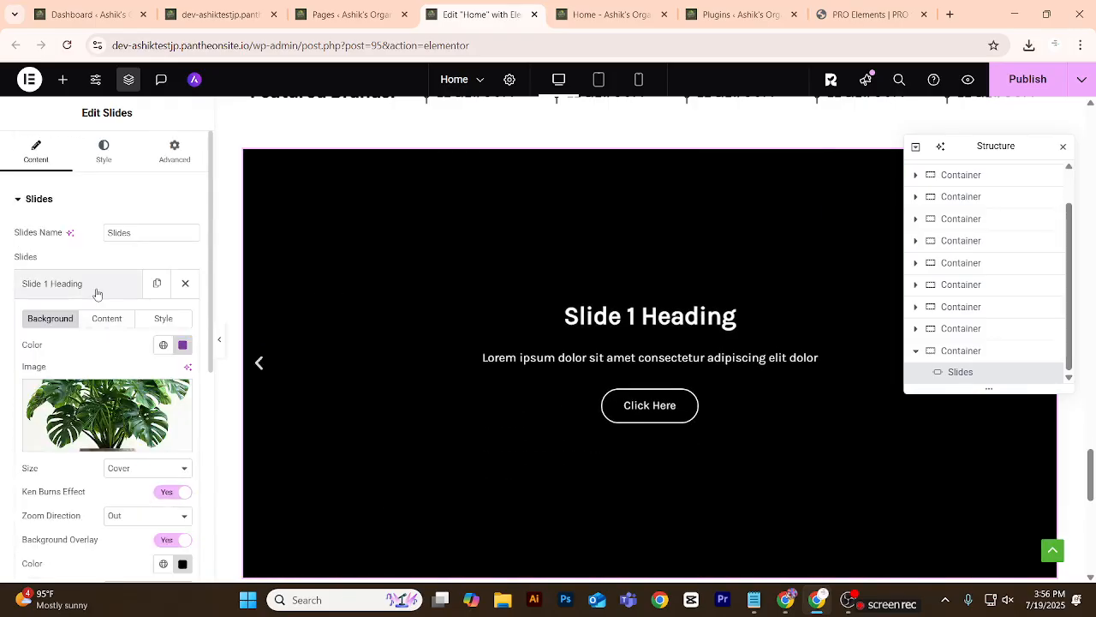
left_click(97, 294)
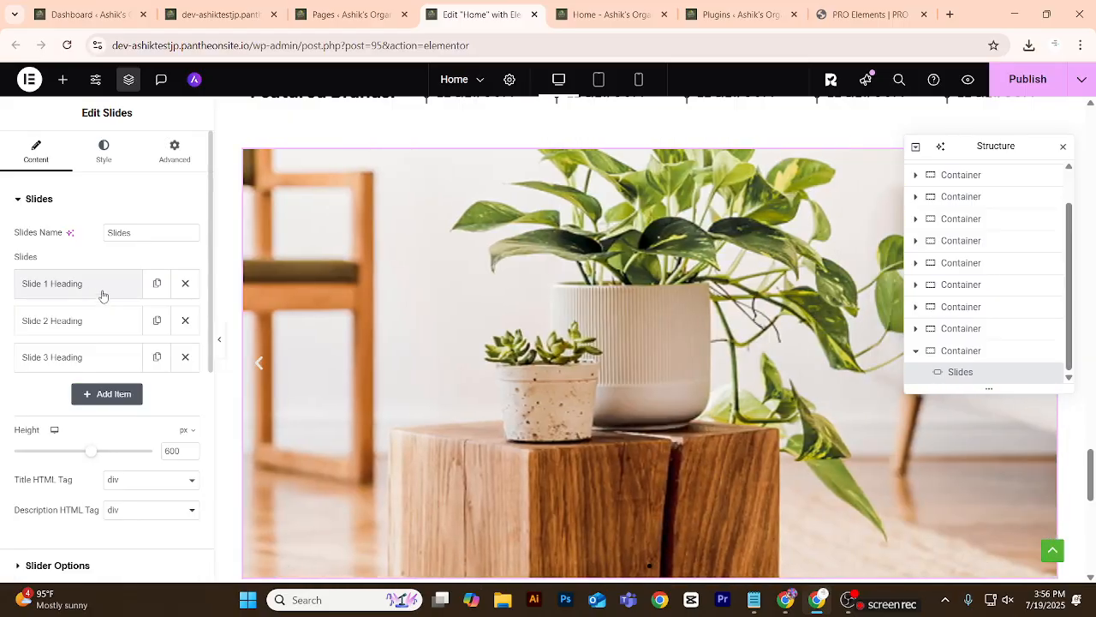
left_click(98, 292)
scroll(137, 378, "down", 2)
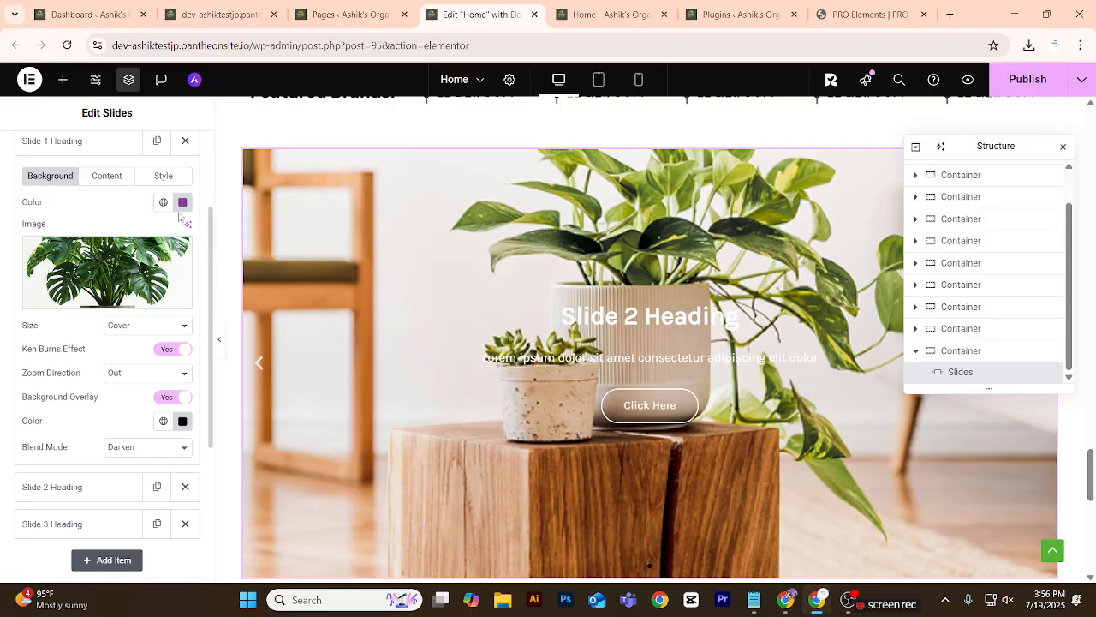
left_click(183, 205)
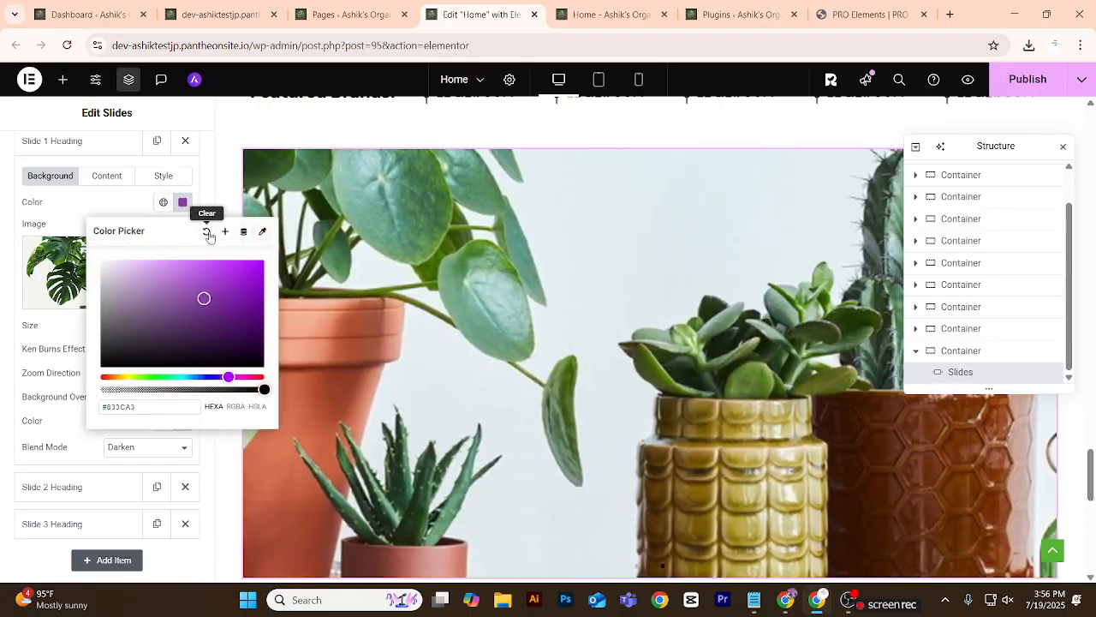
left_click(207, 230)
Lower the opacity of Slide 1's black background overlay colour to about half.
scroll(138, 360, "down", 2)
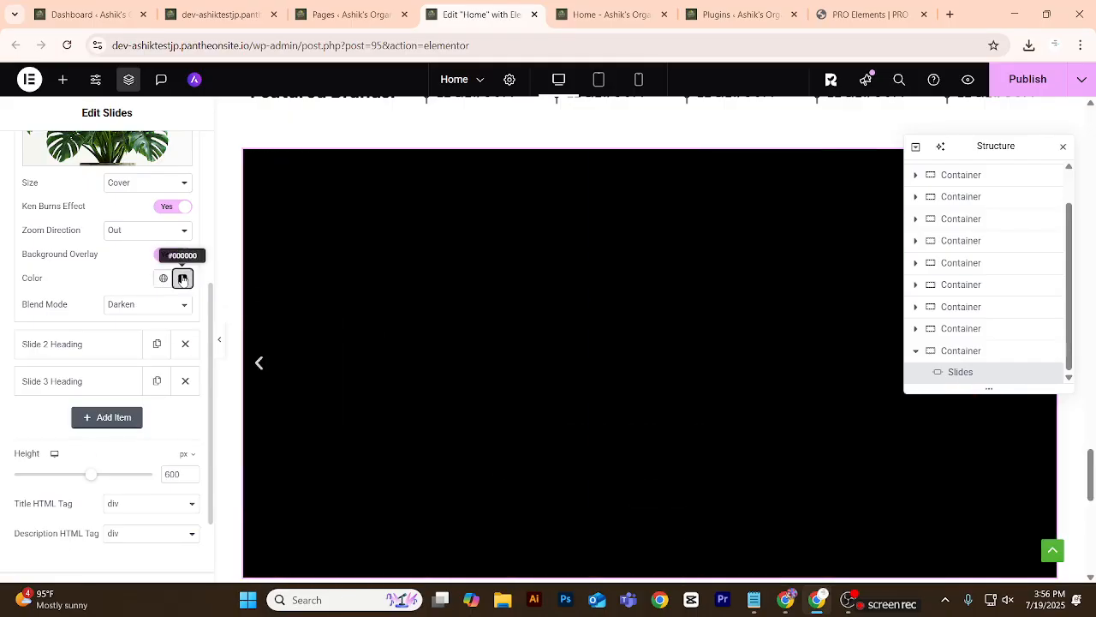
left_click(182, 279)
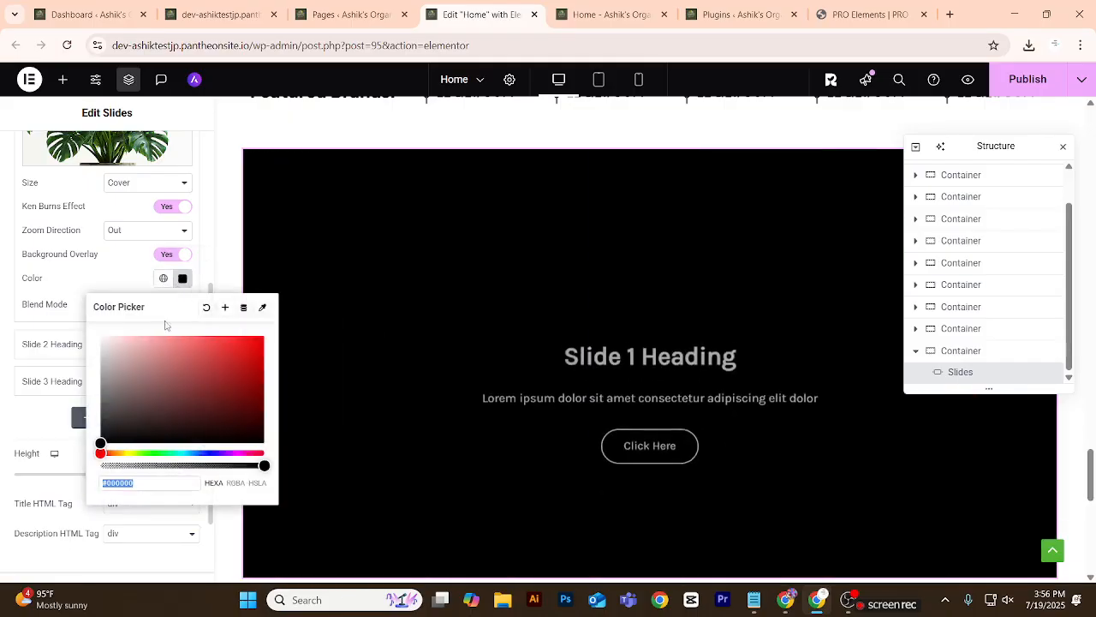
left_click_drag(255, 465, 187, 453)
left_click(123, 281)
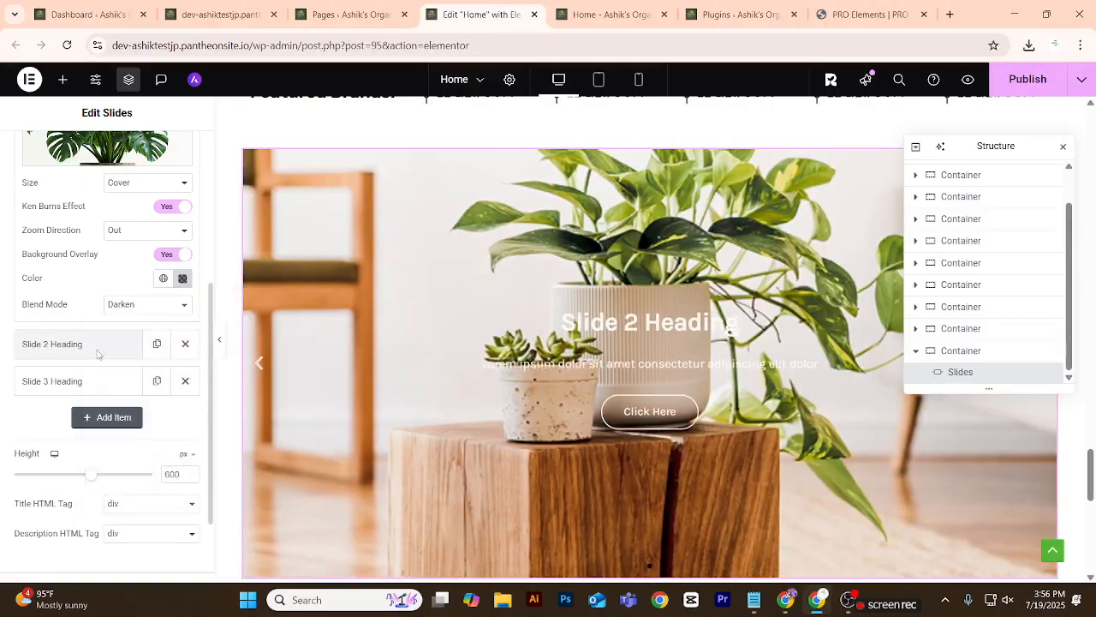
Collapse the Slide 1 settings and enable the background overlay on Slide 2.
scroll(84, 227, "up", 2)
scroll(70, 287, "up", 2)
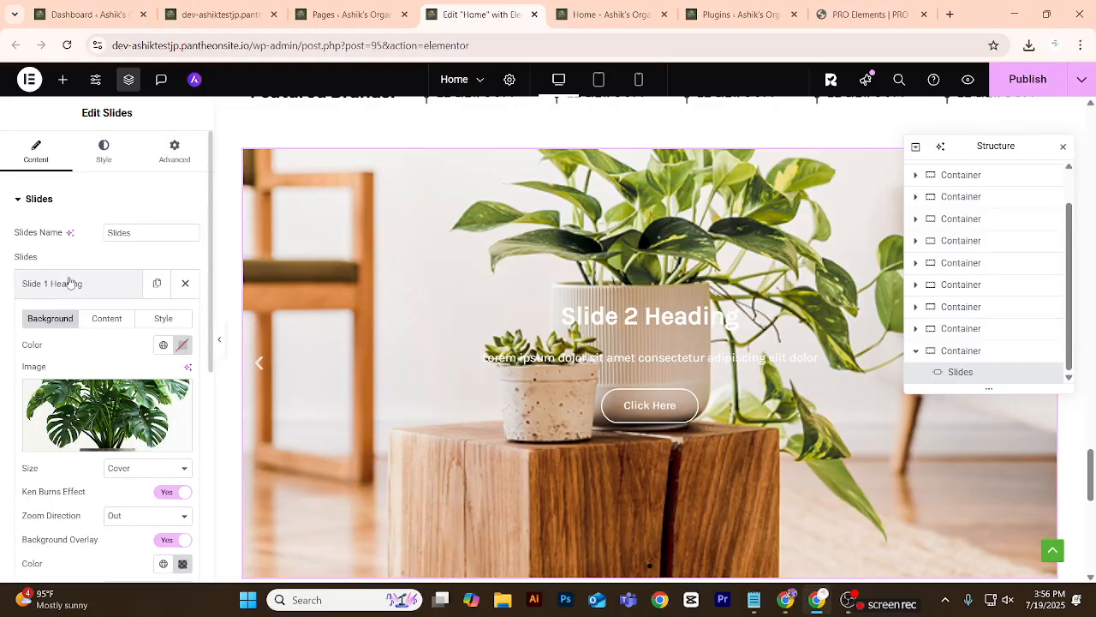
left_click(70, 283)
left_click(94, 233)
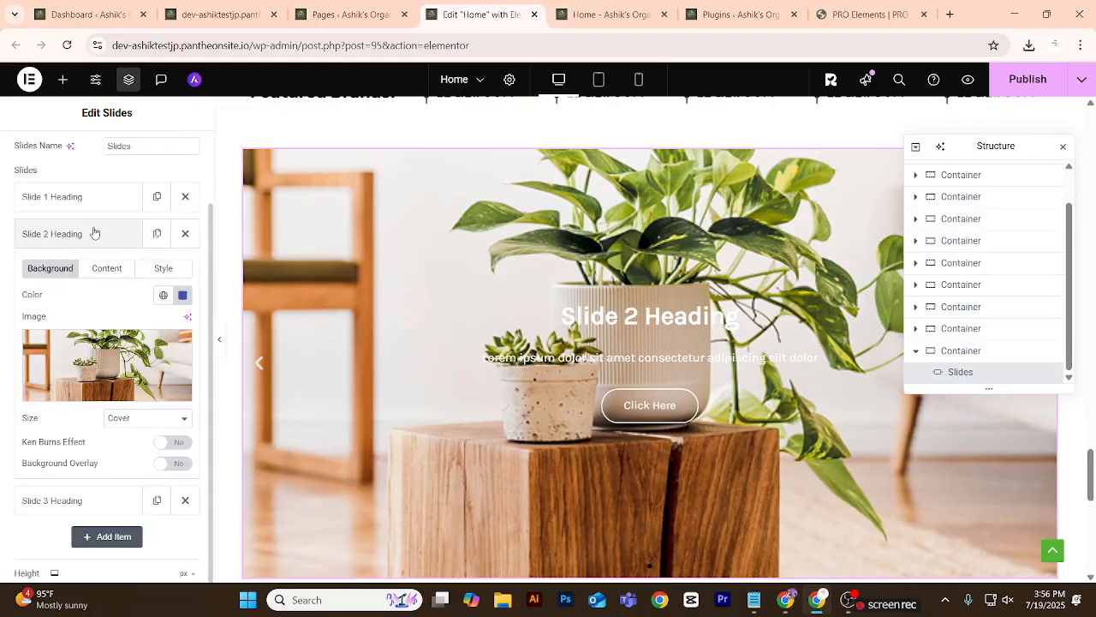
scroll(126, 334, "down", 1)
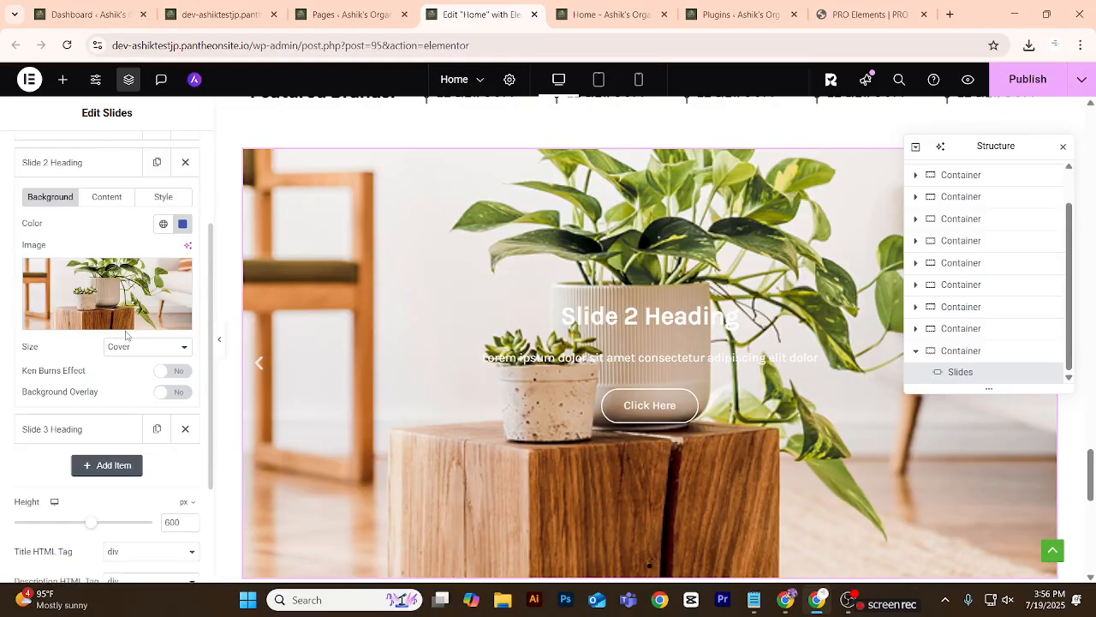
left_click(179, 393)
Raise the opacity of Slide 2's black overlay colour to about 60 percent and collapse its settings.
scroll(88, 368, "down", 1)
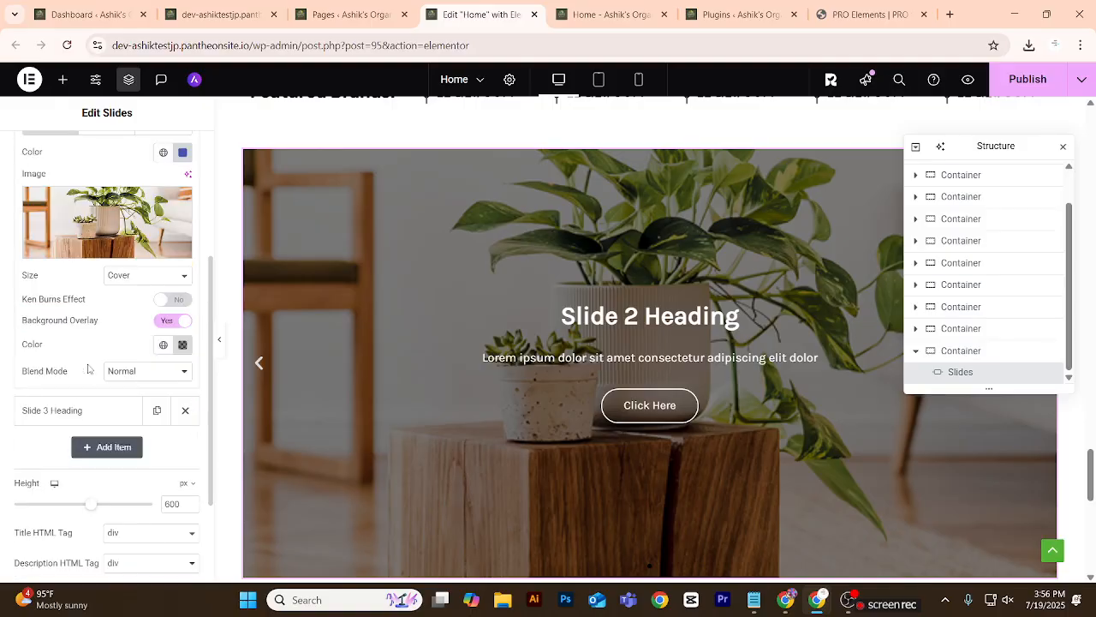
left_click(182, 346)
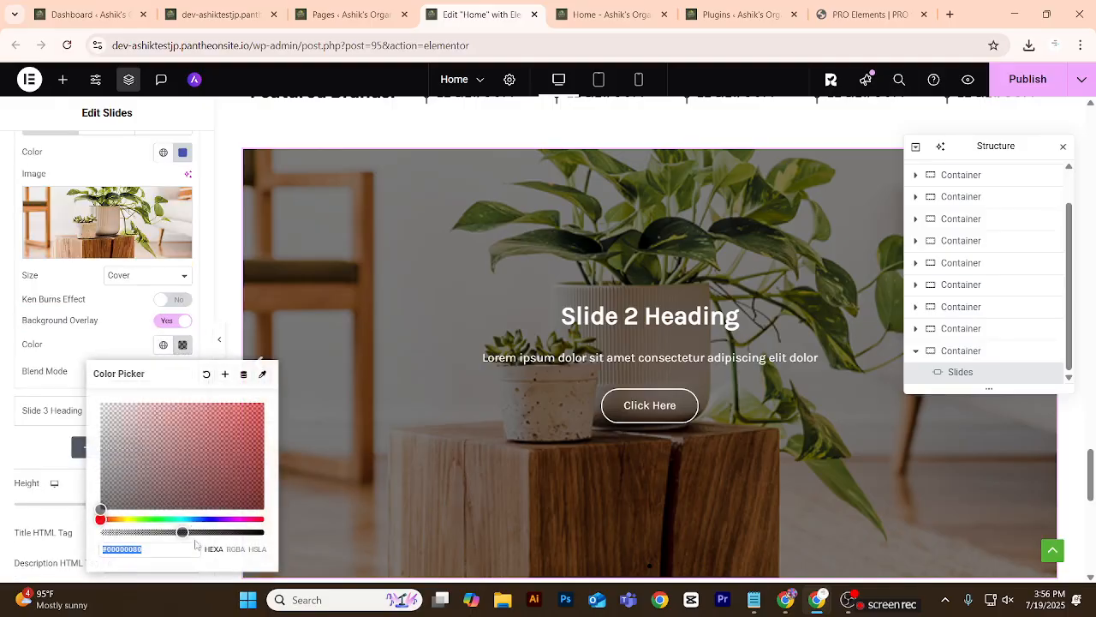
left_click_drag(184, 532, 200, 531)
scroll(54, 184, "up", 1)
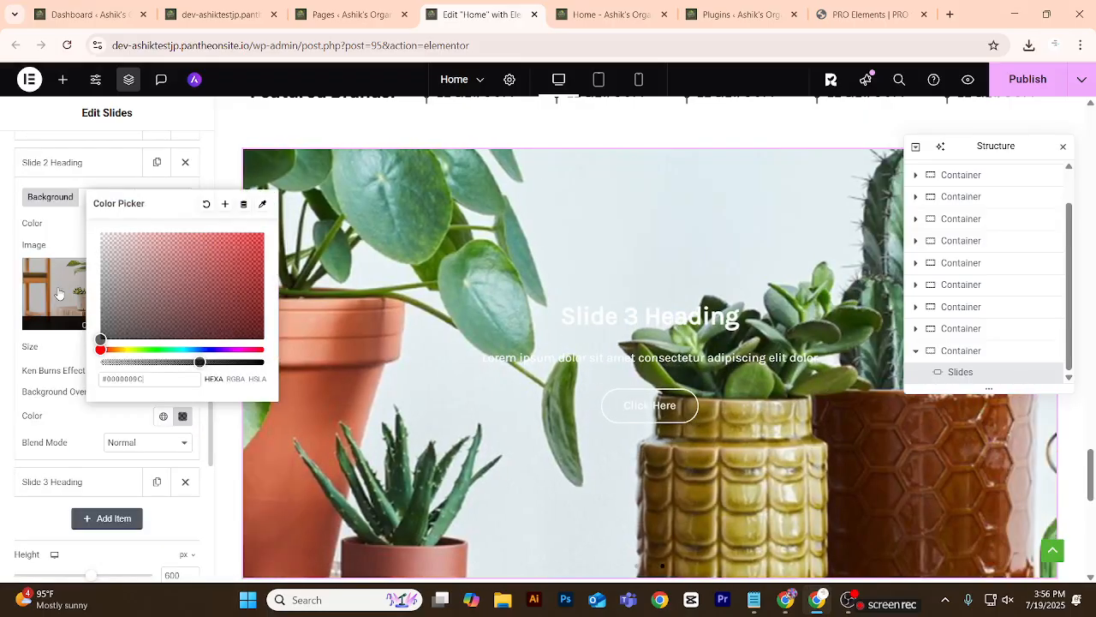
left_click(54, 168)
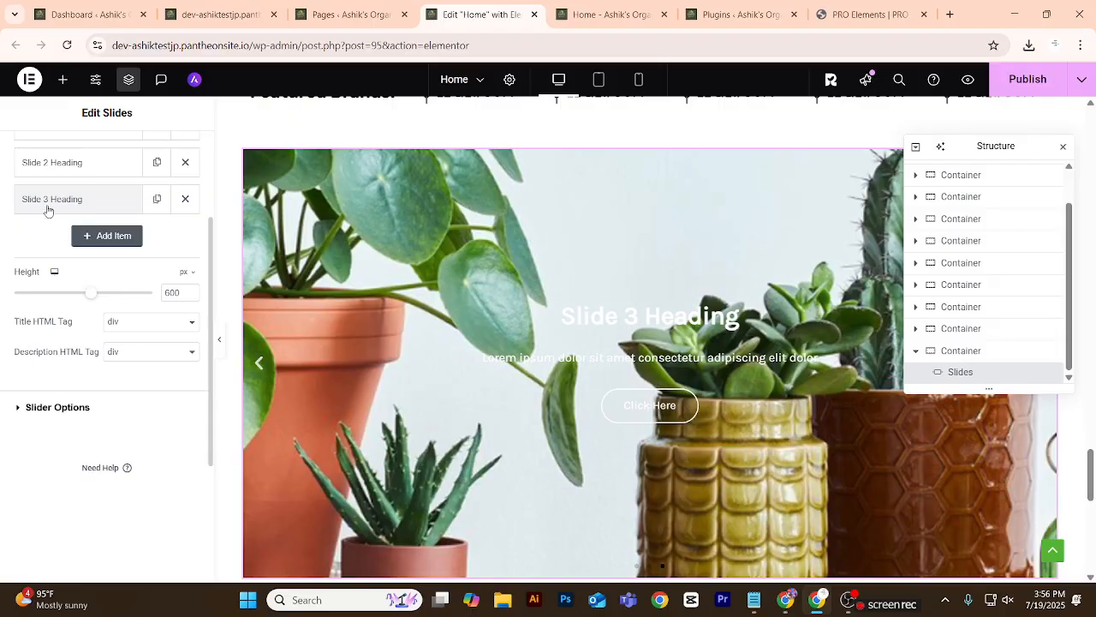
Enable the background overlay on Slide 3 and darken its overlay colour to #00000094.
left_click(49, 205)
scroll(124, 349, "down", 1)
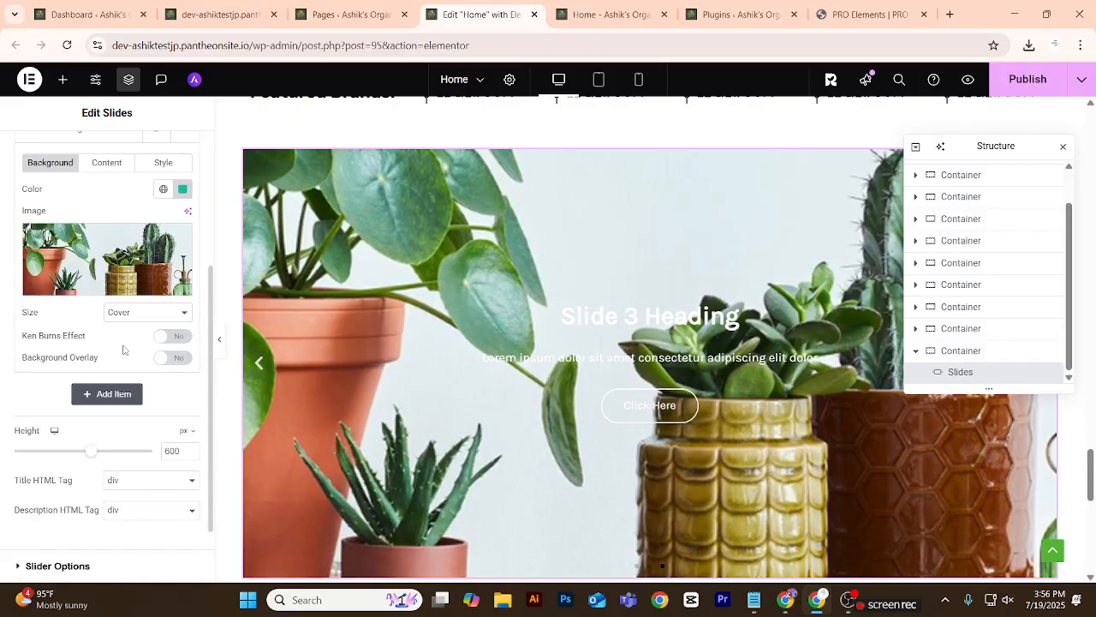
left_click(174, 358)
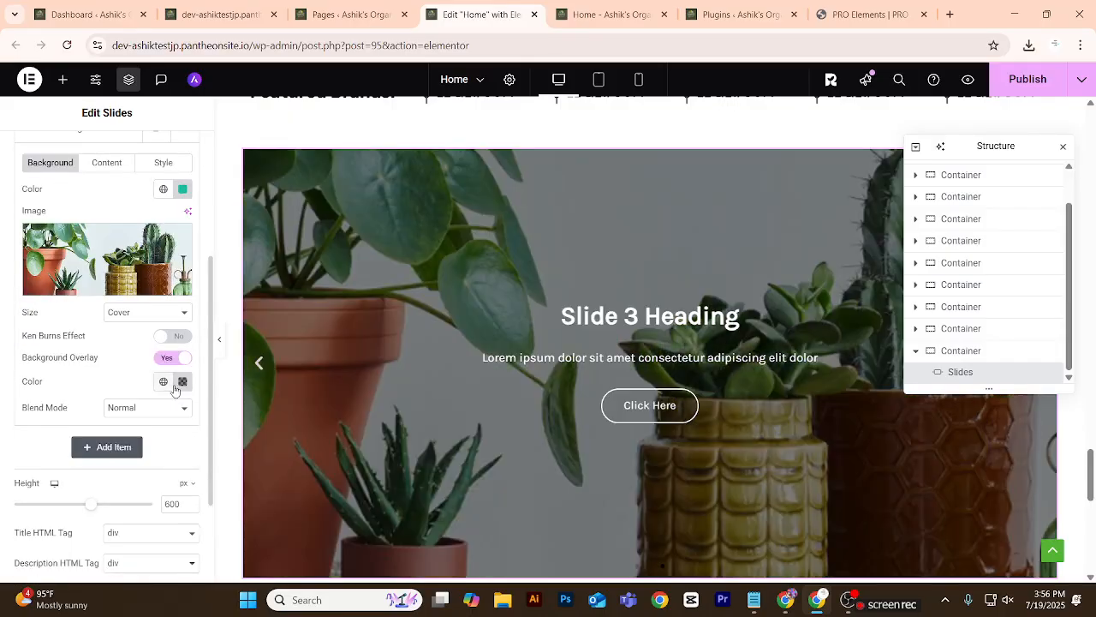
left_click(181, 385)
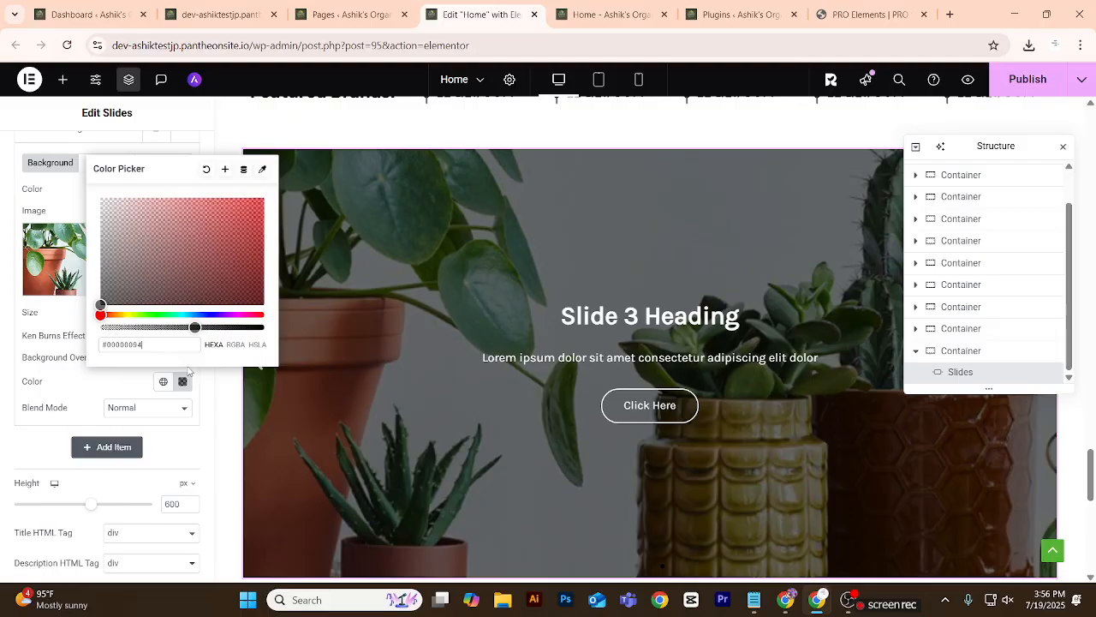
left_click(227, 427)
scroll(137, 330, "up", 2)
left_click(106, 282)
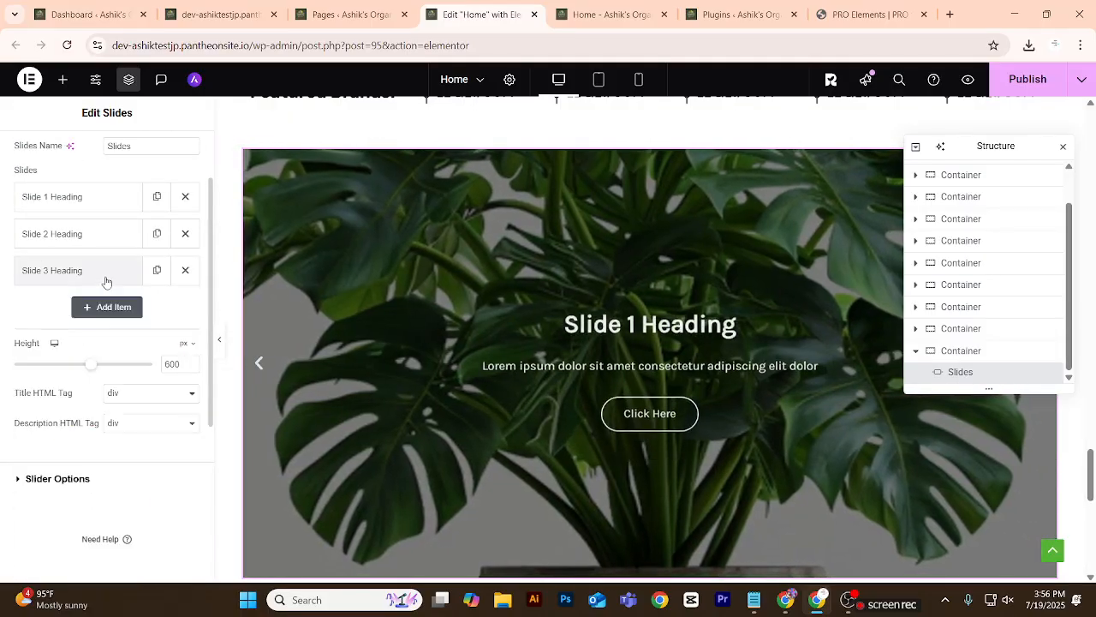
Close the Structure panel and go back through the slider to preview the overlays on Slides 3 and 2.
scroll(981, 275, "up", 2)
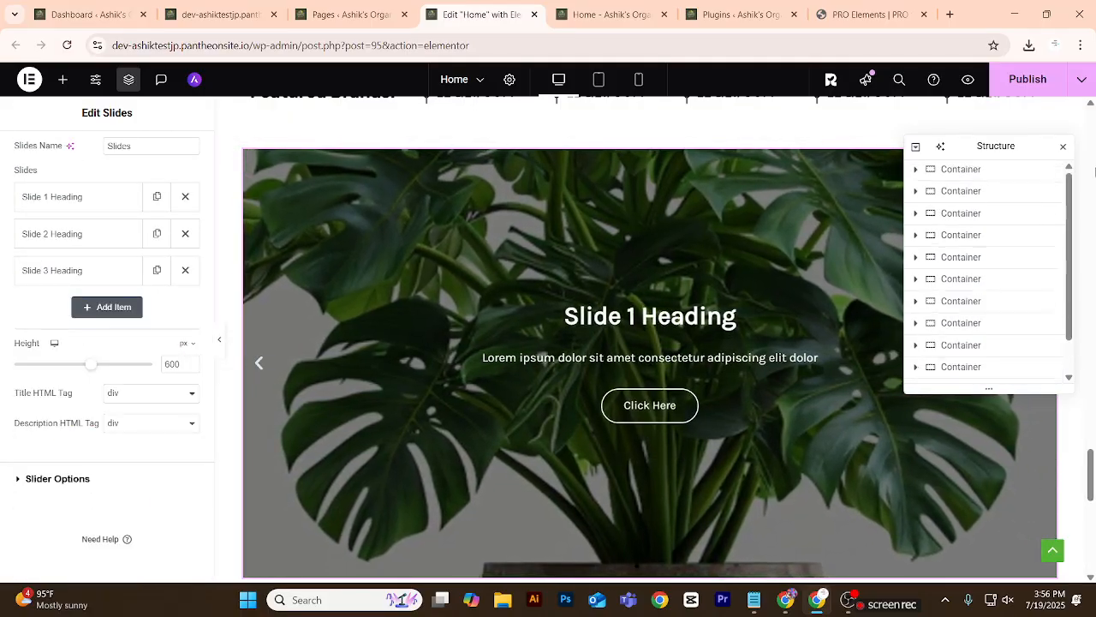
left_click(1063, 146)
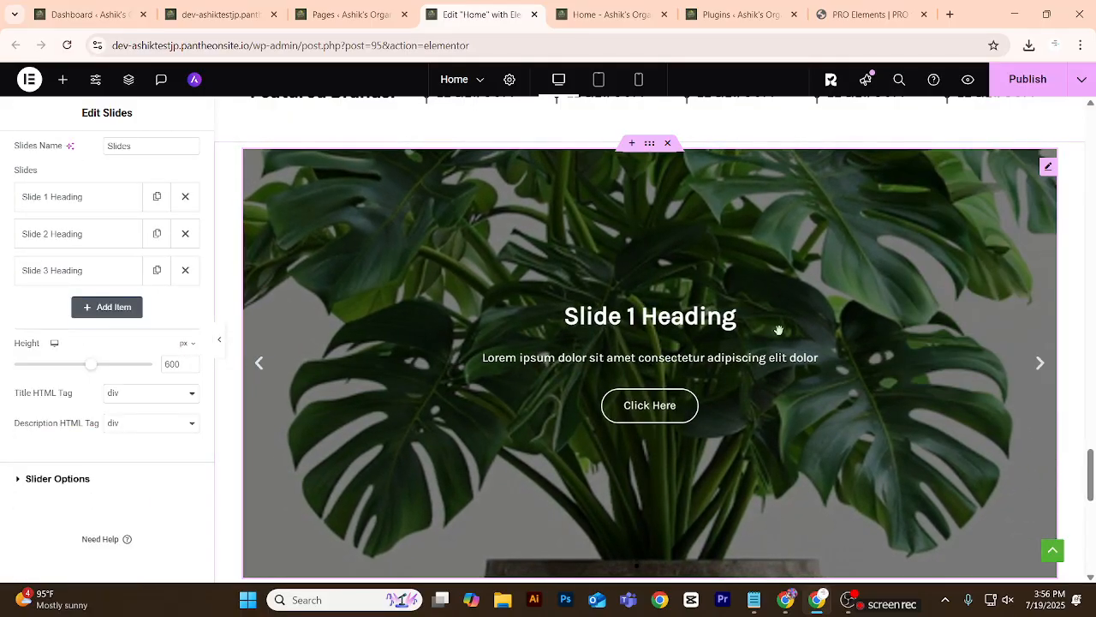
left_click(262, 364)
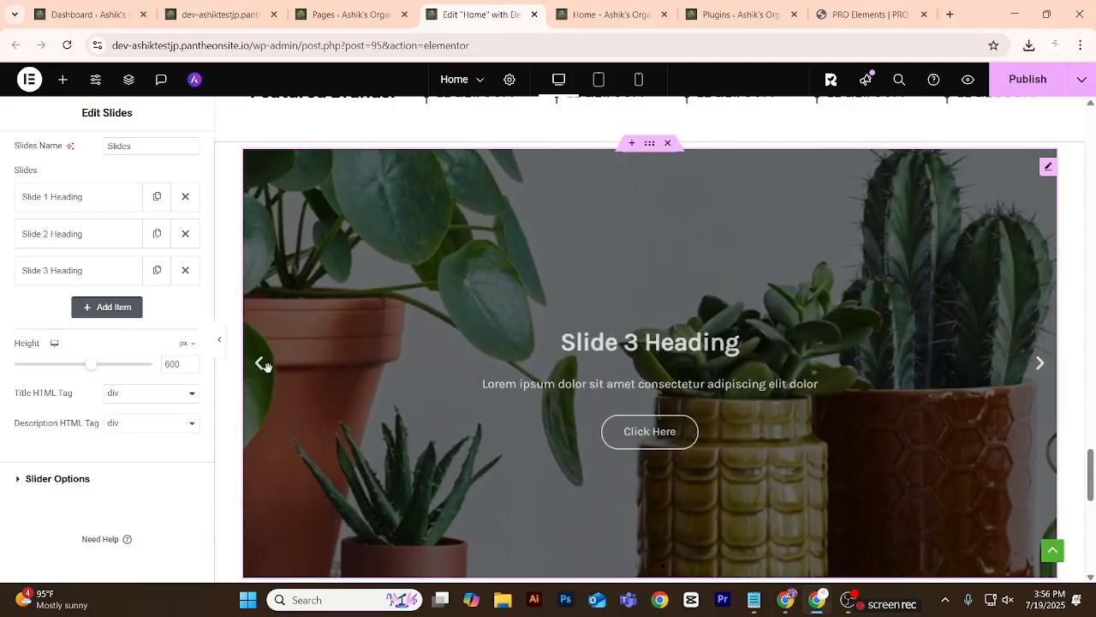
left_click(260, 368)
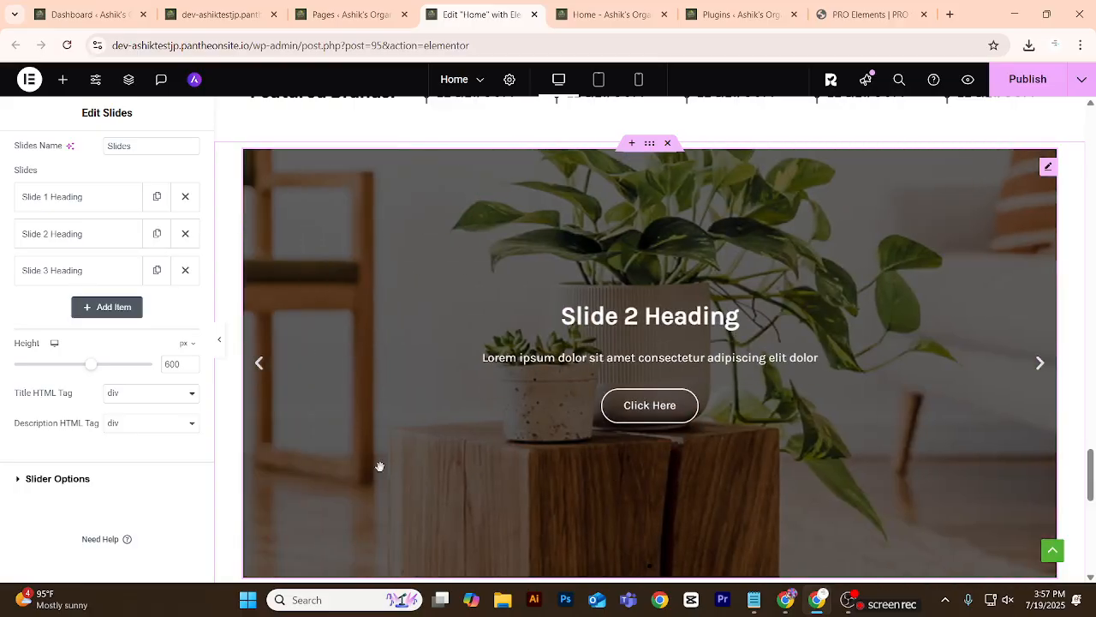
Try the arrows-only and dots-only navigation styles in the slider options, checking each on the canvas.
left_click(57, 479)
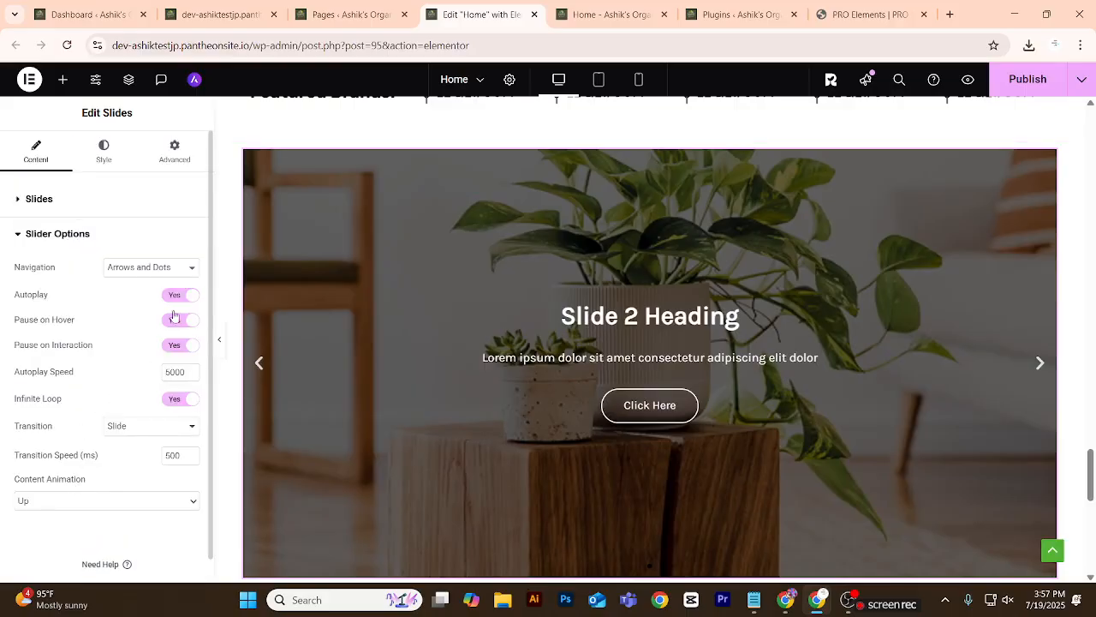
left_click(184, 269)
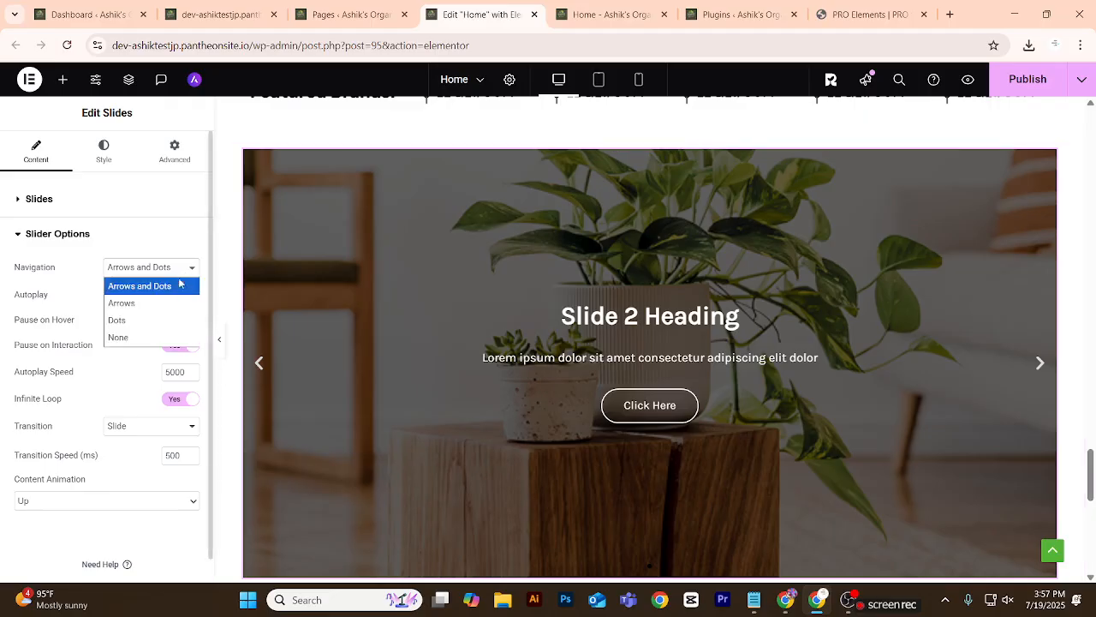
left_click(149, 303)
scroll(400, 434, "down", 4)
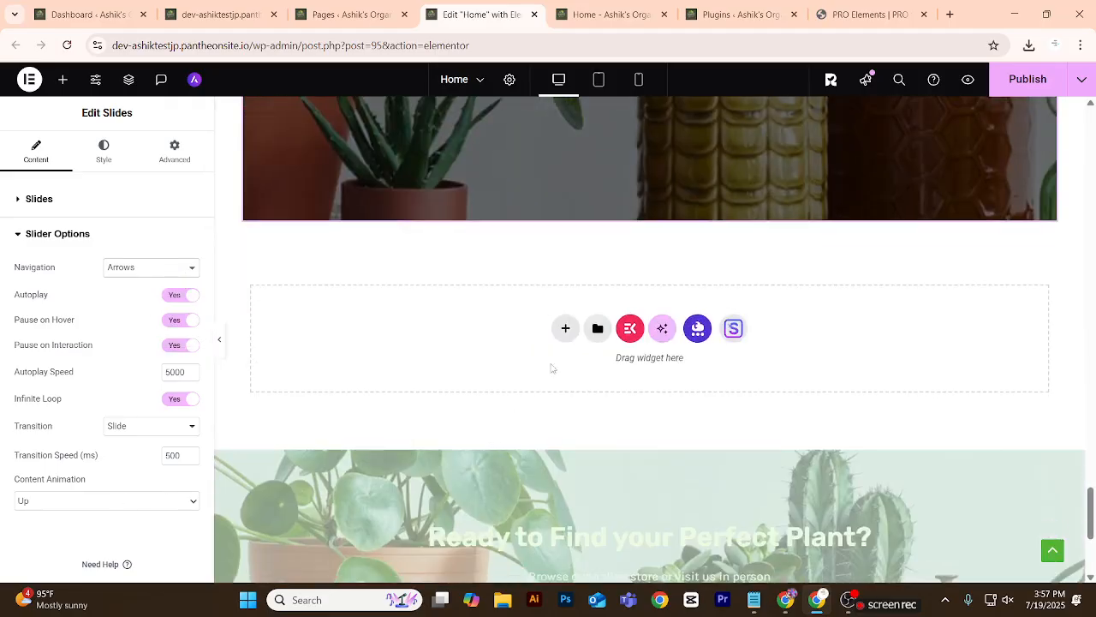
scroll(478, 305, "up", 3)
left_click(178, 273)
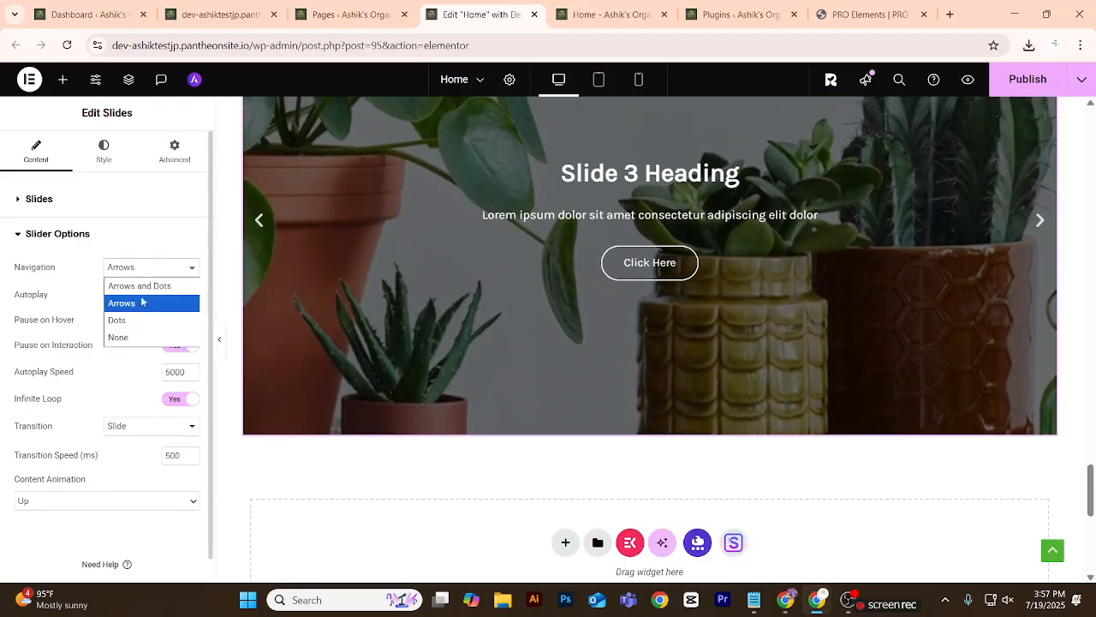
left_click(131, 316)
scroll(459, 391, "up", 3)
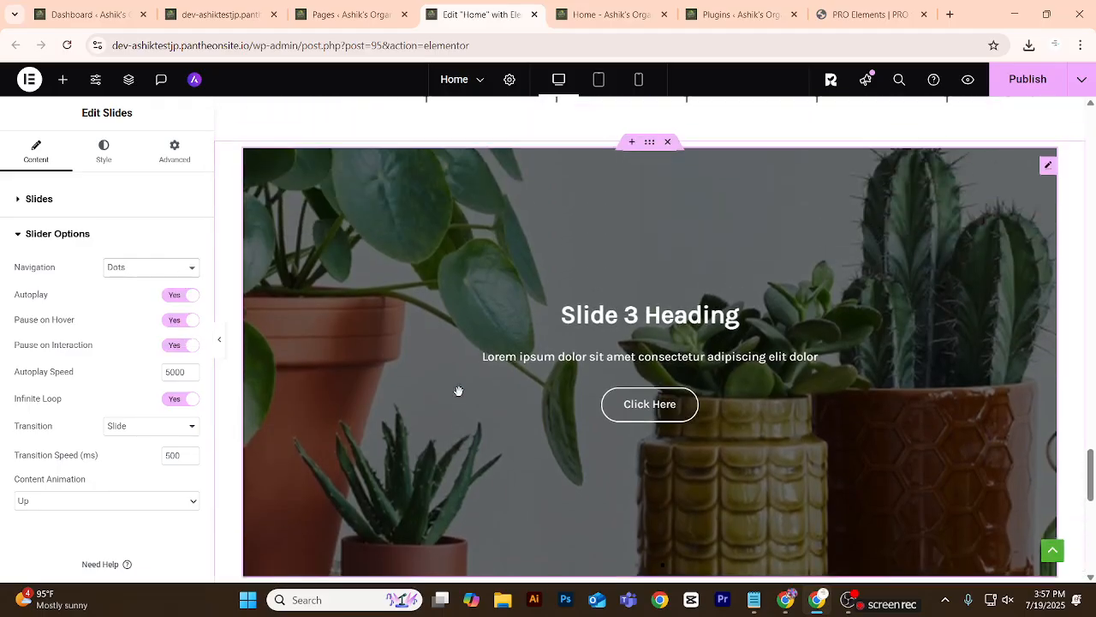
scroll(602, 514, "down", 3)
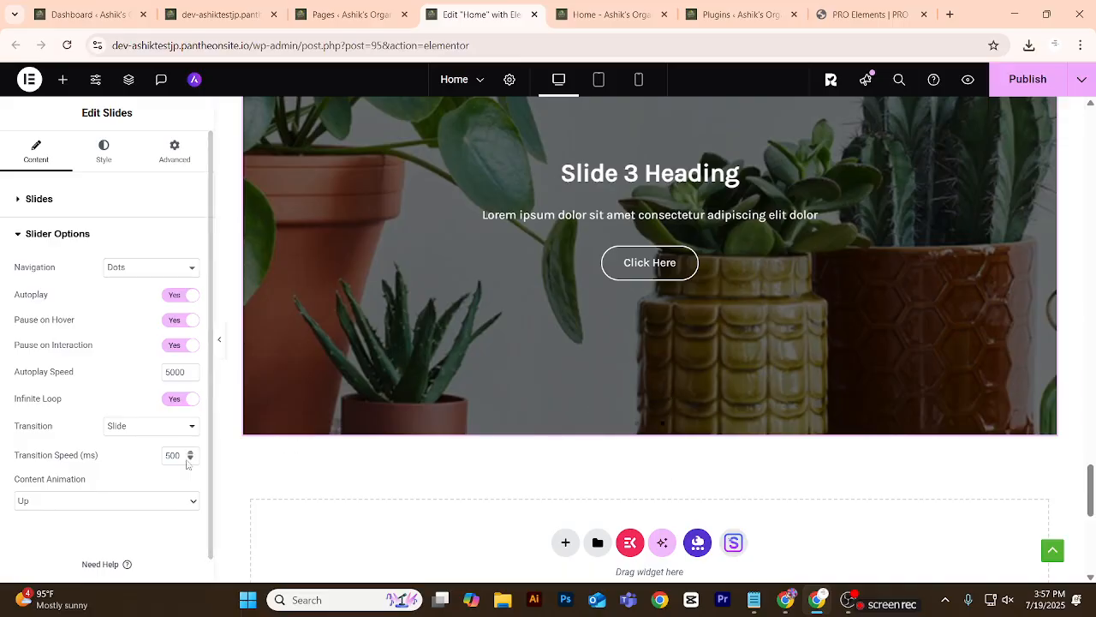
Set the slider's content animation to Down and check it on the canvas.
left_click(164, 500)
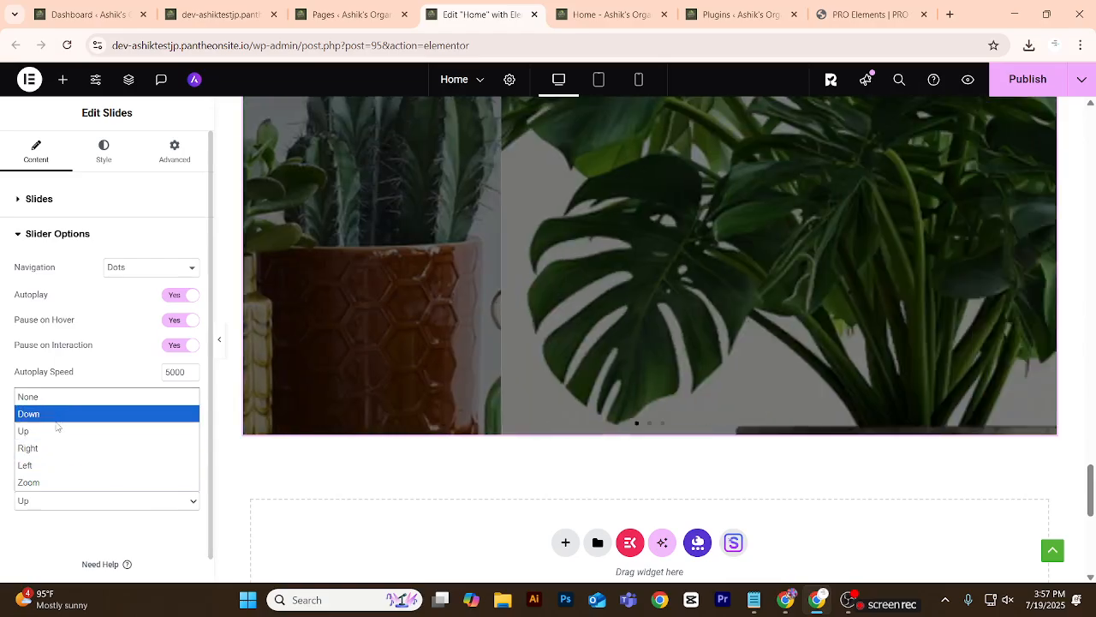
left_click(56, 418)
scroll(384, 474, "up", 3)
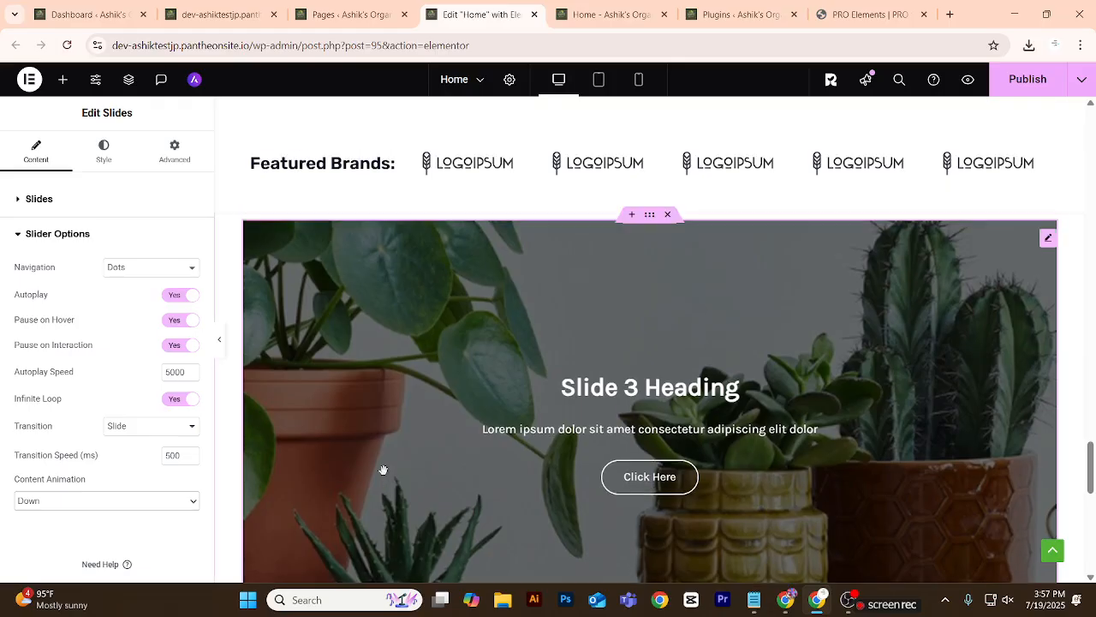
scroll(383, 469, "down", 3)
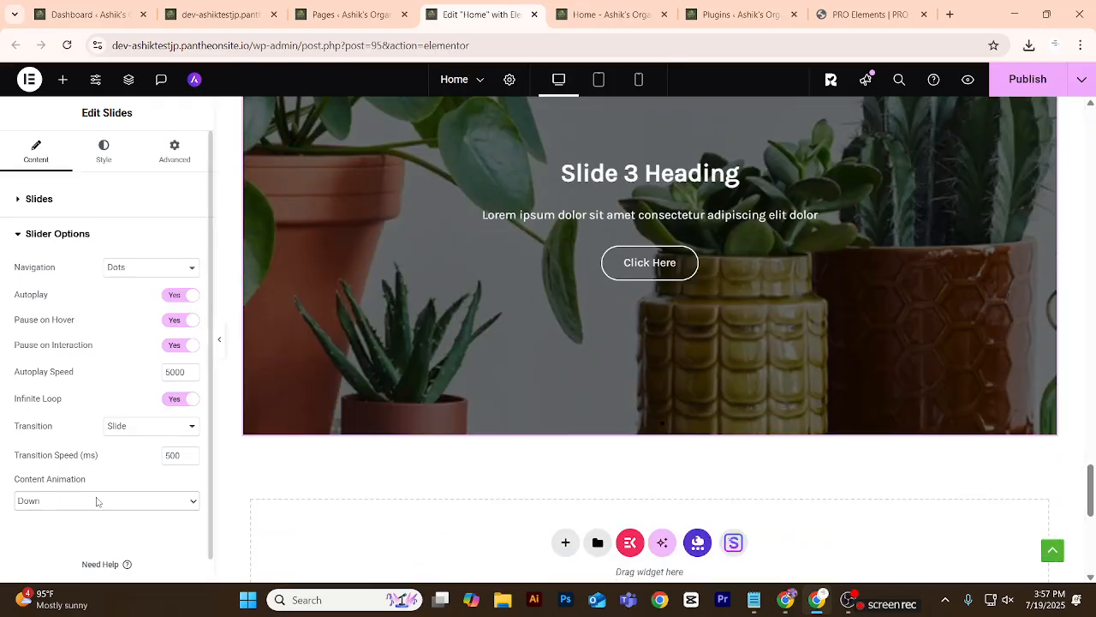
left_click(96, 502)
left_click(67, 423)
Try the Fade transition on the slider, and set the transition back to Slide.
left_click(149, 431)
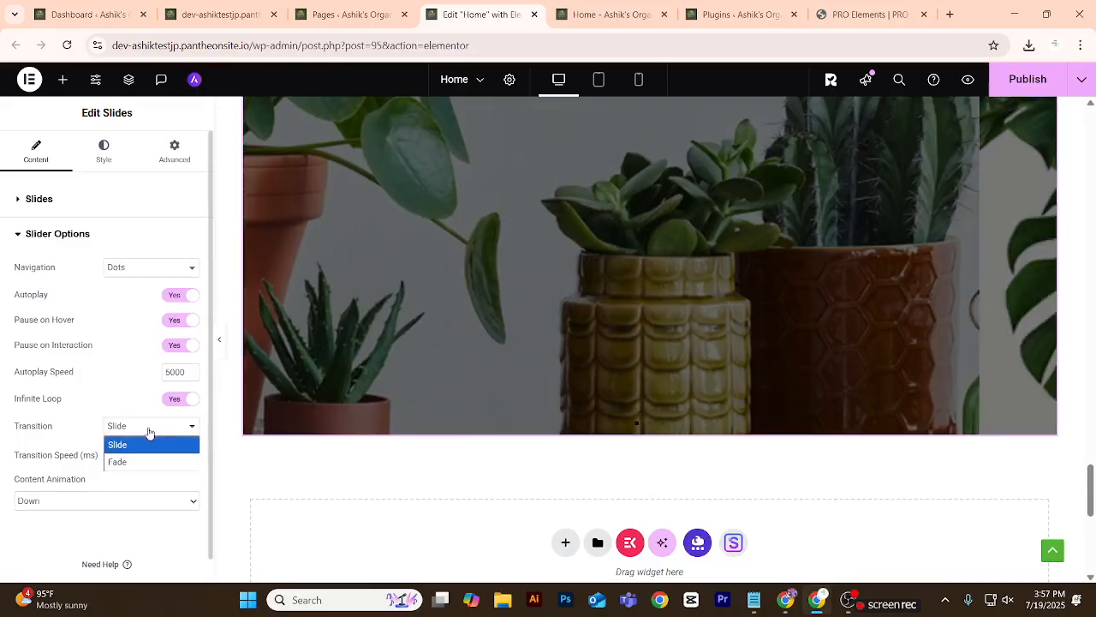
left_click(142, 461)
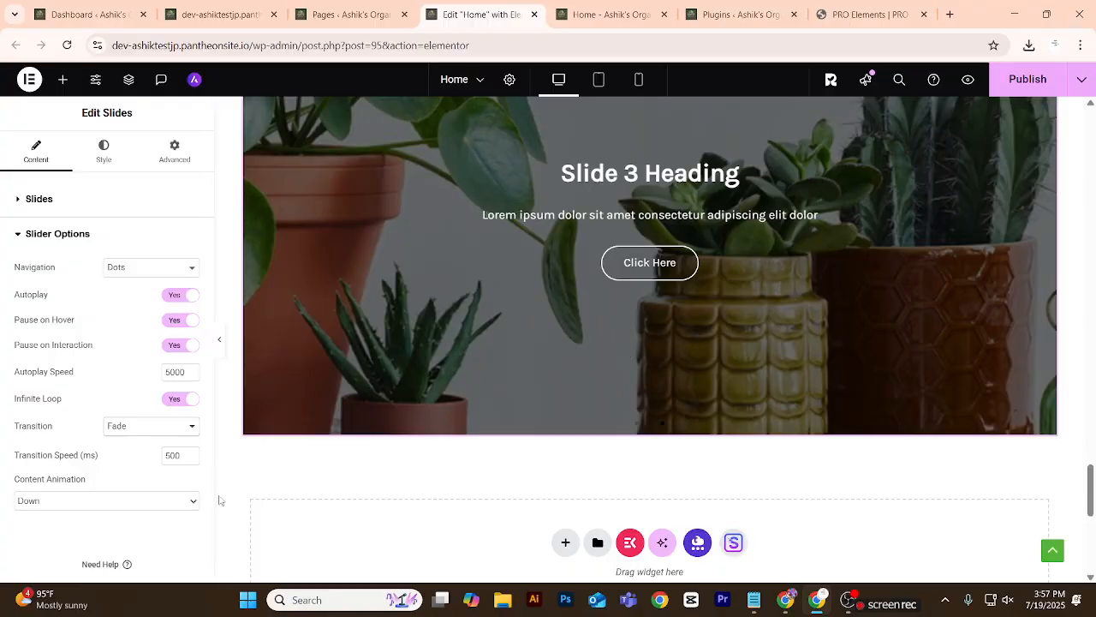
left_click(164, 432)
left_click(152, 445)
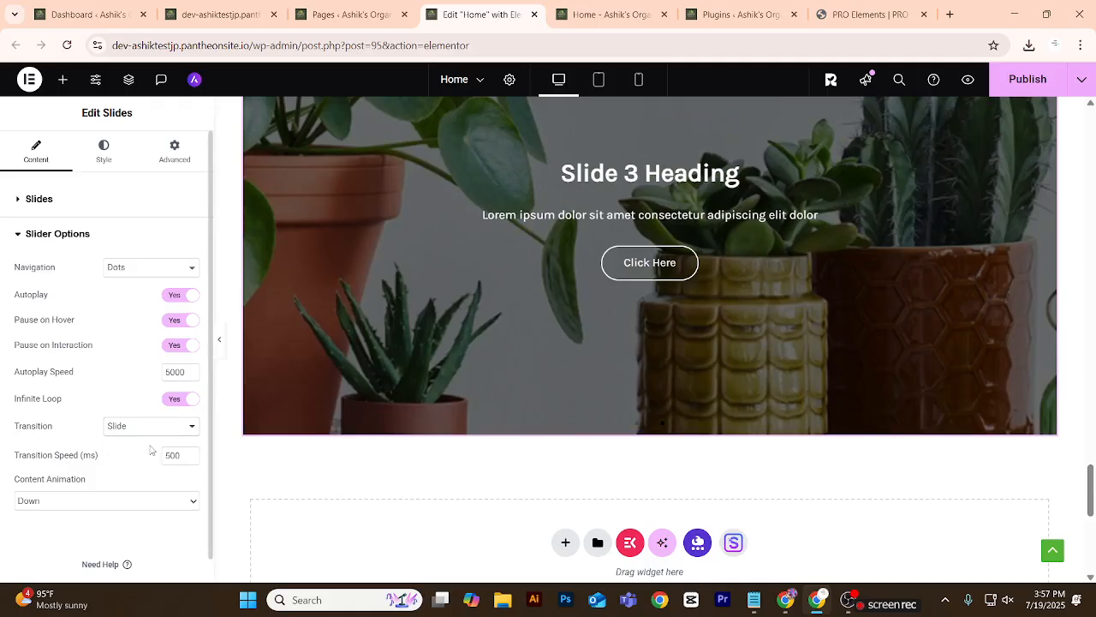
Set the slider's navigation to Arrows and Dots.
left_click(182, 268)
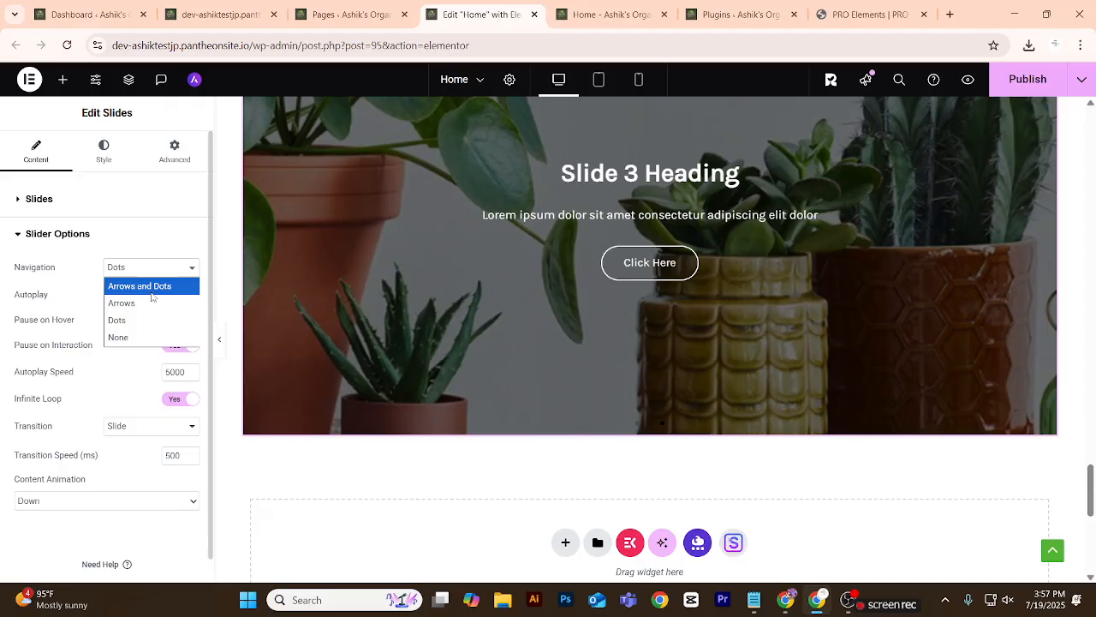
left_click(155, 284)
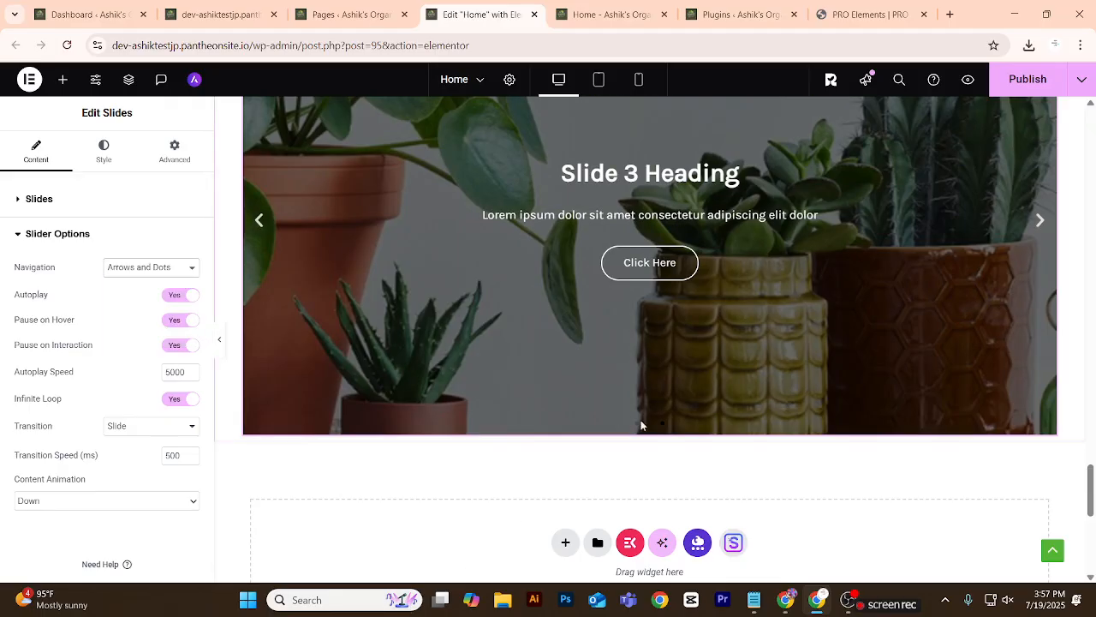
Set the colour of the slider's navigation arrows to red #FF4949 in the style settings.
left_click(103, 154)
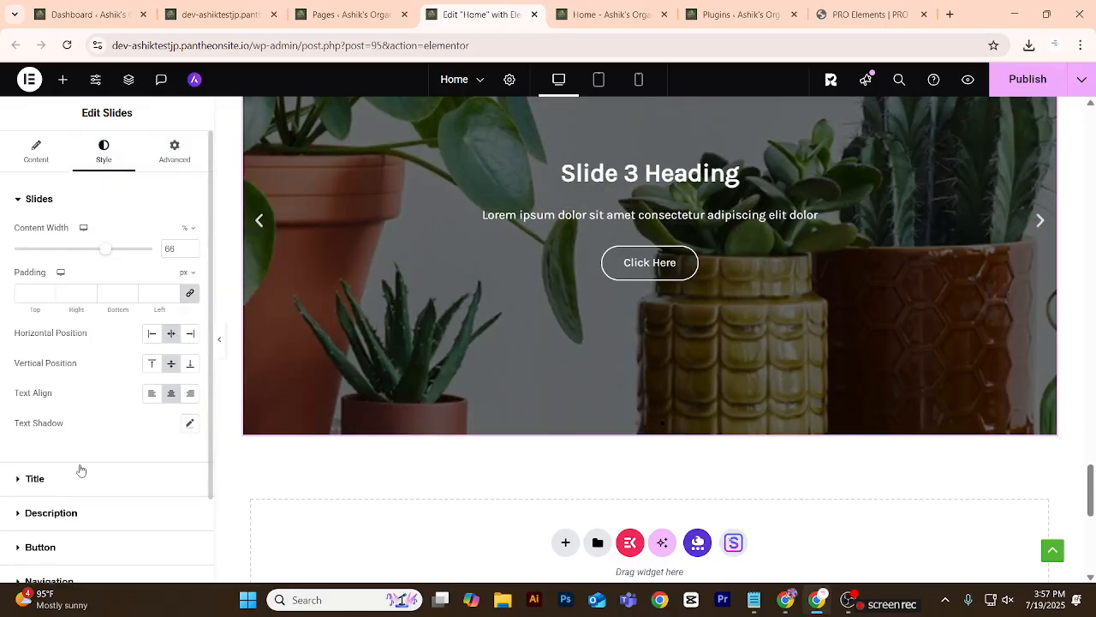
scroll(81, 465, "down", 2)
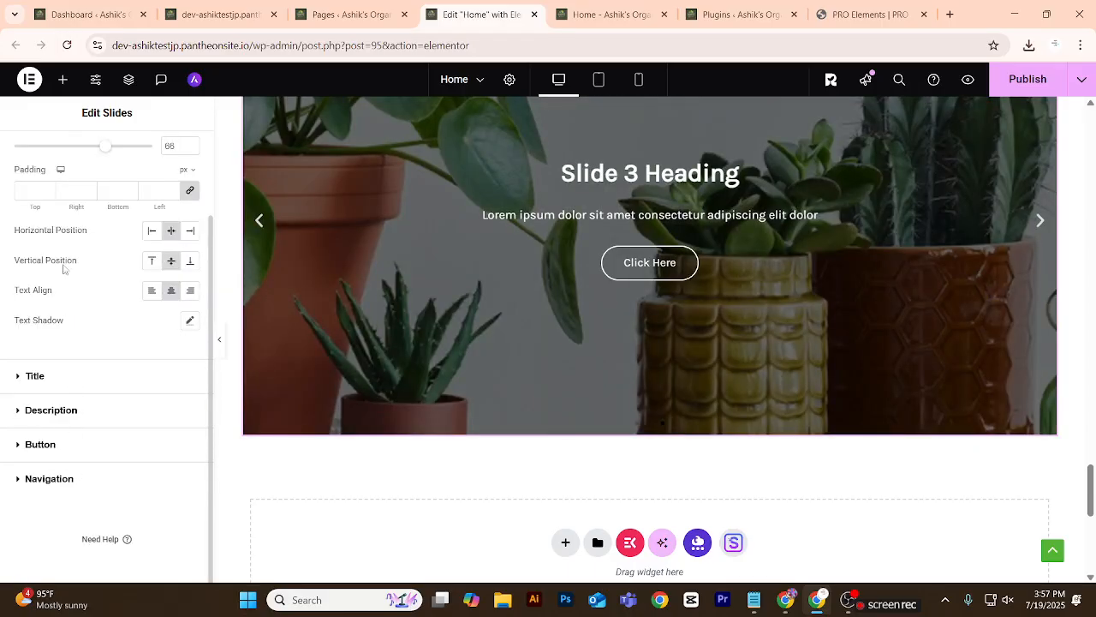
scroll(62, 269, "up", 2)
left_click(40, 205)
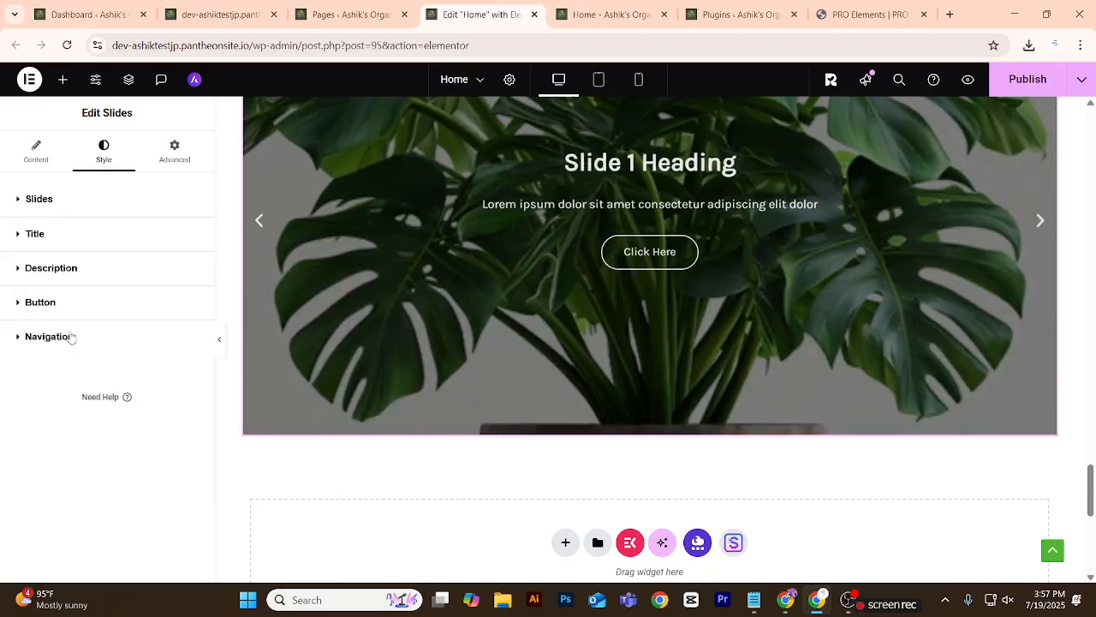
left_click(64, 310)
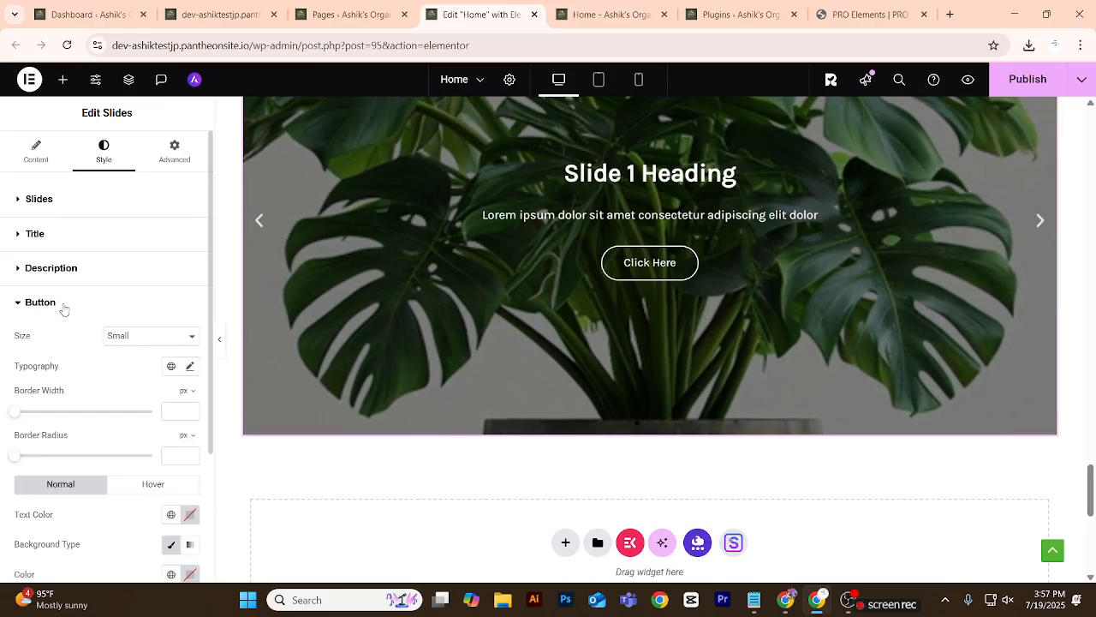
left_click(63, 308)
left_click(69, 336)
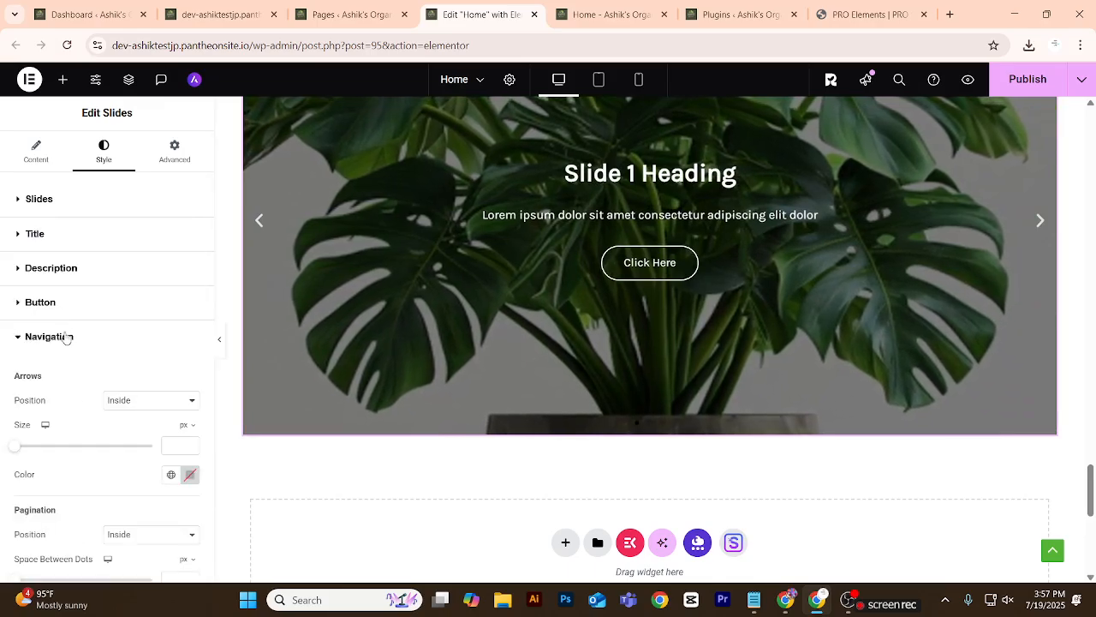
scroll(69, 334, "down", 3)
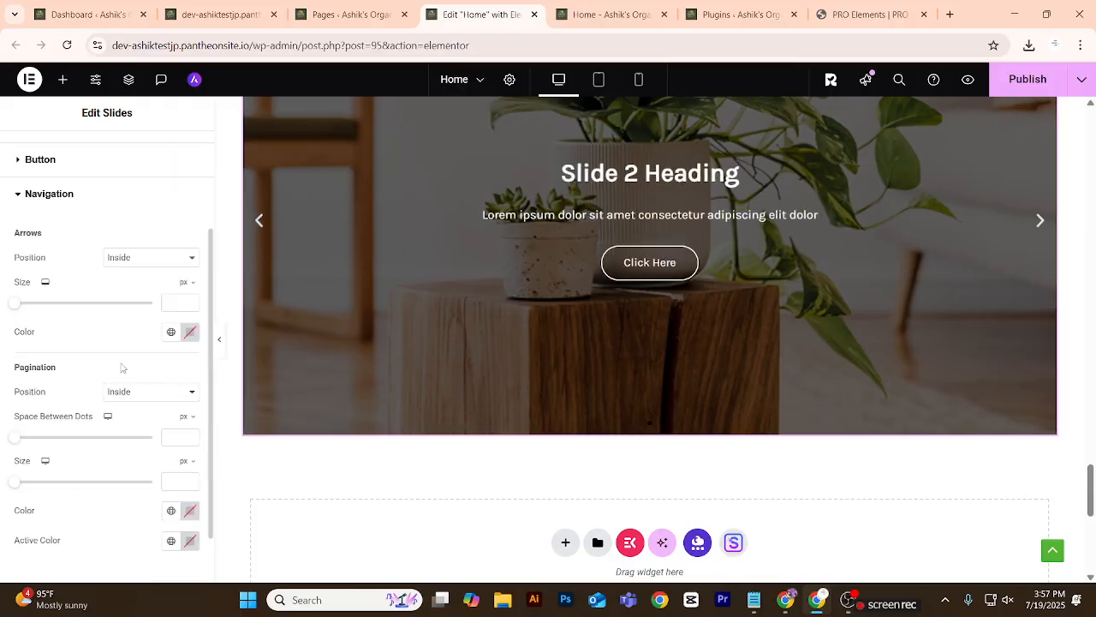
left_click(190, 335)
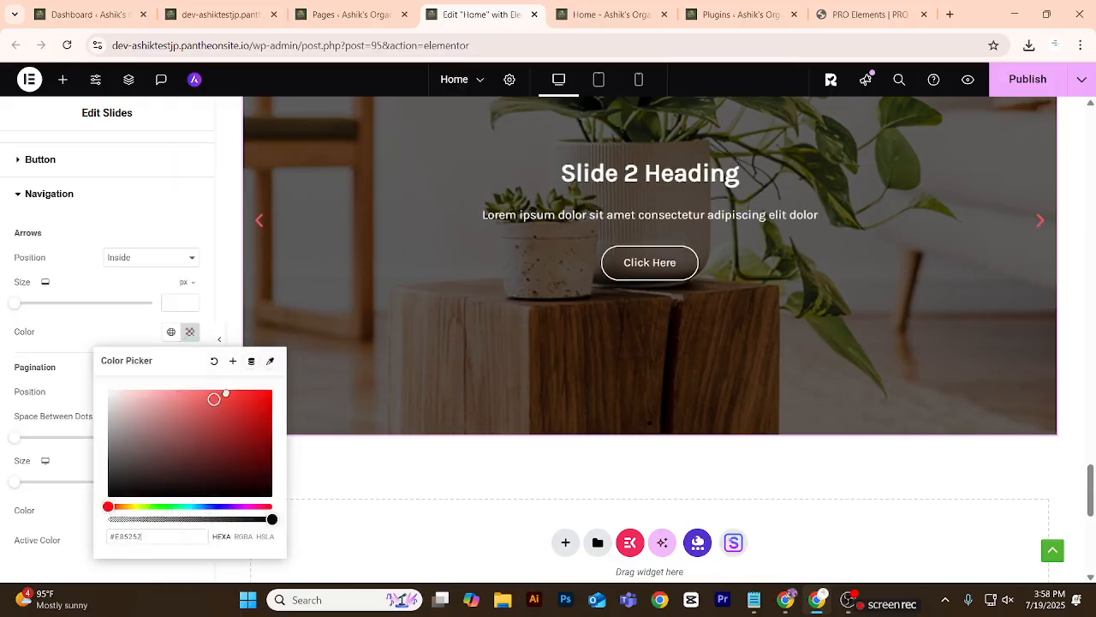
left_click_drag(234, 388, 225, 391)
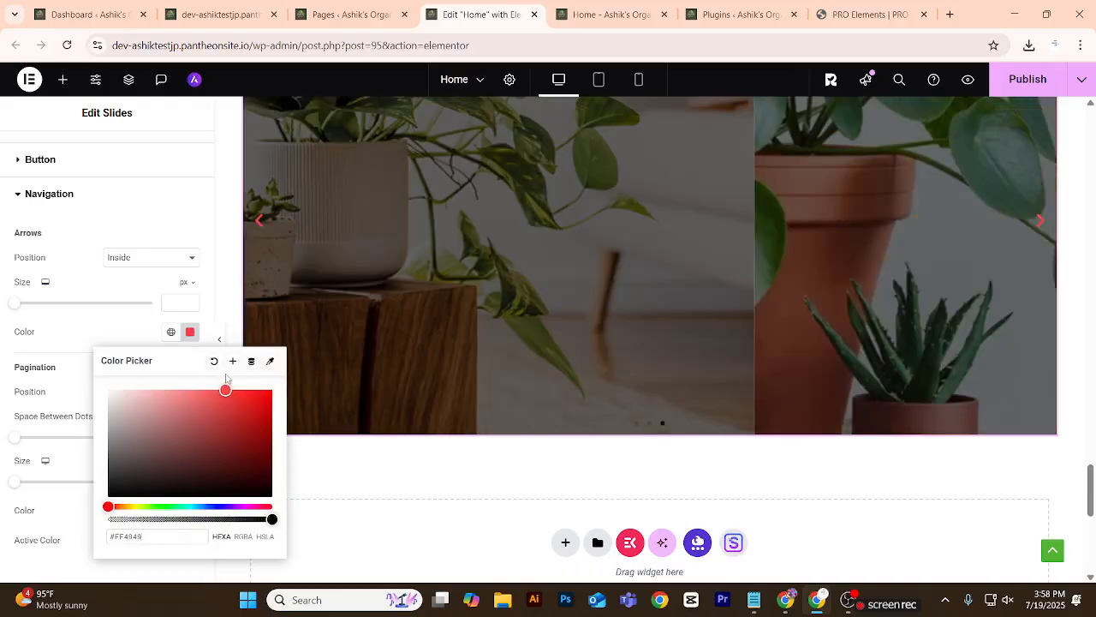
scroll(67, 275, "down", 1)
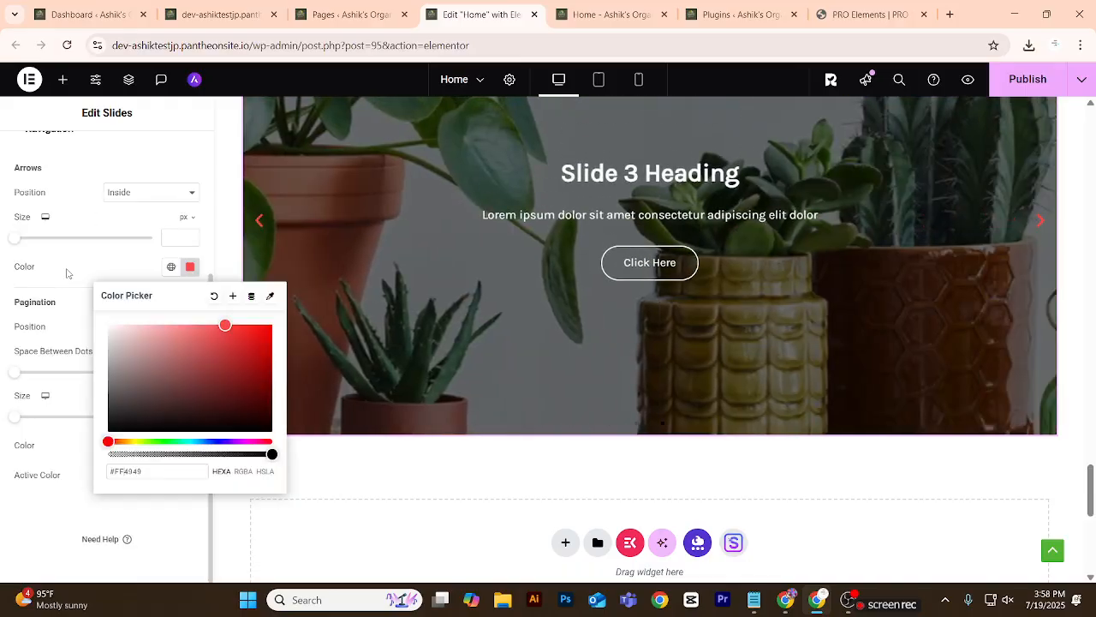
left_click(52, 444)
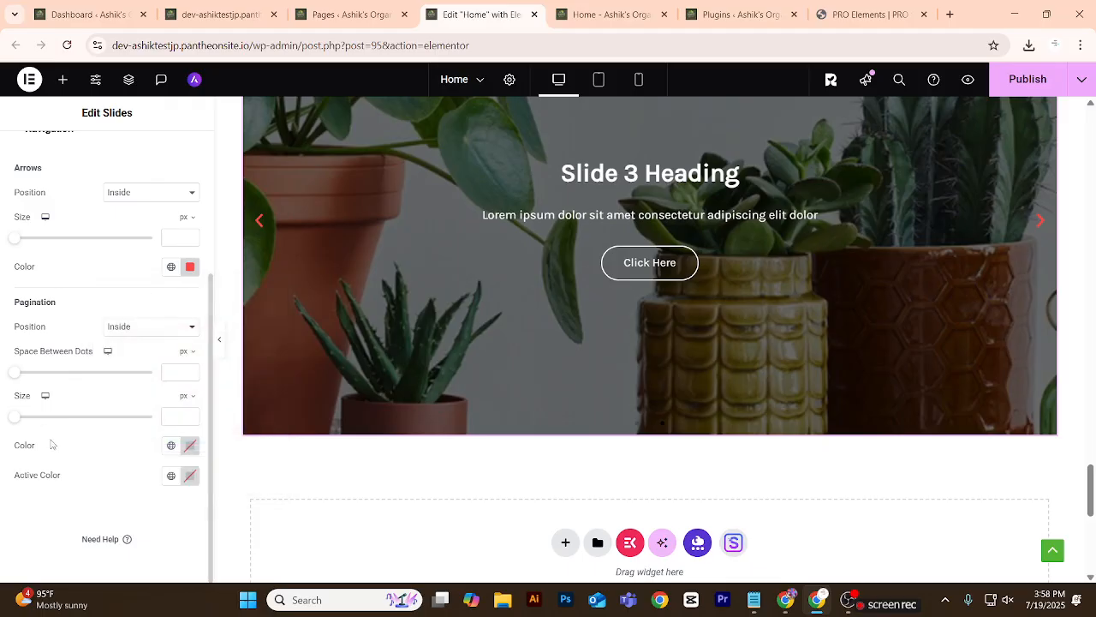
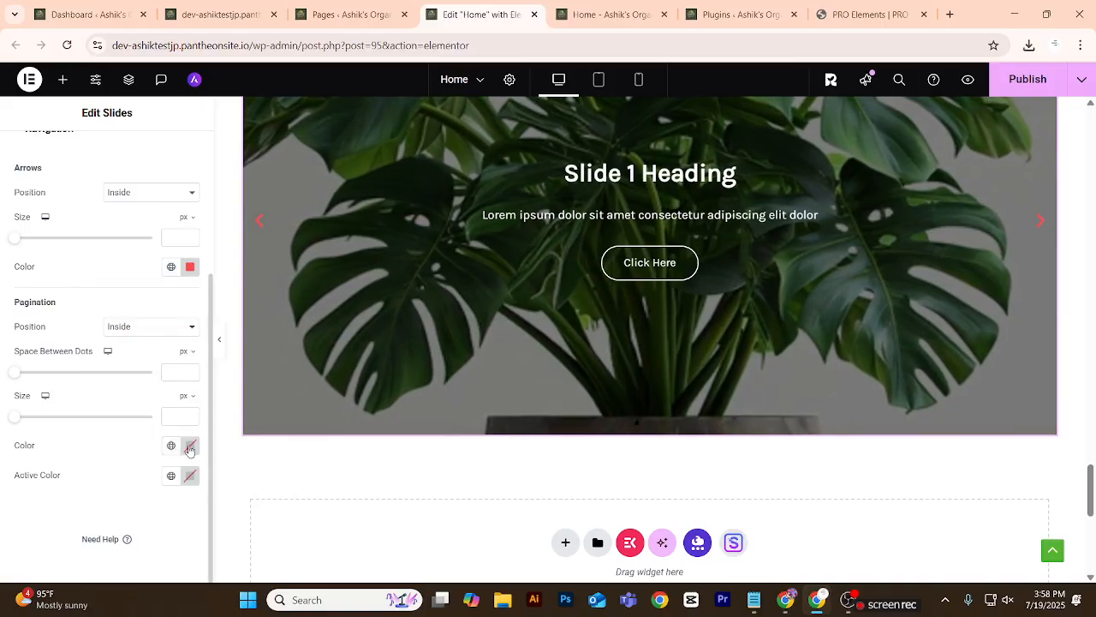
Set the slider's pagination dots to red #FF0000 and the active dot to light red #FF7979.
left_click(190, 447)
left_click_drag(207, 333, 237, 280)
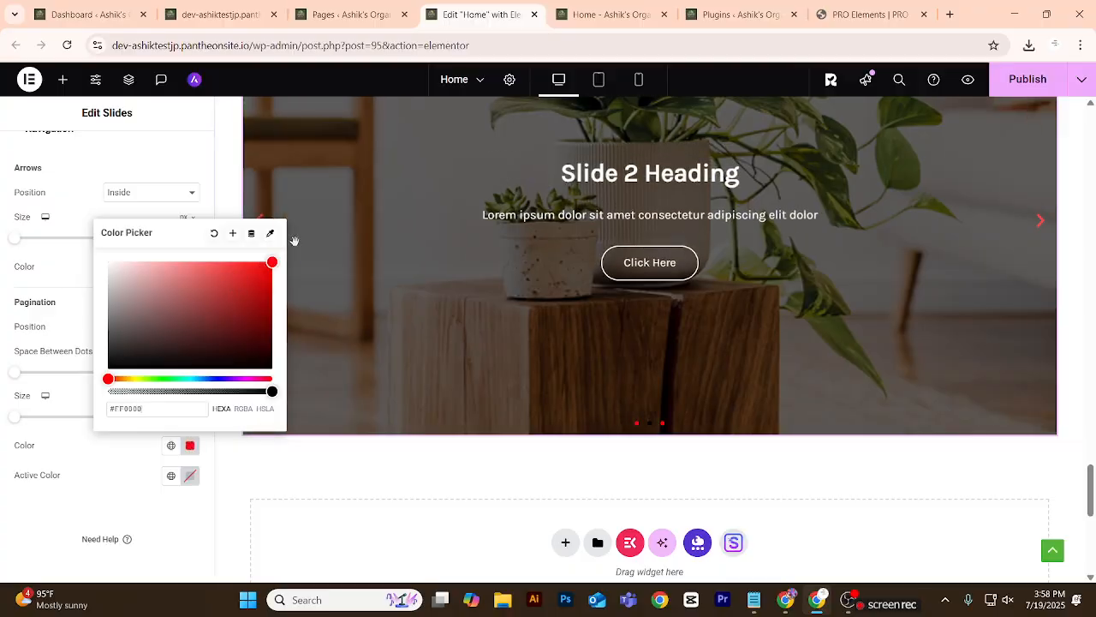
left_click(401, 494)
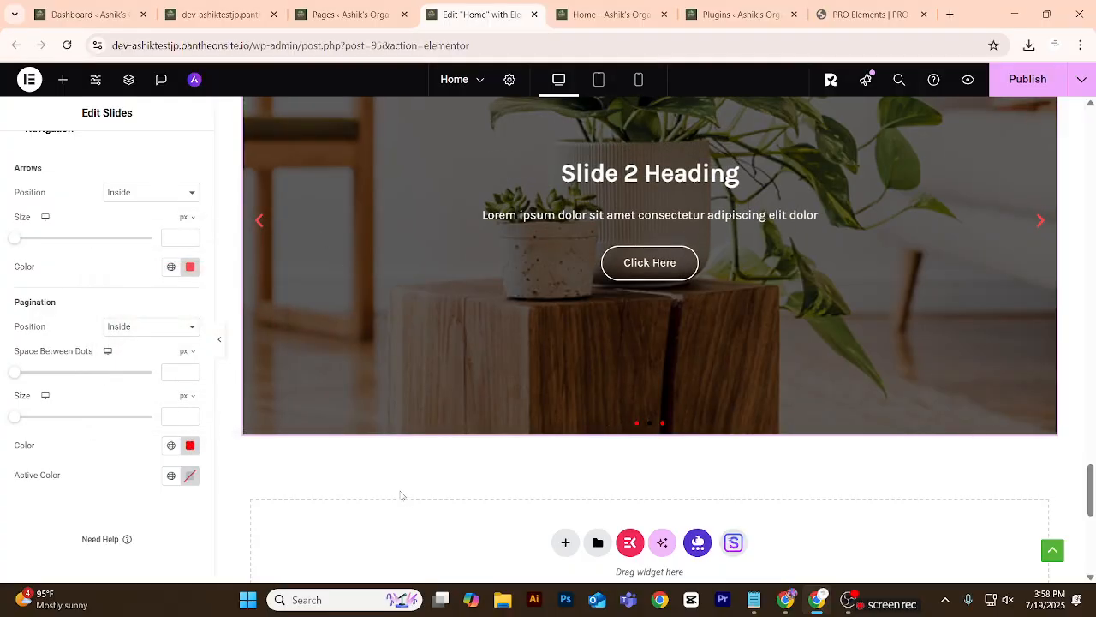
left_click(190, 477)
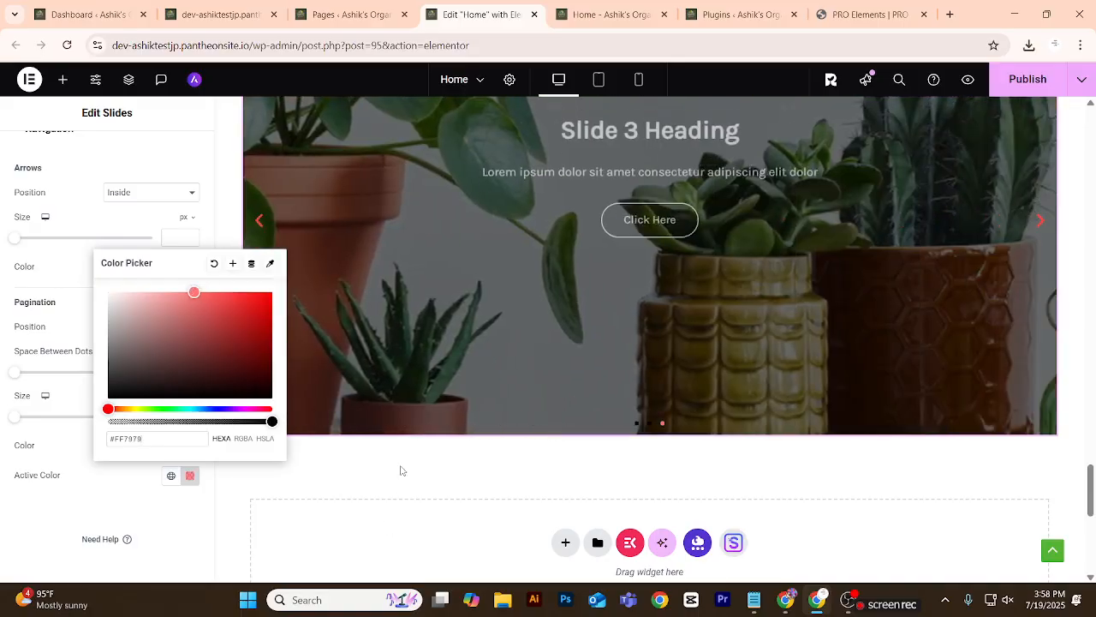
left_click(400, 474)
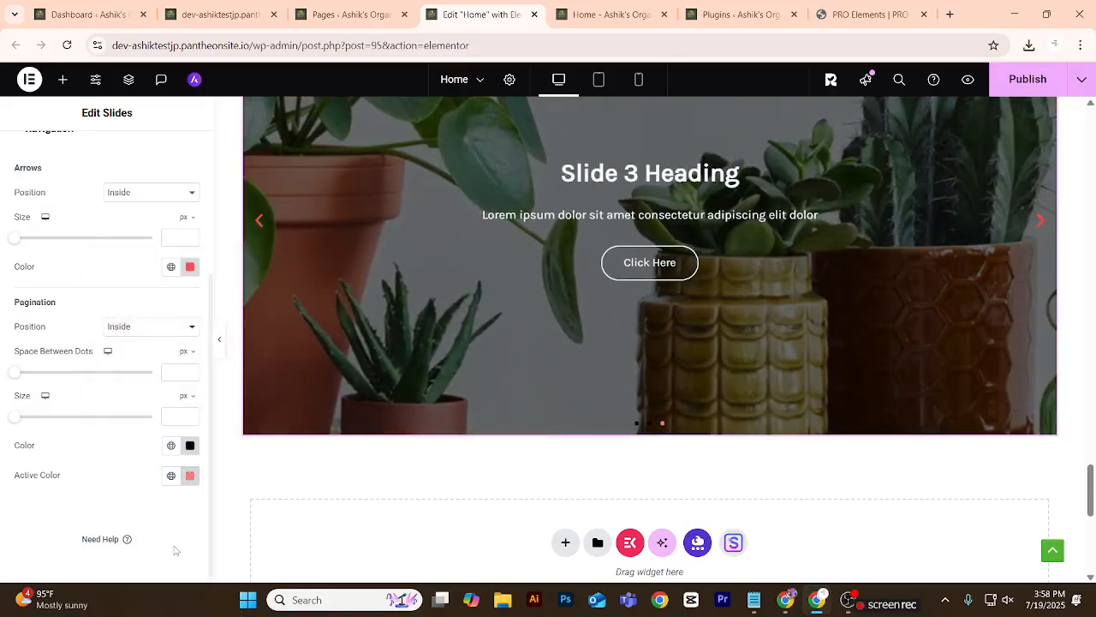
Set the slider's pagination dot colour to red #F60000 and the active dot colour to green #00E623.
left_click(190, 445)
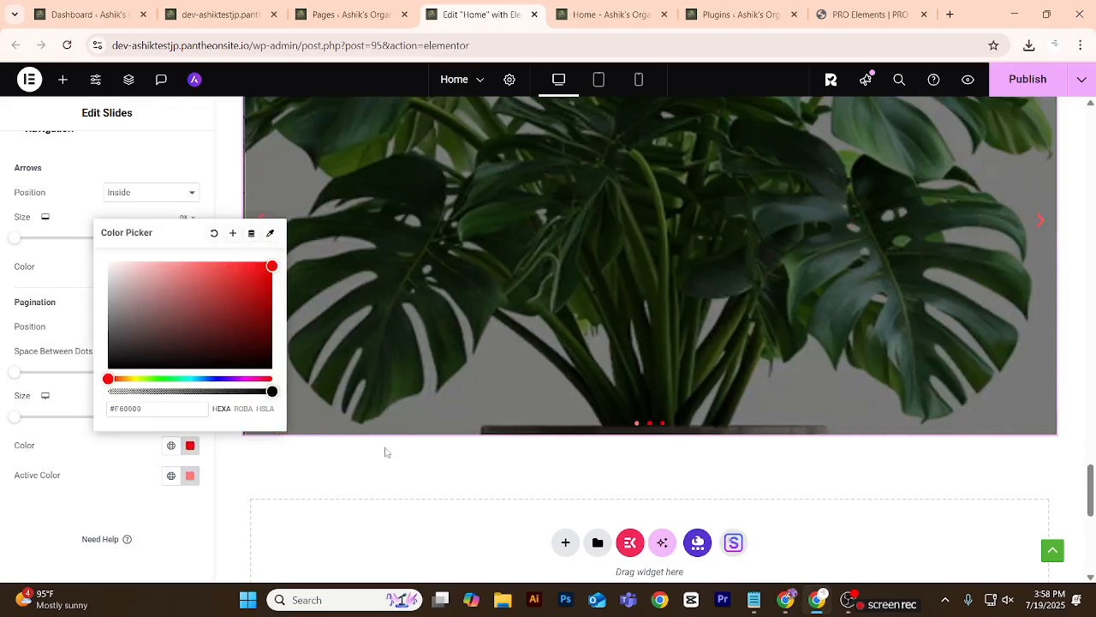
left_click(392, 470)
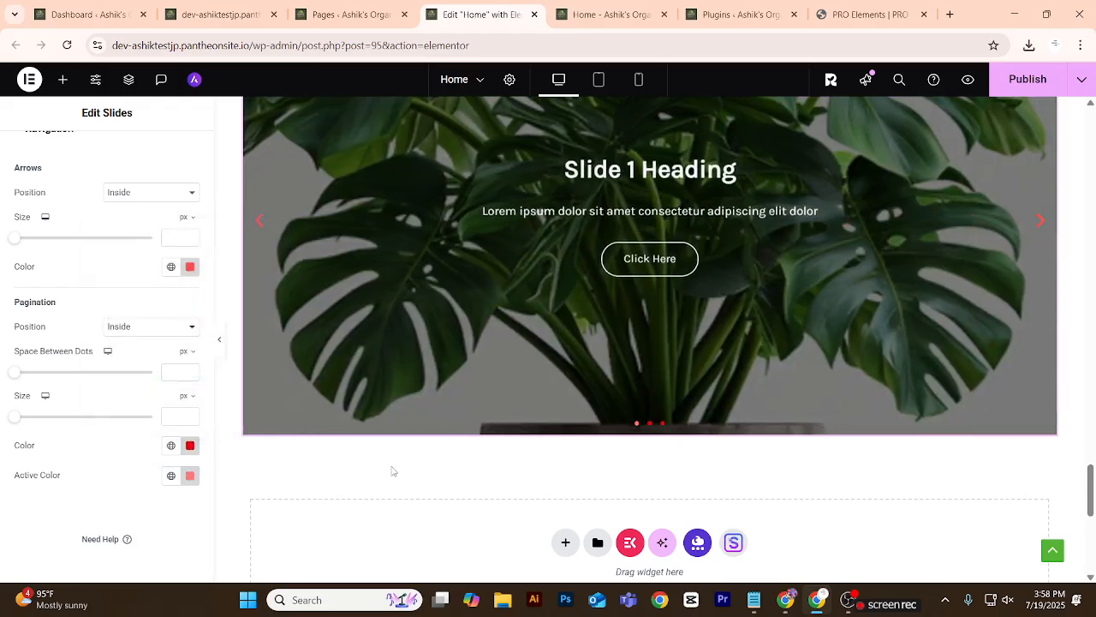
left_click(190, 476)
left_click(155, 409)
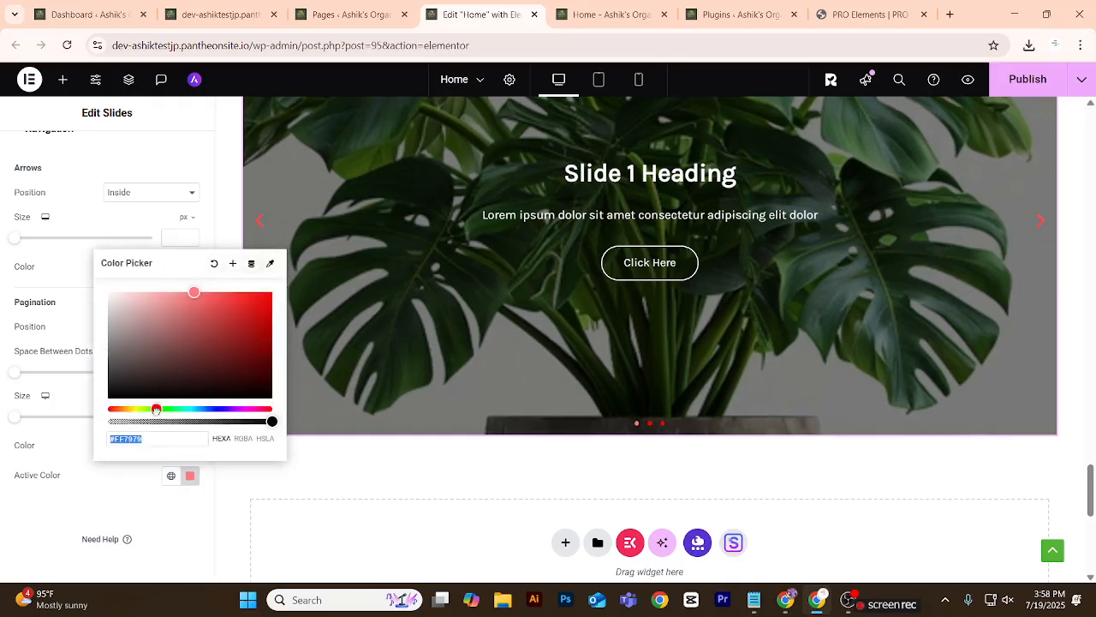
left_click_drag(190, 338, 278, 307)
left_click(394, 502)
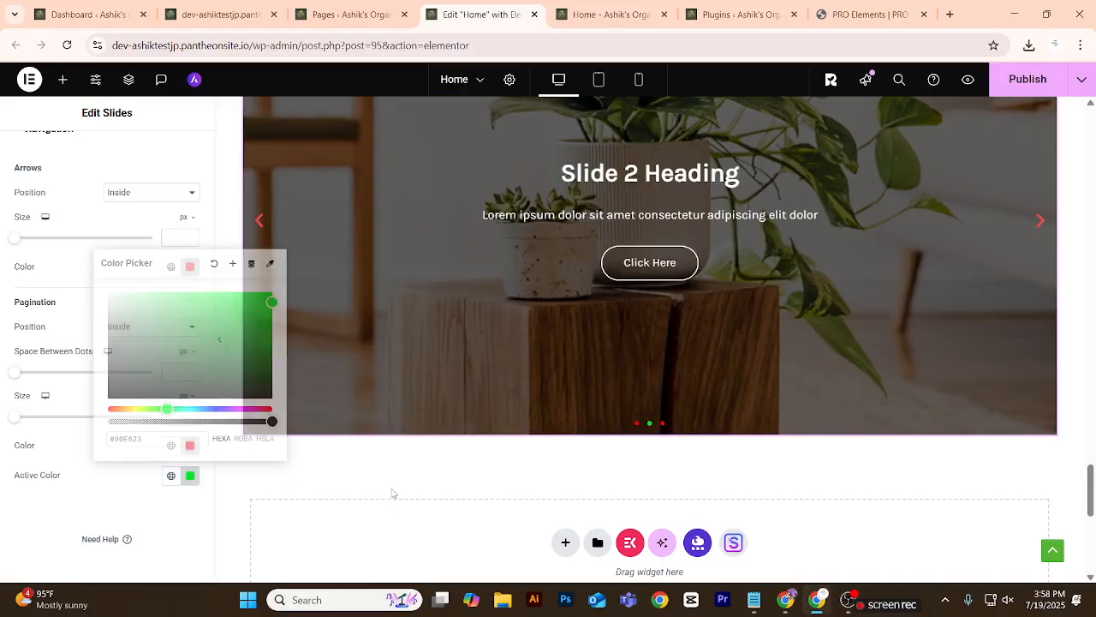
Check the slider's arrows and dots on the full-width canvas, and collapse its navigation style settings.
left_click(221, 347)
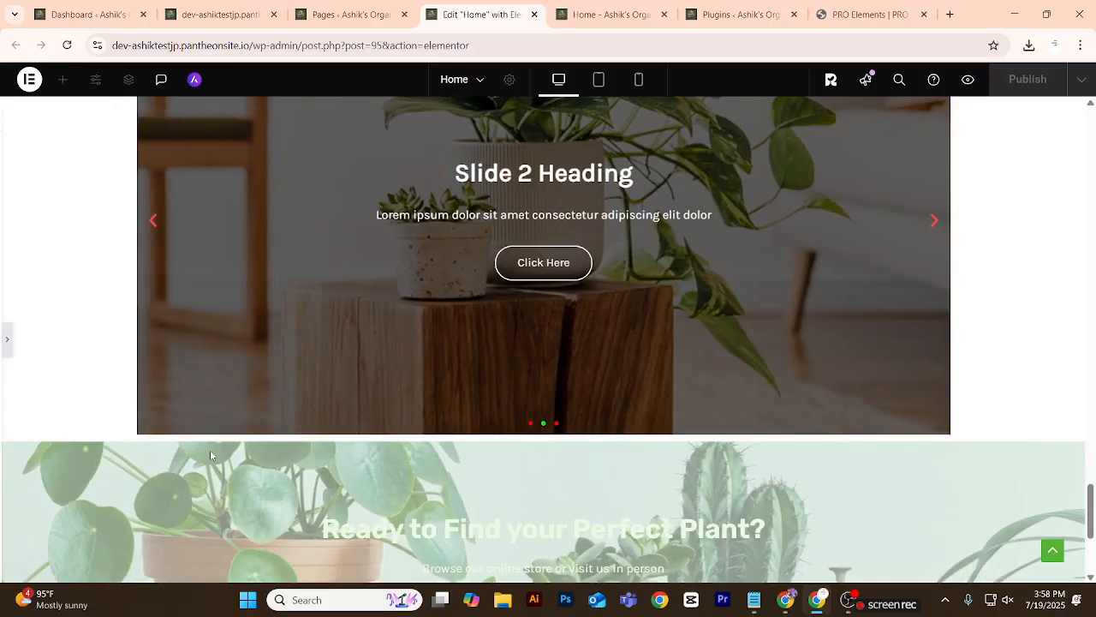
scroll(202, 451, "up", 4)
scroll(203, 456, "down", 3)
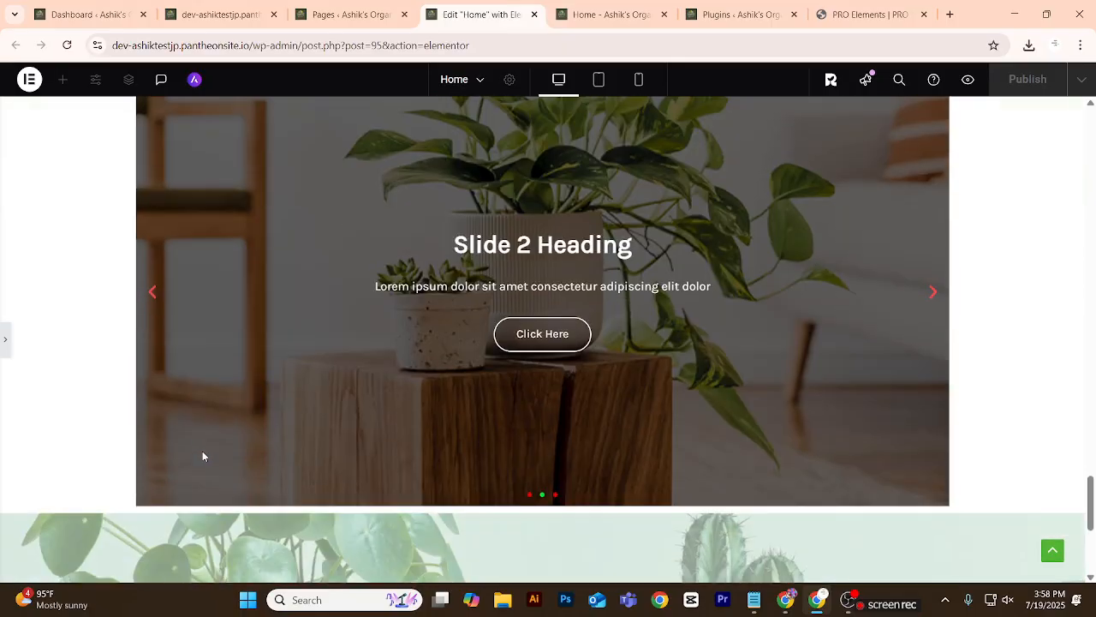
left_click(3, 343)
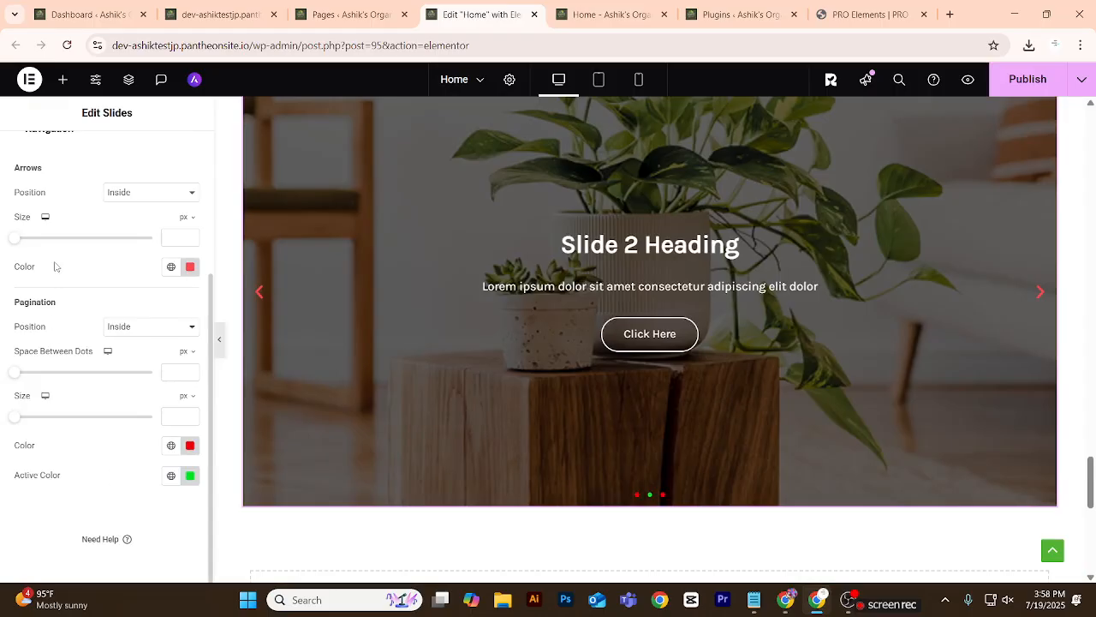
scroll(72, 343, "up", 3)
left_click(59, 347)
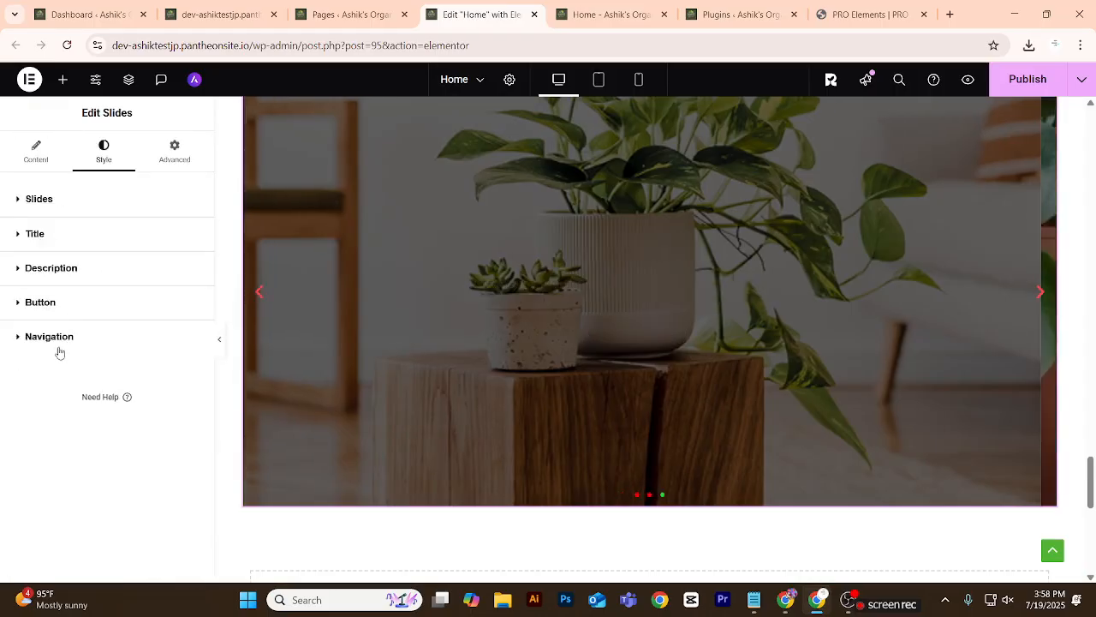
Delete the container holding the plant slider below Featured Brands.
scroll(383, 382, "up", 3)
scroll(382, 382, "down", 2)
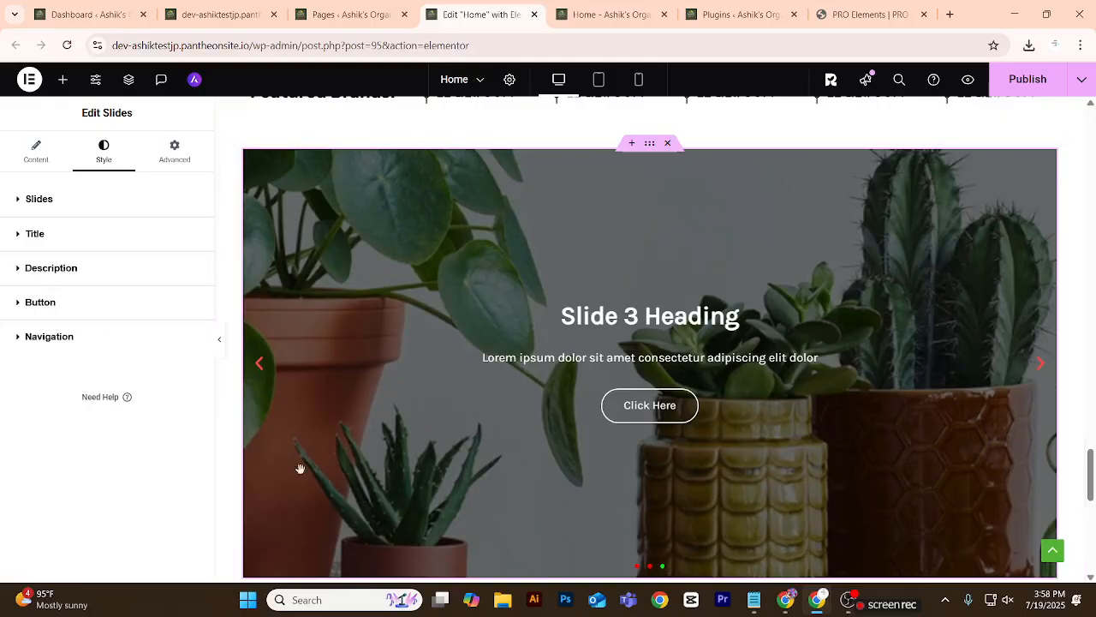
left_click(668, 143)
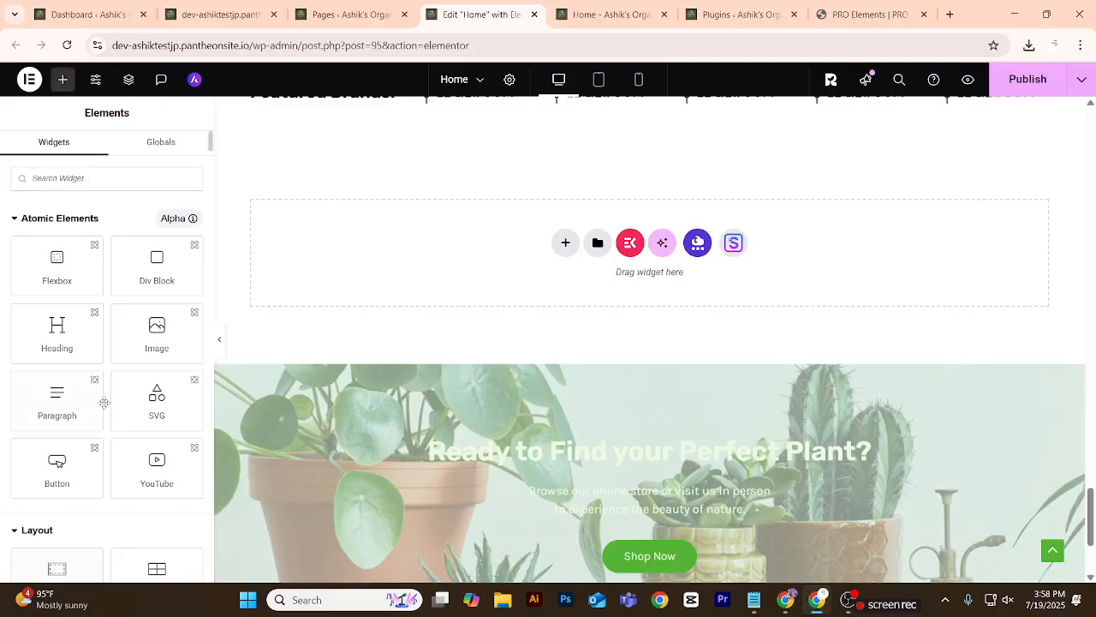
Check the remaining sections of the Figma design, and add a single-column flexbox container below Featured Brands.
scroll(100, 401, "down", 10)
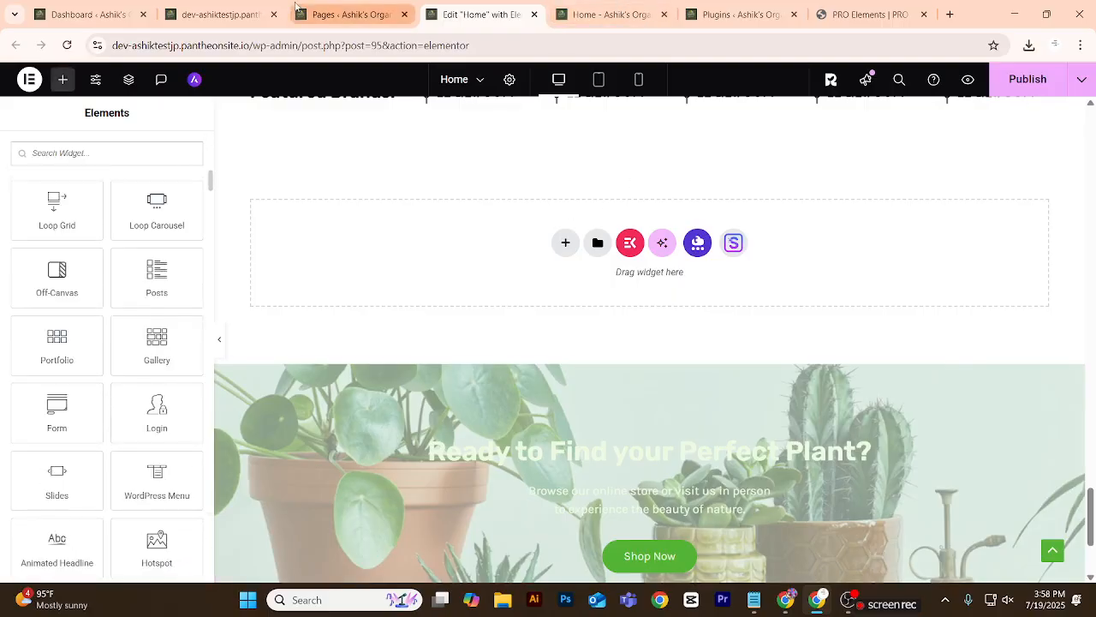
left_click(783, 599)
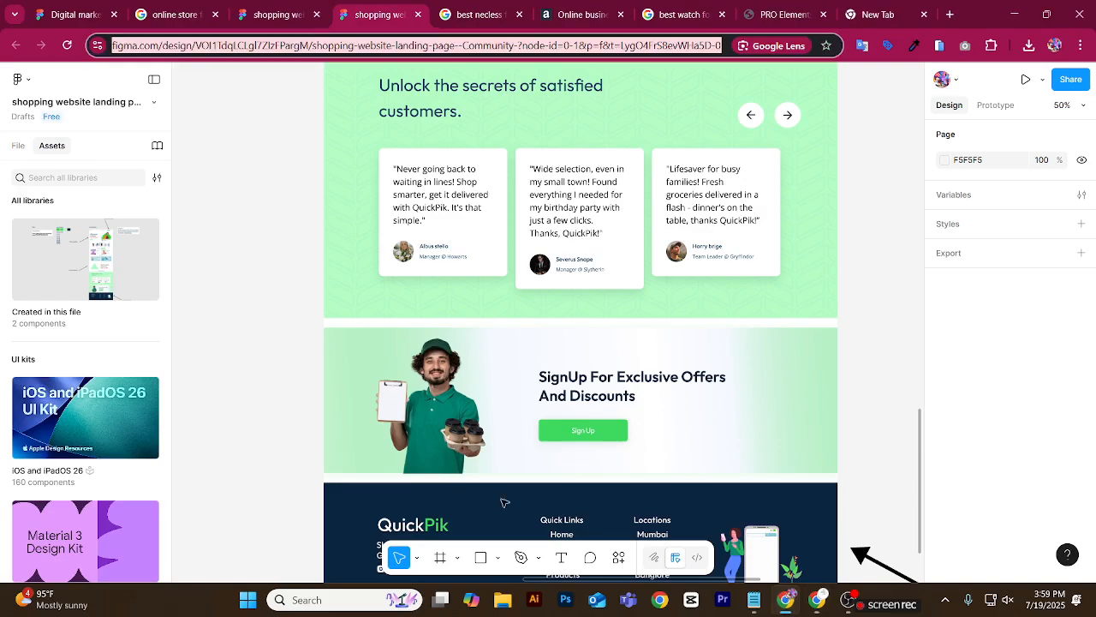
scroll(560, 313, "down", 3)
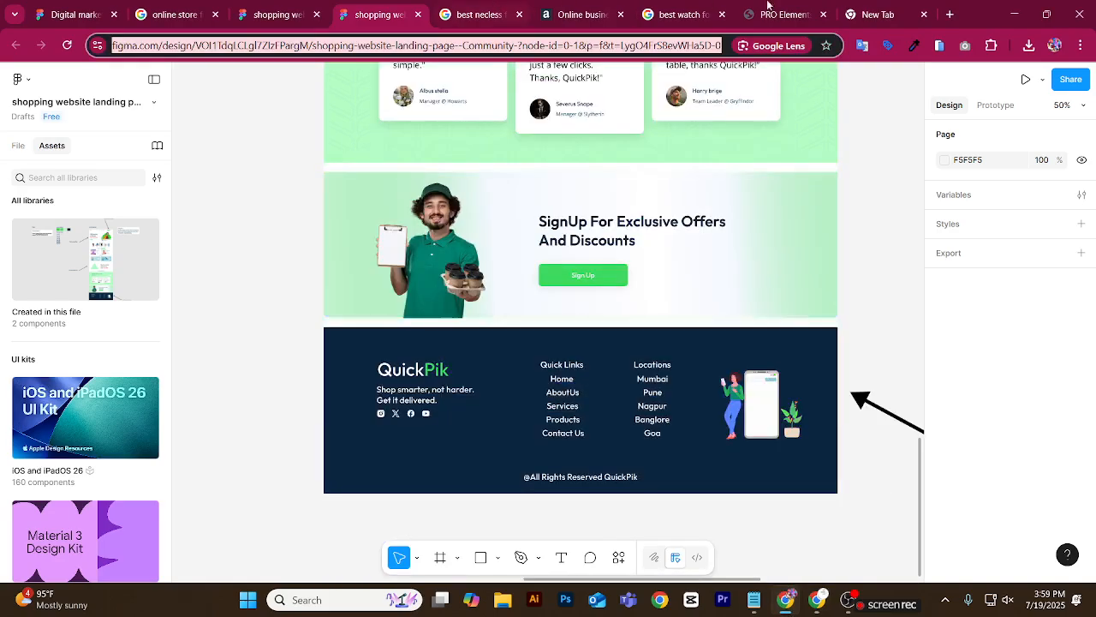
left_click(817, 599)
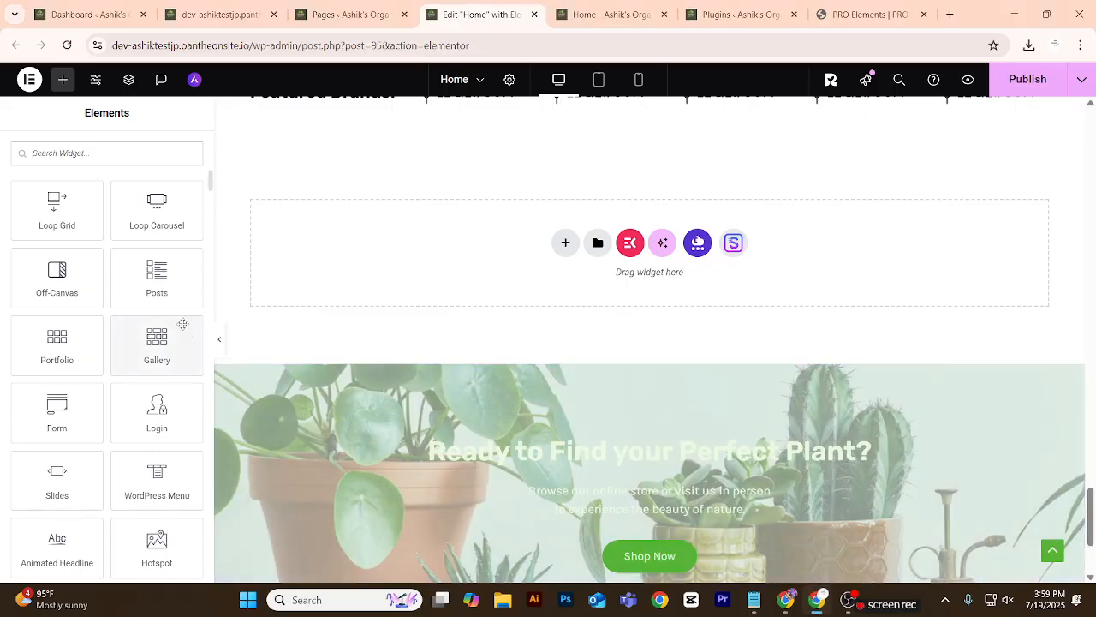
left_click(564, 244)
left_click(600, 296)
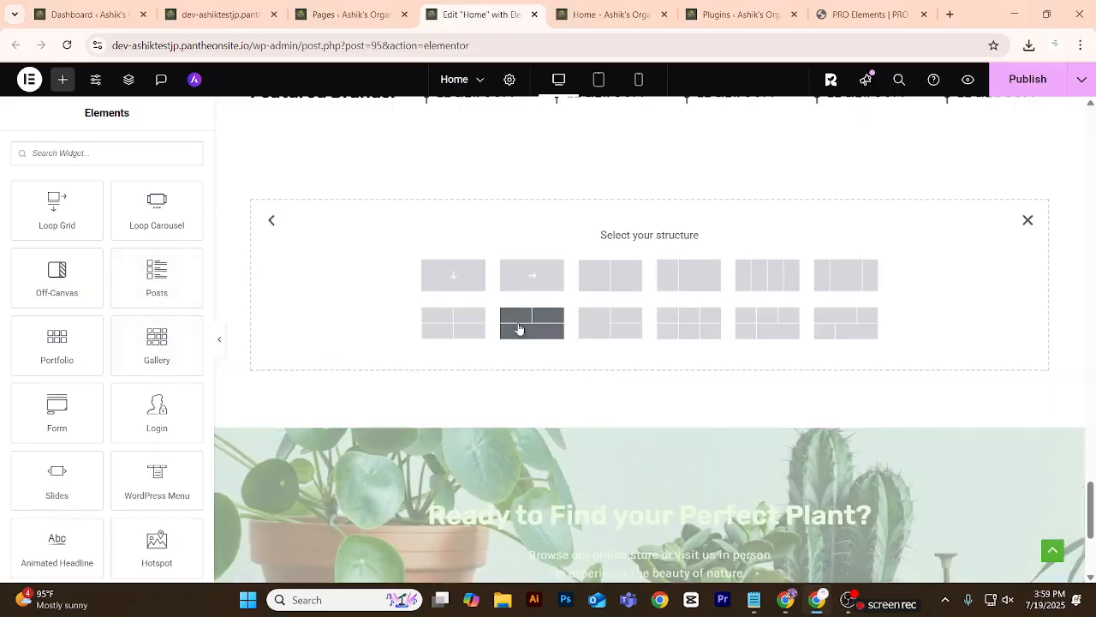
left_click(477, 284)
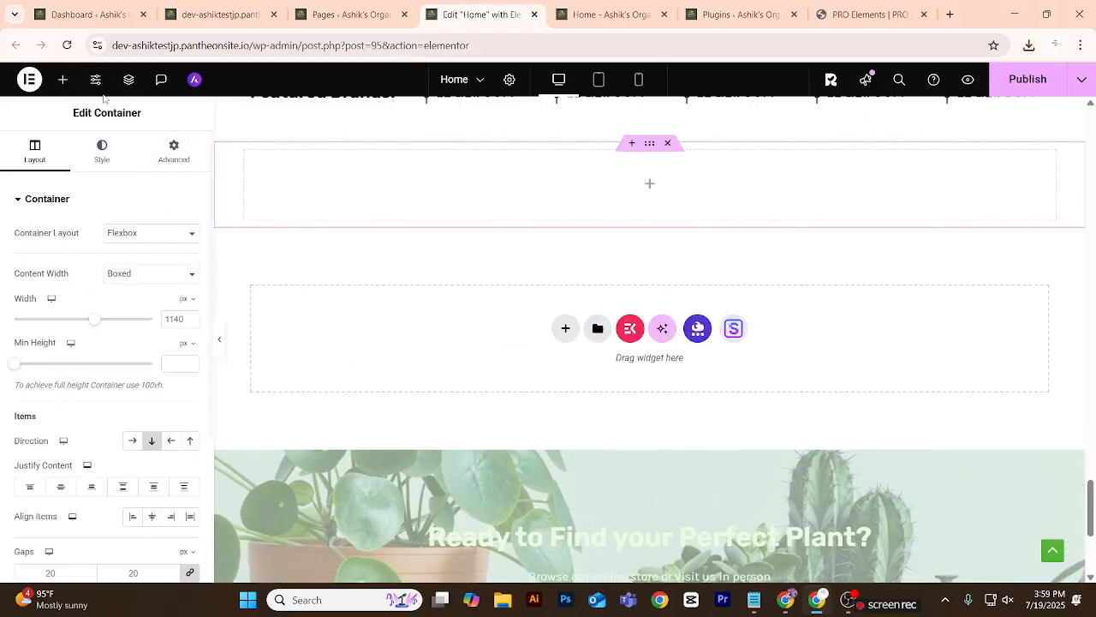
Find the ElementsKit Testimonial widget by searching for "revie" and place it in the new container.
left_click(63, 79)
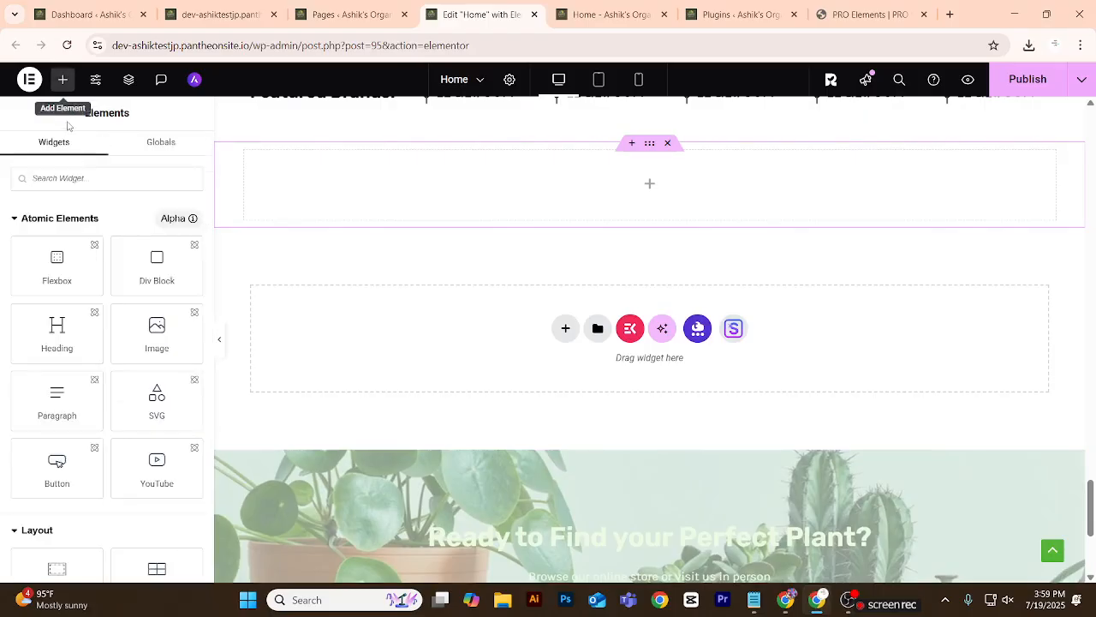
type("revie")
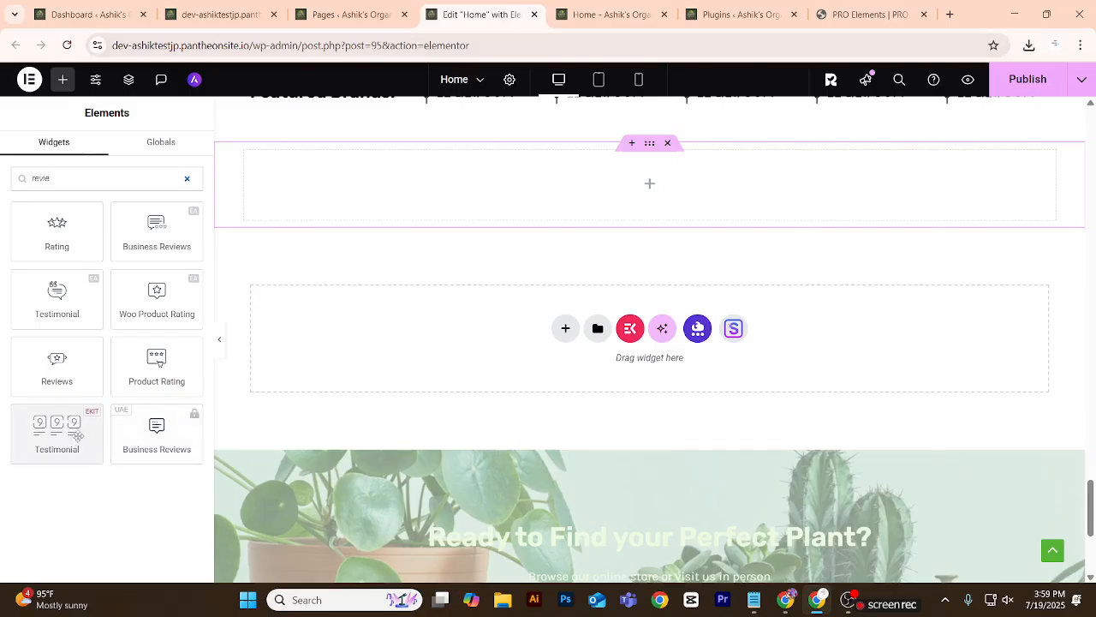
left_click_drag(64, 432, 326, 390)
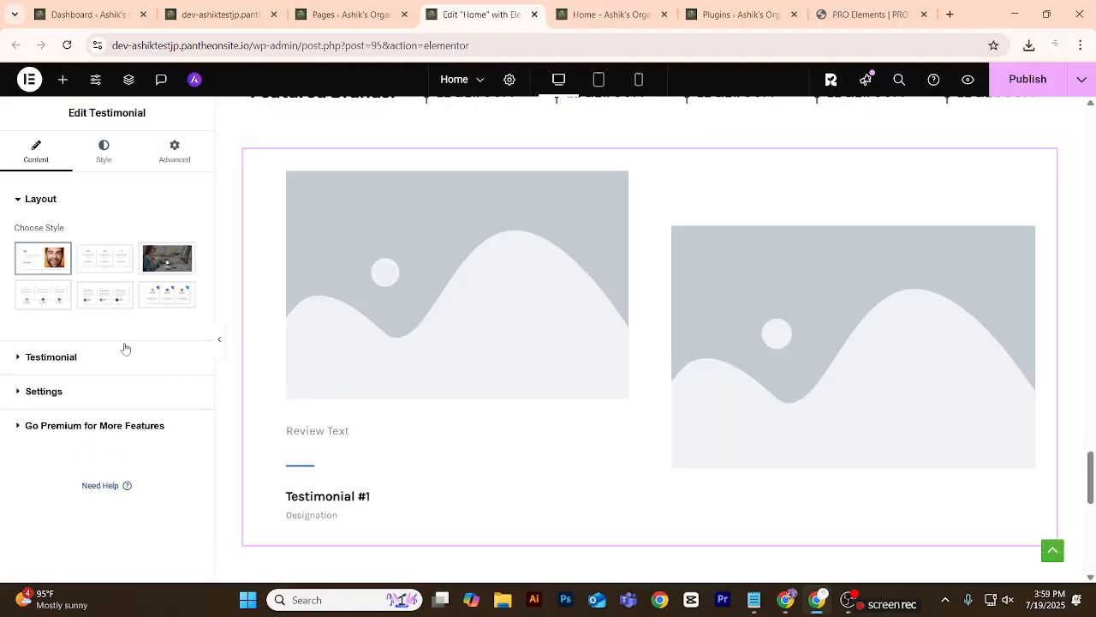
Try the second and fifth testimonial layout styles, and compare the widget with the customer testimonials section in the Figma design.
left_click(105, 259)
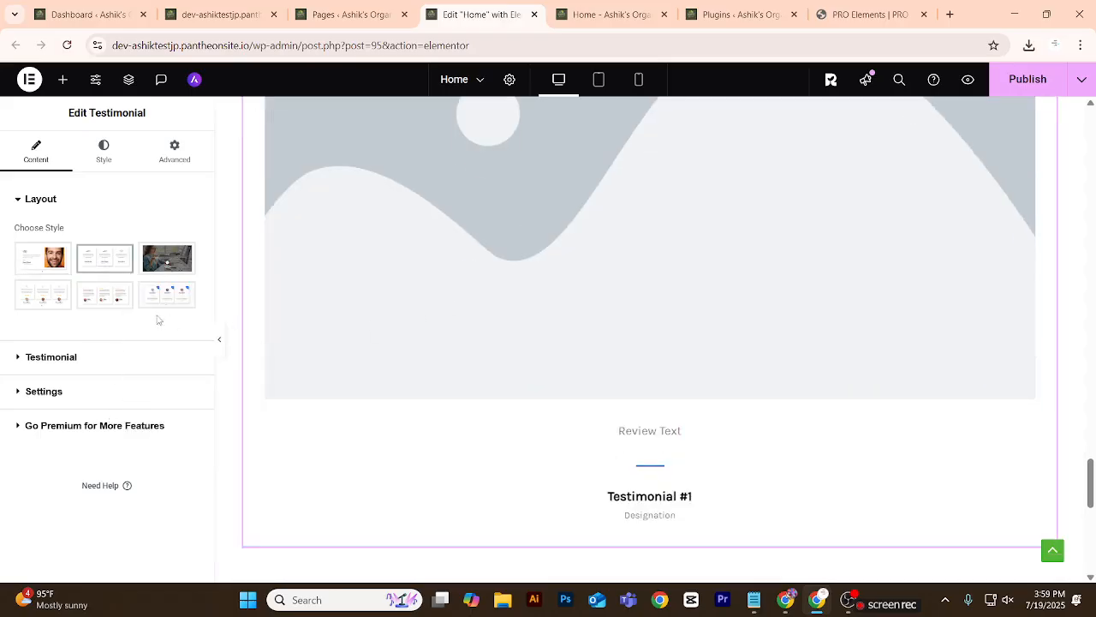
left_click(101, 296)
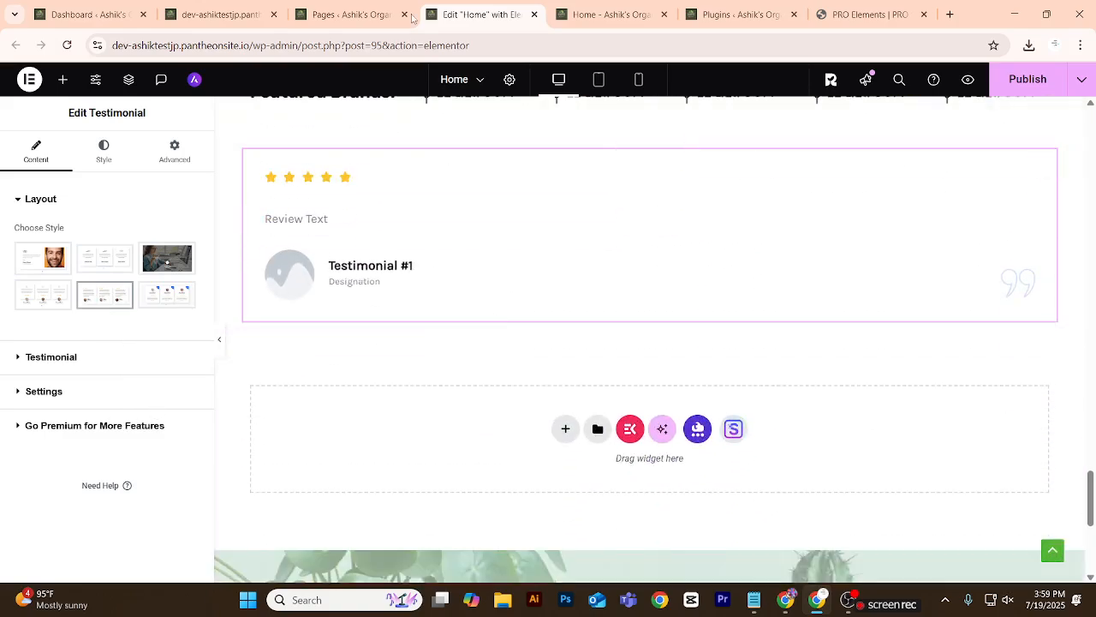
left_click(776, 555)
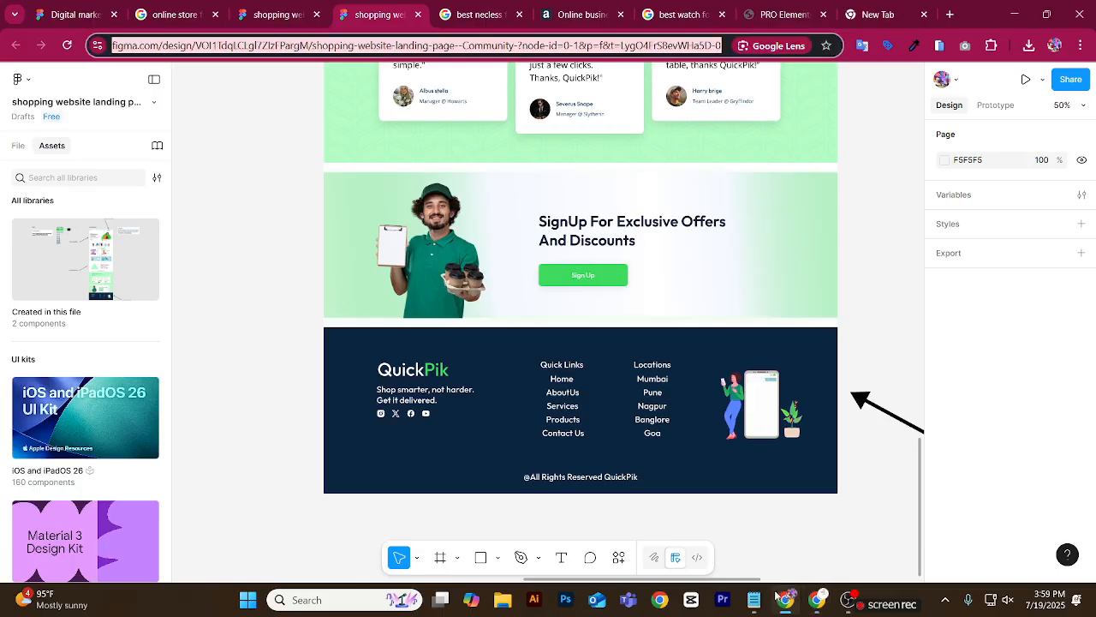
scroll(587, 443, "up", 5)
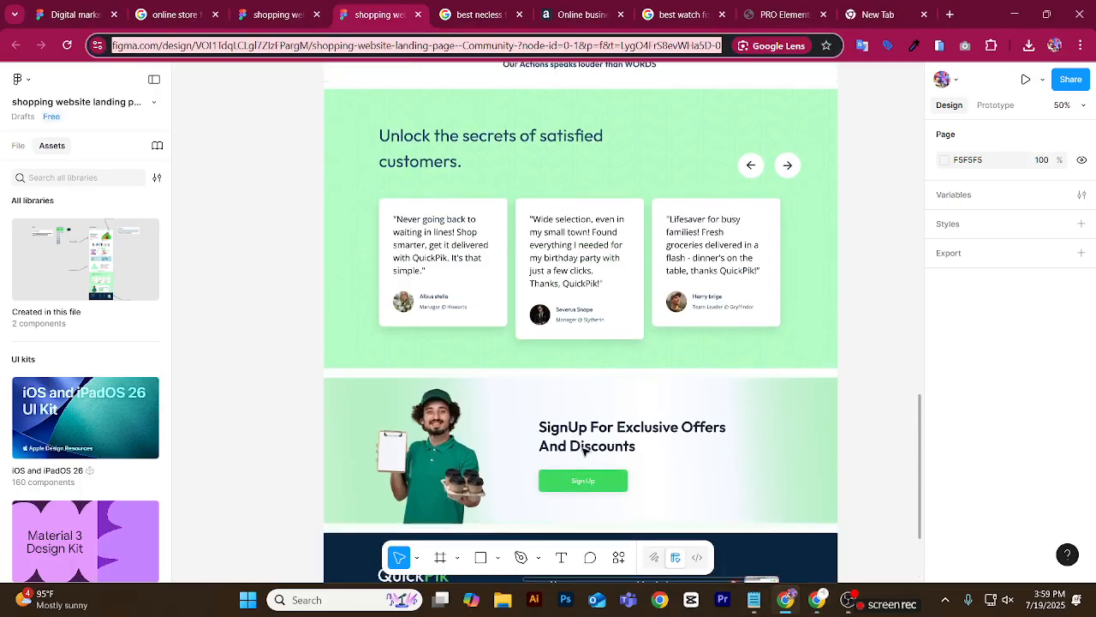
scroll(428, 333, "up", 1)
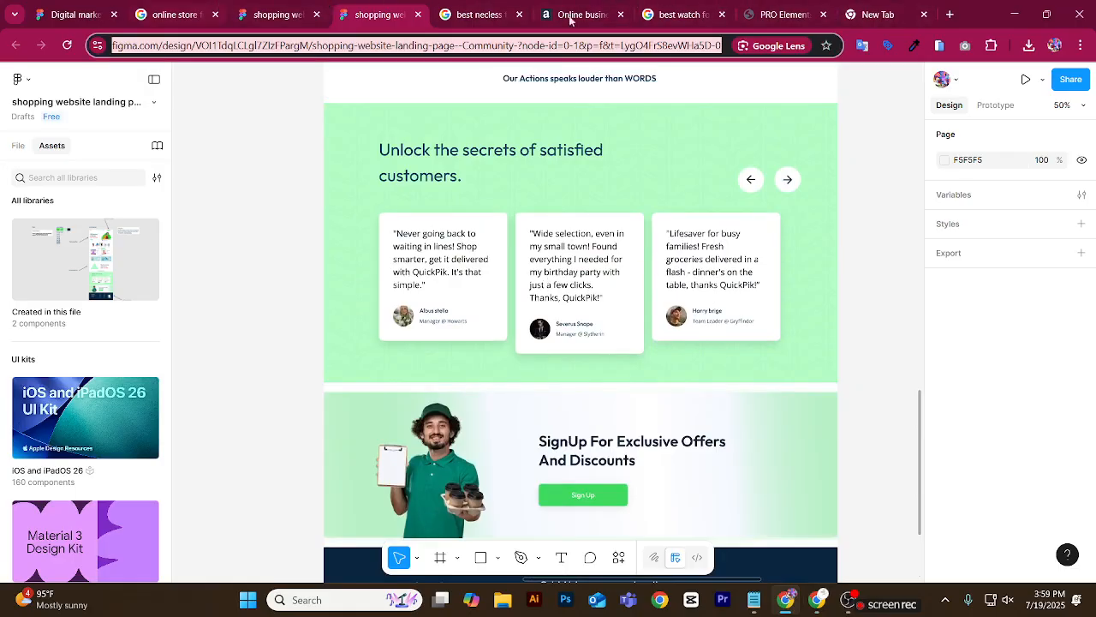
left_click(823, 607)
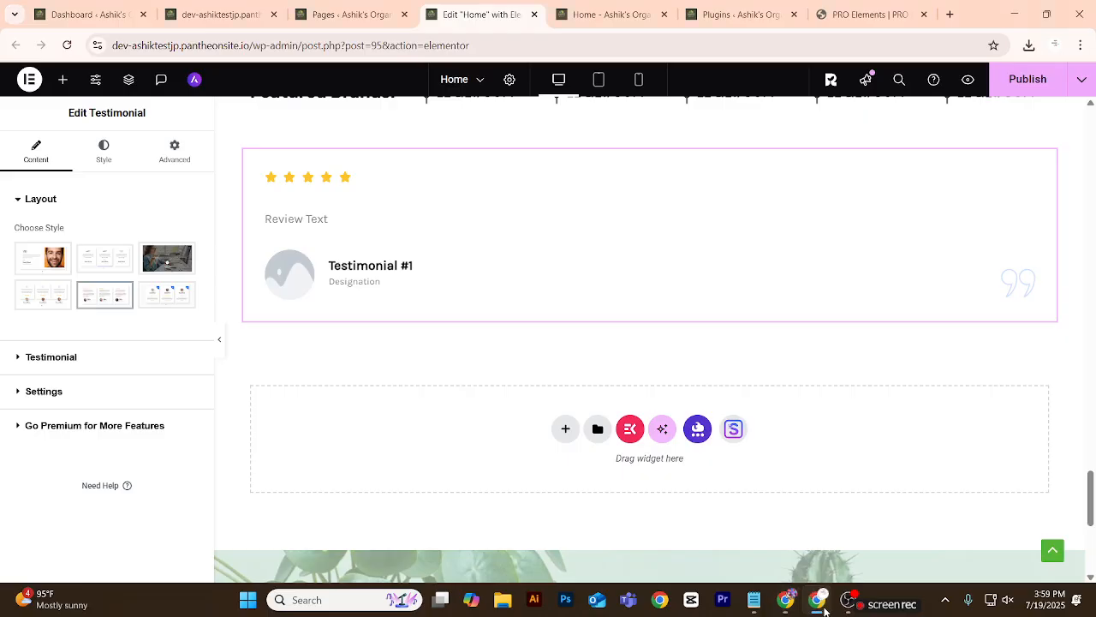
Set the testimonial's layout to image style 6 and check it on the canvas against the surrounding sections.
mouse_move(47, 299)
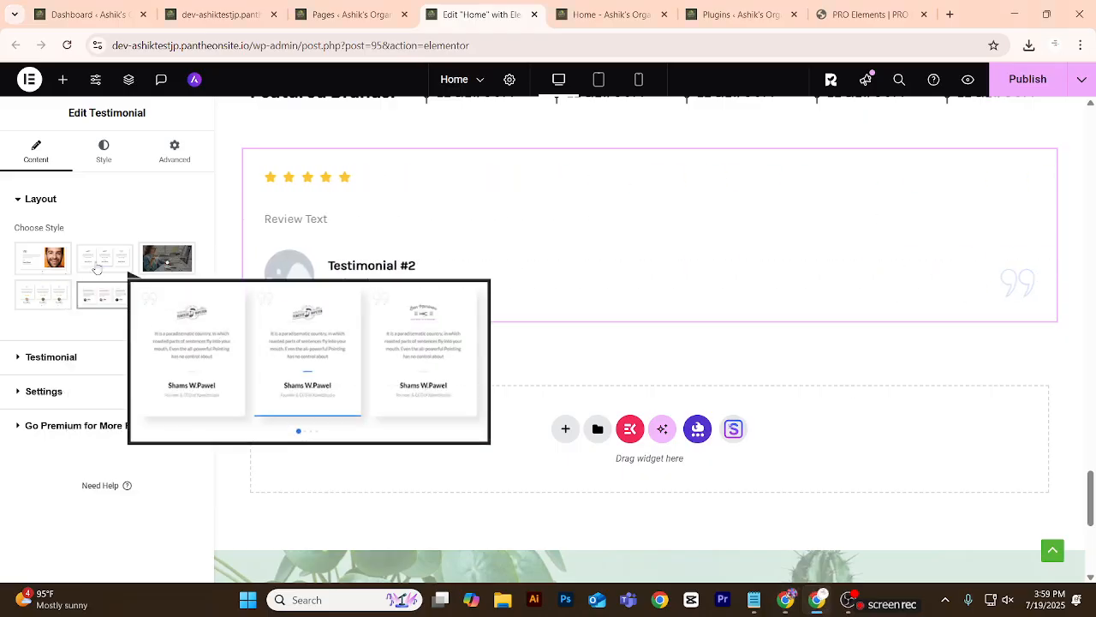
mouse_move(159, 294)
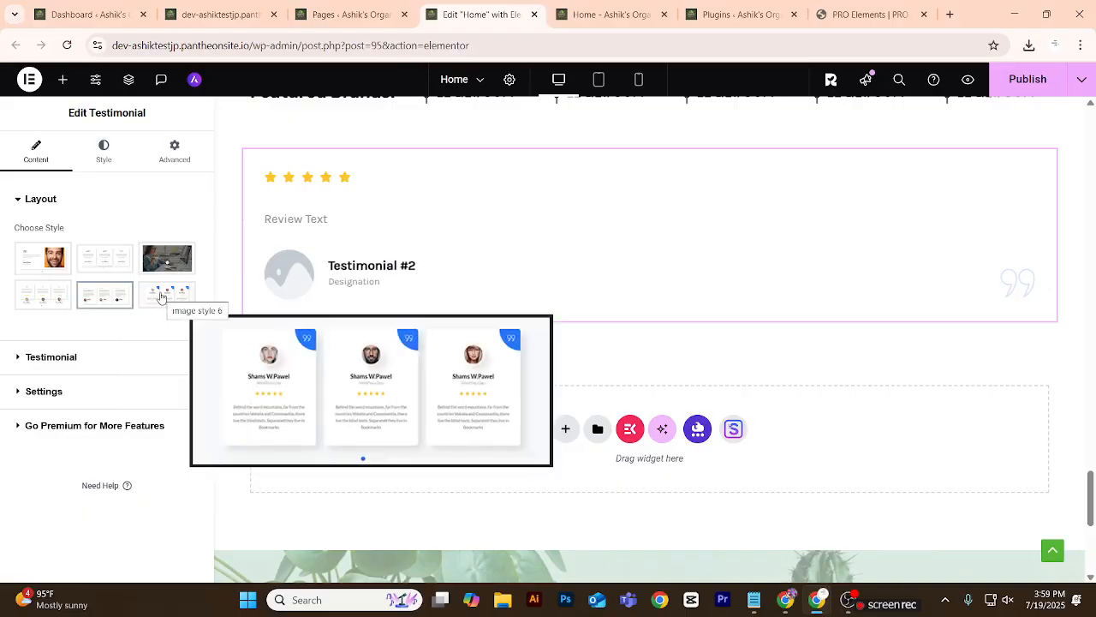
left_click(159, 296)
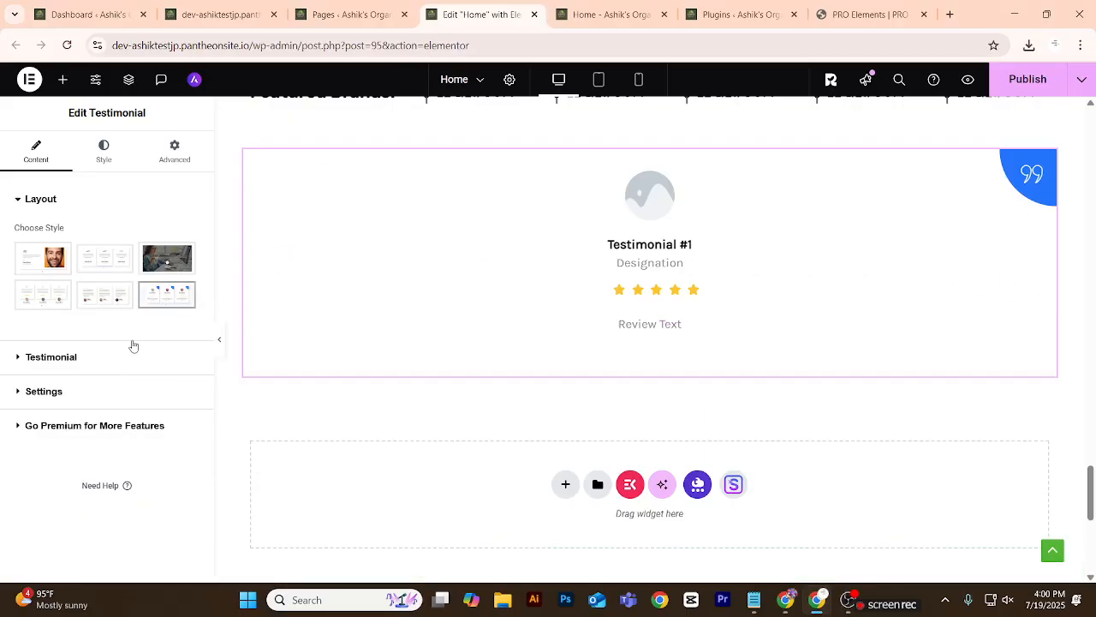
scroll(391, 291, "up", 3)
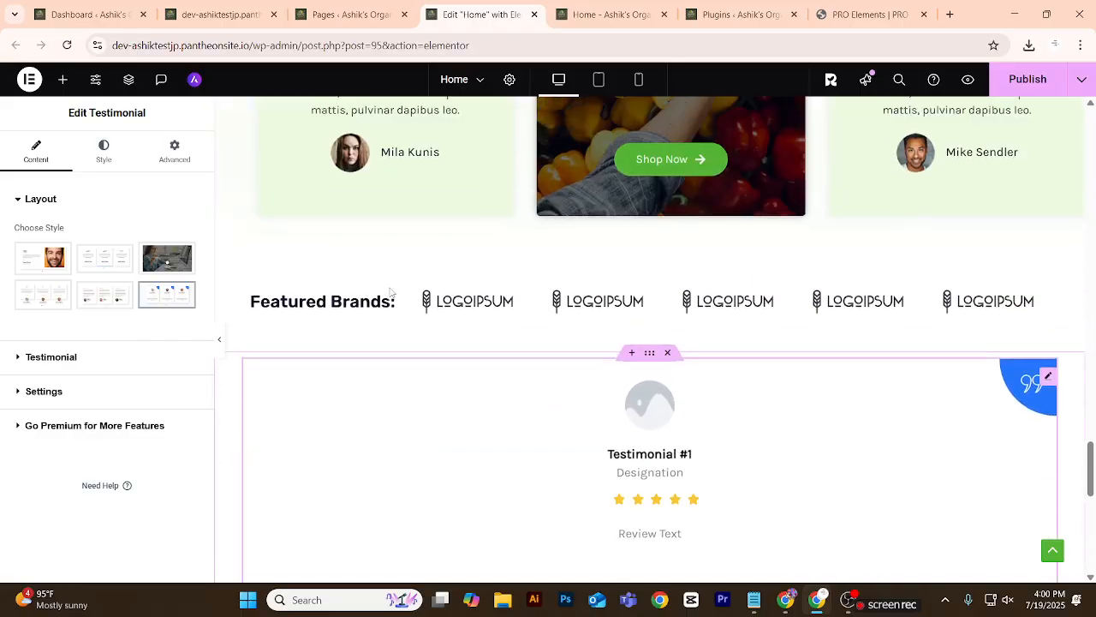
scroll(390, 292, "down", 4)
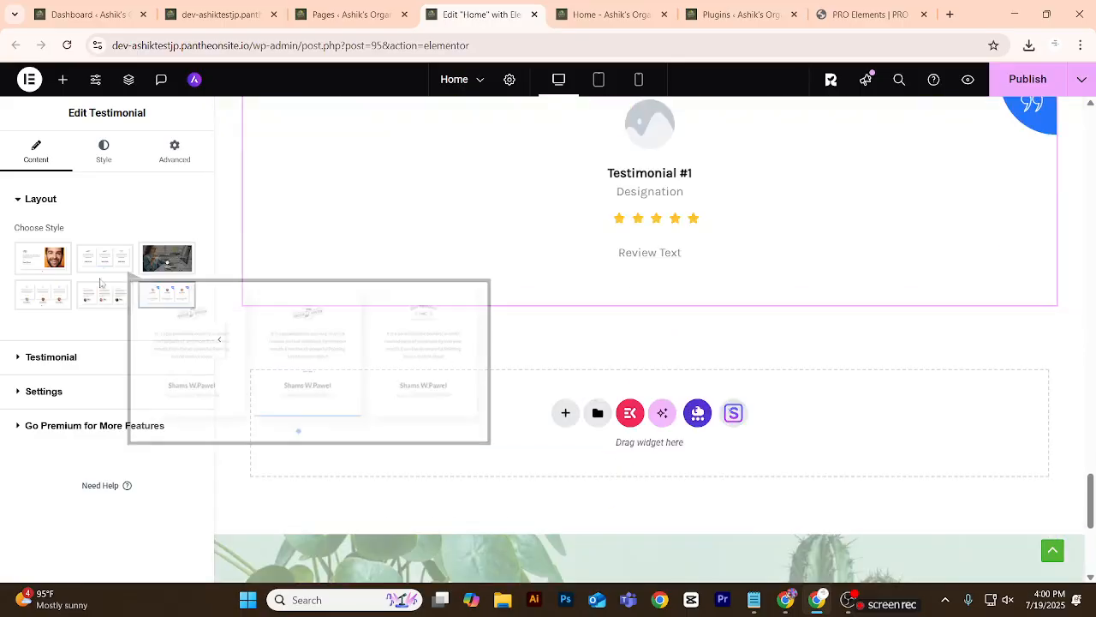
Find the Essential Addons Testimonial widget by searching for "review" and place it below the existing testimonial.
left_click(19, 199)
left_click(71, 94)
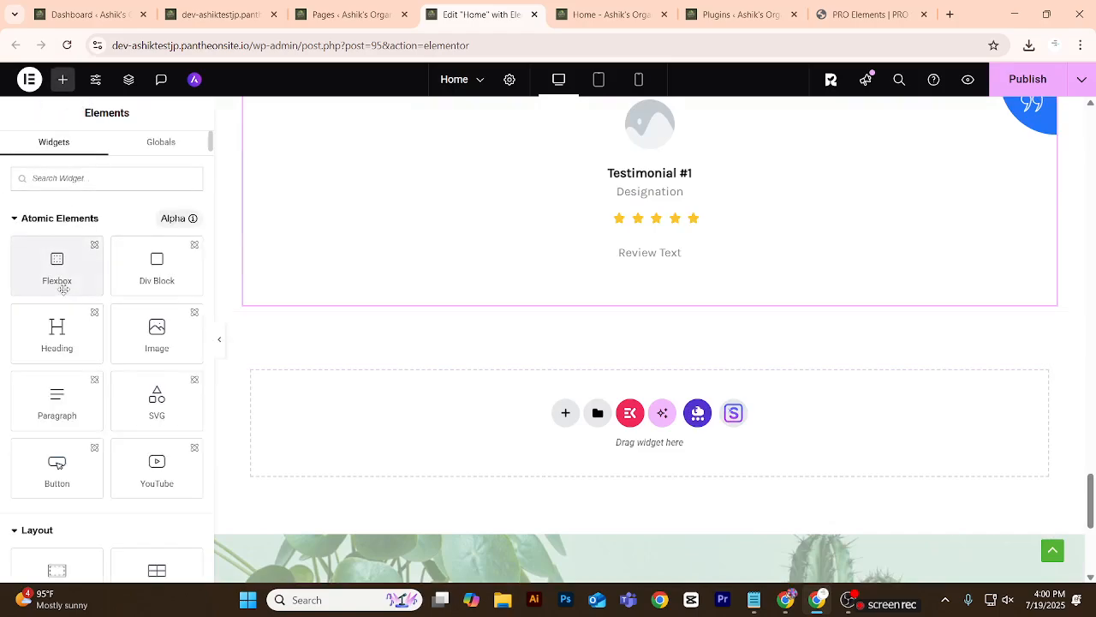
left_click(83, 182)
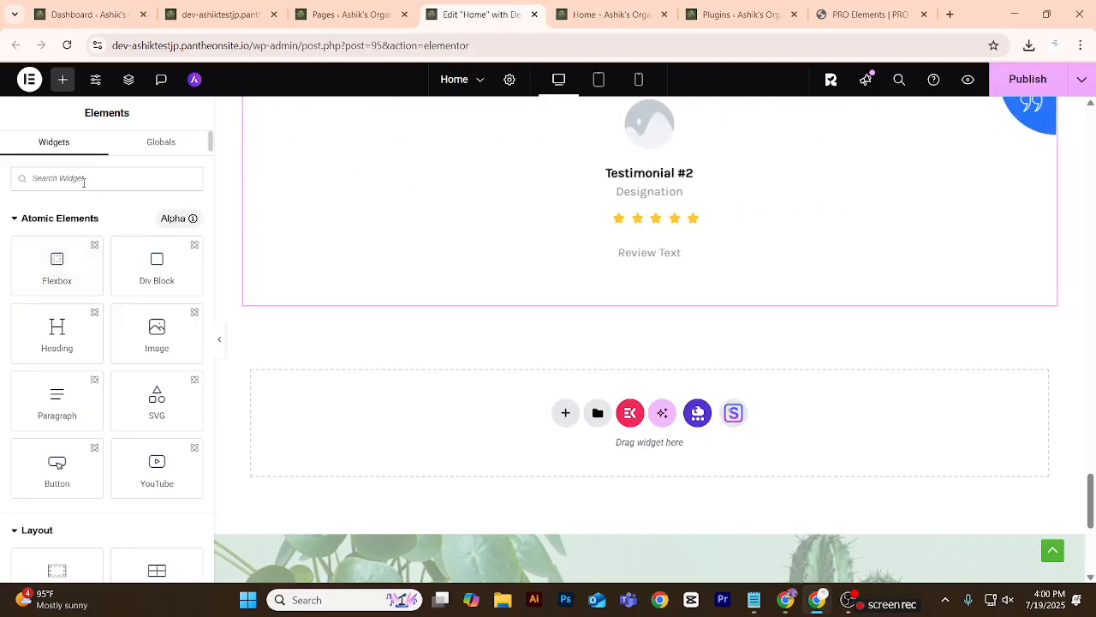
type("revw")
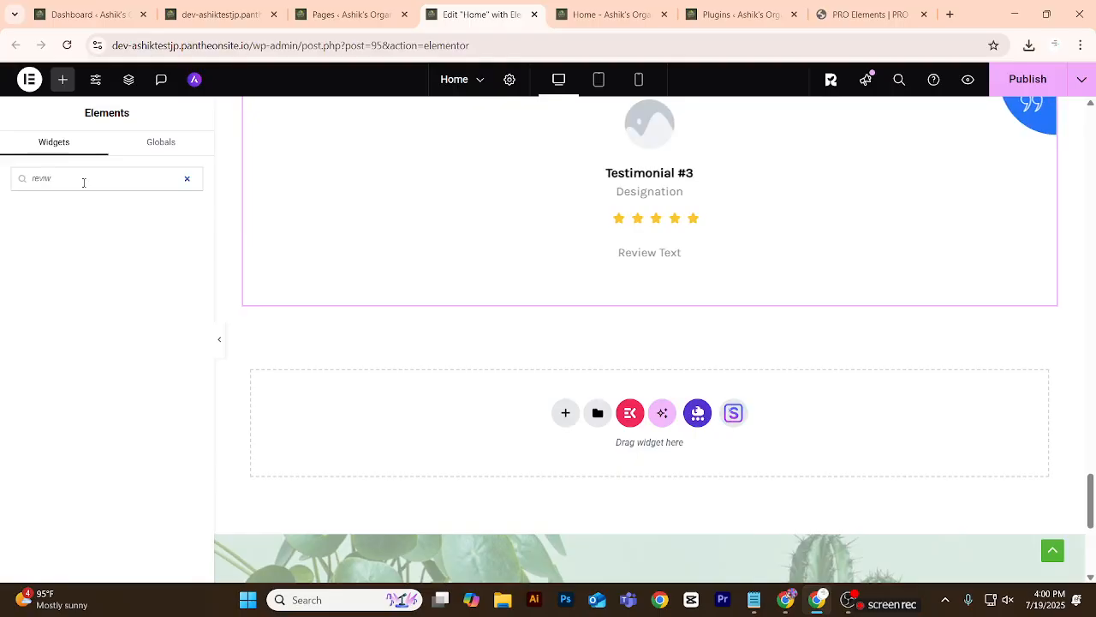
key("BackSpace")
type("ie")
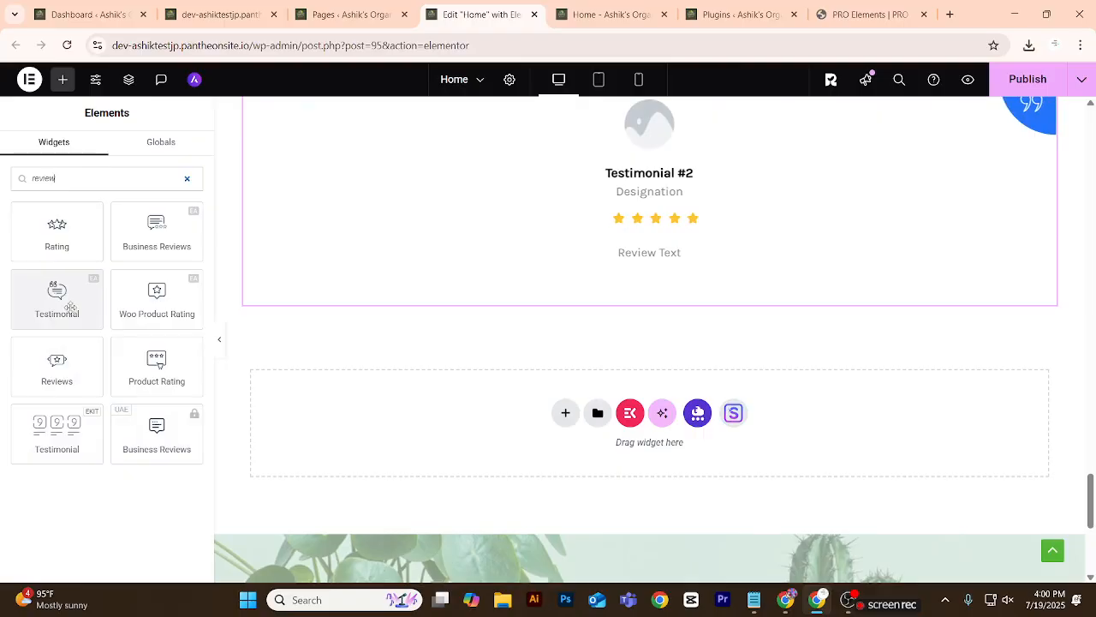
left_click_drag(58, 300, 586, 276)
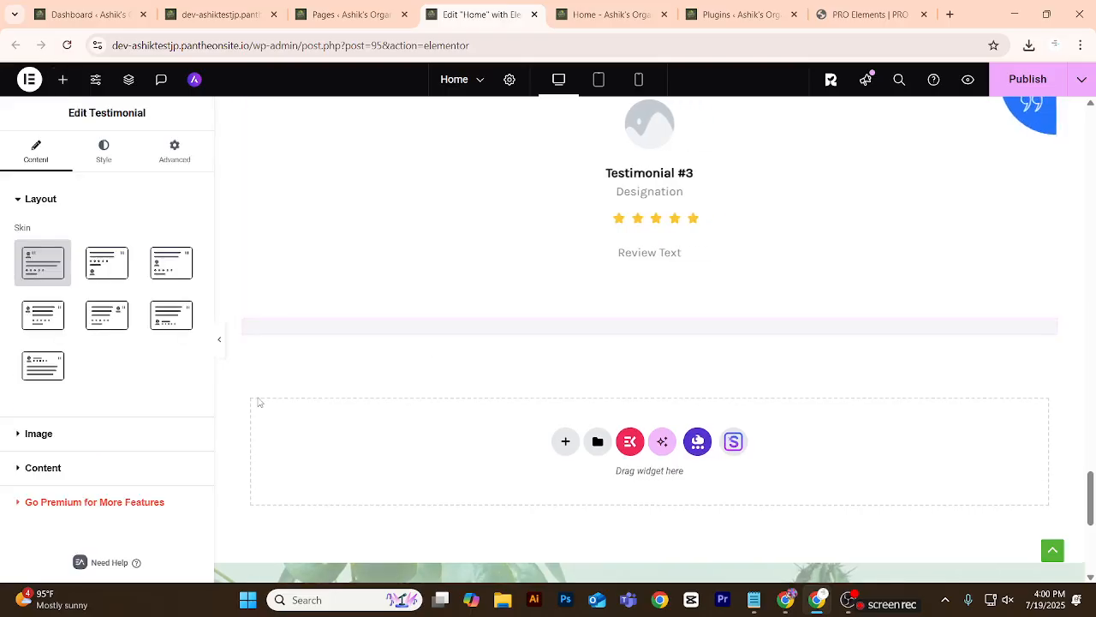
Try the second, fifth, fourth and last skins on the Essential Addons testimonial, and delete that widget.
left_click(106, 259)
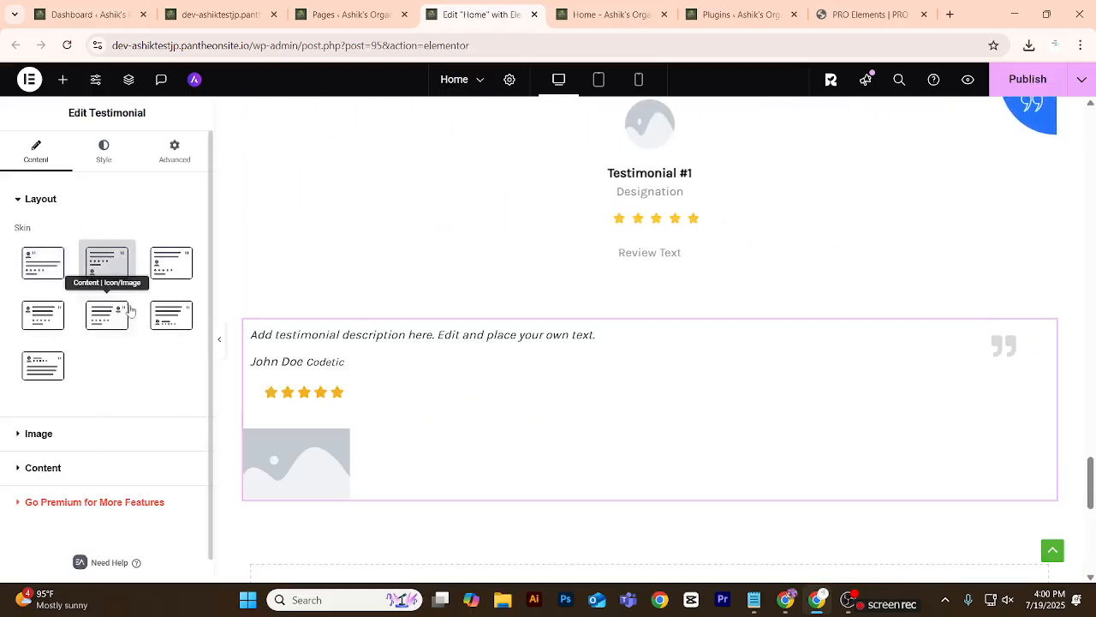
left_click(107, 315)
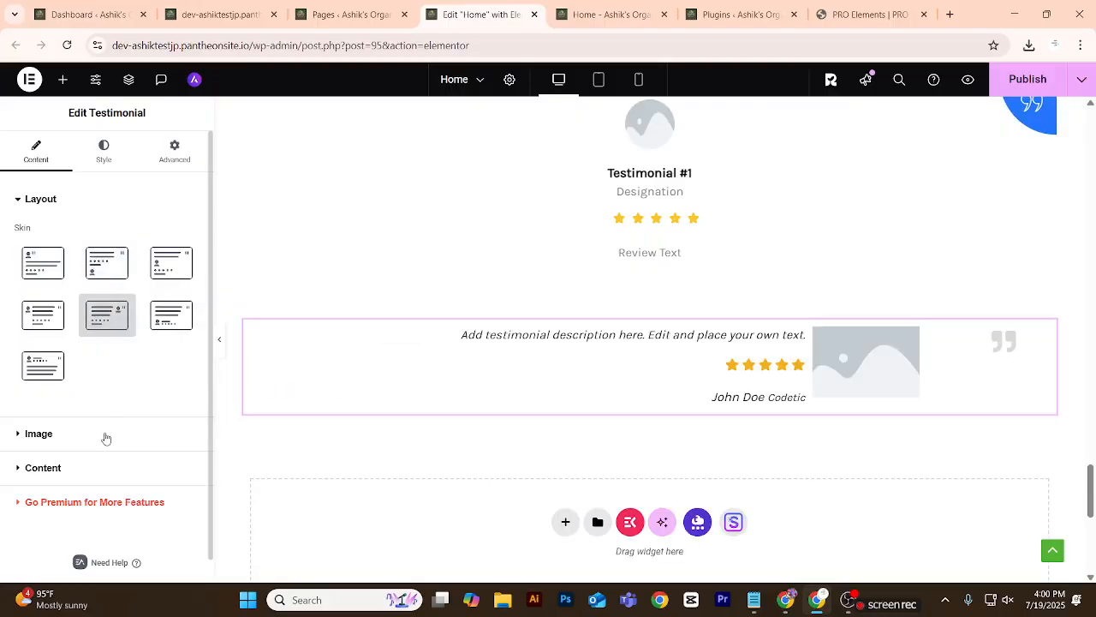
left_click(60, 320)
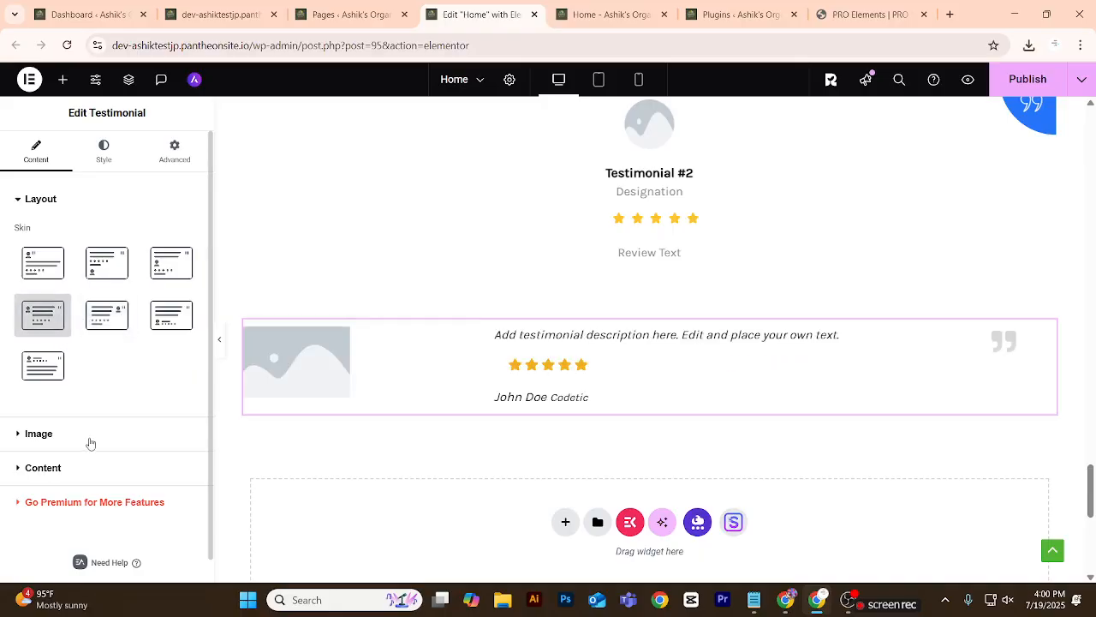
left_click(47, 366)
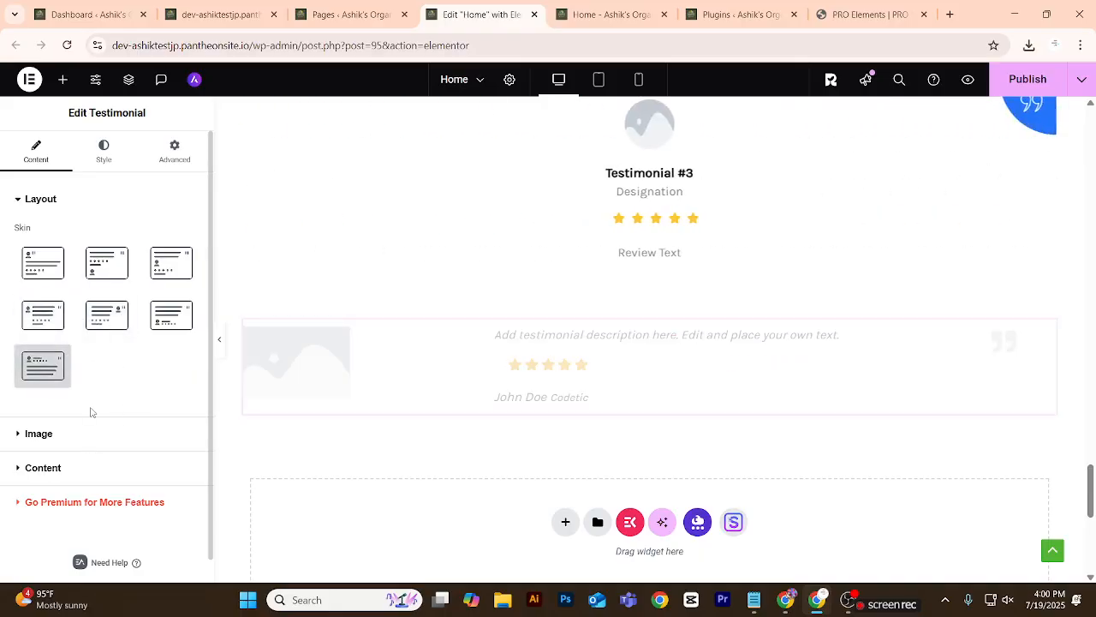
scroll(342, 355, "down", 3)
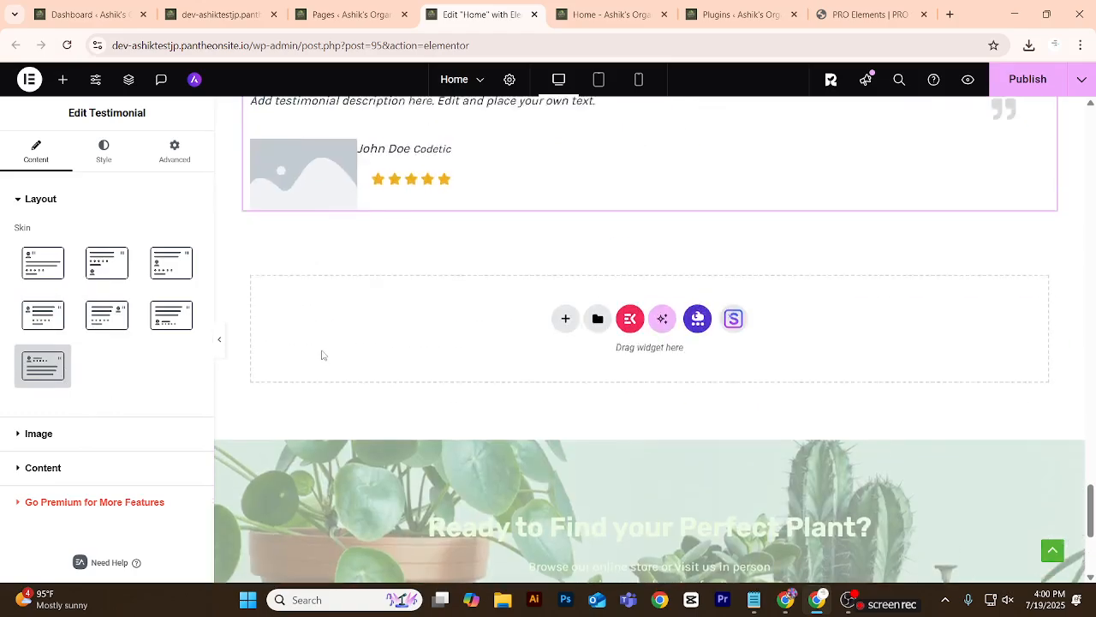
scroll(317, 354, "up", 1)
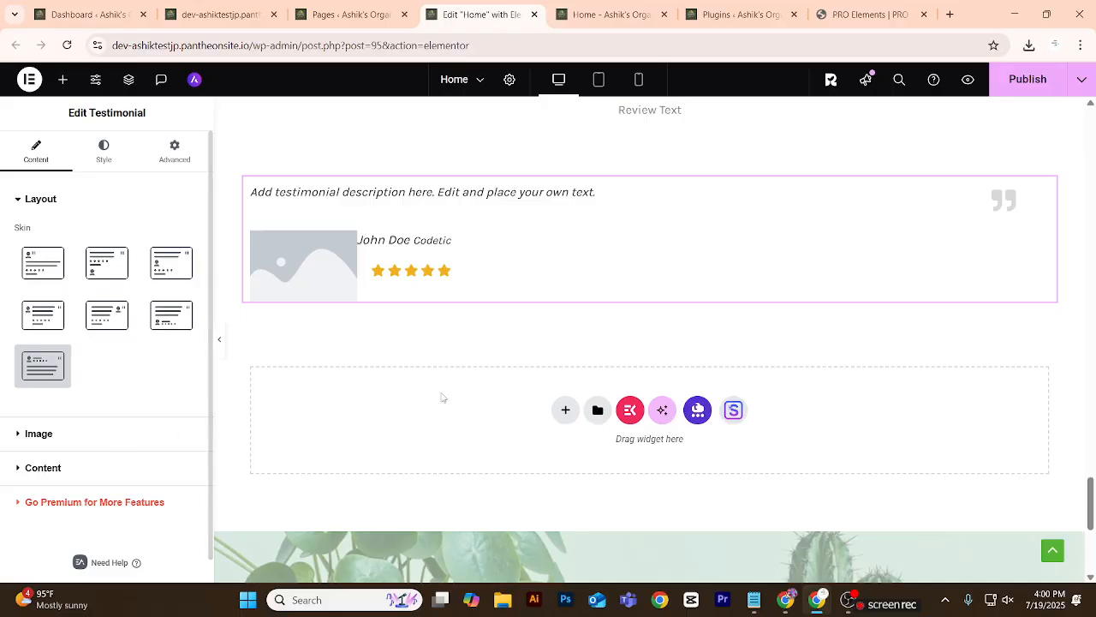
right_click(1043, 197)
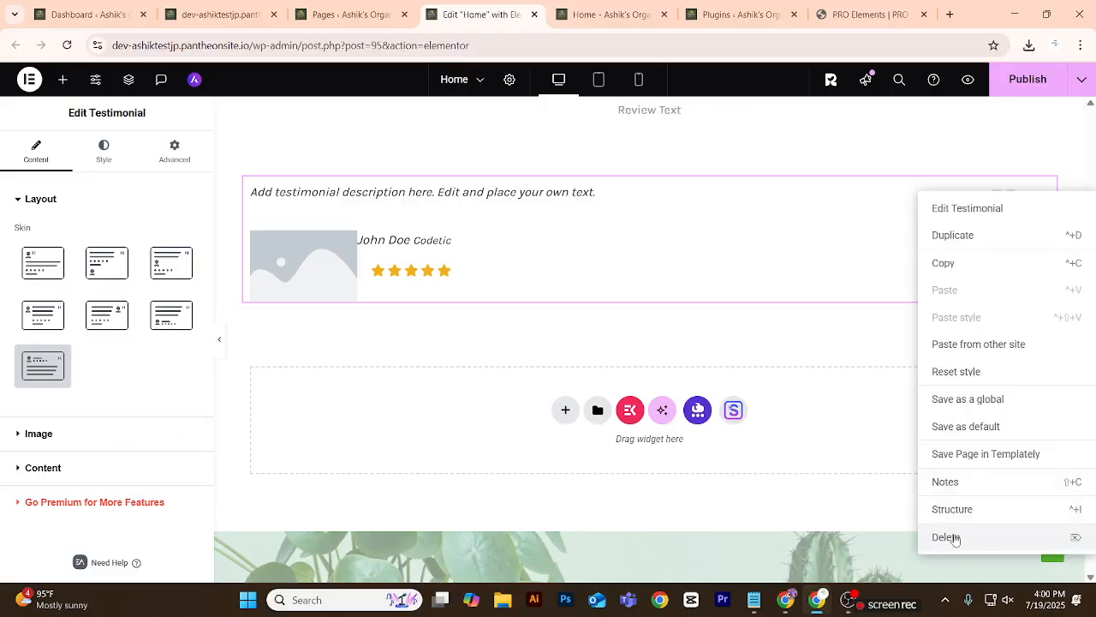
left_click(947, 537)
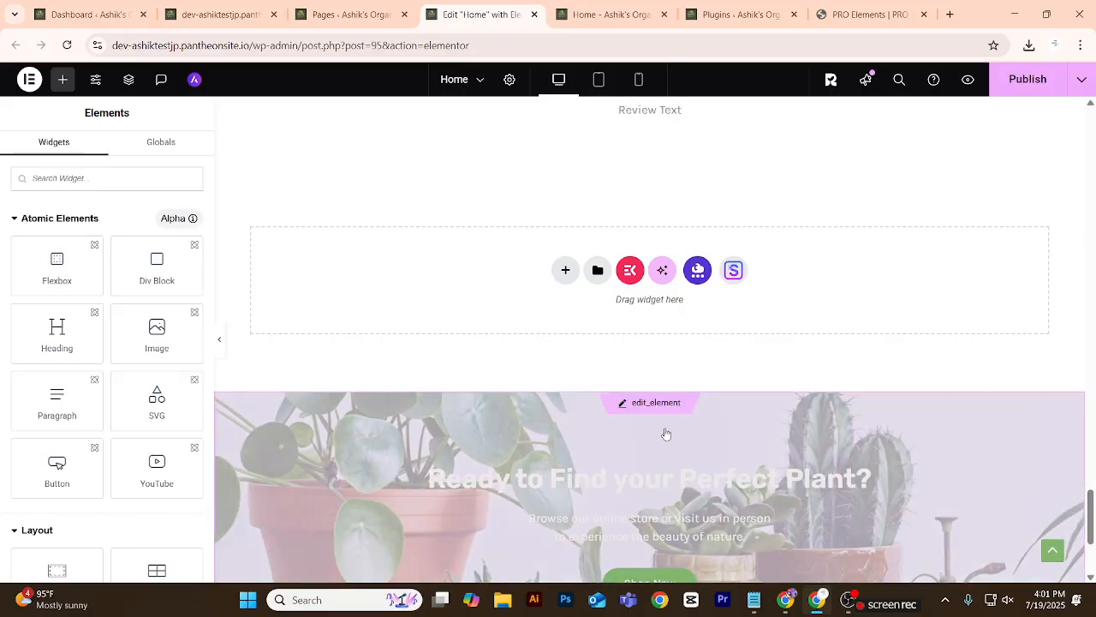
Review the Home page up to its header, close the Pages list tab, and publish the page.
scroll(717, 397, "up", 15)
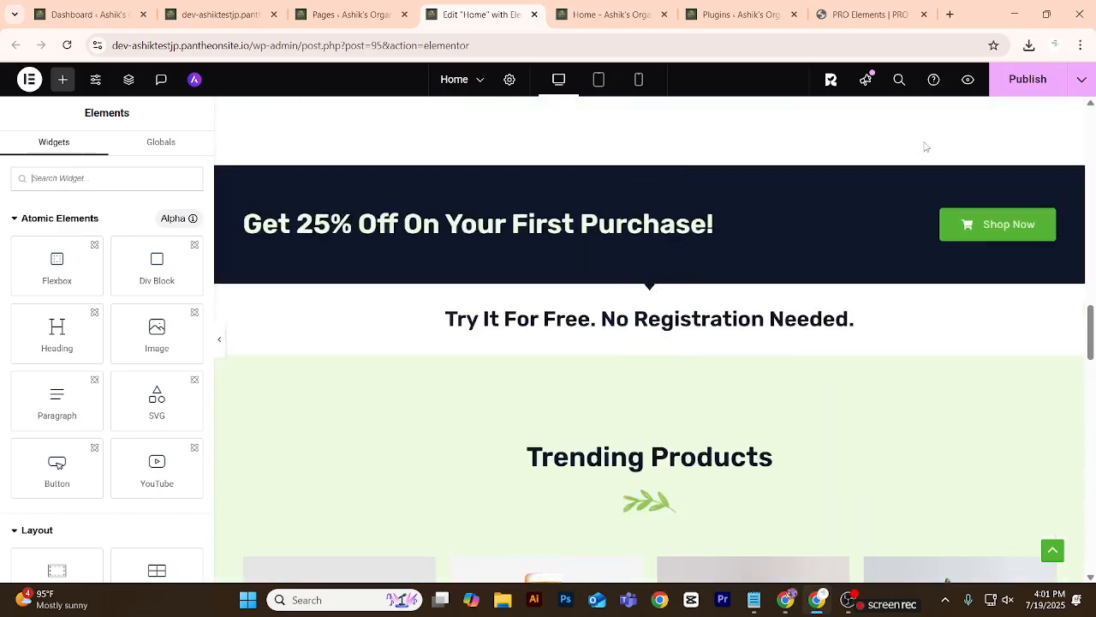
scroll(514, 387, "up", 10)
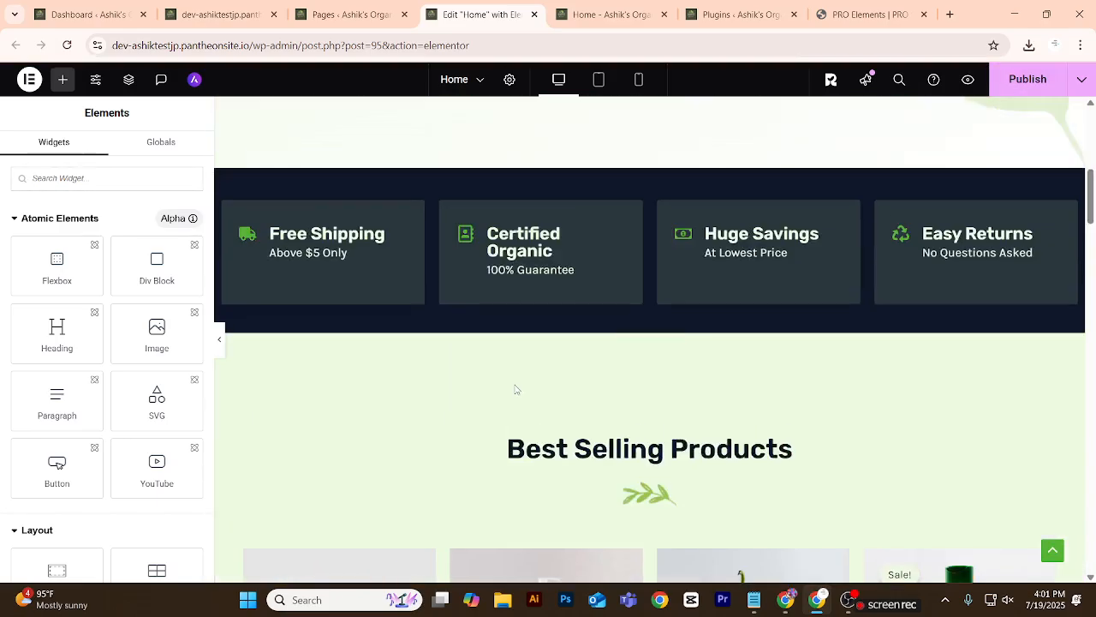
scroll(515, 390, "up", 6)
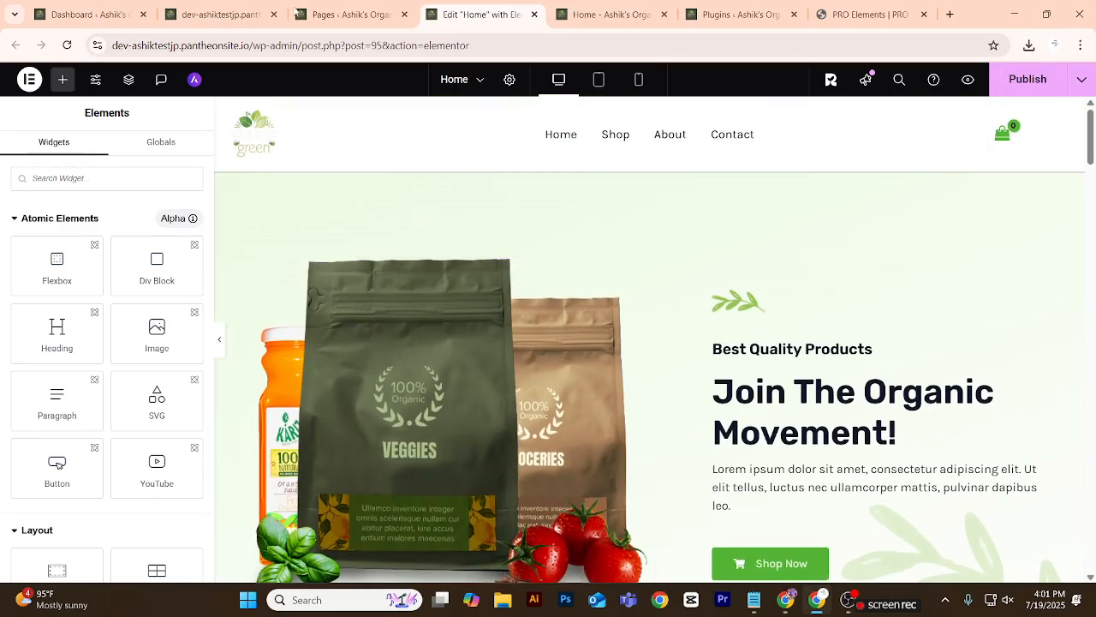
left_click(369, 15)
left_click(404, 15)
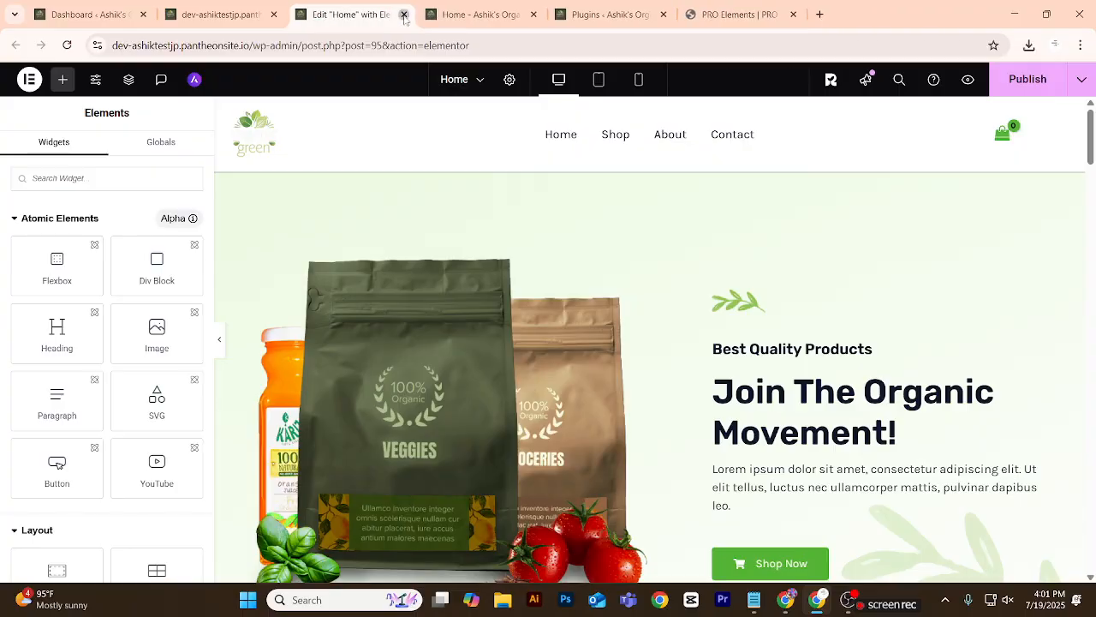
left_click(404, 15)
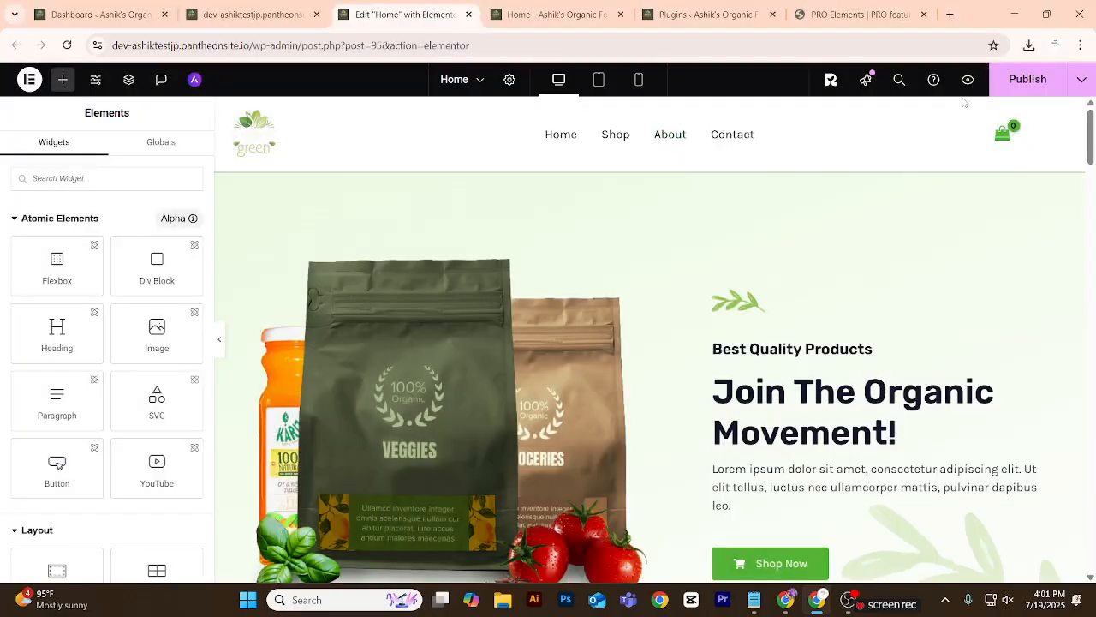
left_click(1022, 79)
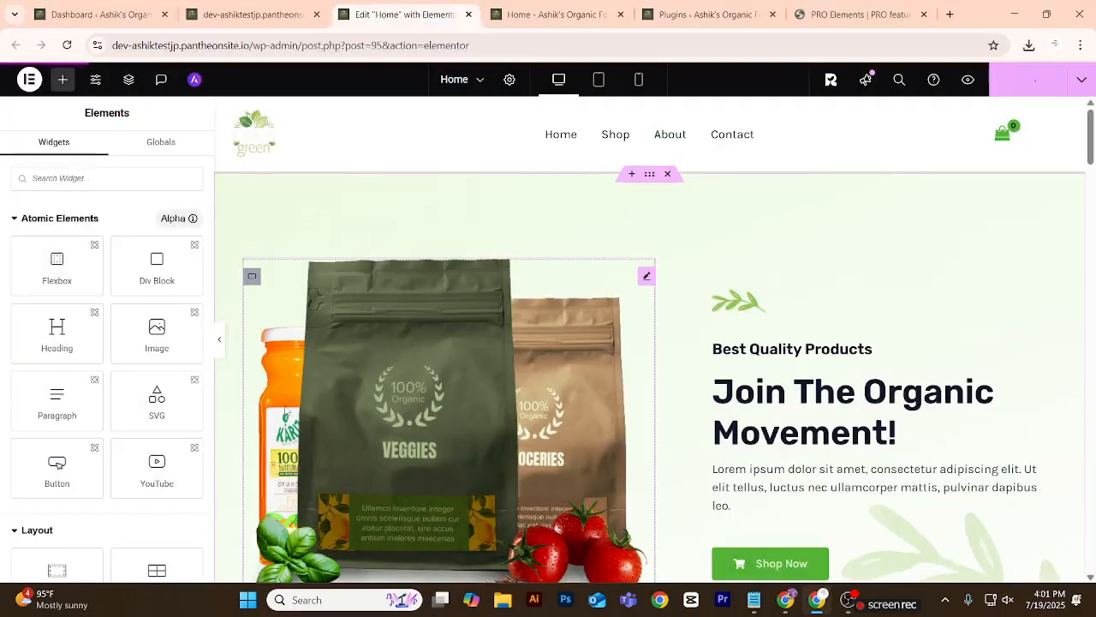
Close the Home editor, Home preview, Plugins, PRO Elements and media upload tabs, leaving only the WordPress Dashboard open.
left_click(468, 15)
left_click(469, 15)
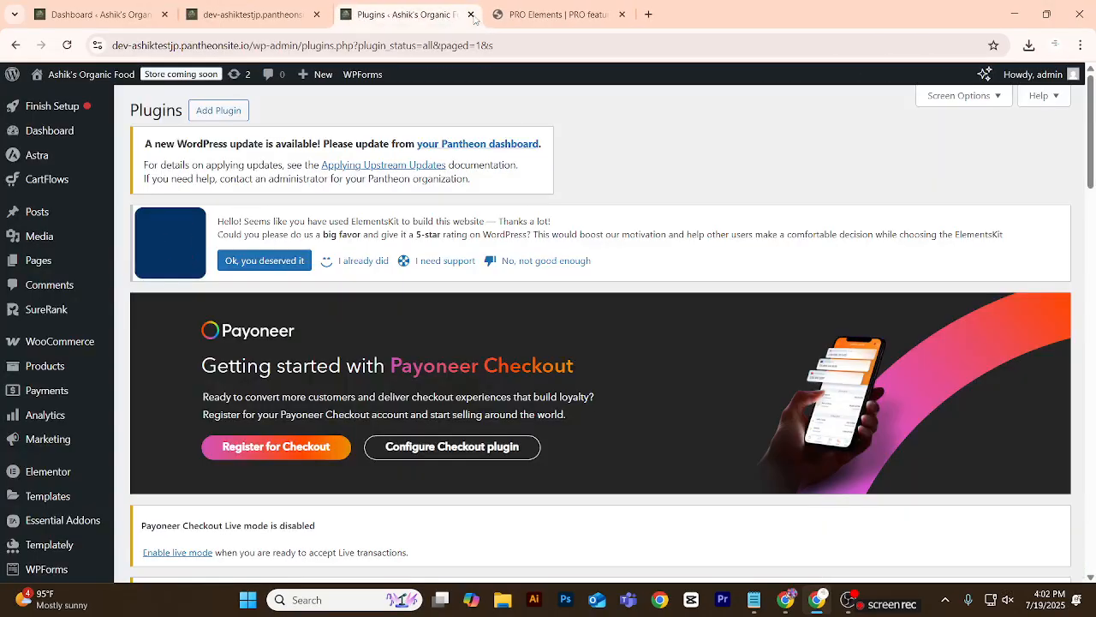
left_click(469, 14)
left_click(468, 14)
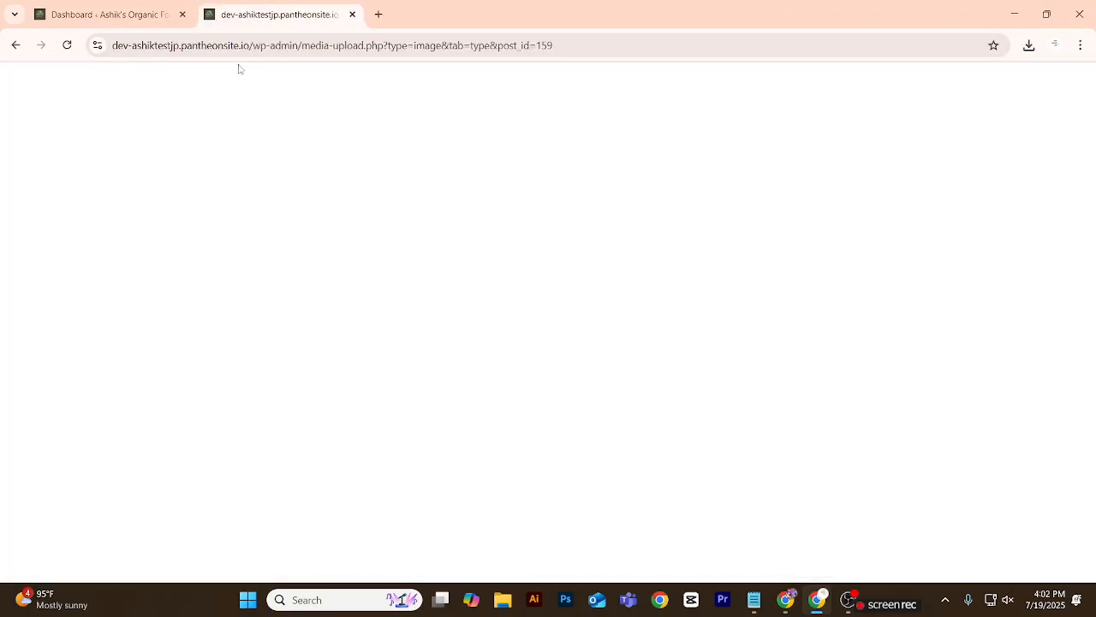
left_click(172, 15)
left_click(289, 12)
left_click(352, 15)
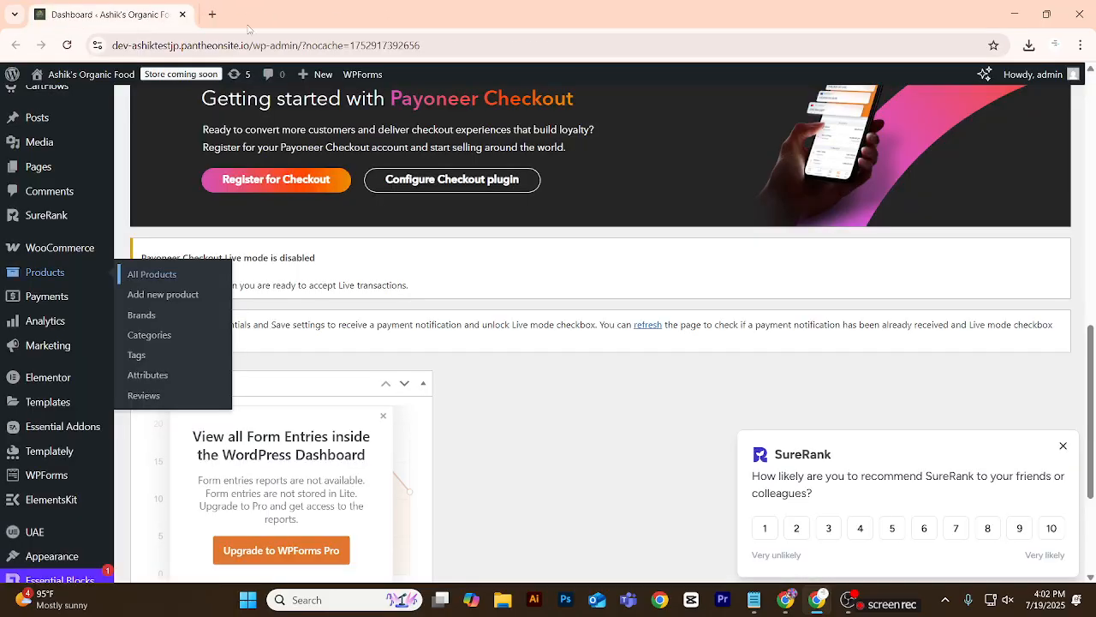
Open the live site from the WordPress Dashboard in a new browser tab and switch to it.
mouse_move(52, 74)
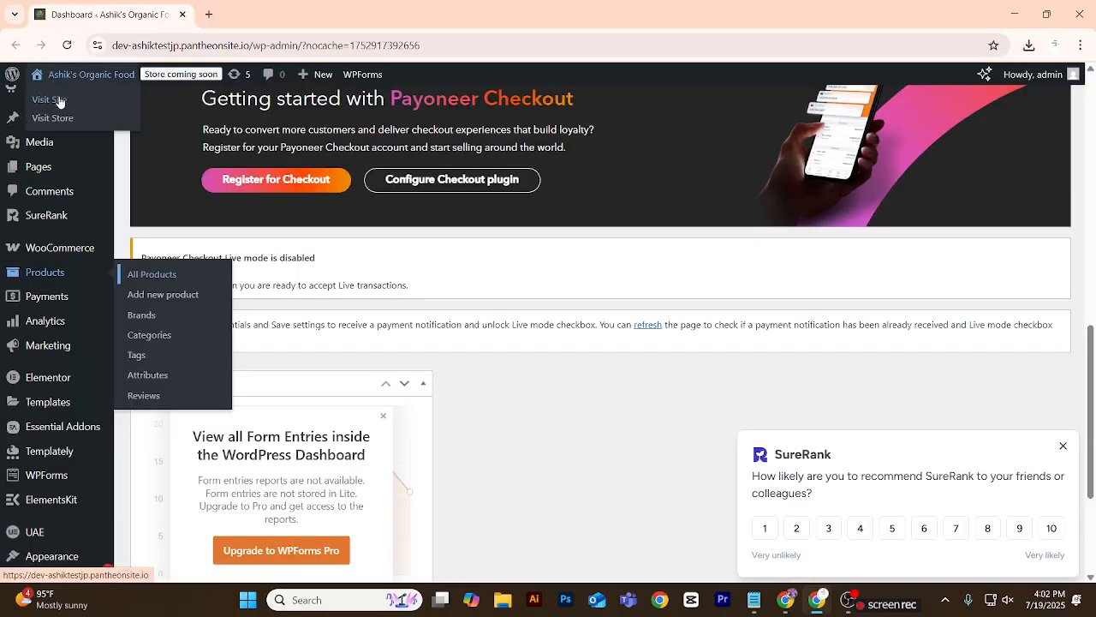
right_click(53, 99)
left_click(97, 113)
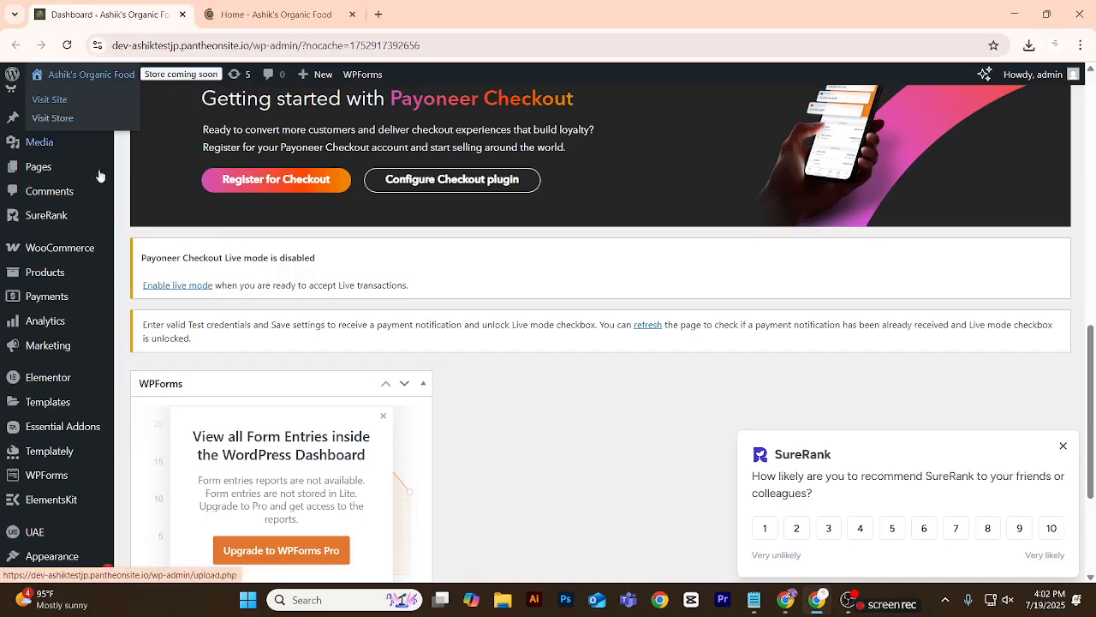
left_click(282, 14)
Open business.facebook.com in another new browser tab.
left_click(377, 15)
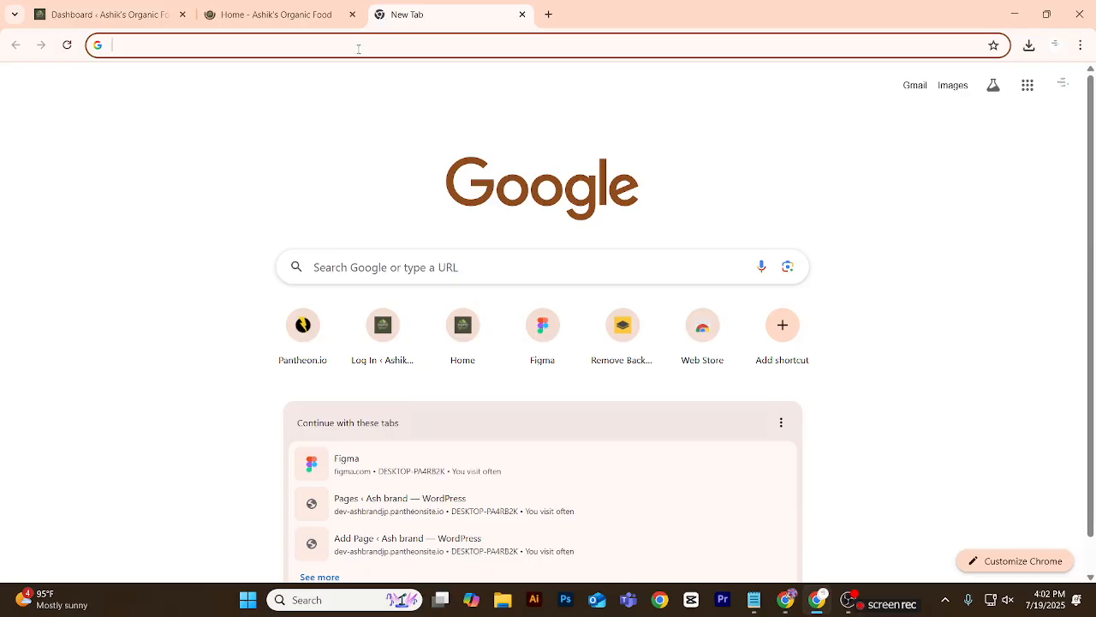
type("business")
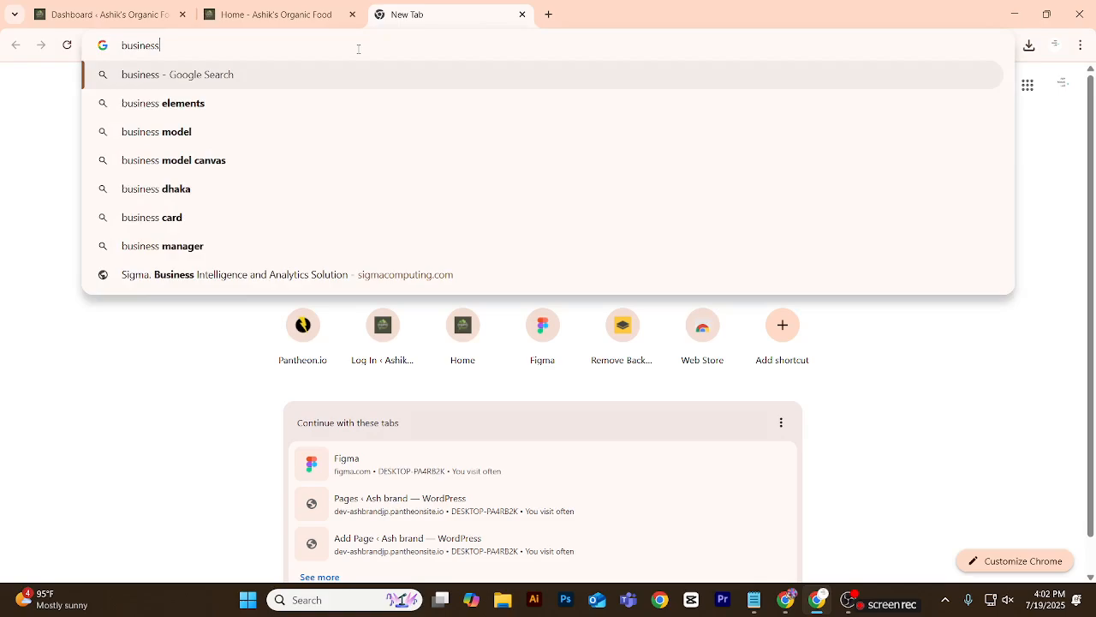
type(".faceb")
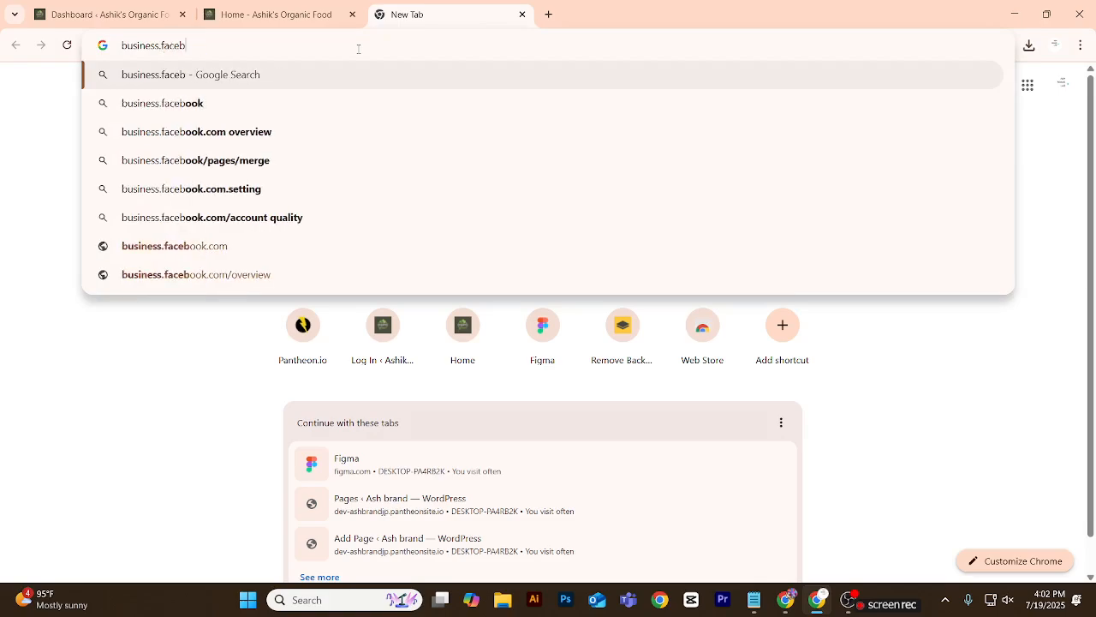
type("ook.com")
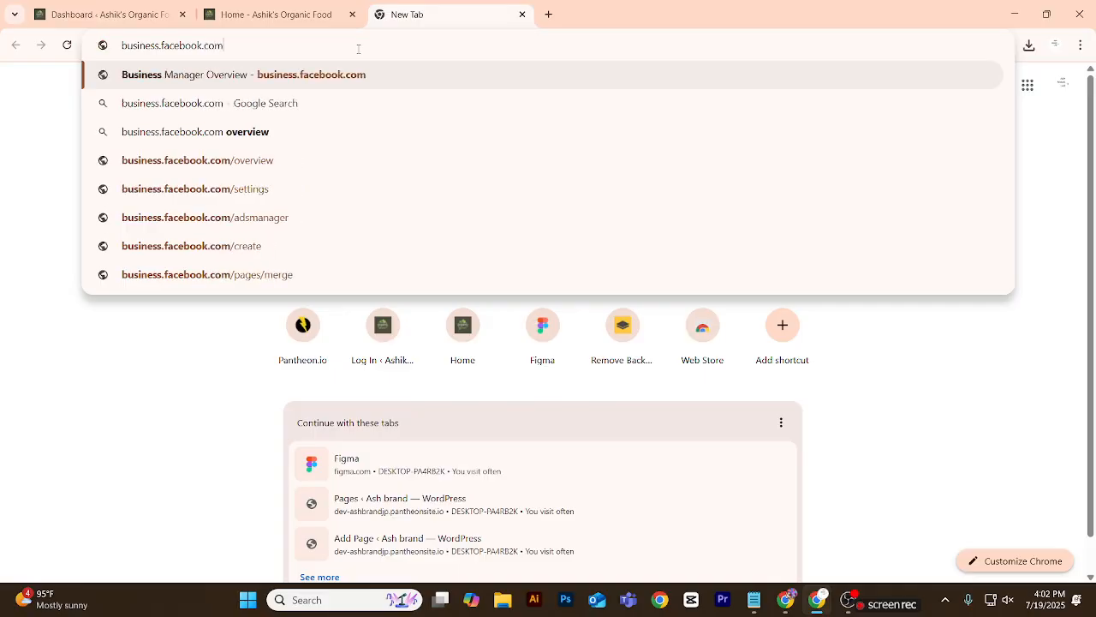
key("Return")
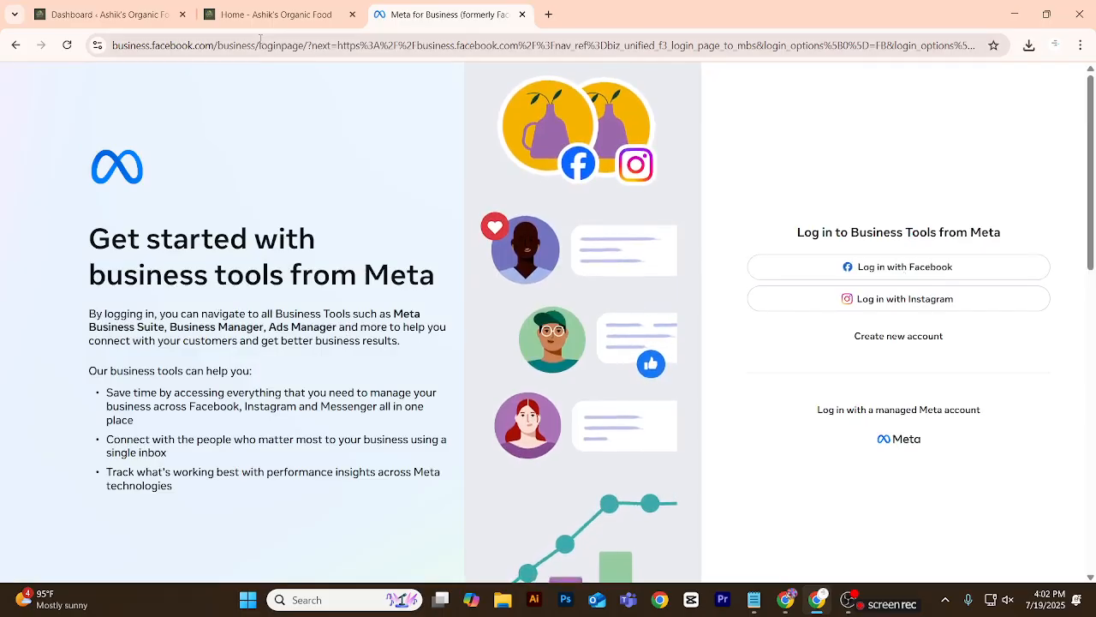
Switch to the other Chrome window and close the Figma design, product search, PRO Elements and blank tabs.
left_click(792, 601)
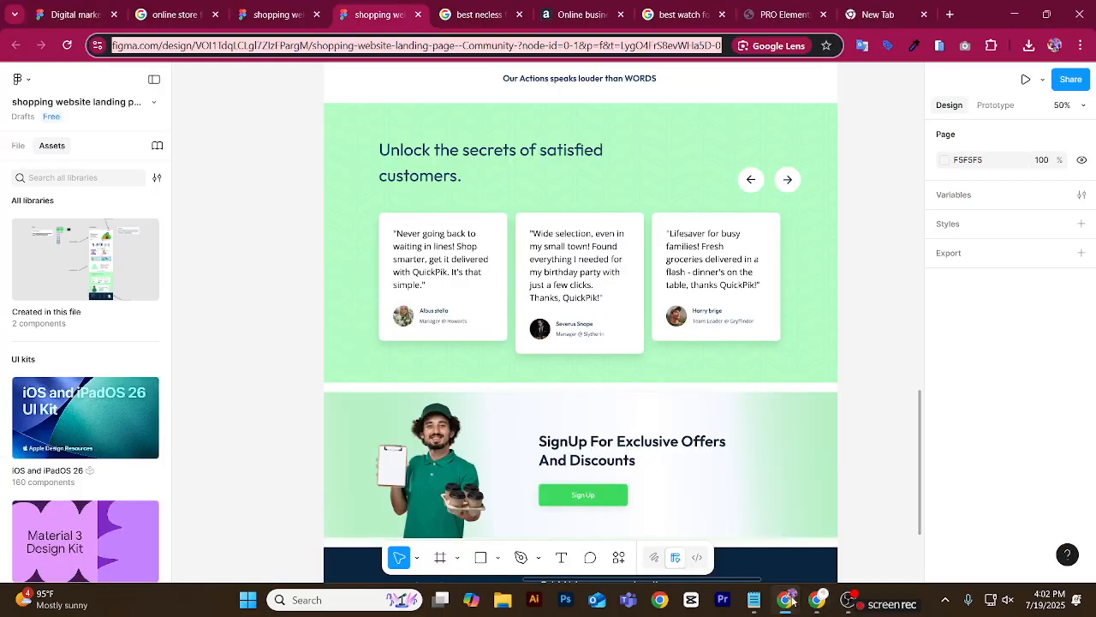
left_click(418, 14)
left_click(418, 14)
left_click(418, 15)
left_click(418, 14)
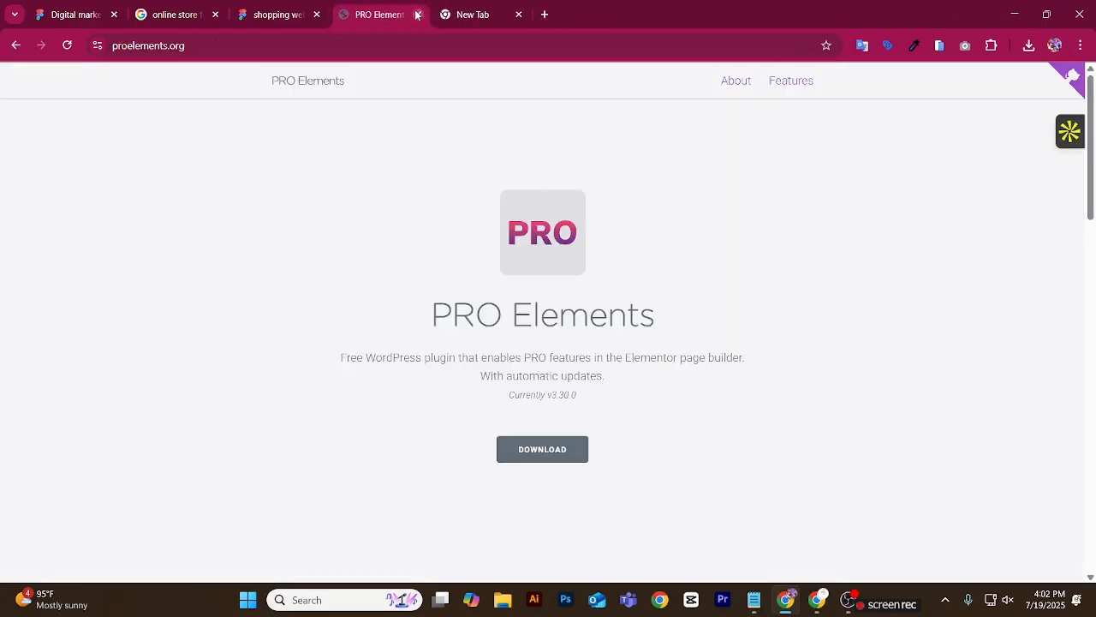
left_click(418, 15)
left_click(417, 15)
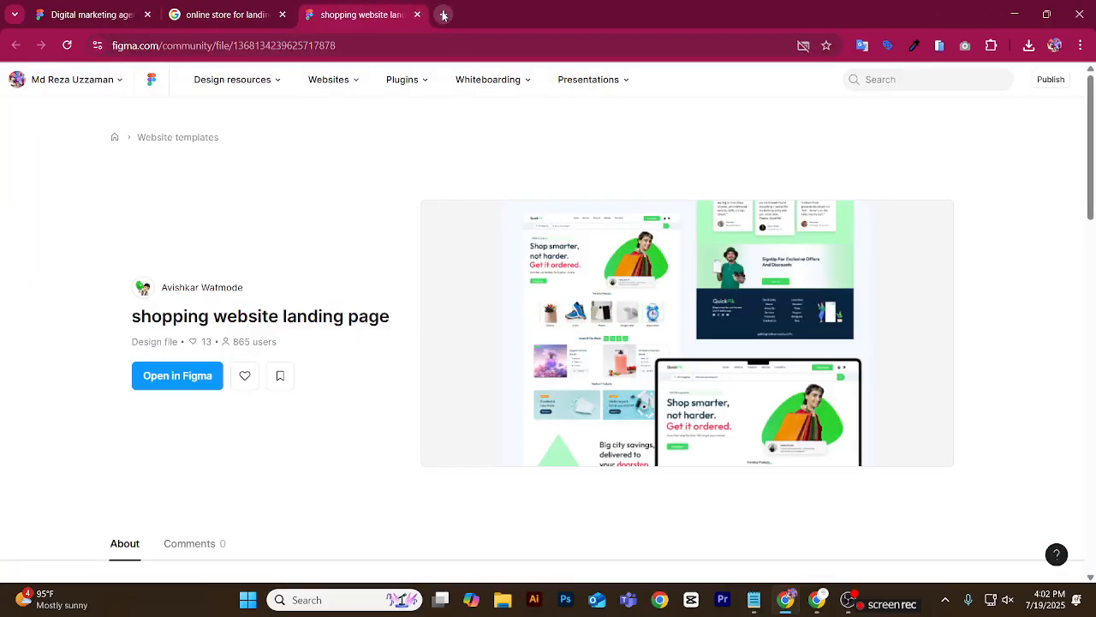
Open business.facebook.com in a new browser tab.
left_click(447, 14)
type("busi")
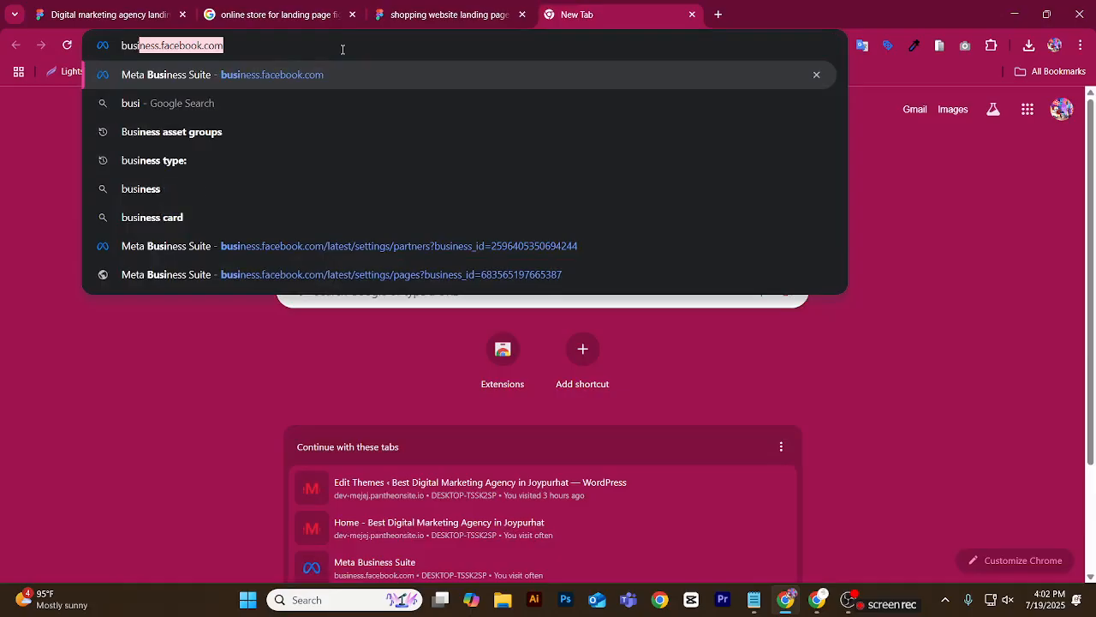
type("ness.")
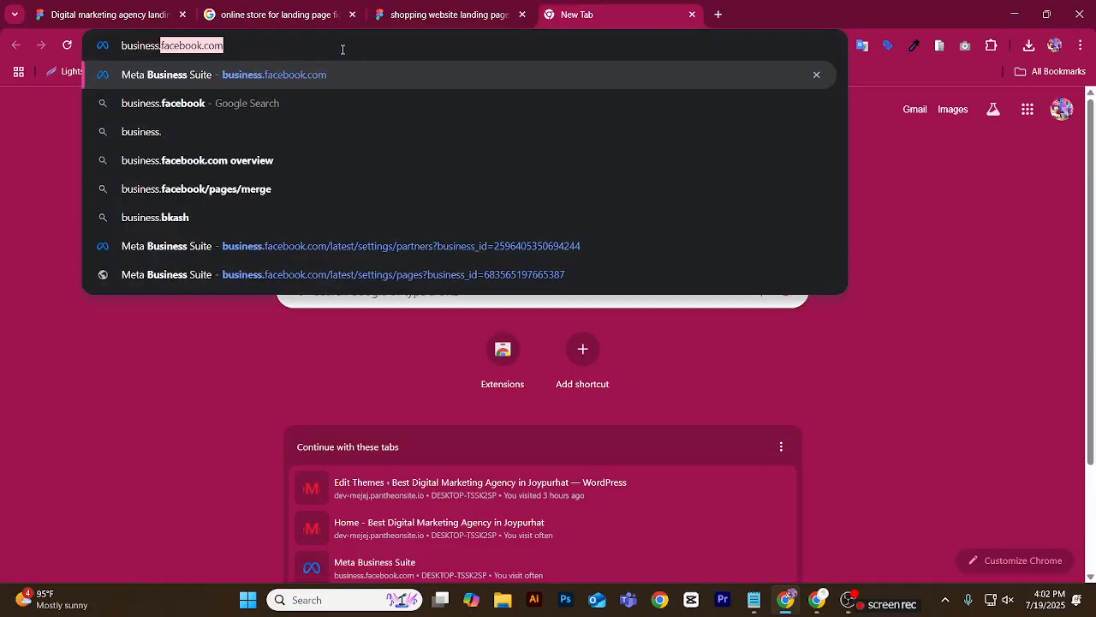
type("facebook.")
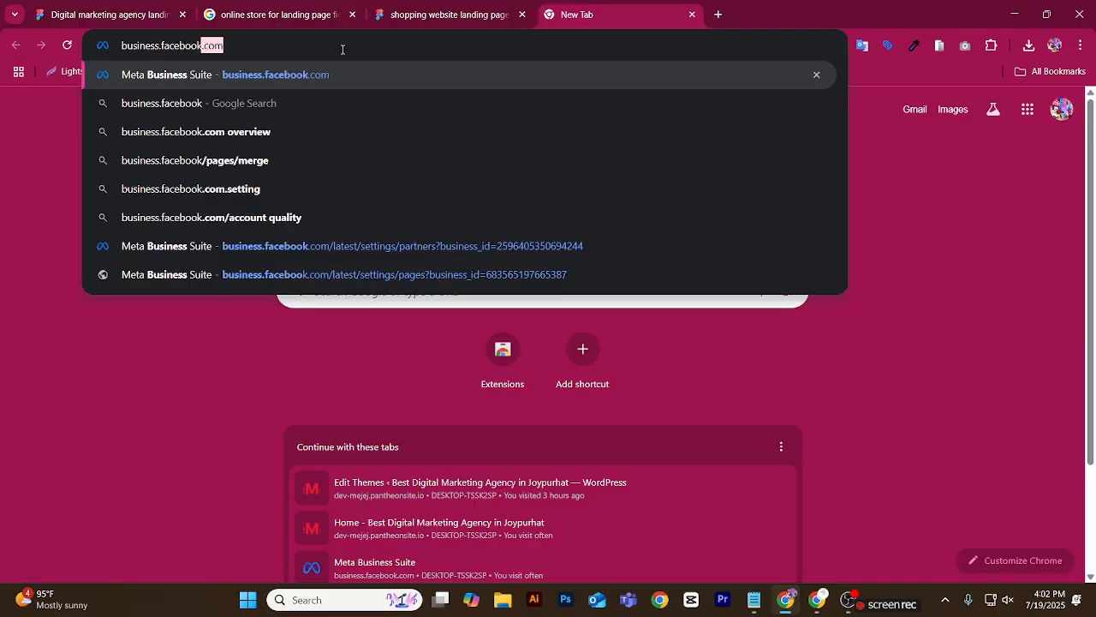
type("com")
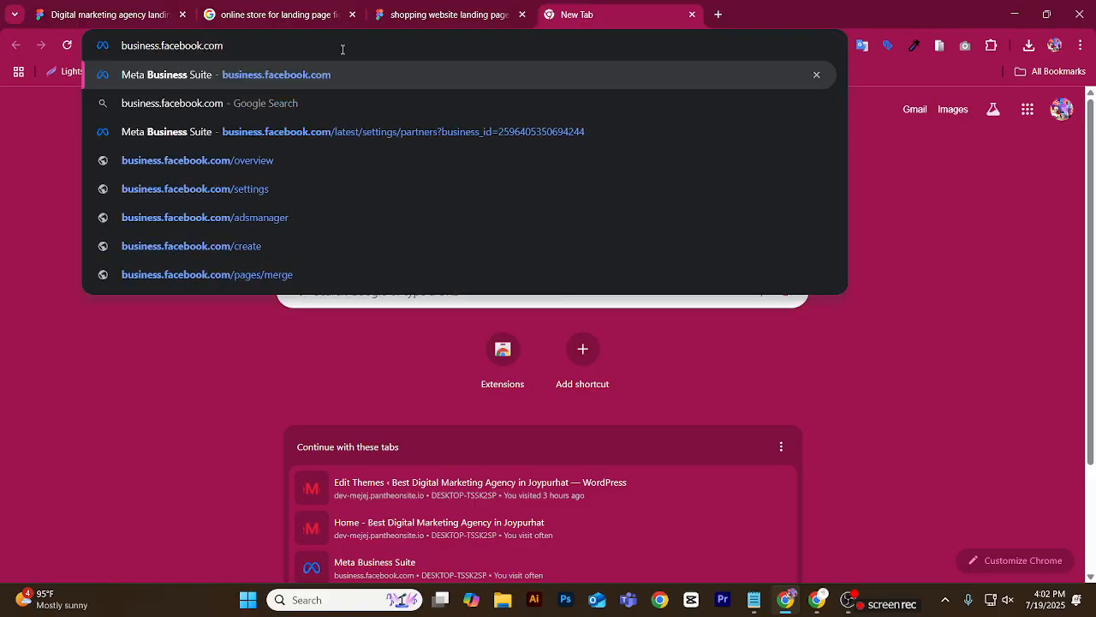
key("Return")
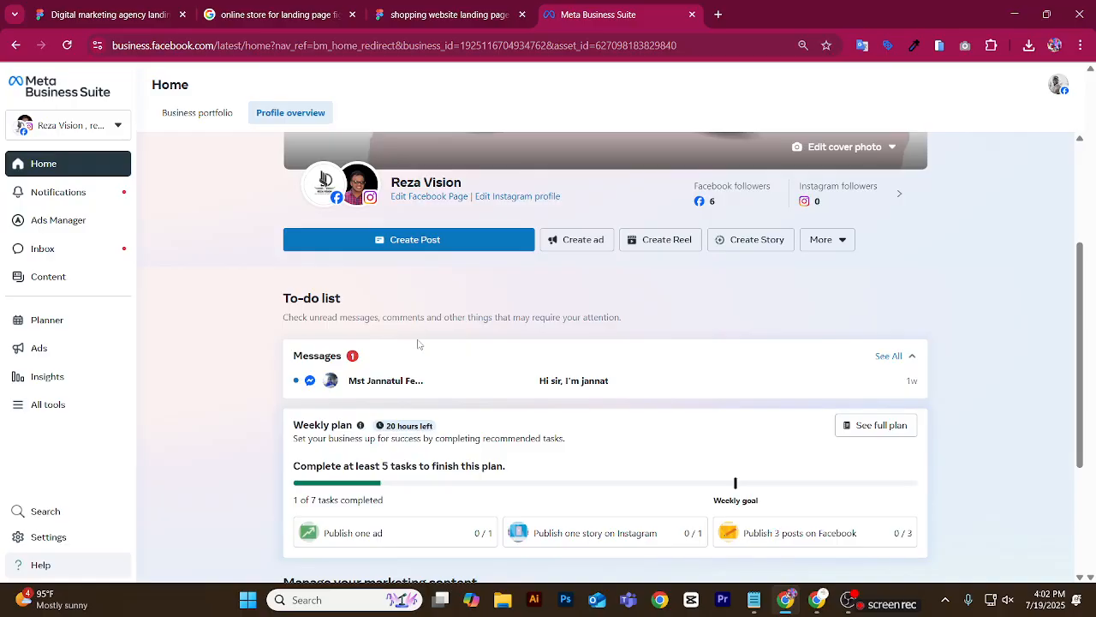
Choose the Reza Vision business portfolio in Meta Business Suite and open its settings.
left_click(100, 129)
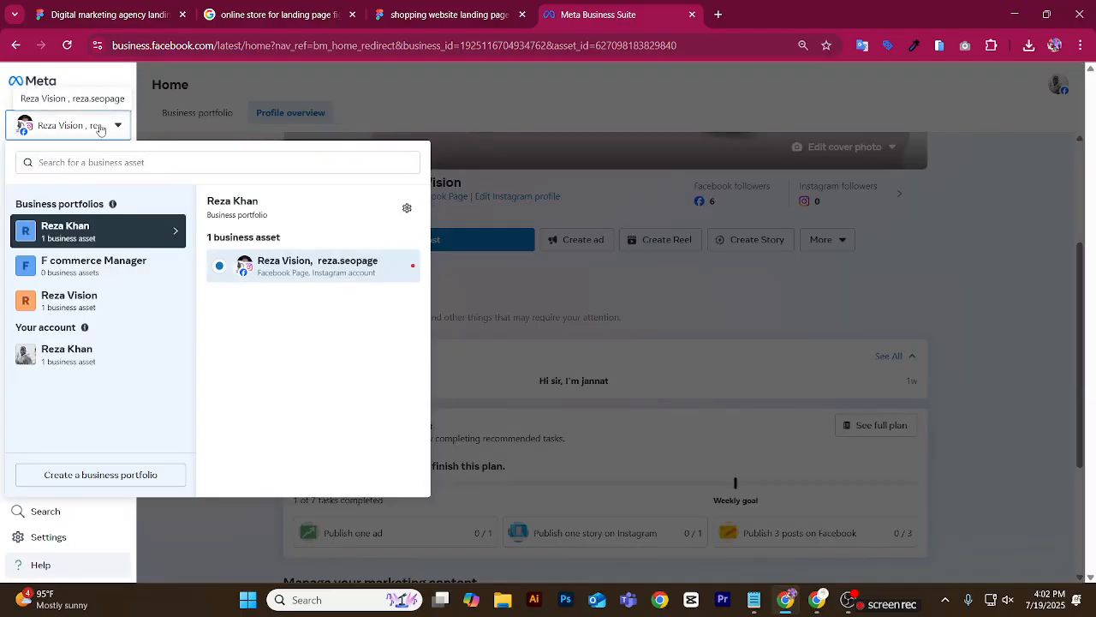
left_click(256, 87)
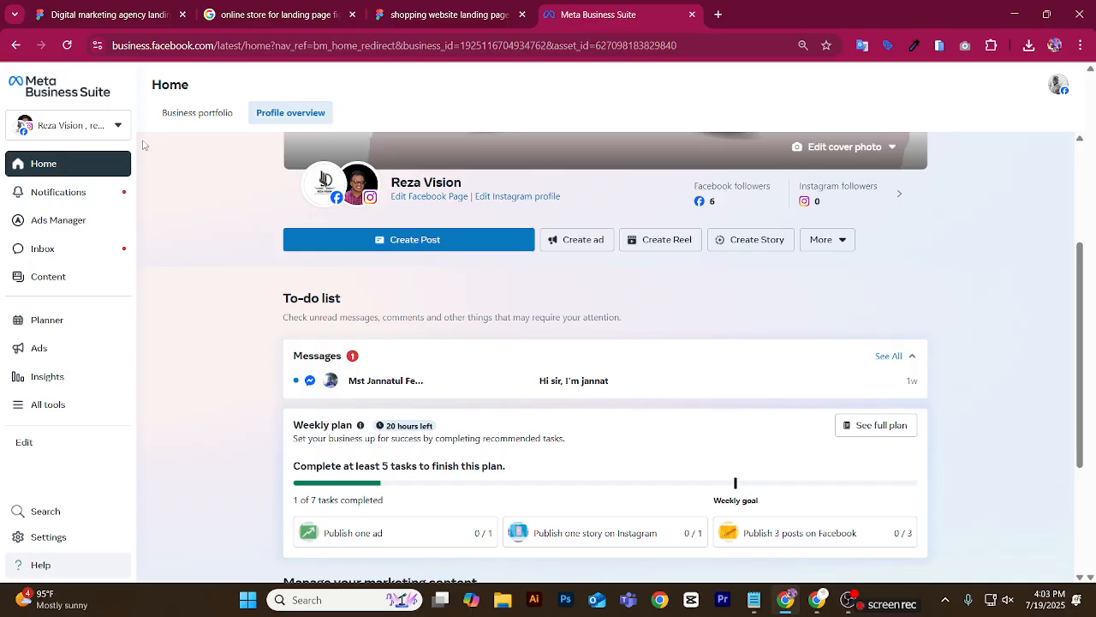
left_click(120, 125)
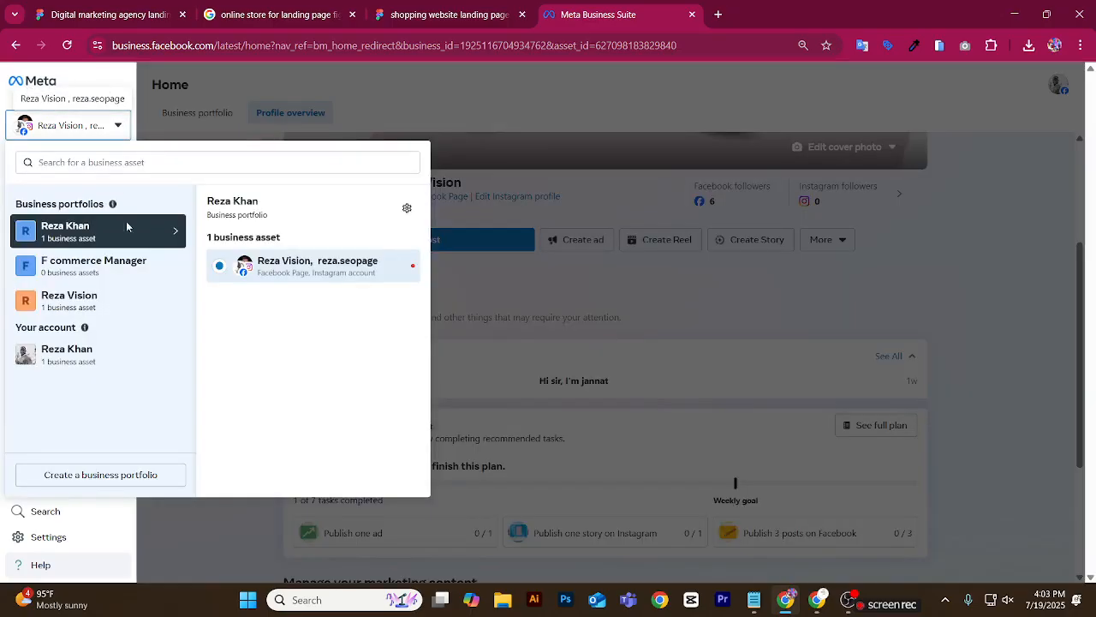
left_click(115, 306)
left_click(406, 210)
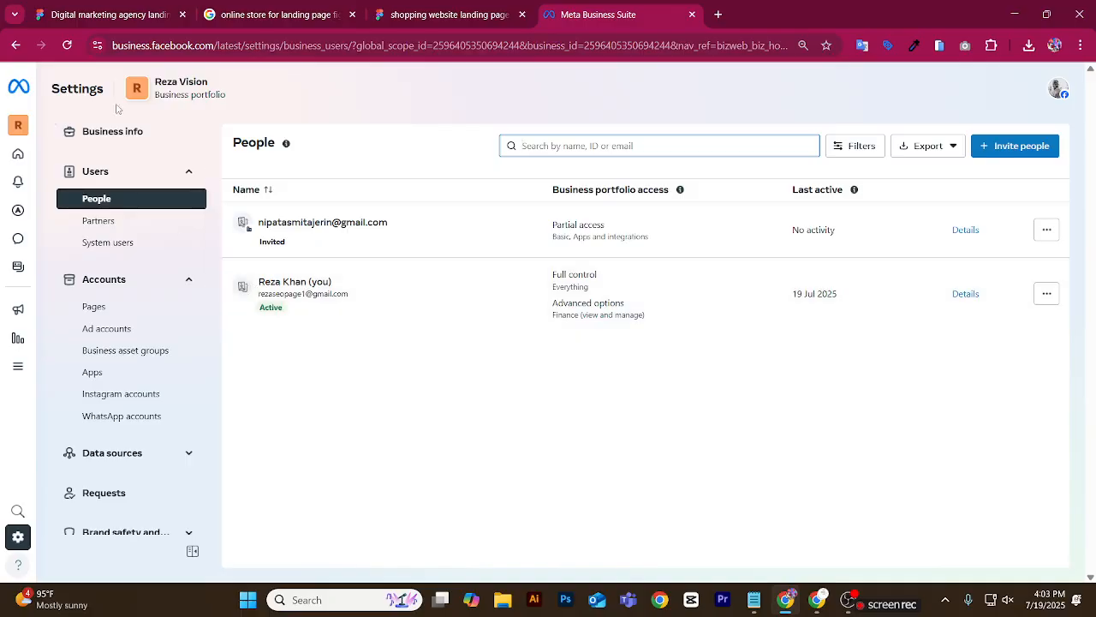
Open the portfolio's Domains settings under Brand safety and remove the existing dev-mejej.pantheonsite.io domain.
mouse_move(34, 139)
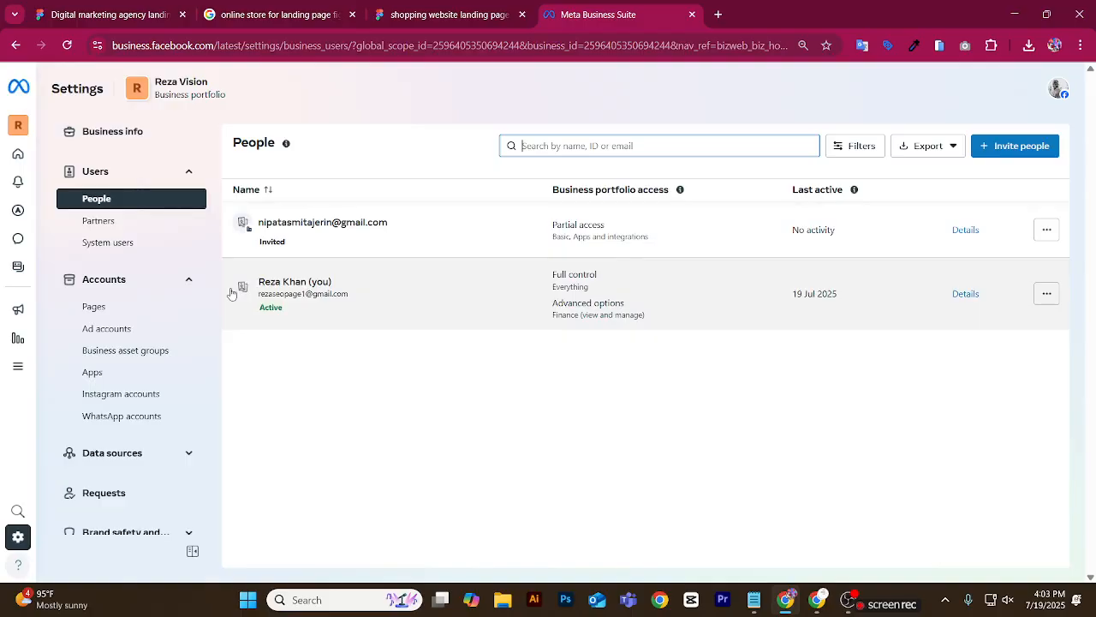
scroll(109, 283, "down", 5)
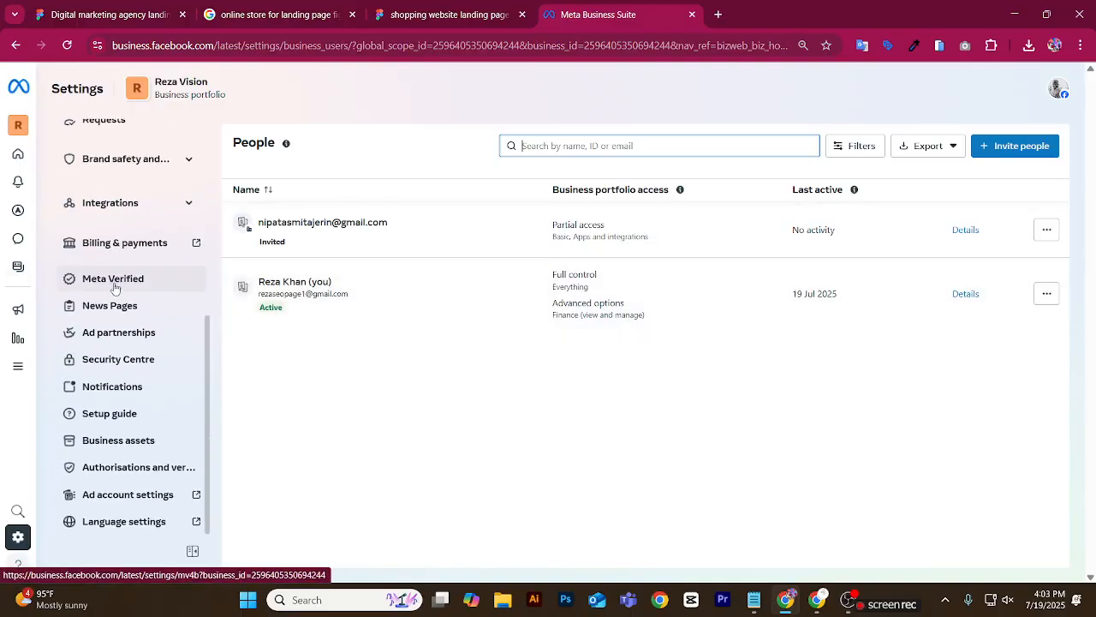
left_click(171, 163)
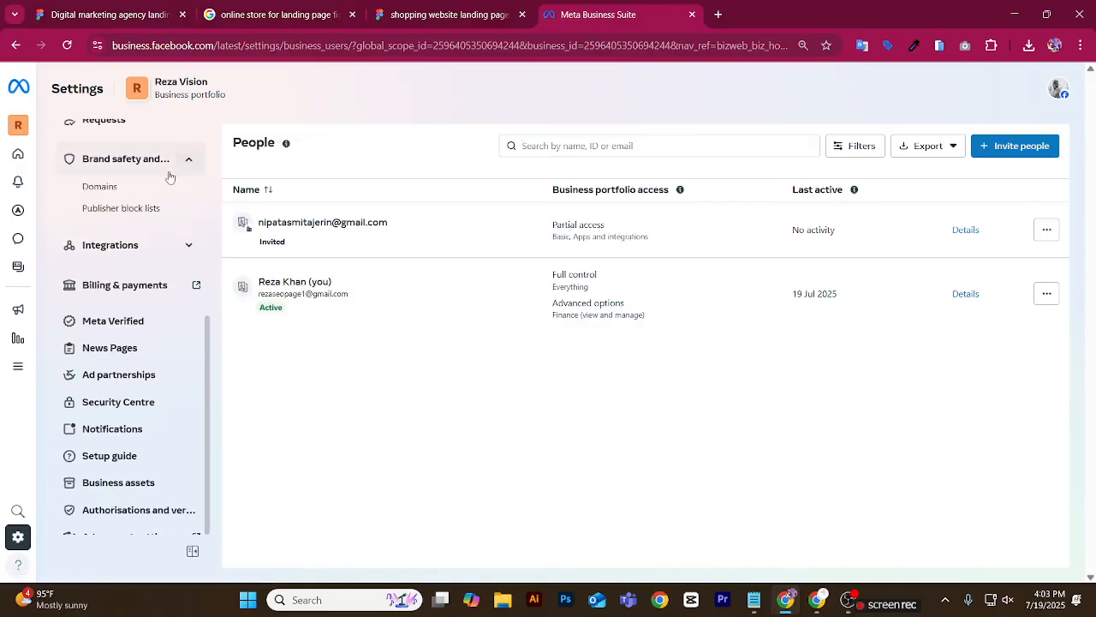
left_click(101, 189)
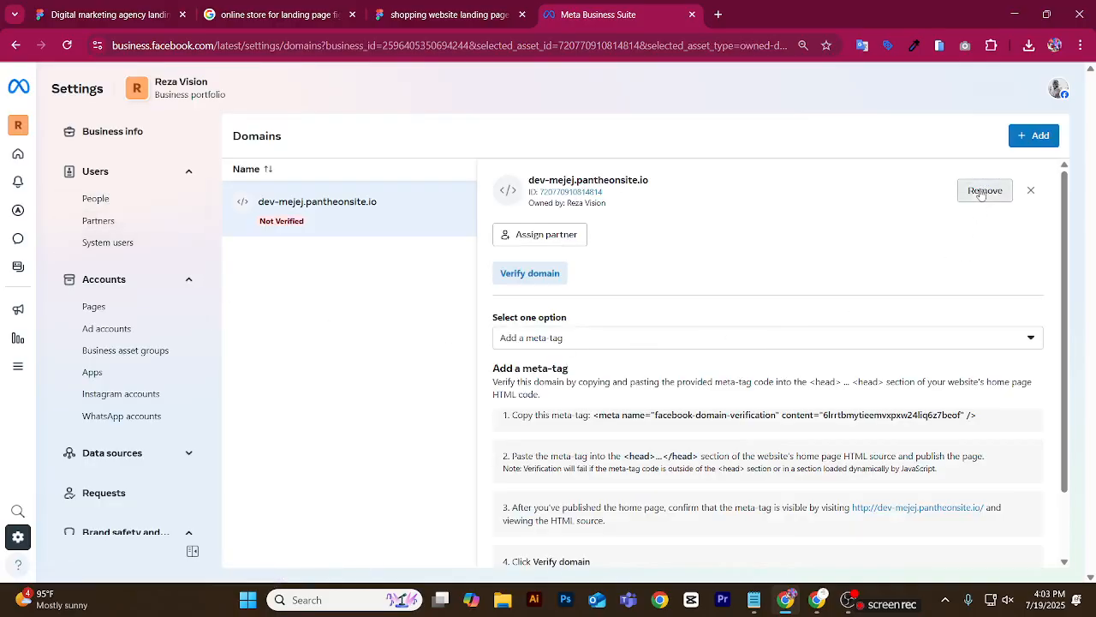
left_click(984, 190)
left_click(638, 272)
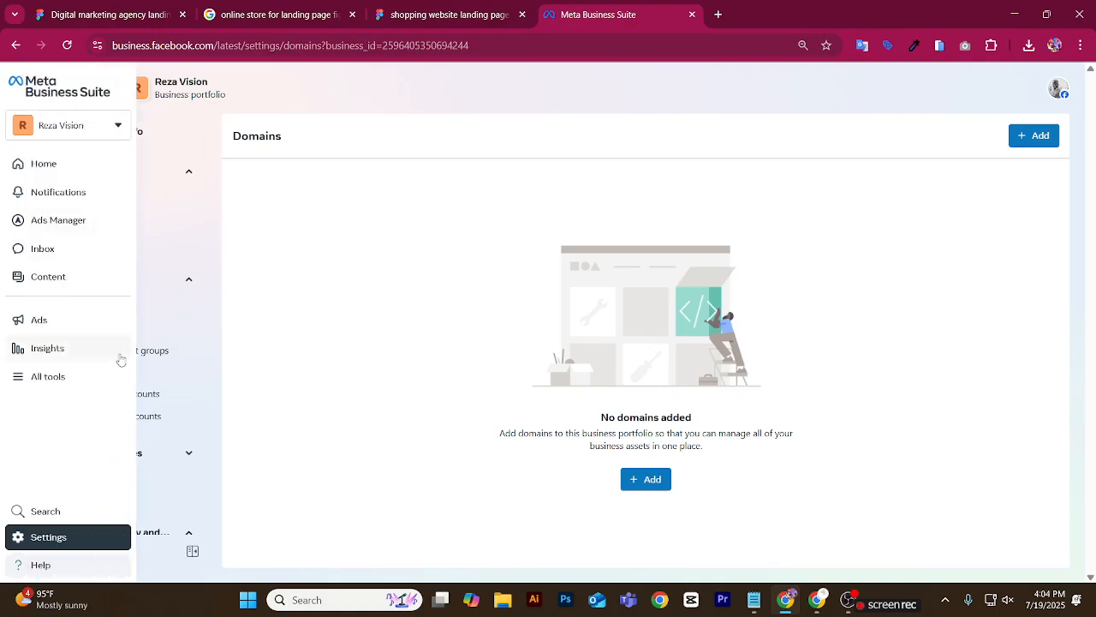
Start creating a new domain for the business portfolio, ready for its address.
scroll(135, 274, "down", 2)
scroll(136, 279, "up", 2)
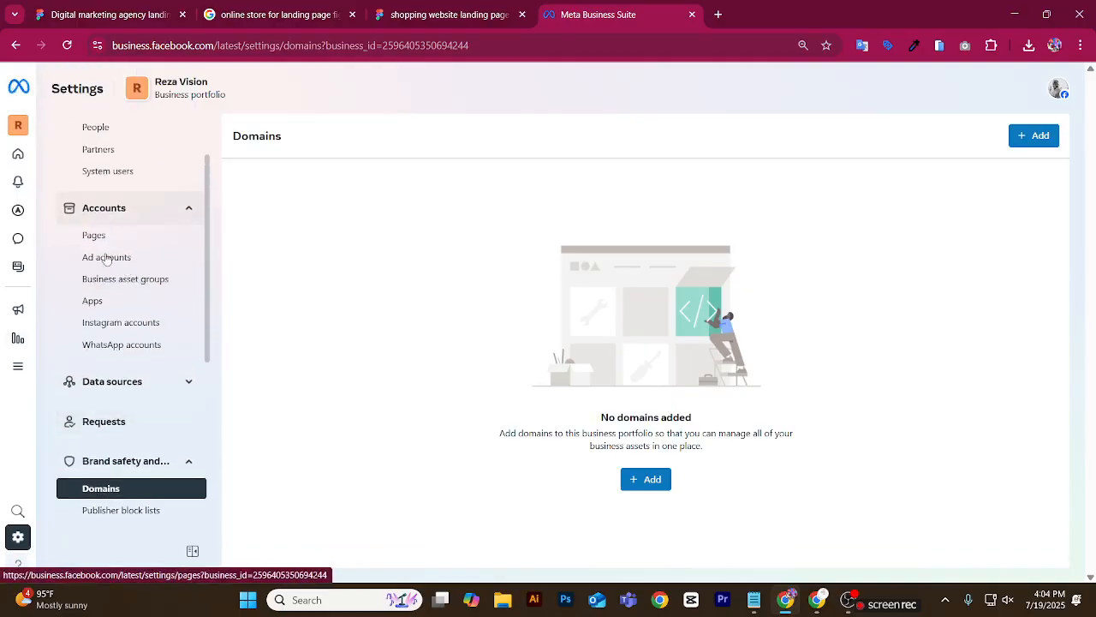
scroll(116, 291, "down", 2)
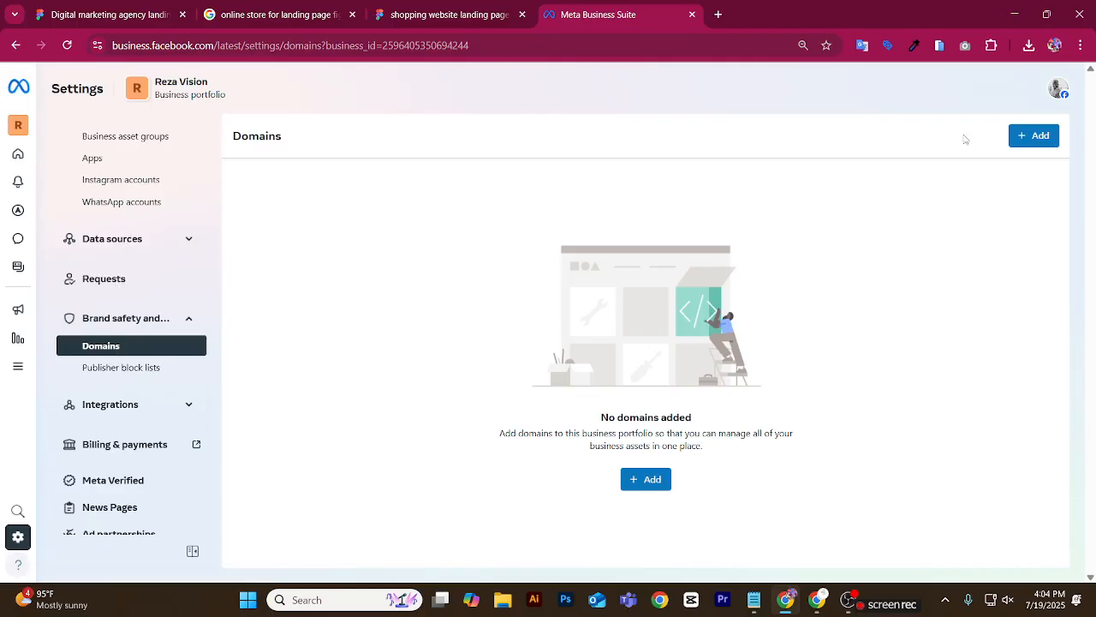
left_click(1025, 146)
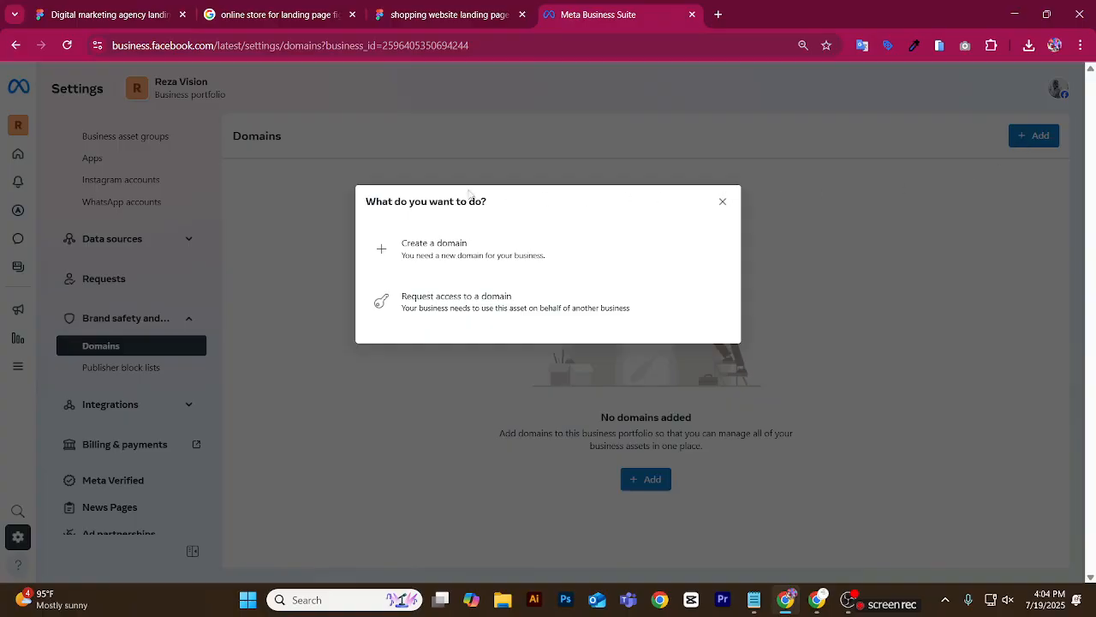
left_click(415, 258)
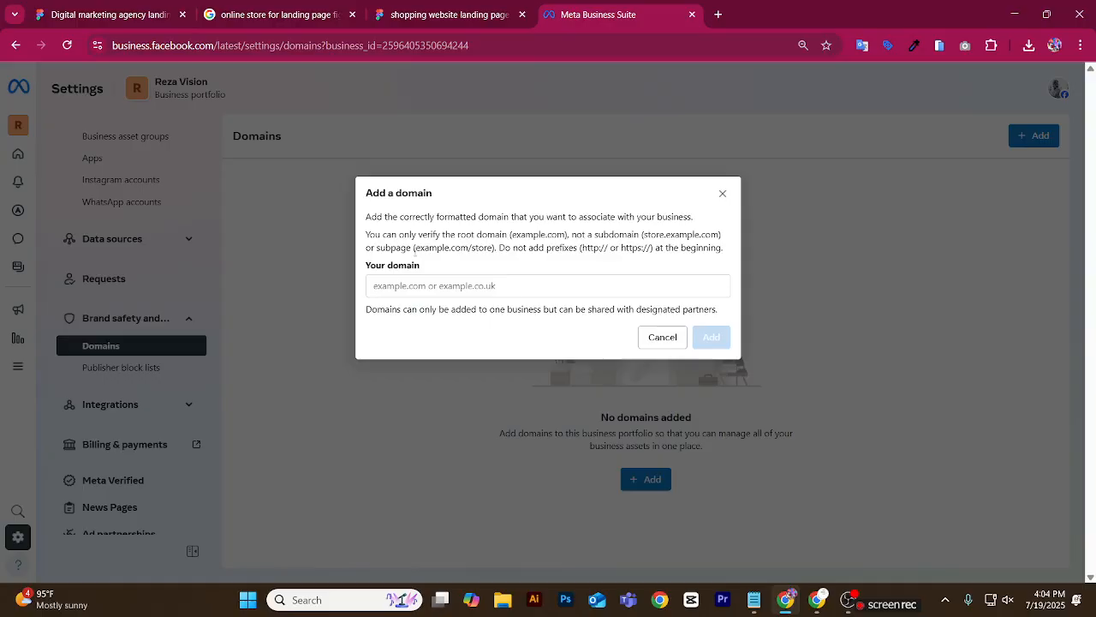
left_click(437, 285)
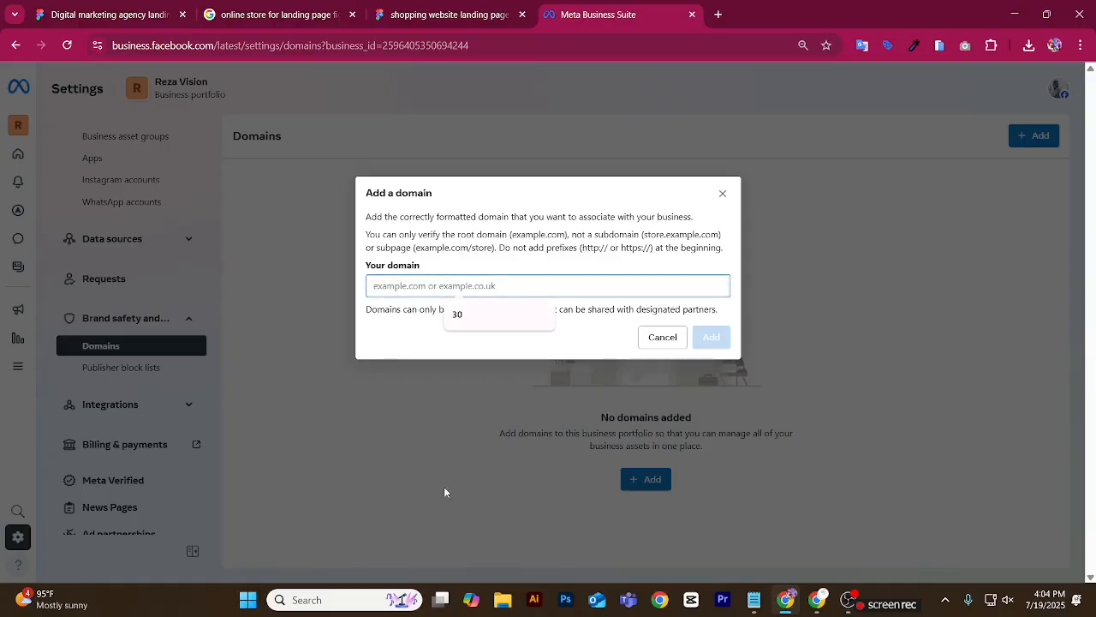
In the other Chrome window, close the Meta login tab and copy the live site's address.
left_click(816, 599)
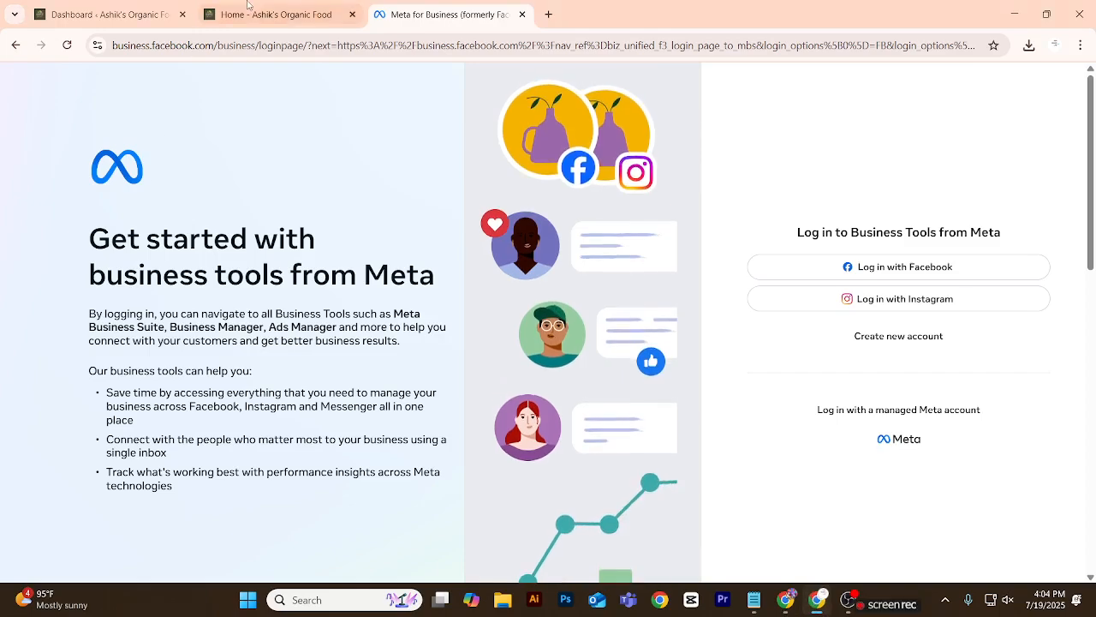
key("ctrl+w")
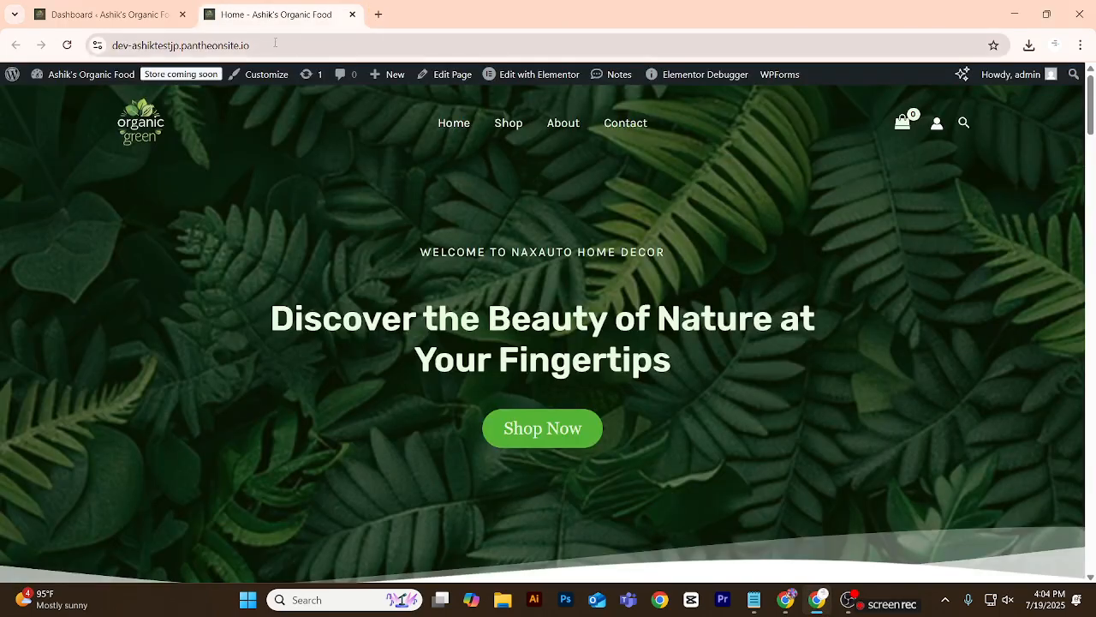
left_click_drag(275, 43, 101, 58)
key("ctrl+c")
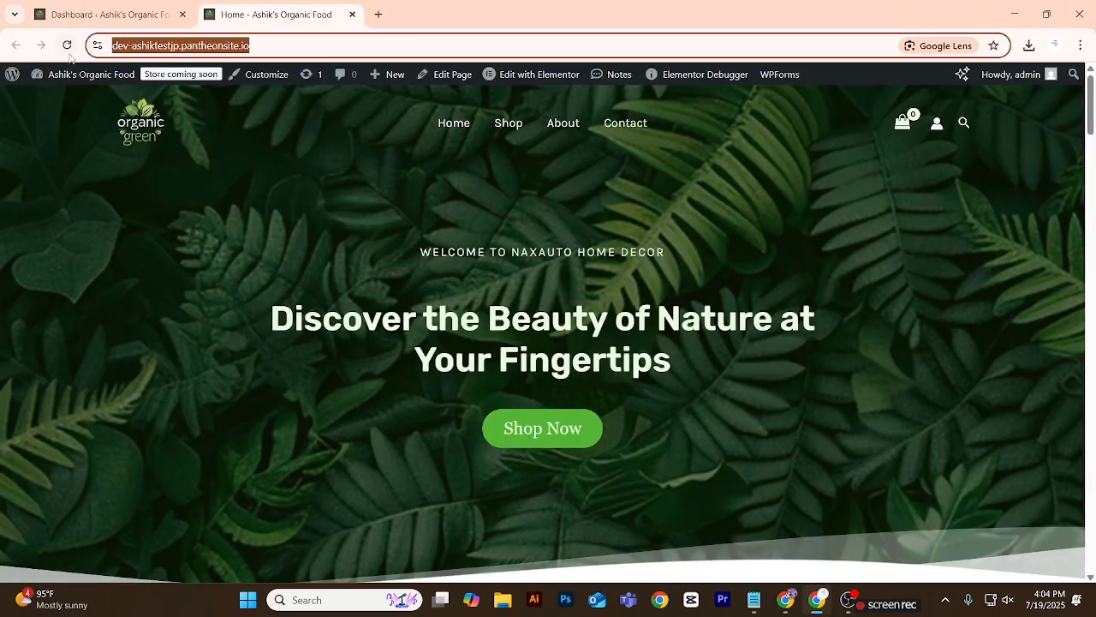
left_click(786, 600)
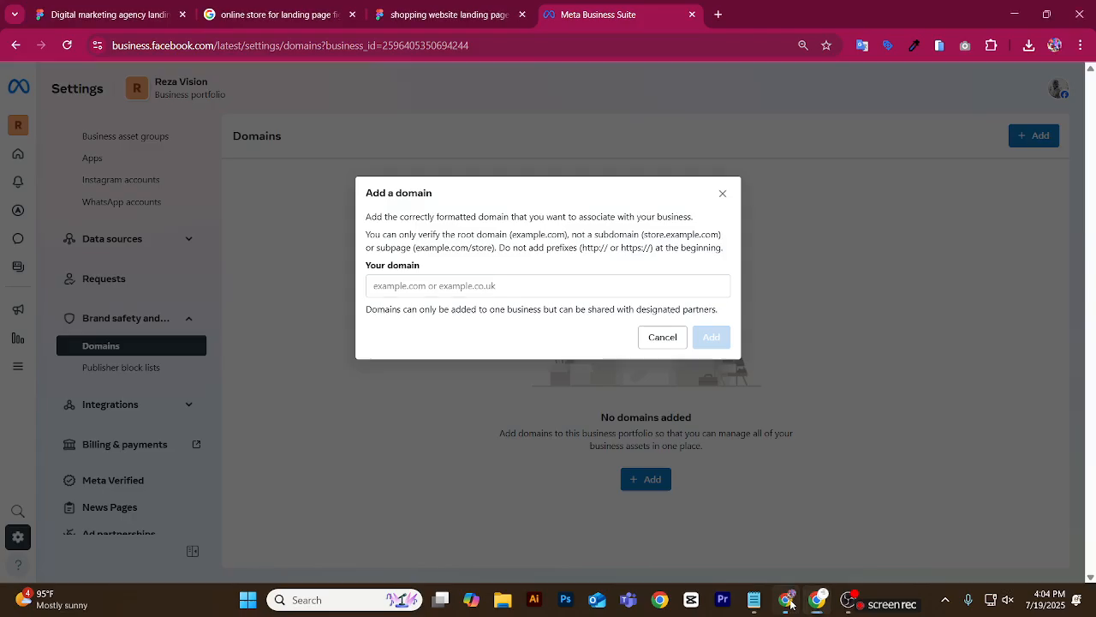
left_click(502, 288)
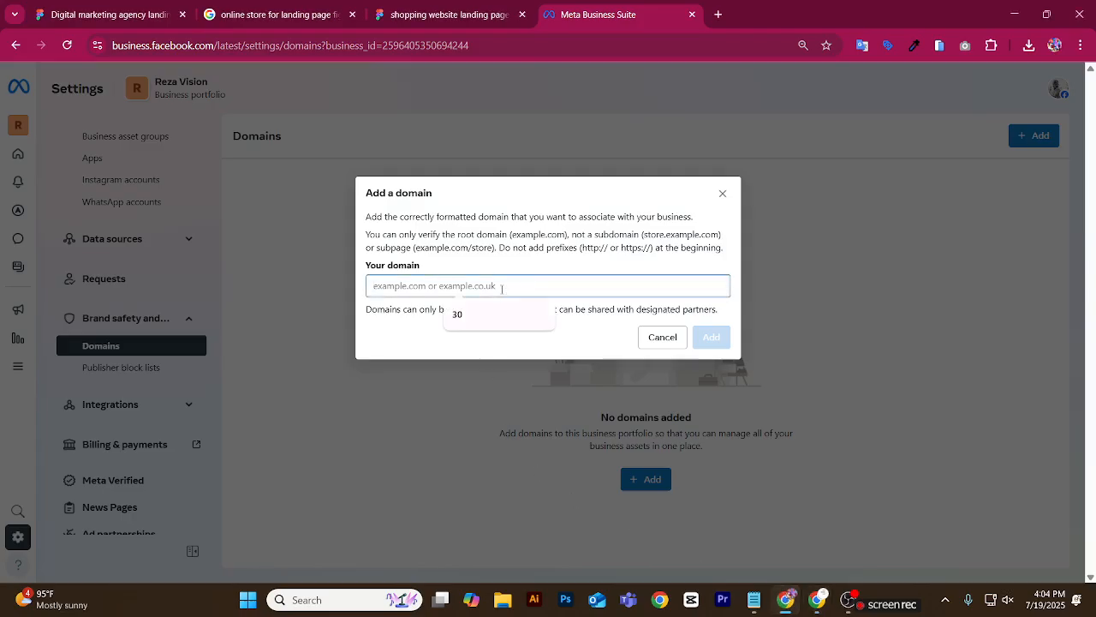
key("ctrl+v")
left_click(711, 337)
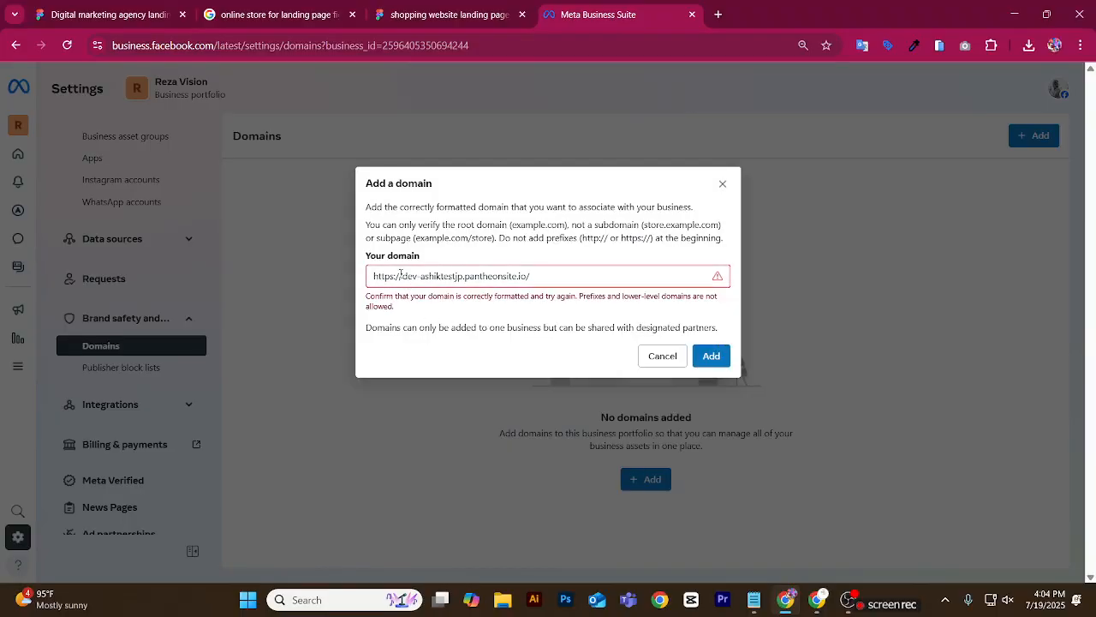
left_click_drag(403, 276, 356, 271)
key("BackSpace")
key("BackSpace")
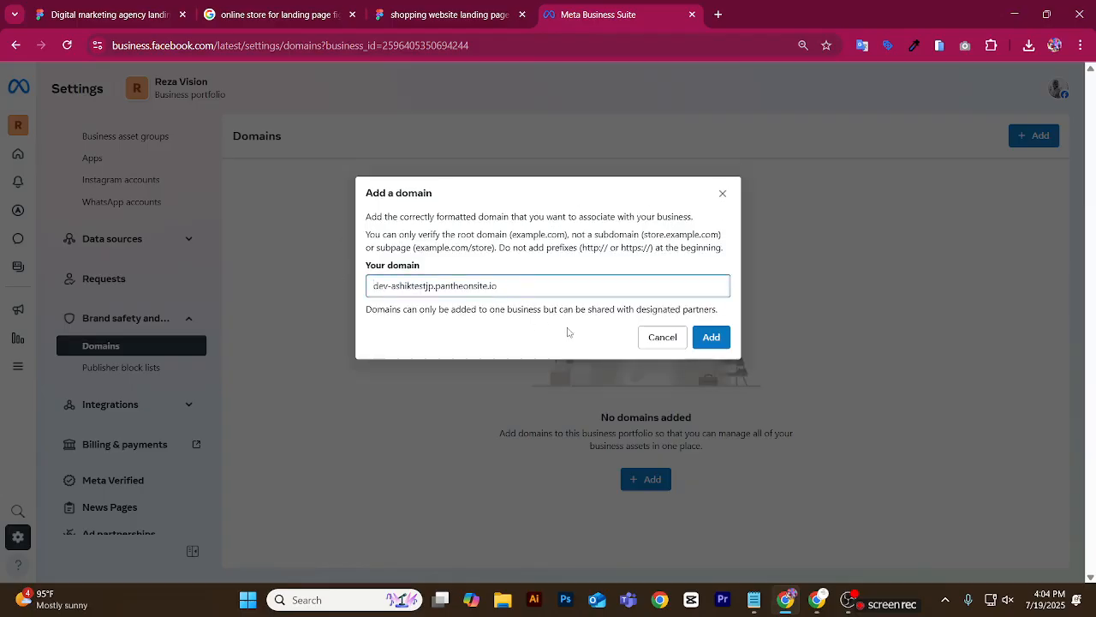
left_click(712, 339)
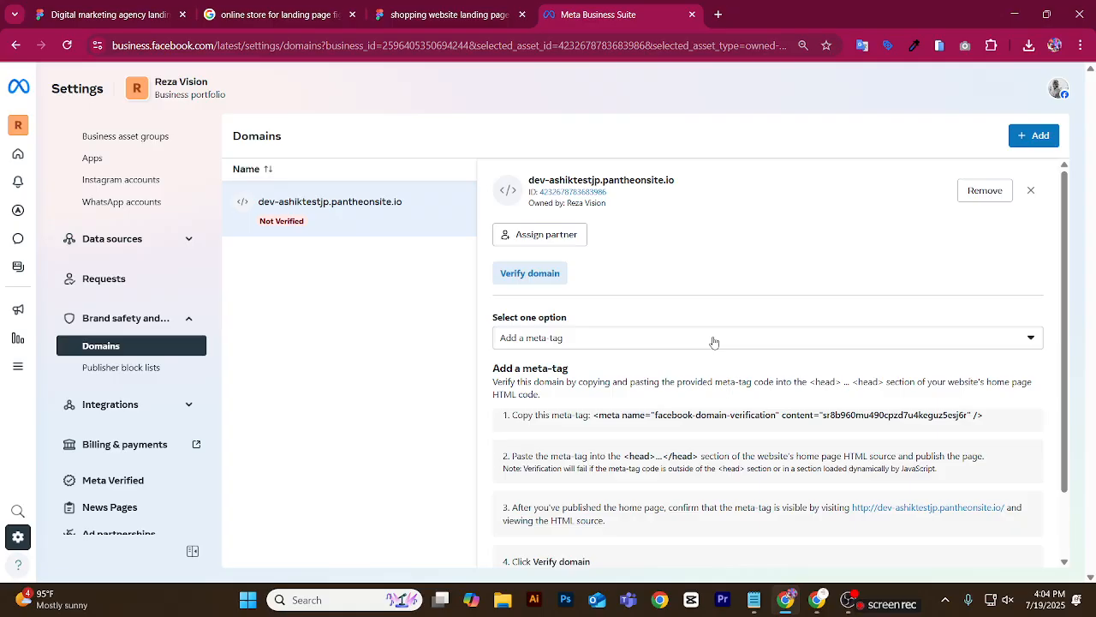
Capture the domain verification instructions as a screenshot, outline the meta-tag code and instructions 2 and 3 with red rectangles, and discard the capture.
scroll(728, 342, "down", 1)
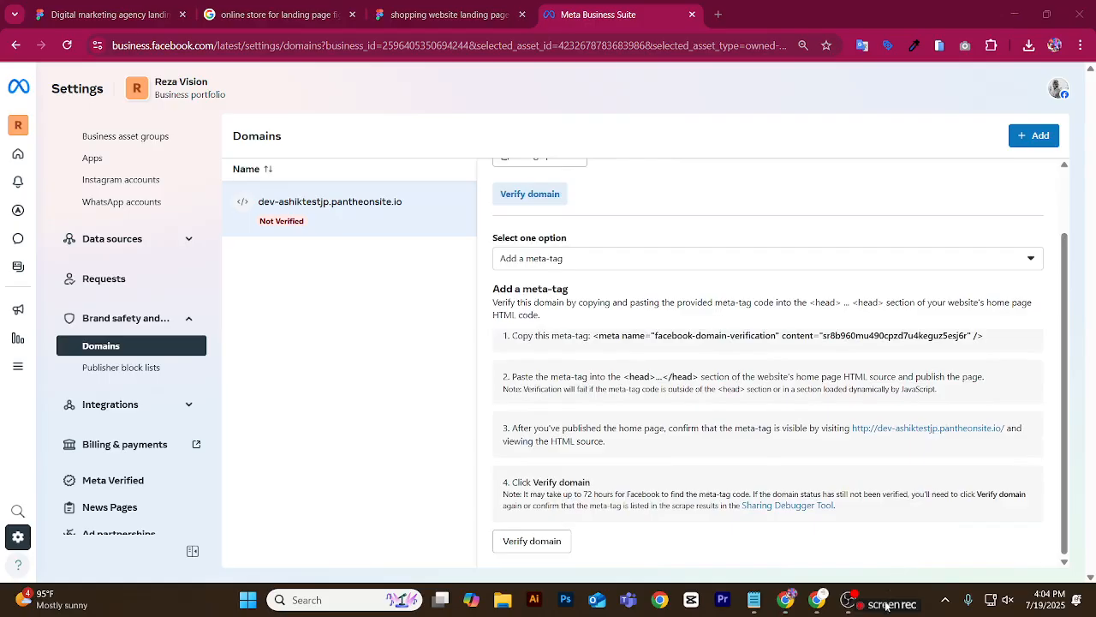
left_click(942, 599)
left_click(916, 527)
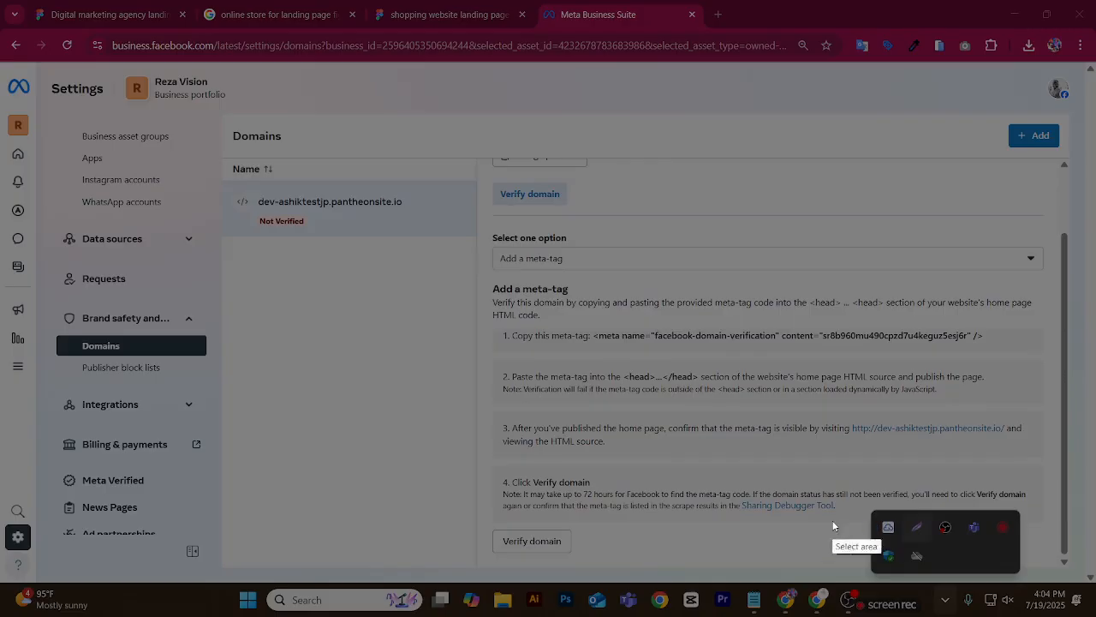
mouse_move(224, 116)
left_mouse_down()
mouse_move(274, 156)
mouse_move(955, 516)
mouse_move(1089, 558)
left_mouse_up()
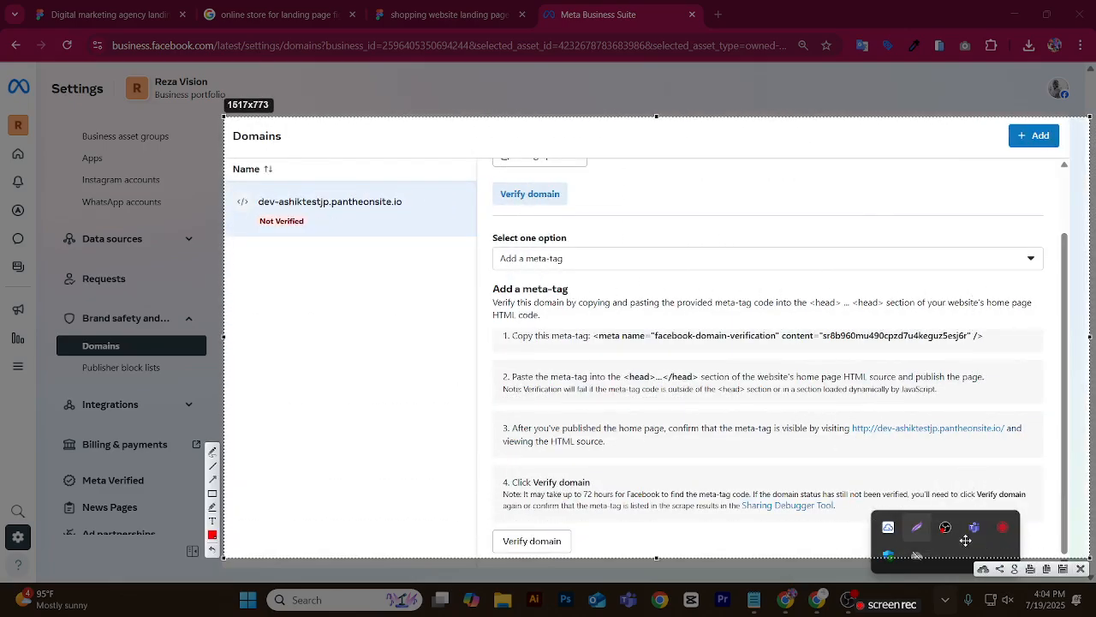
left_click(211, 494)
mouse_move(587, 327)
left_mouse_down()
mouse_move(641, 350)
mouse_move(942, 360)
mouse_move(1013, 349)
left_mouse_up()
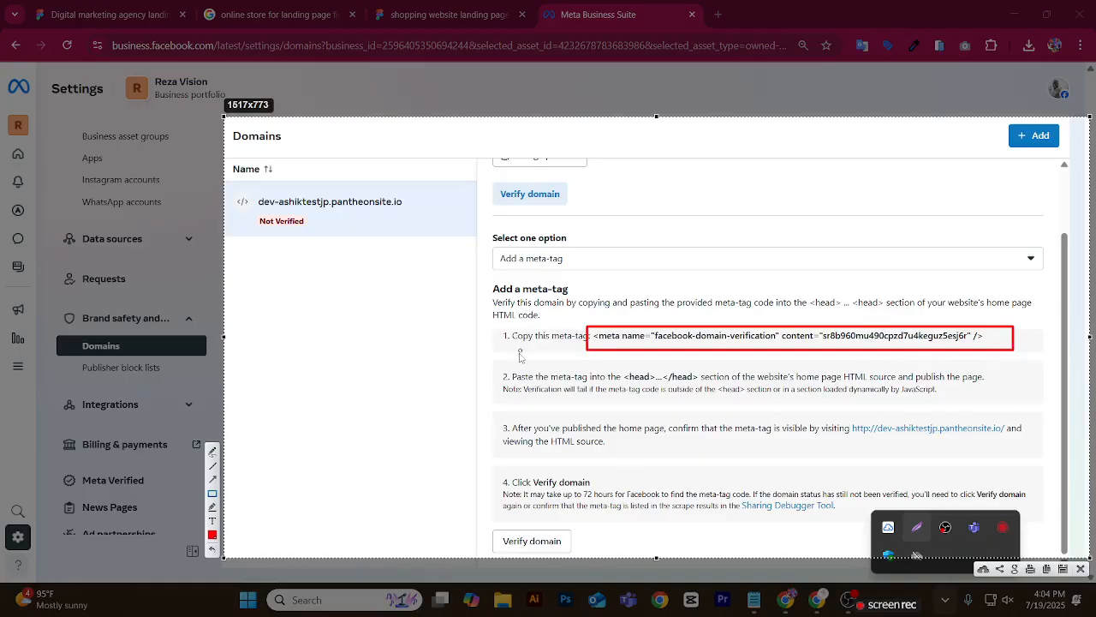
mouse_move(497, 367)
left_mouse_down()
mouse_move(698, 396)
mouse_move(1005, 402)
left_mouse_up()
mouse_move(497, 417)
left_mouse_down()
mouse_move(731, 460)
mouse_move(1040, 450)
left_mouse_up()
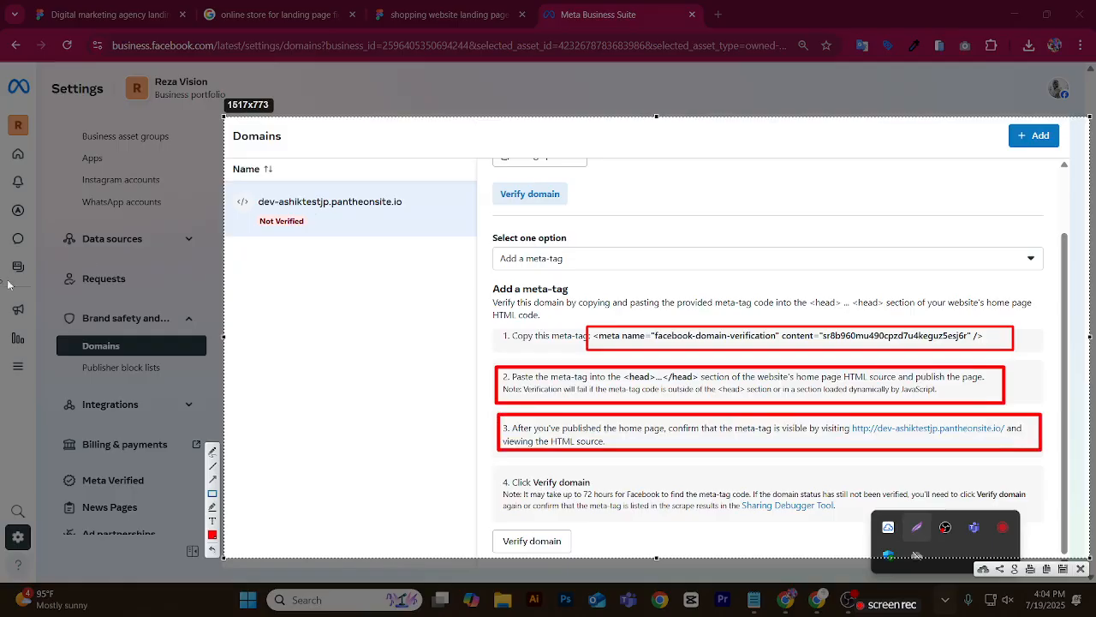
left_click(1081, 569)
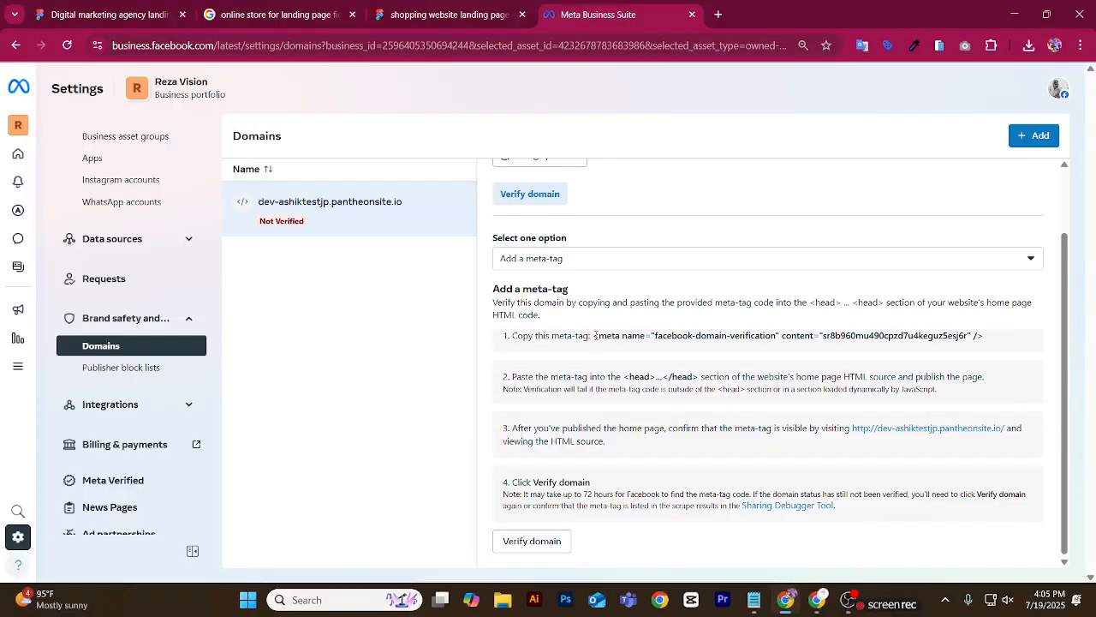
Copy the facebook-domain-verification meta-tag of the new domain and switch to the Digital marketing agency Figma tab.
left_click_drag(595, 334, 985, 337)
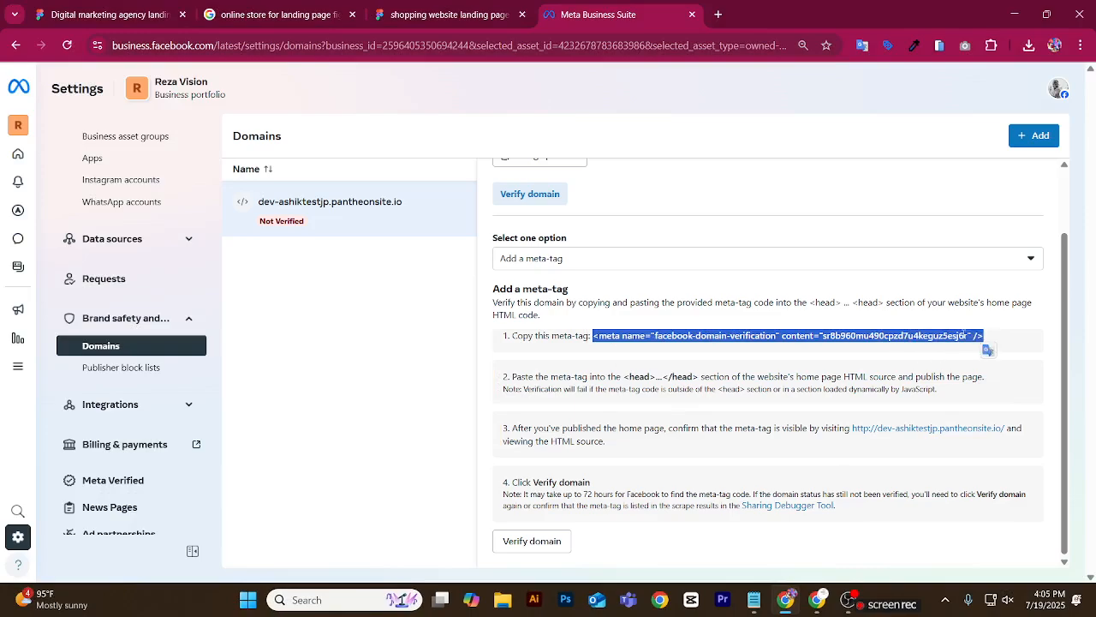
right_click(590, 337)
left_click(655, 348)
left_click(117, 15)
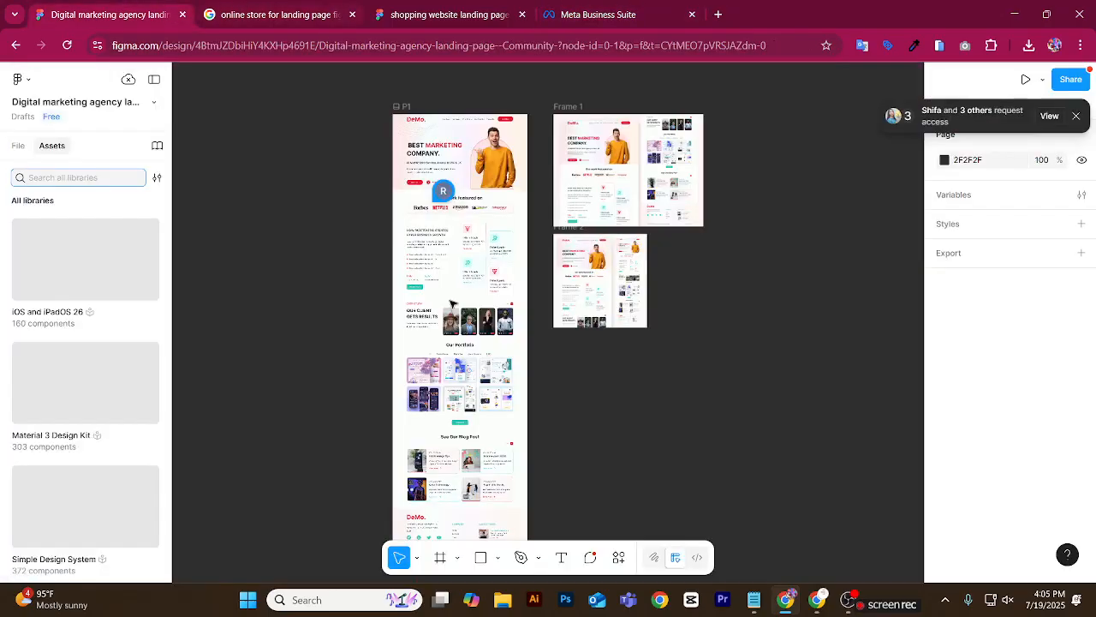
Switch to the WordPress dashboard window and reveal the Appearance submenu.
key("alt+Tab")
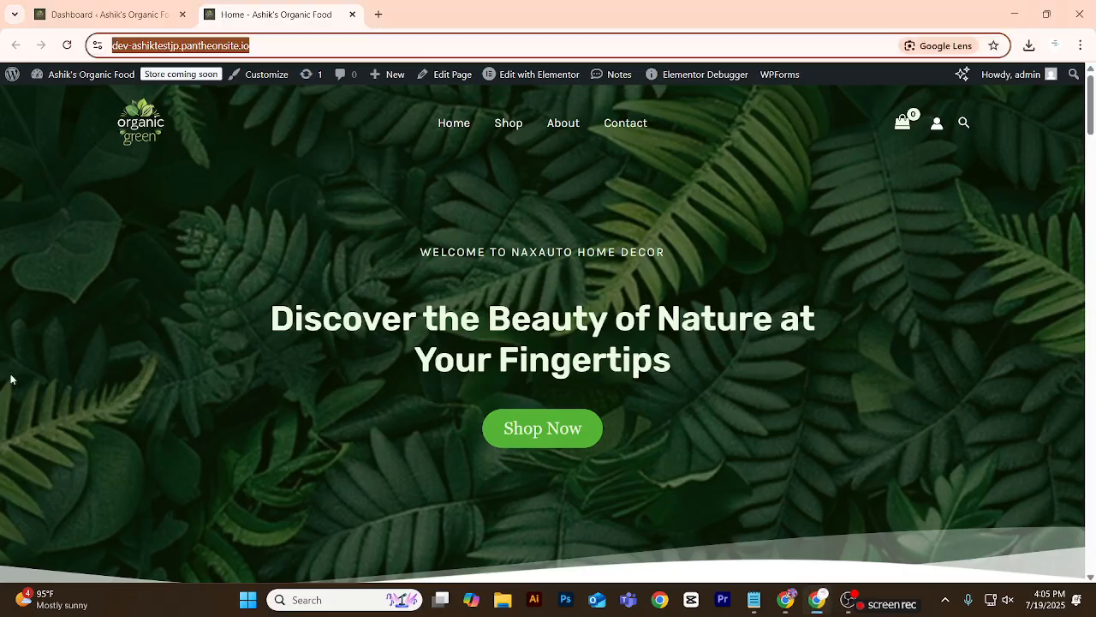
left_click(68, 14)
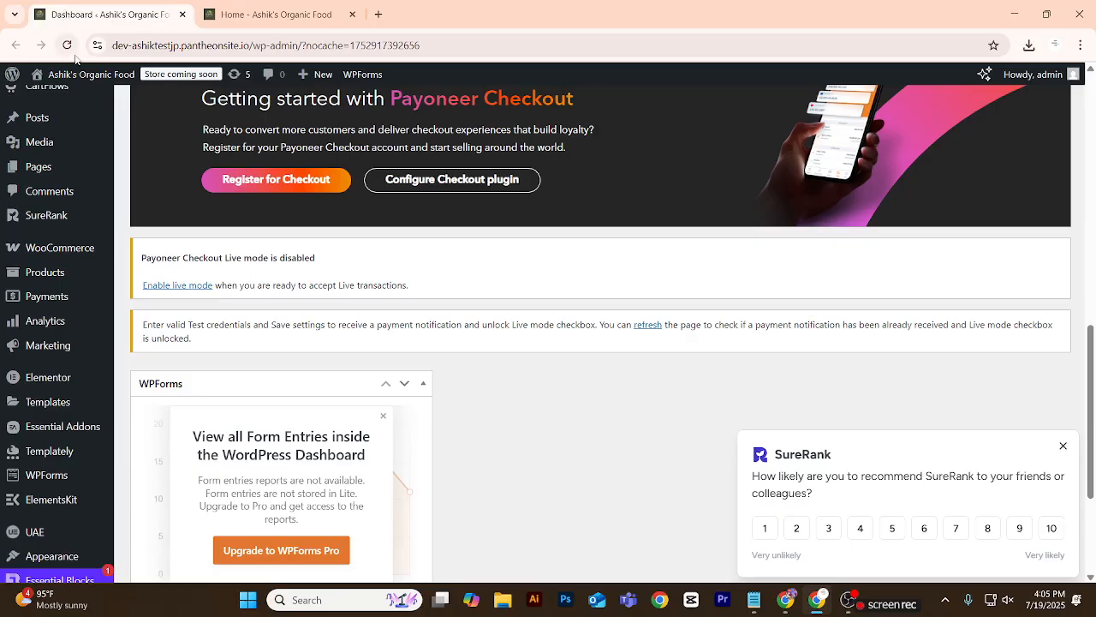
scroll(52, 236, "down", 3)
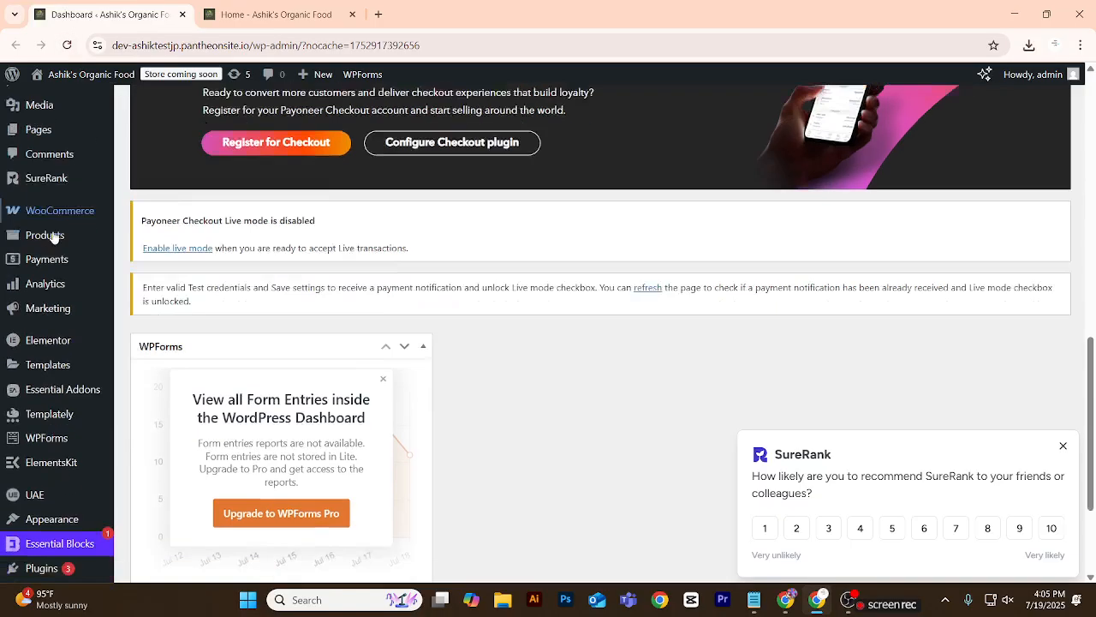
mouse_move(61, 419)
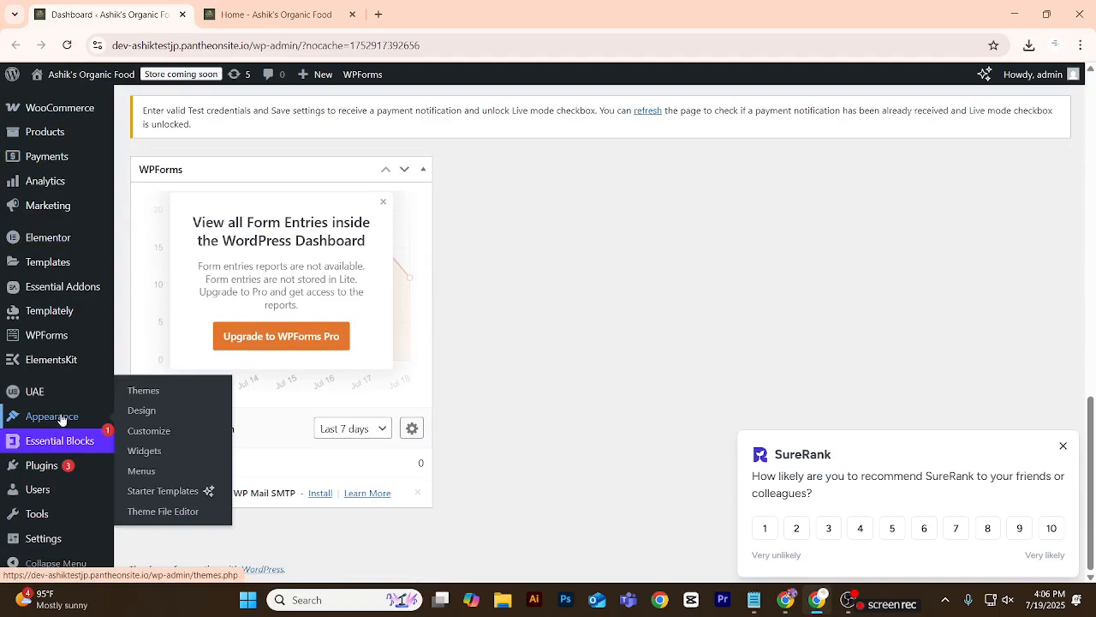
Try to capture the dashboard with the Appearance submenu open using the Windows snipping tool.
key("super+shift+s")
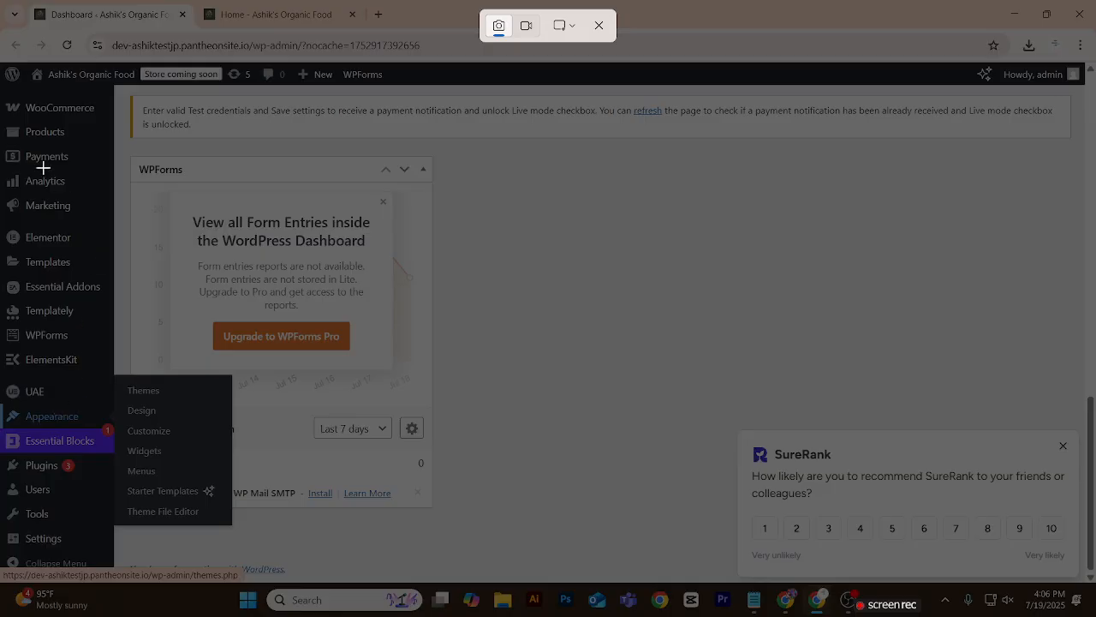
left_click_drag(3, 67, 1091, 576)
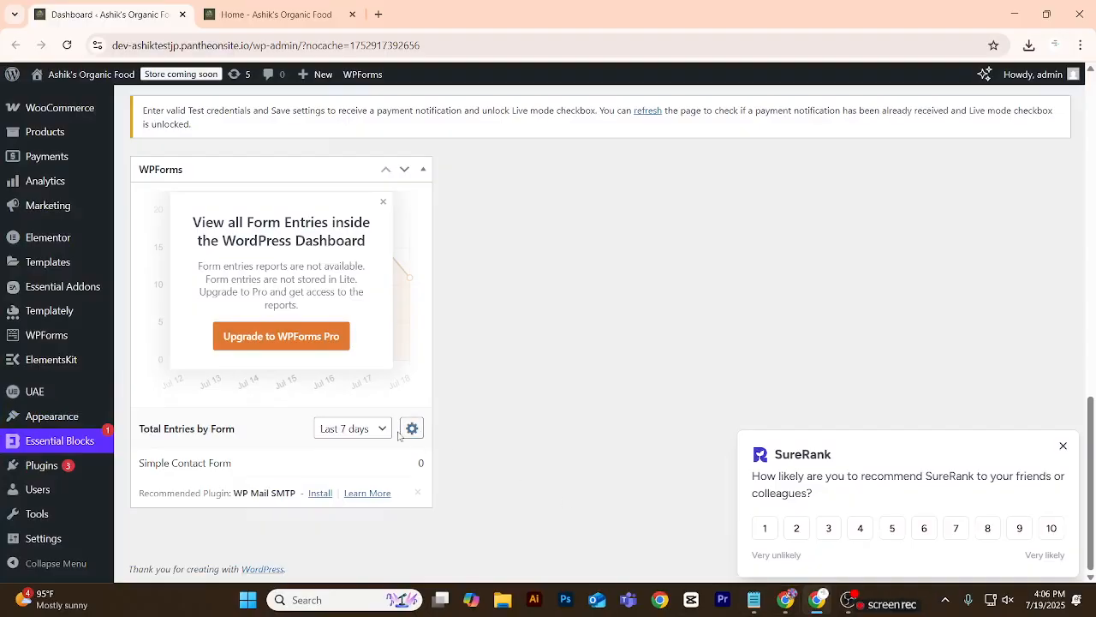
mouse_move(47, 334)
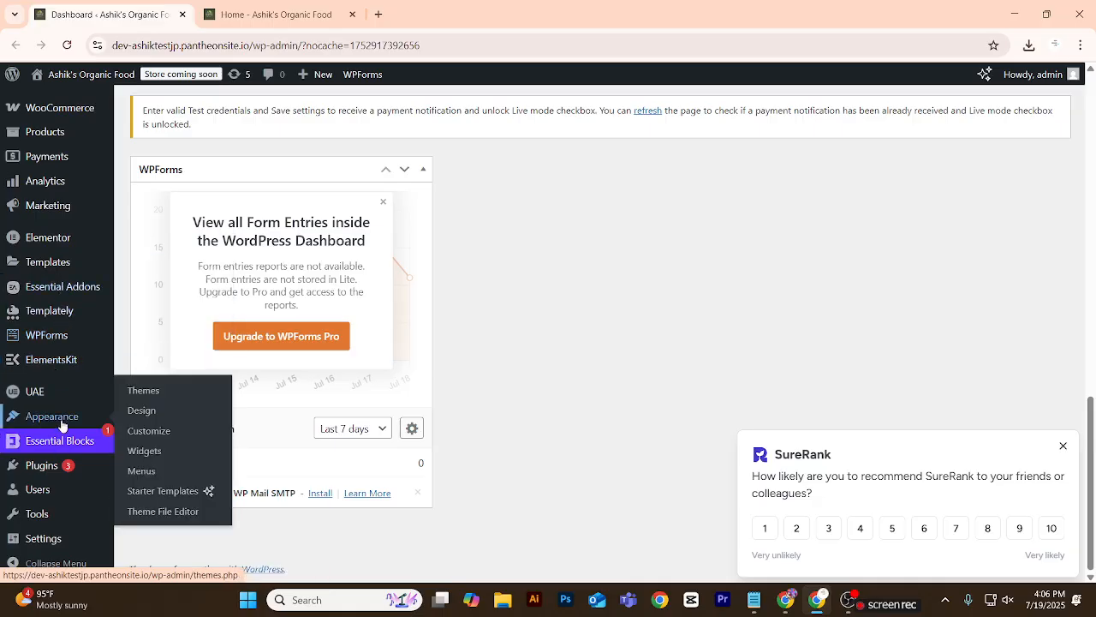
key("super+shift+s")
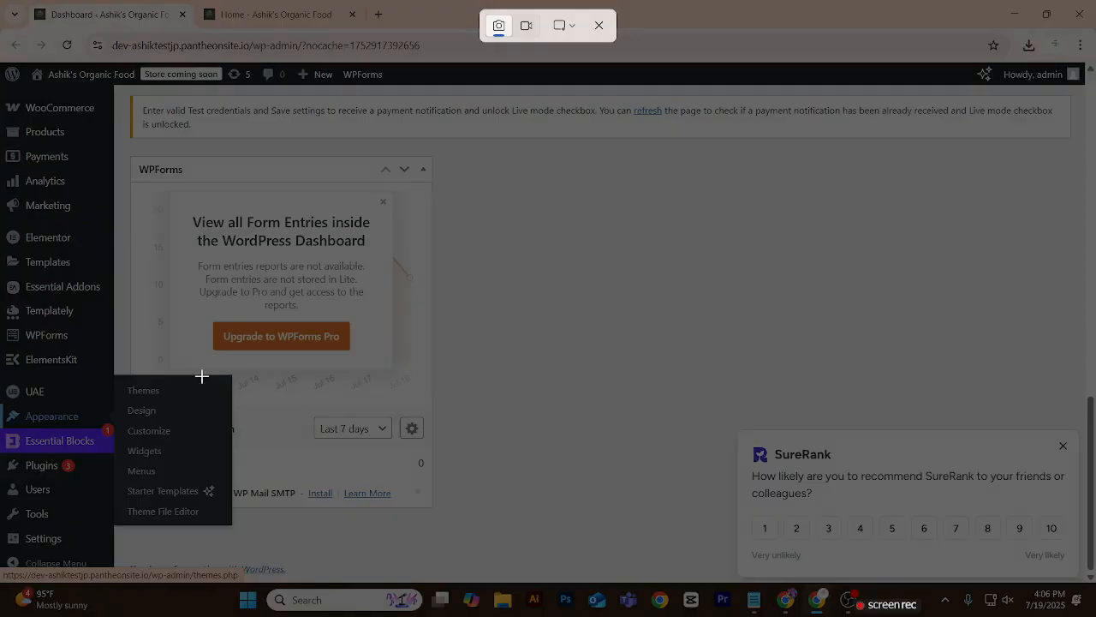
left_click(599, 28)
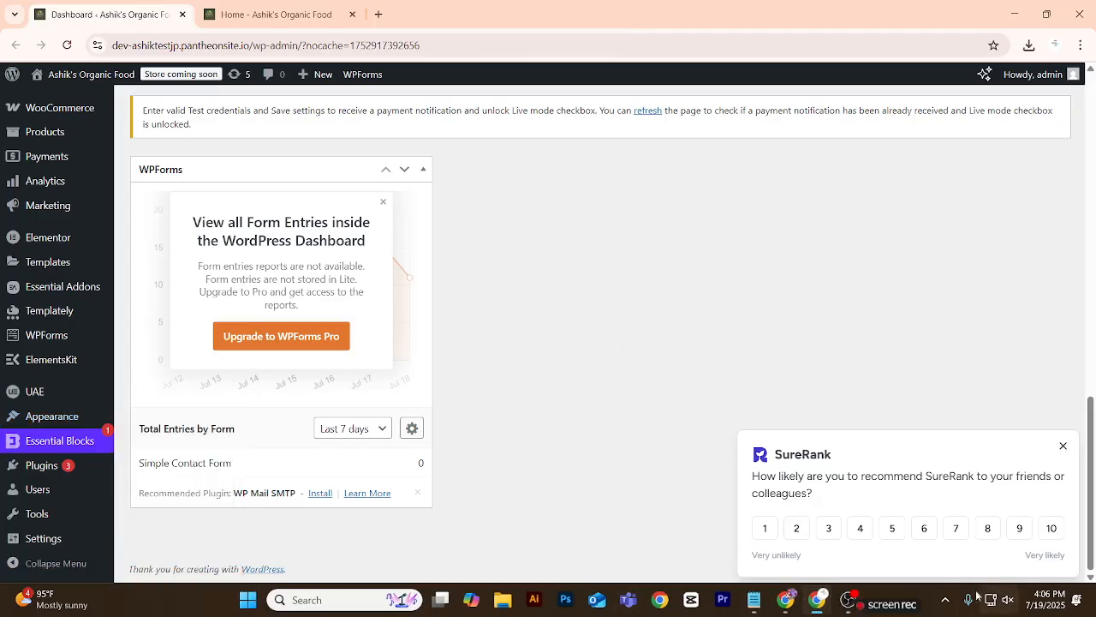
Check the general hotkey in the background screenshot tool's options.
left_click(945, 600)
right_click(919, 531)
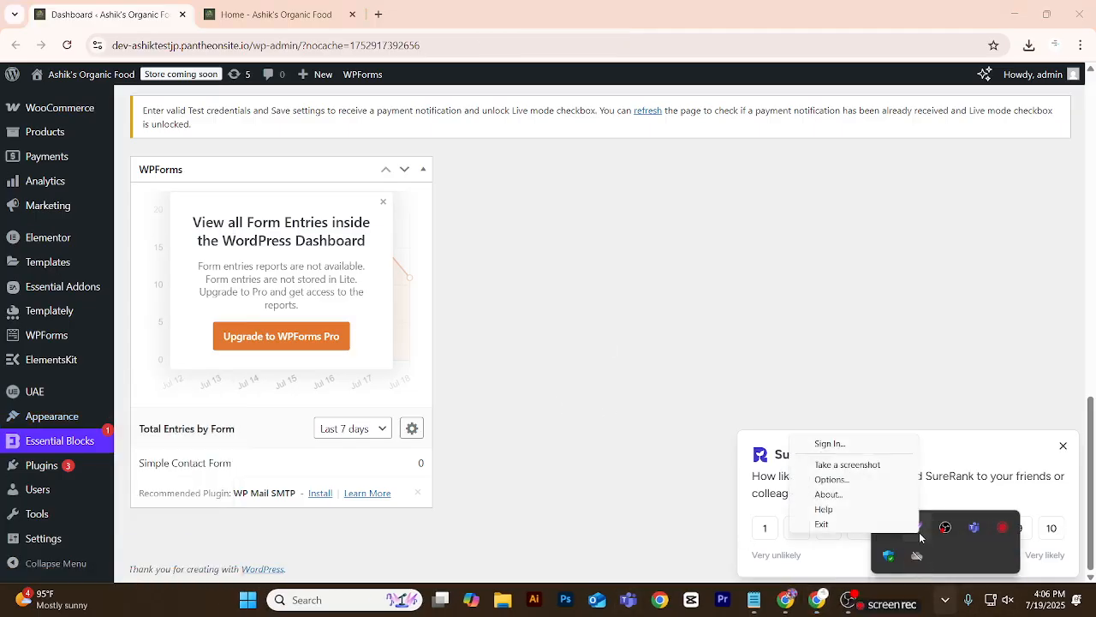
left_click(843, 482)
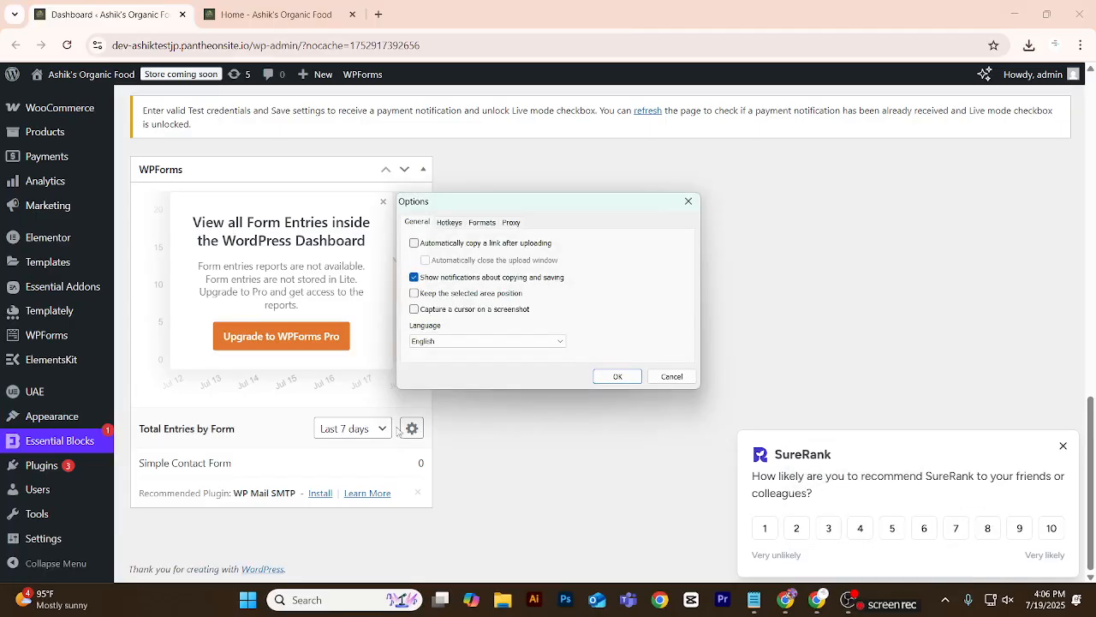
left_click(457, 226)
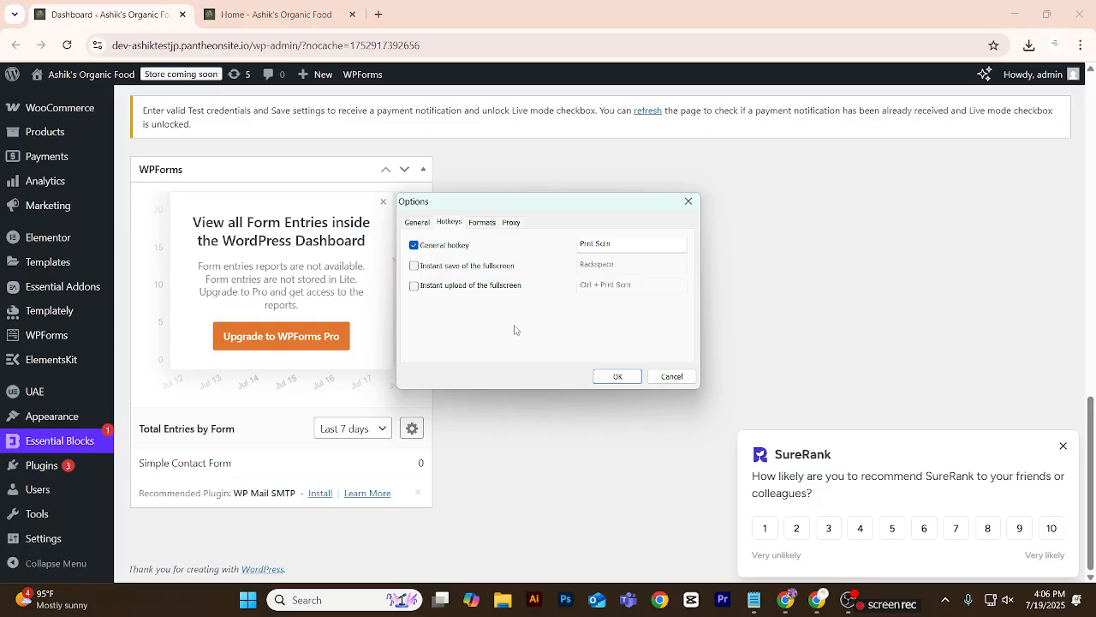
left_click(615, 378)
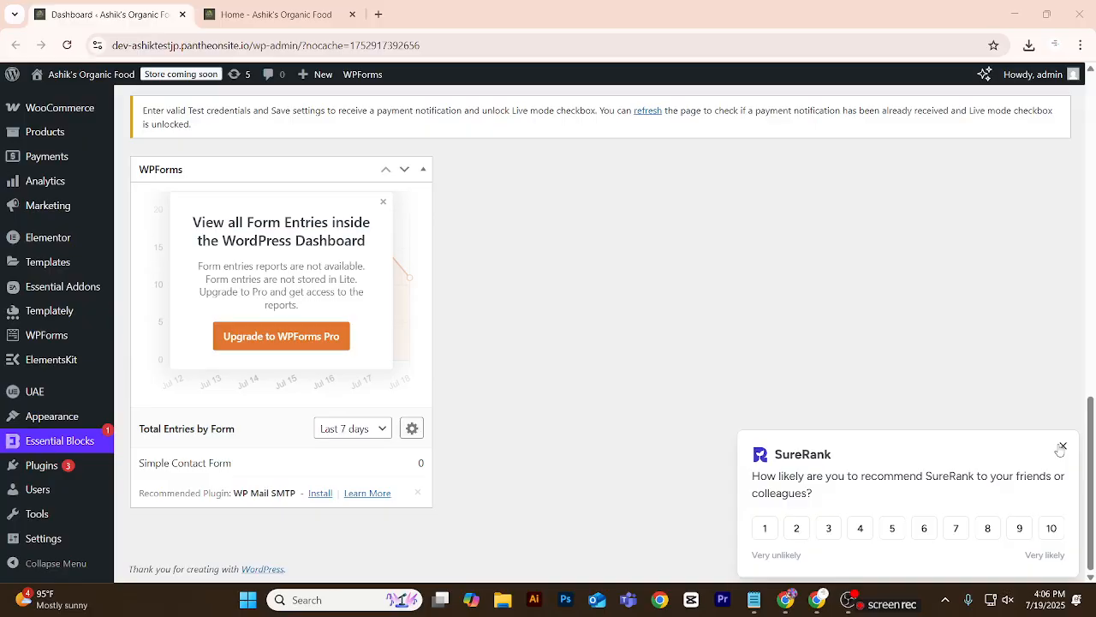
key("Print")
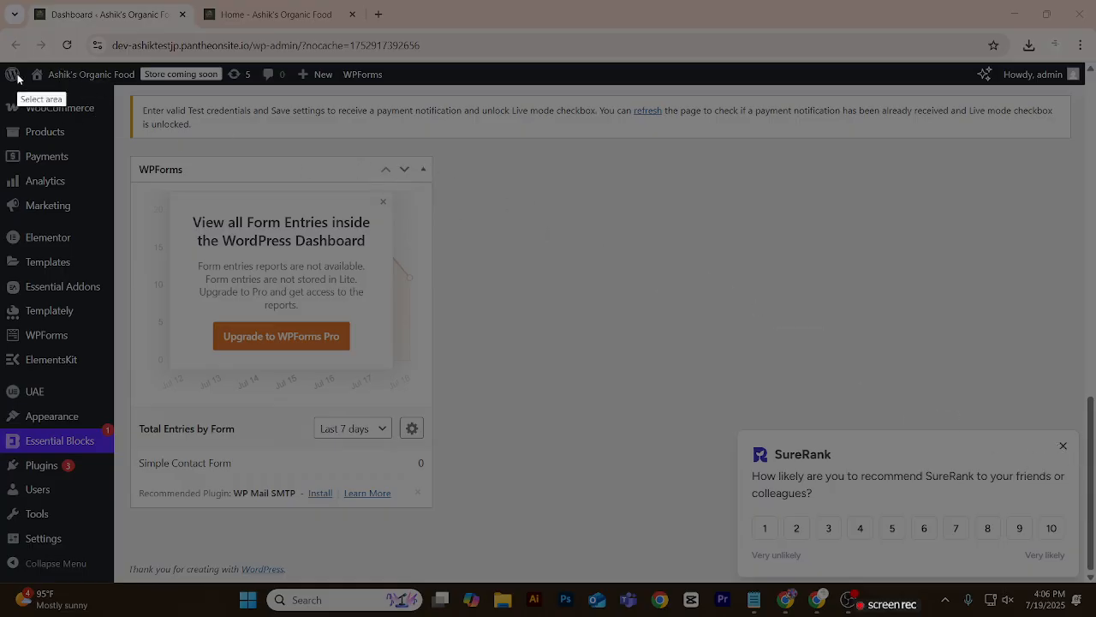
mouse_move(1, 62)
left_mouse_down()
mouse_move(863, 481)
mouse_move(1083, 555)
left_mouse_up()
left_click(1073, 566)
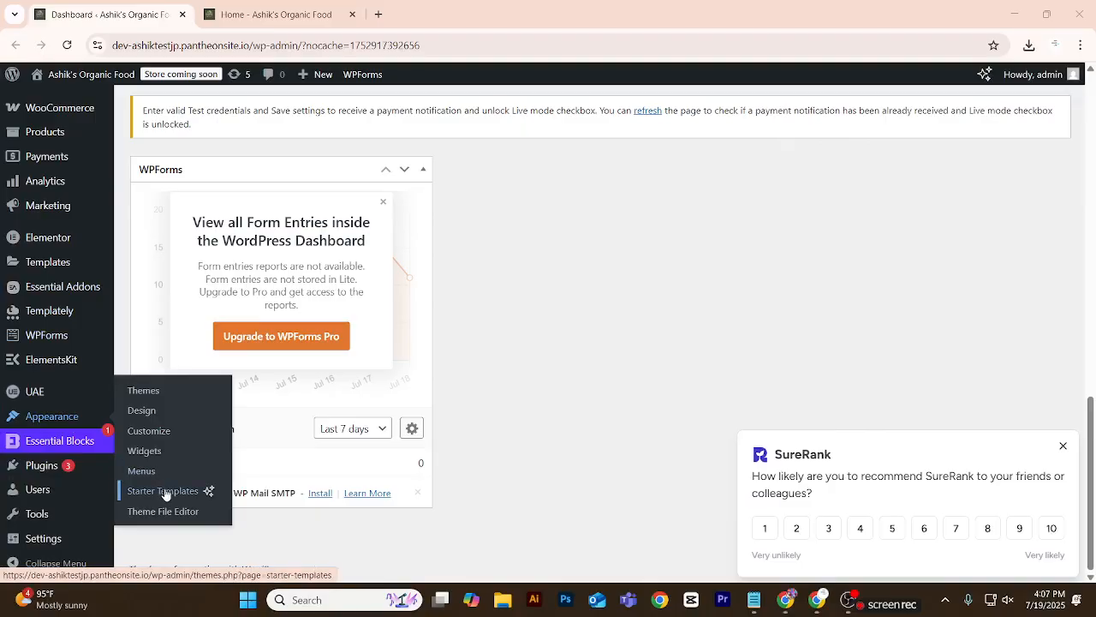
Capture the Appearance submenu, outline Appearance and Theme File Editor in red with an arrow between them, and discard the capture.
key("Print")
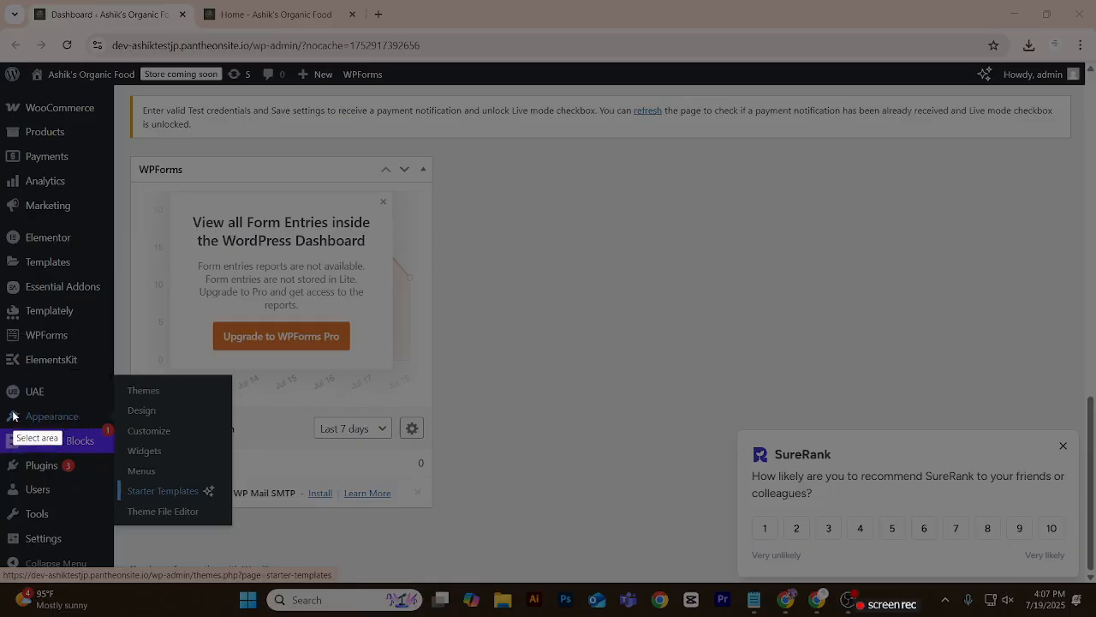
mouse_move(1, 402)
left_mouse_down()
mouse_move(51, 435)
mouse_move(95, 437)
left_mouse_up()
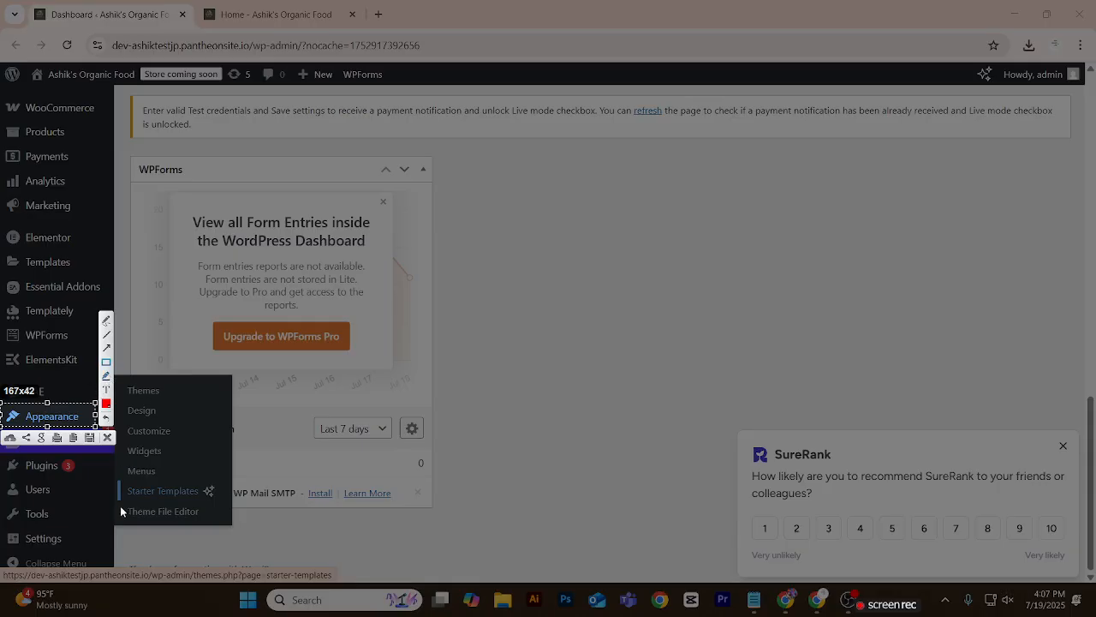
left_click_drag(119, 503, 231, 525)
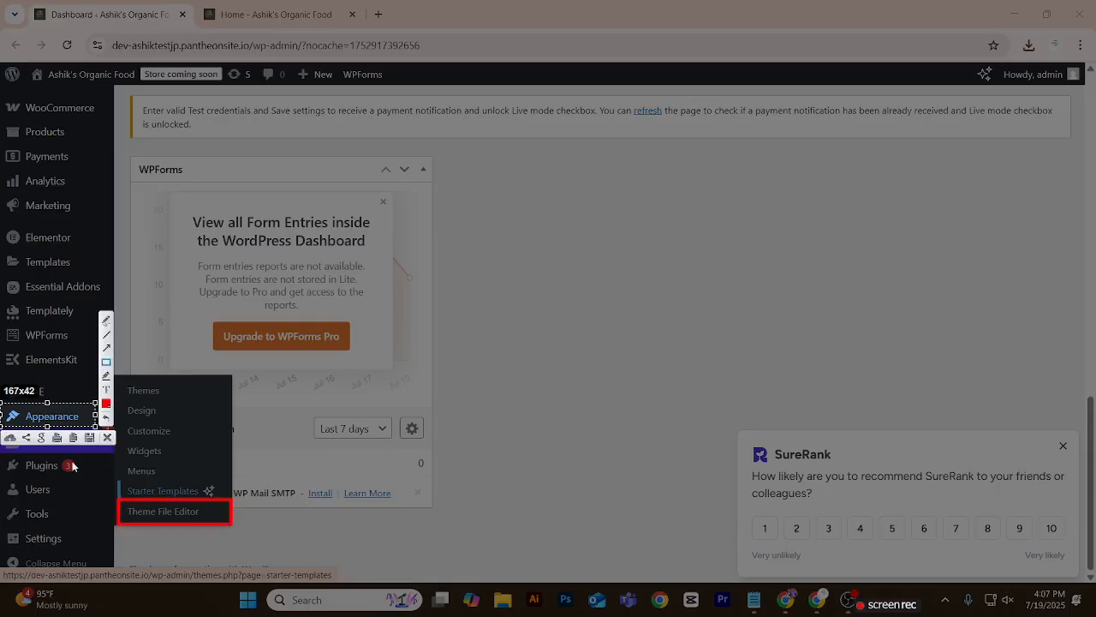
mouse_move(2, 401)
left_mouse_down()
mouse_move(94, 425)
mouse_move(124, 496)
left_mouse_up()
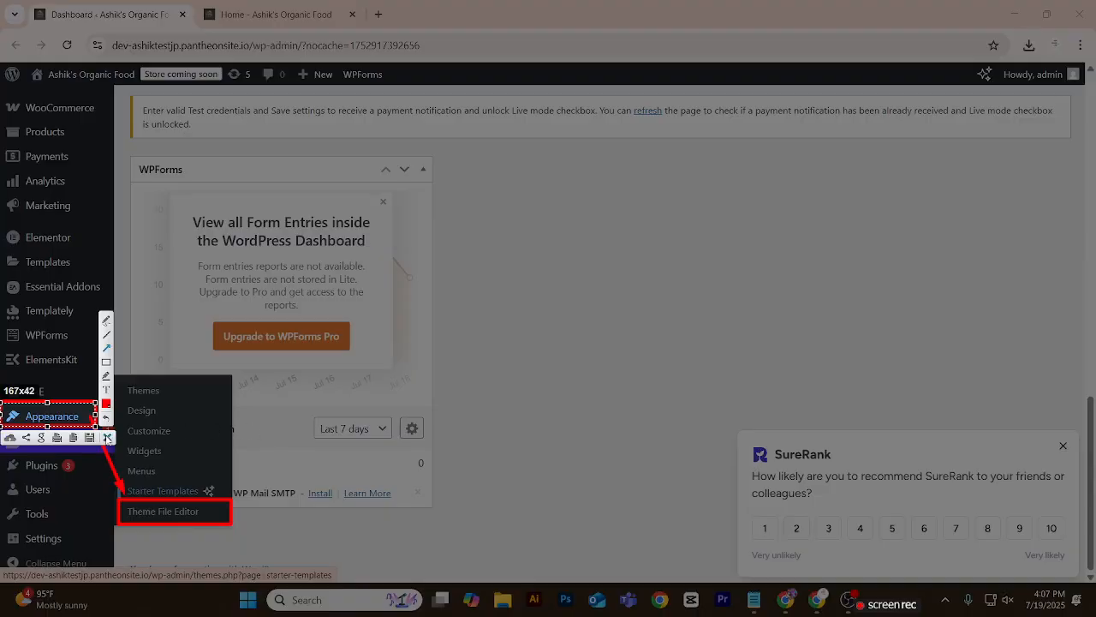
left_click(108, 438)
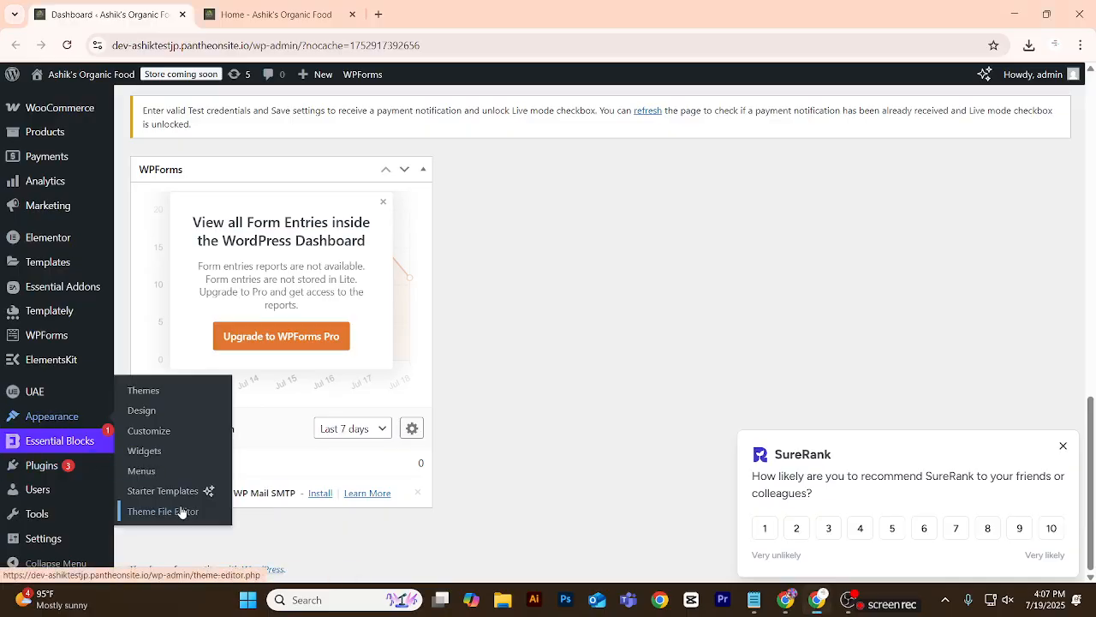
Open the Theme File Editor in a new tab and accept the warning about editing the theme directly.
right_click(180, 512)
left_click(216, 342)
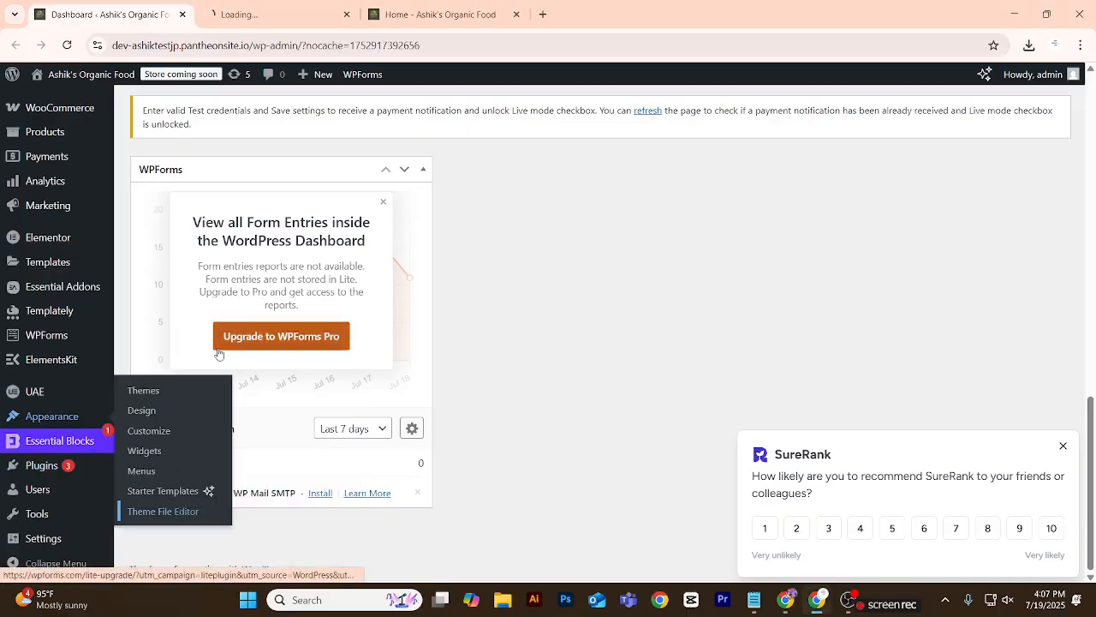
left_click(327, 7)
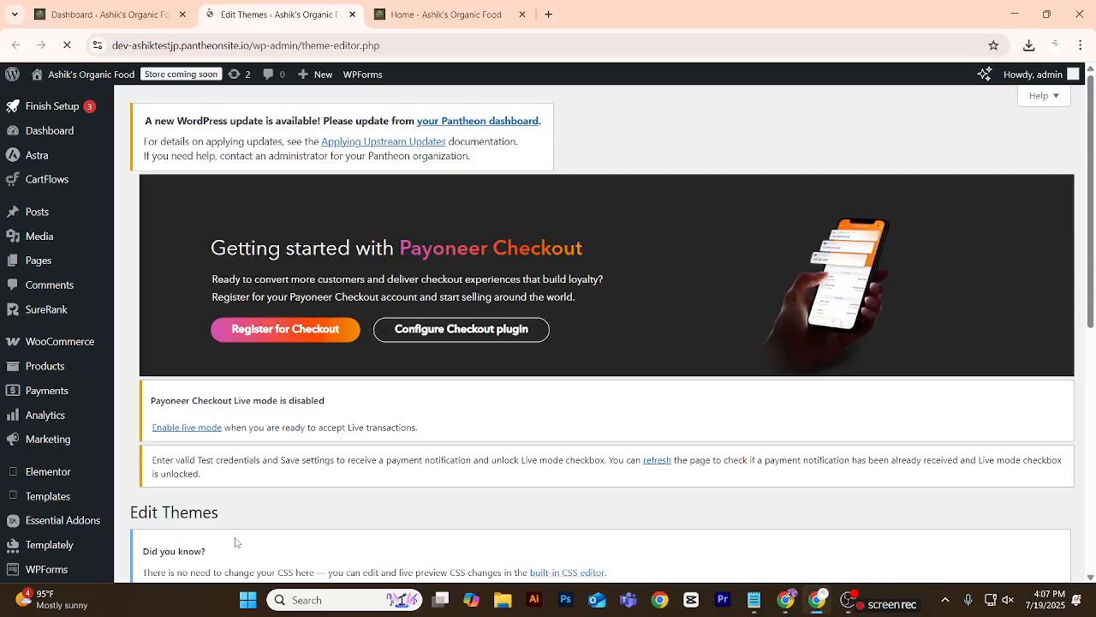
scroll(235, 542, "down", 4)
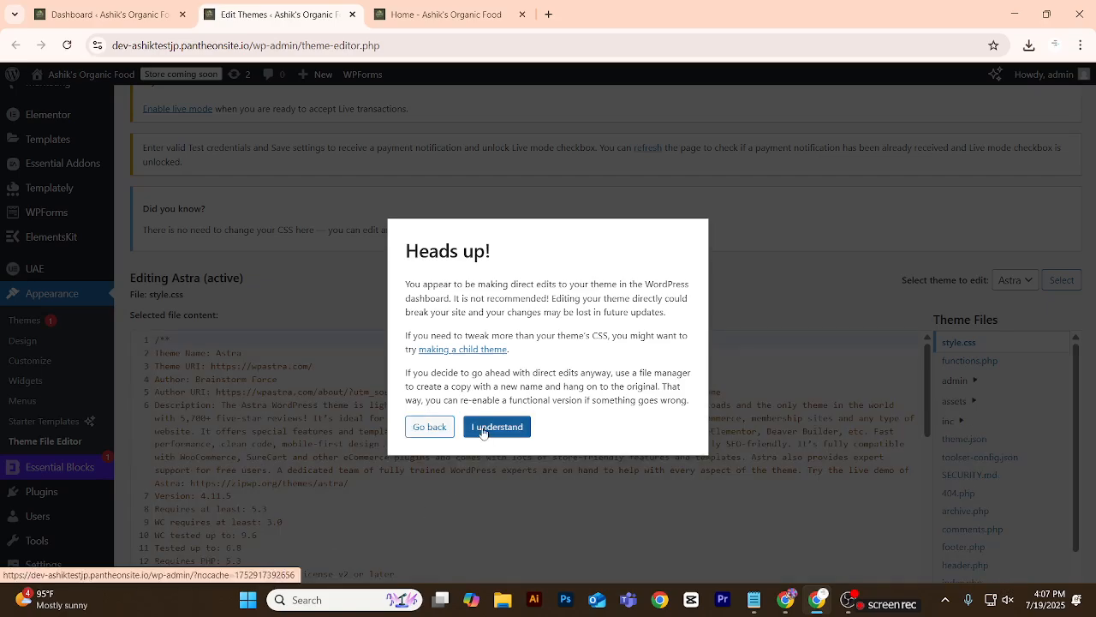
left_click(481, 427)
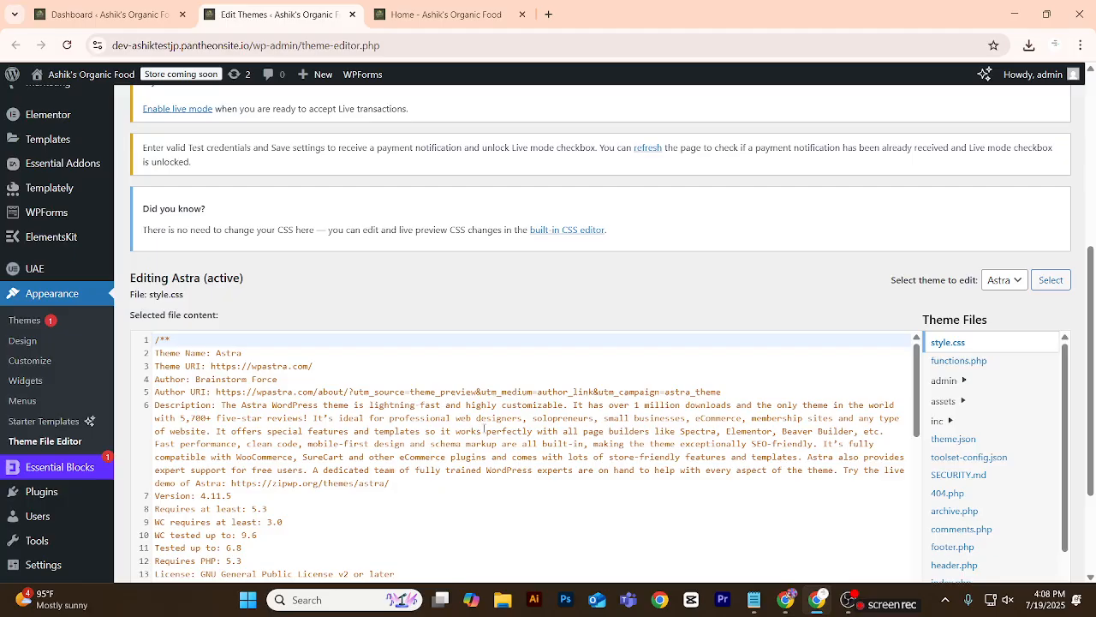
Capture the theme editor page as a screenshot, including the Appearance submenu and header.php in the theme files list.
scroll(484, 428, "down", 8)
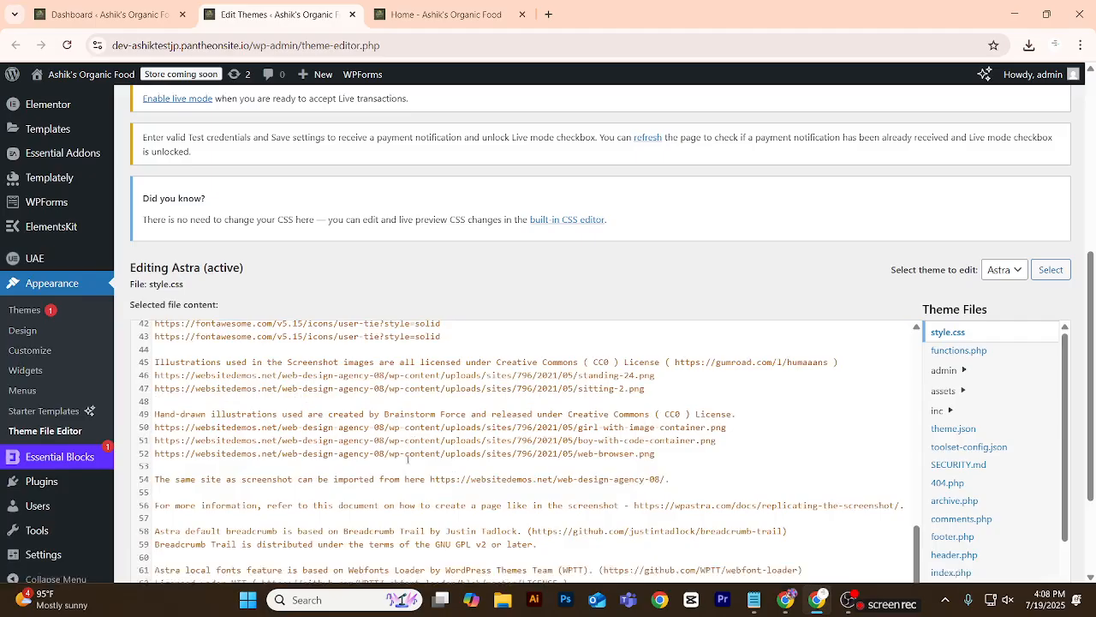
scroll(408, 460, "down", 2)
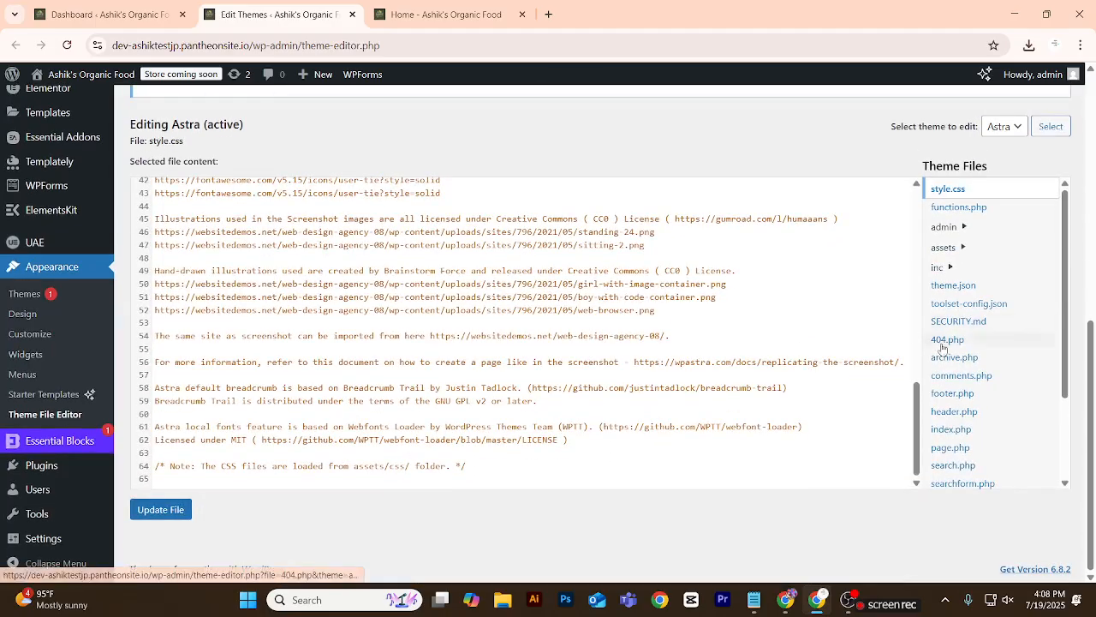
scroll(949, 390, "down", 1)
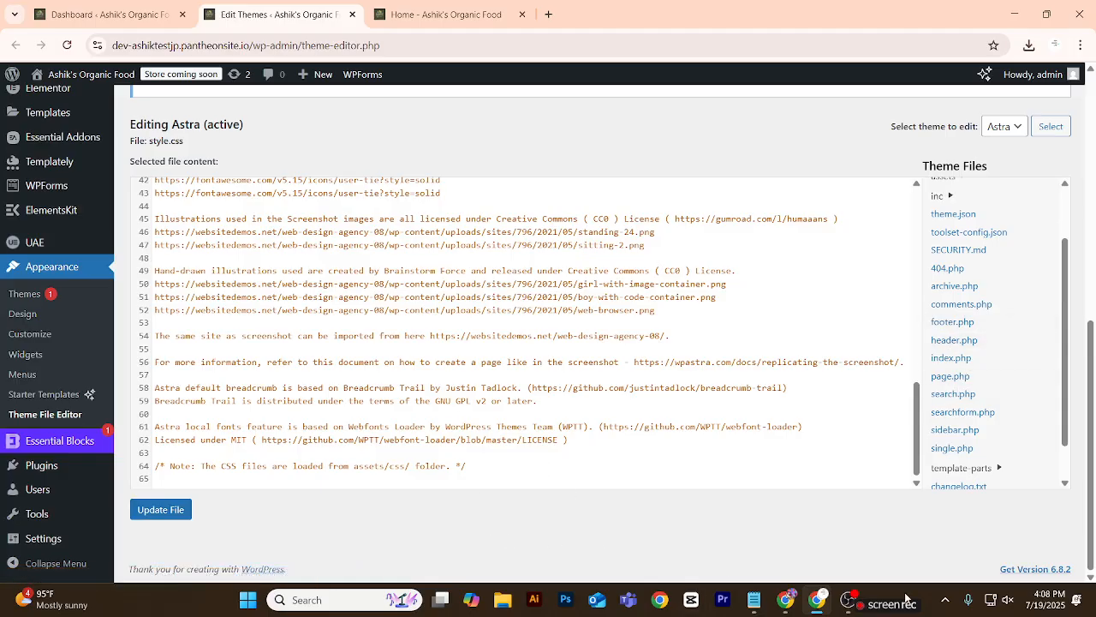
key("super+shift+s")
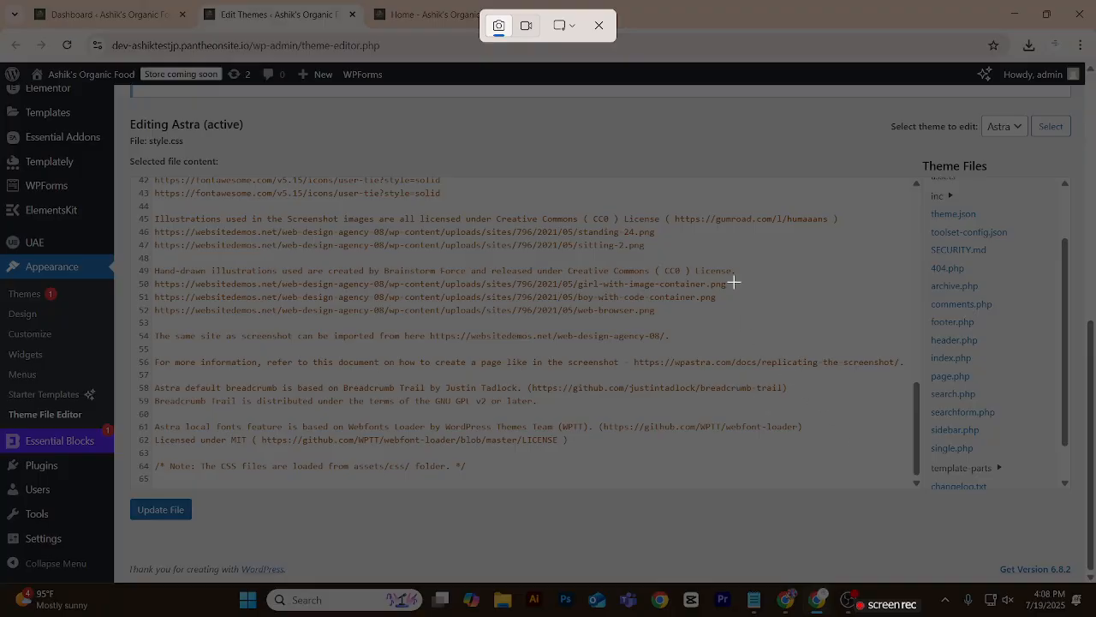
left_click(599, 25)
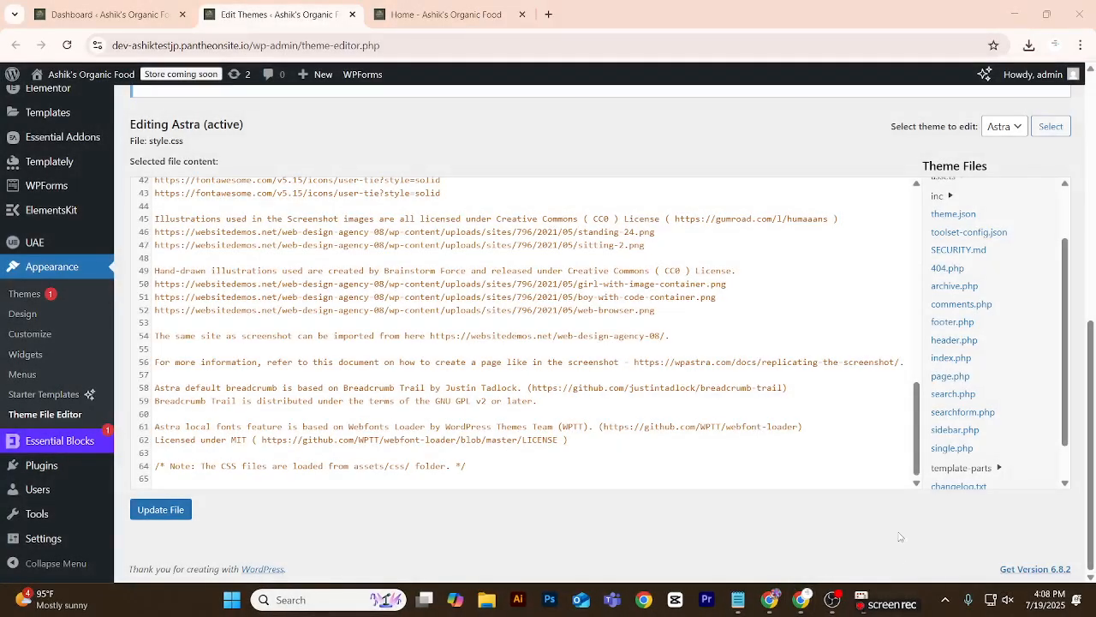
left_click(946, 600)
left_click(918, 528)
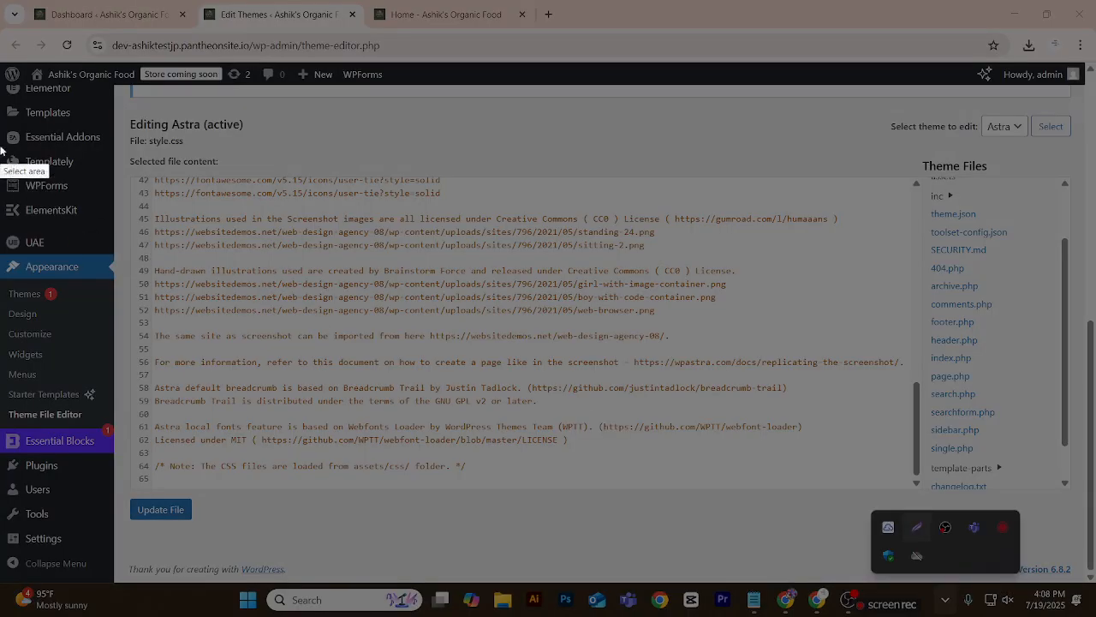
mouse_move(2, 83)
left_mouse_down()
mouse_move(463, 324)
mouse_move(1053, 573)
mouse_move(1086, 576)
left_mouse_up()
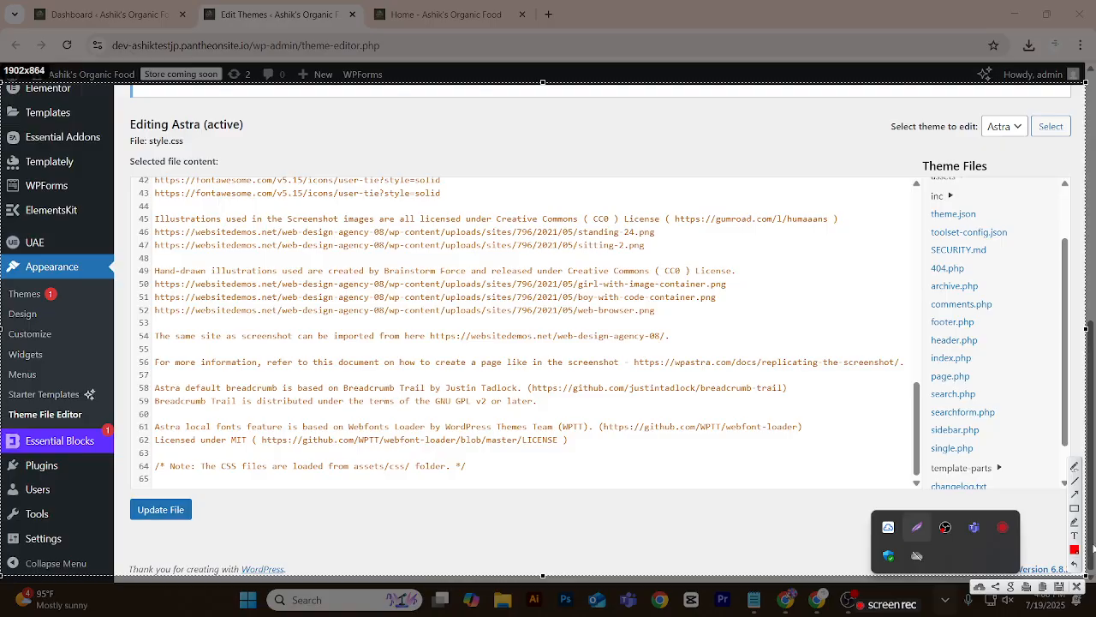
Outline Appearance, Theme File Editor and header.php in red on the capture, link them with arrows, and discard the capture.
left_click(1077, 511)
left_click_drag(1, 256, 118, 279)
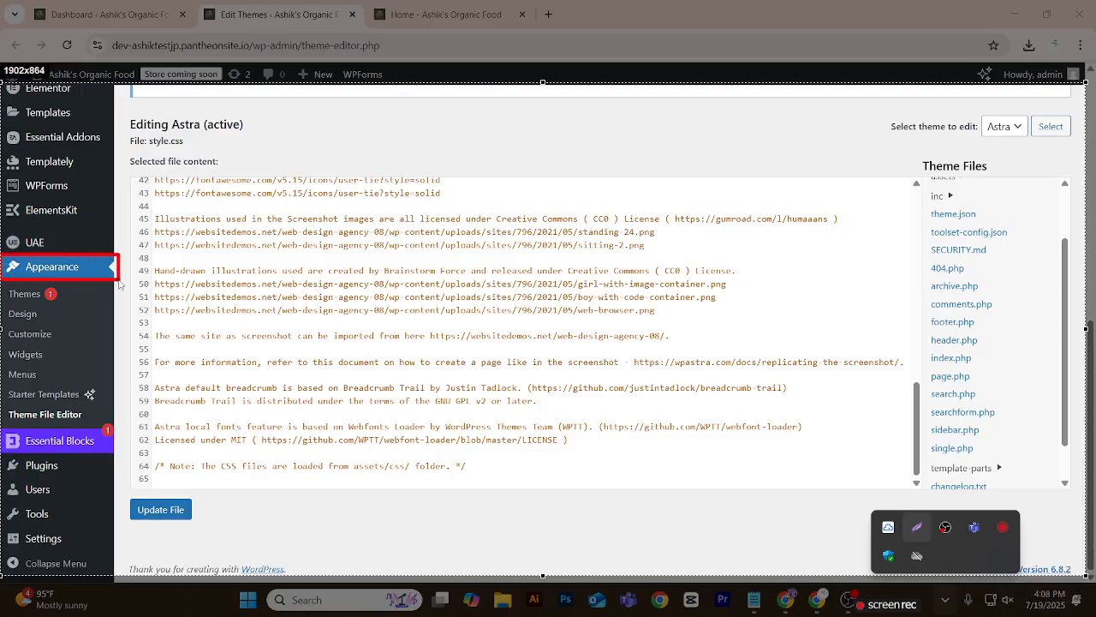
mouse_move(3, 406)
left_mouse_down()
mouse_move(35, 424)
mouse_move(101, 428)
left_mouse_up()
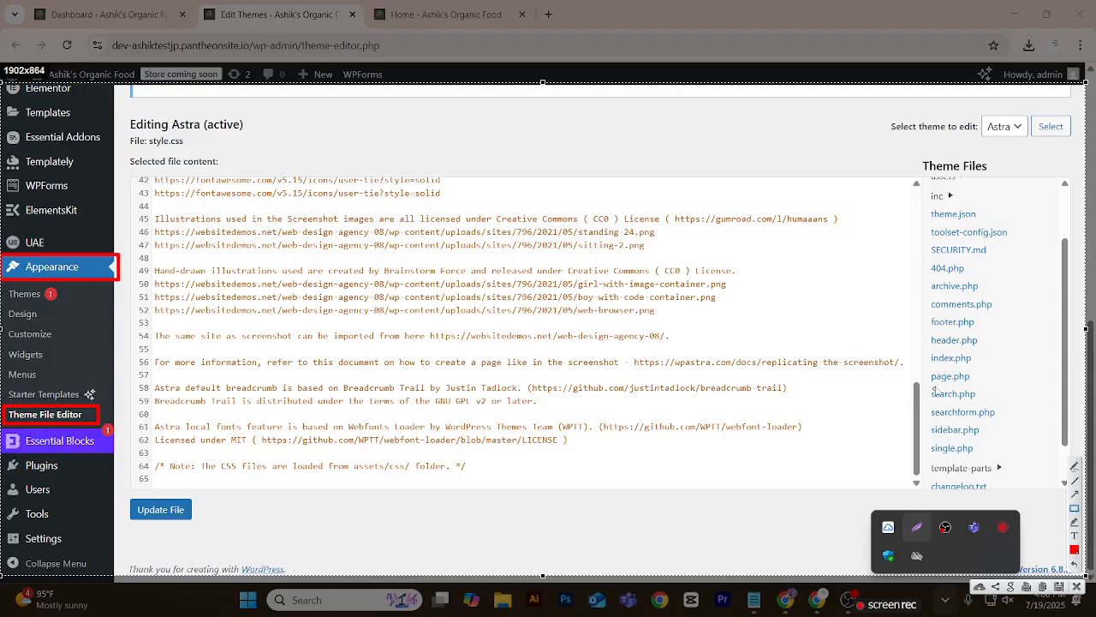
mouse_move(926, 334)
left_mouse_down()
mouse_move(960, 352)
mouse_move(991, 348)
left_mouse_up()
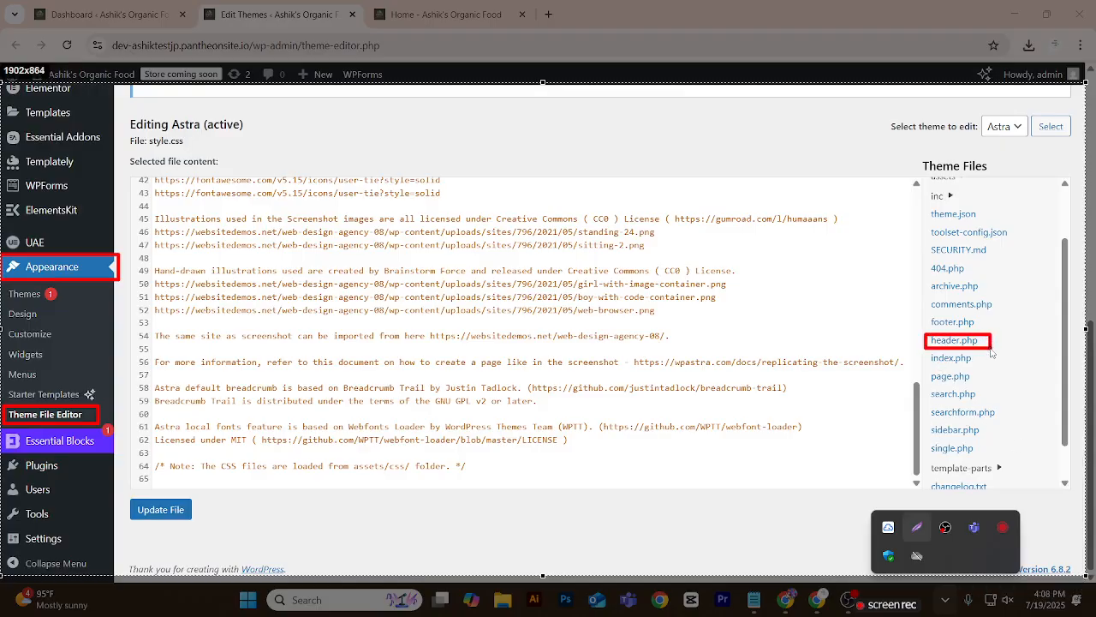
left_click(1076, 494)
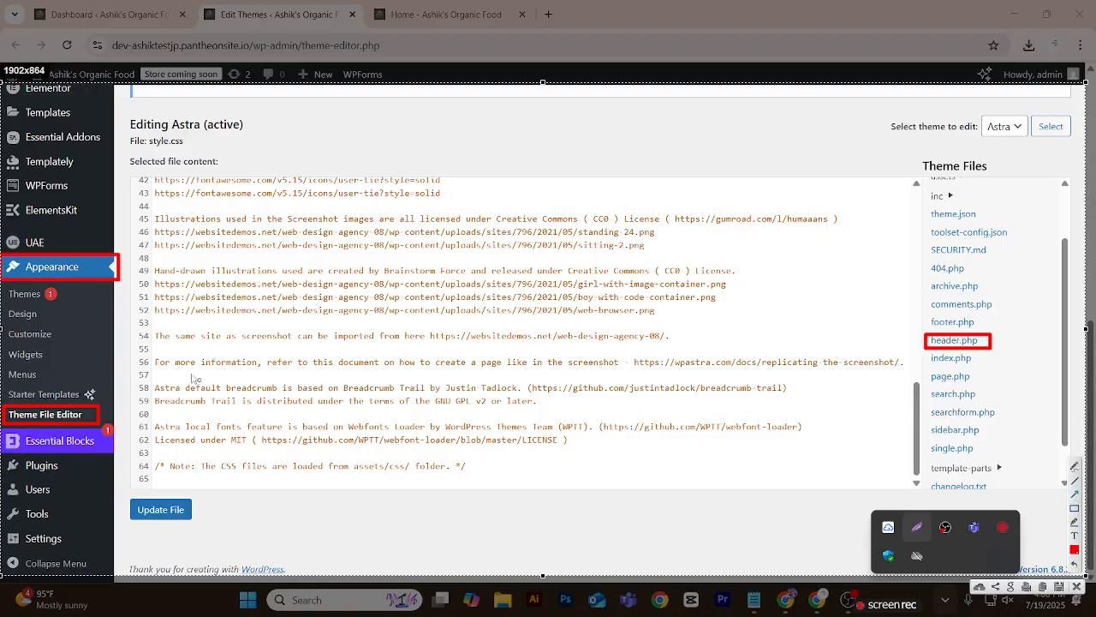
mouse_move(79, 274)
left_mouse_down()
mouse_move(82, 391)
mouse_move(97, 408)
mouse_move(413, 383)
mouse_move(724, 379)
mouse_move(916, 346)
left_mouse_up()
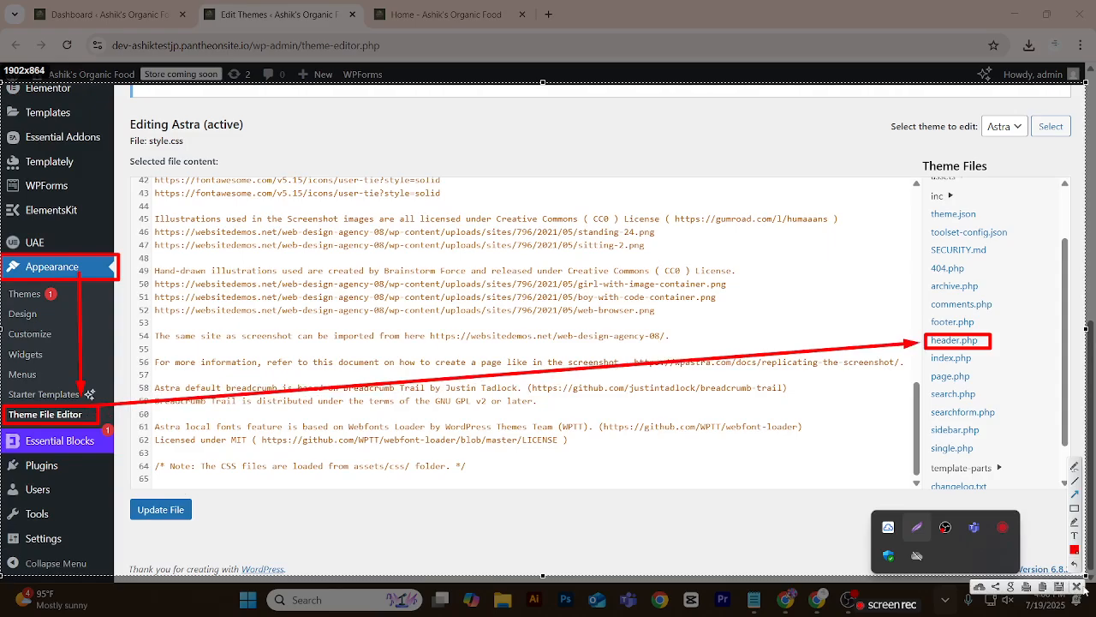
left_click(1077, 586)
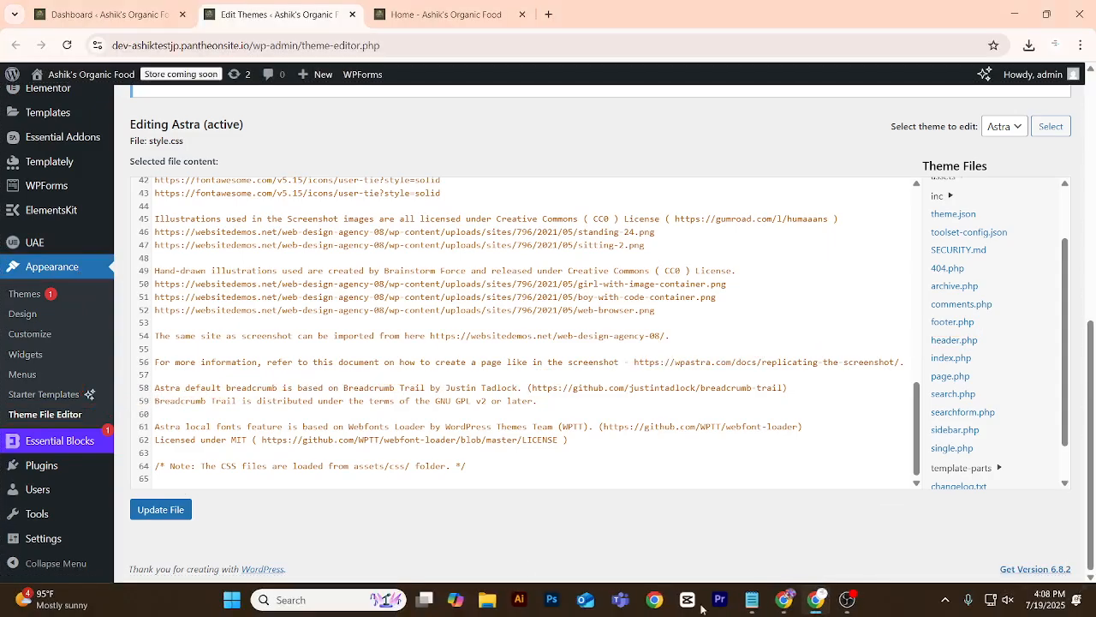
Open the Astra theme's header.php for editing and locate the viewport meta tag inside its head section.
left_click(977, 350)
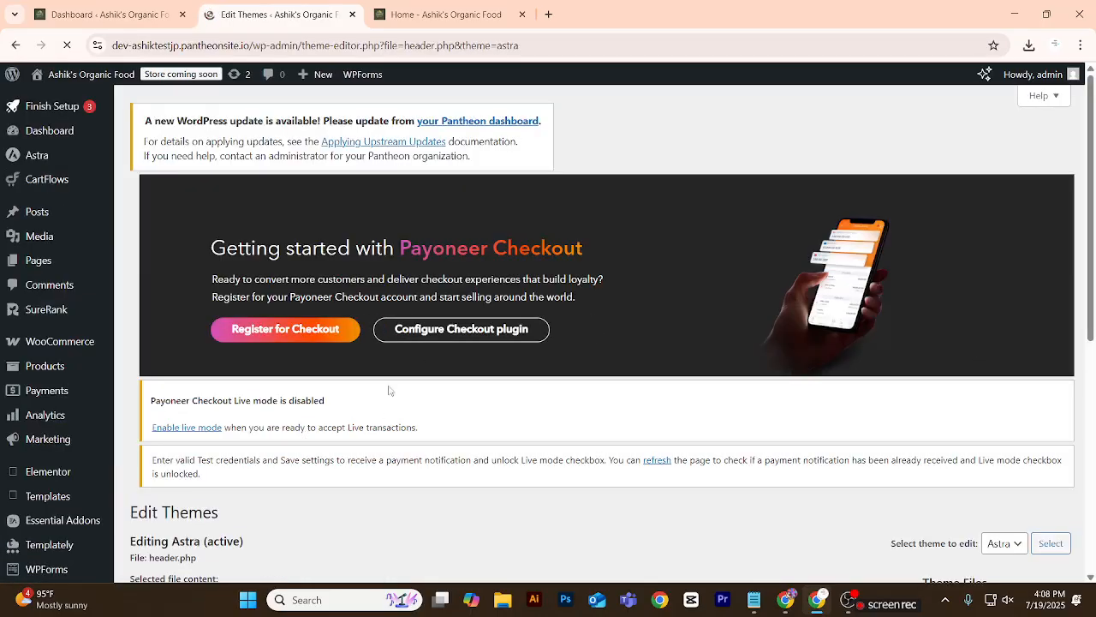
scroll(429, 366, "down", 5)
scroll(428, 366, "down", 3)
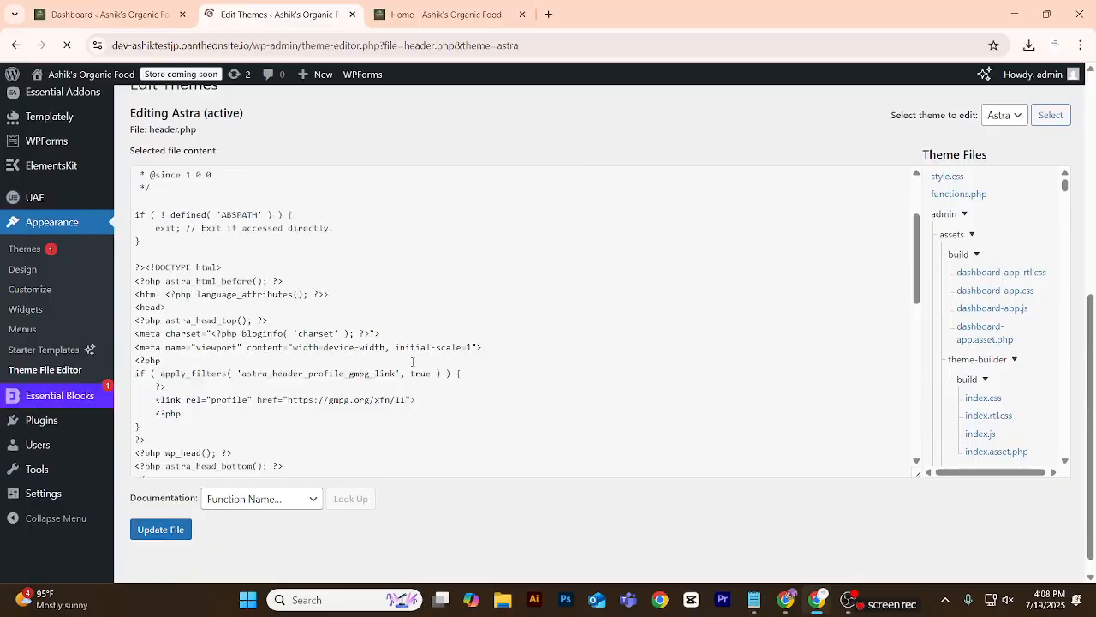
scroll(412, 361, "down", 5)
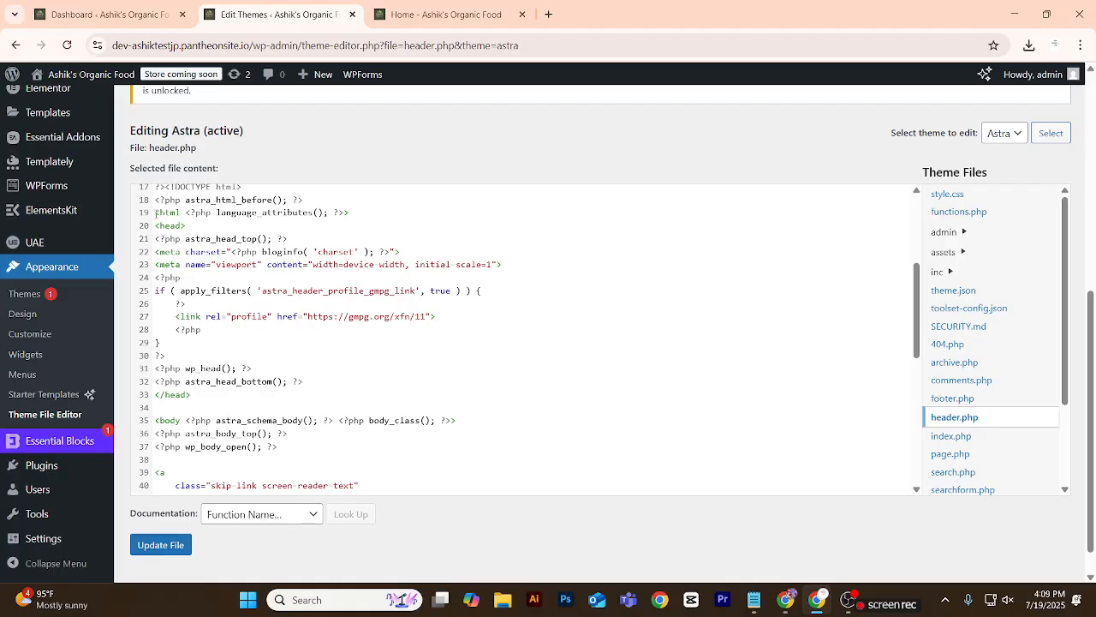
left_click_drag(155, 213, 346, 217)
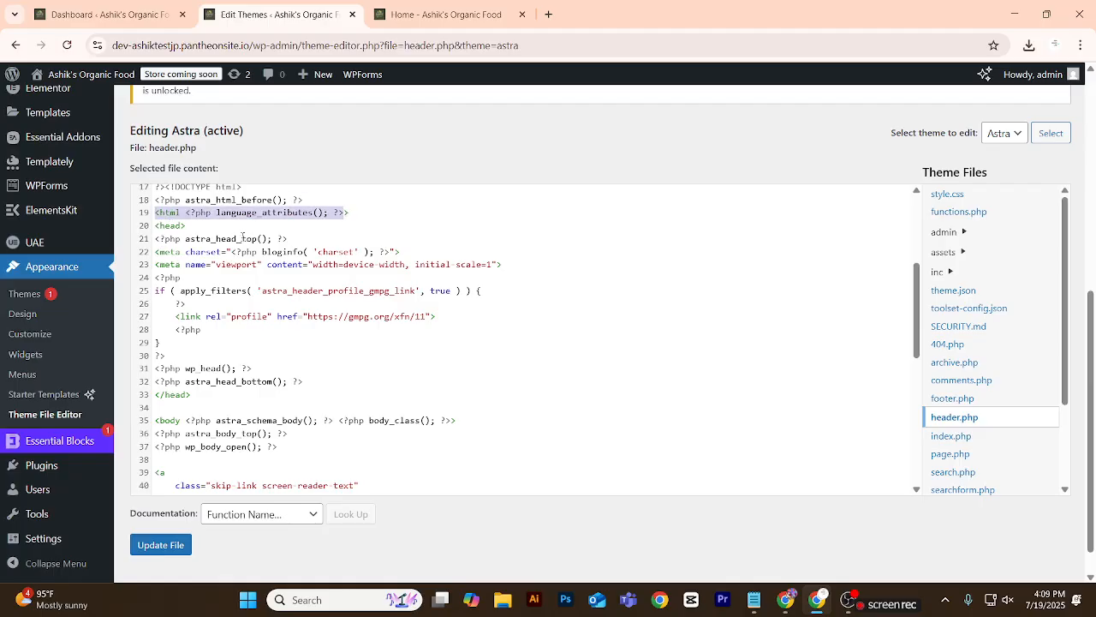
left_click_drag(195, 229, 142, 233)
triple_click(159, 265)
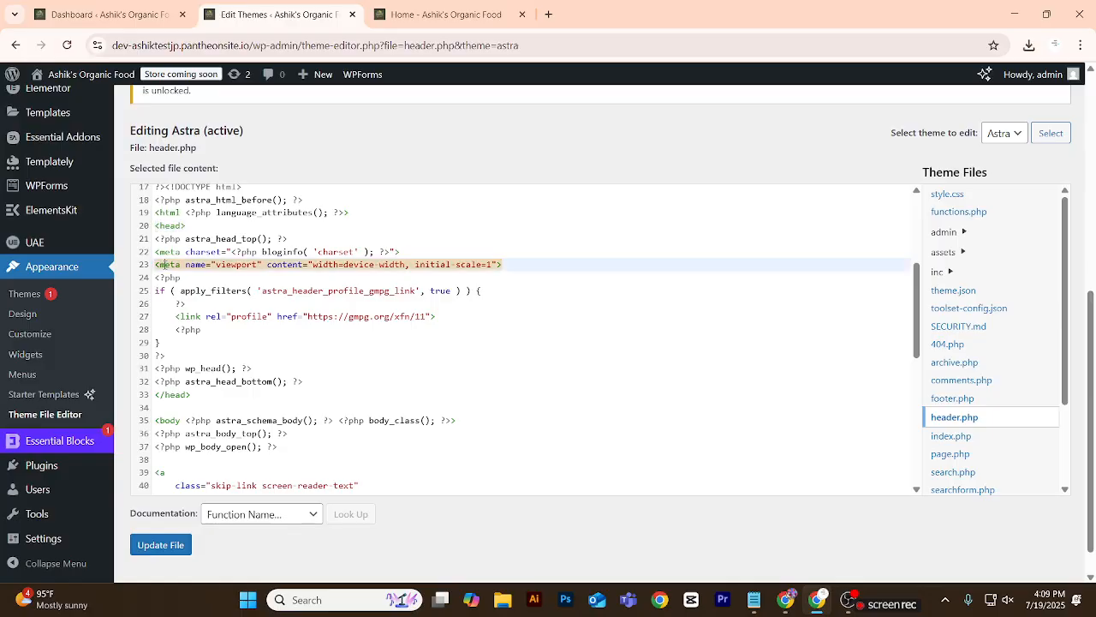
left_click(507, 265)
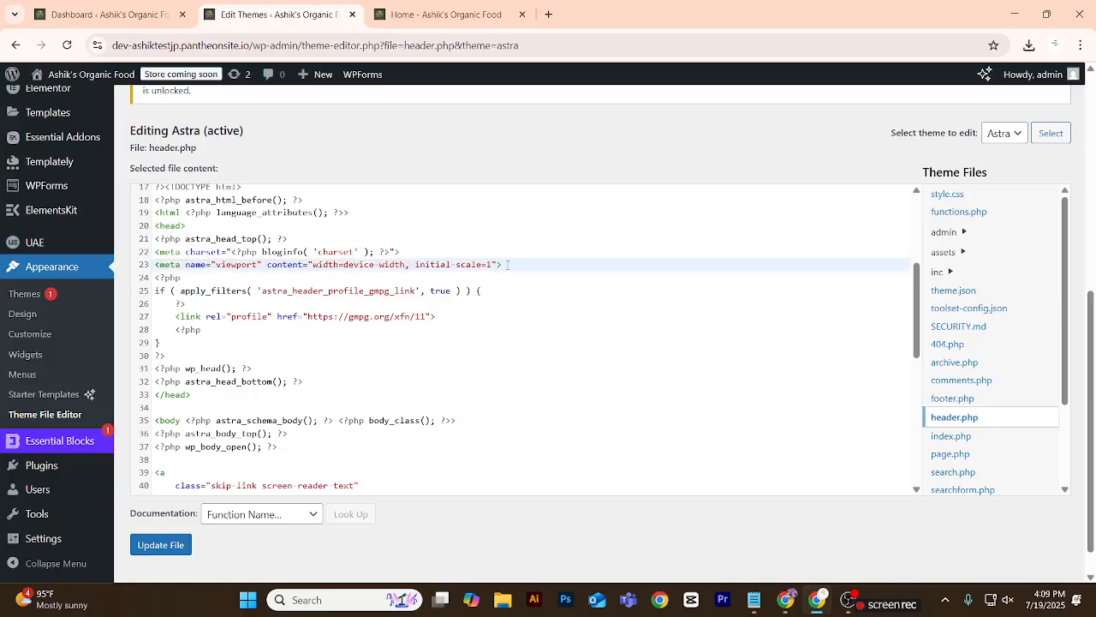
key("Return")
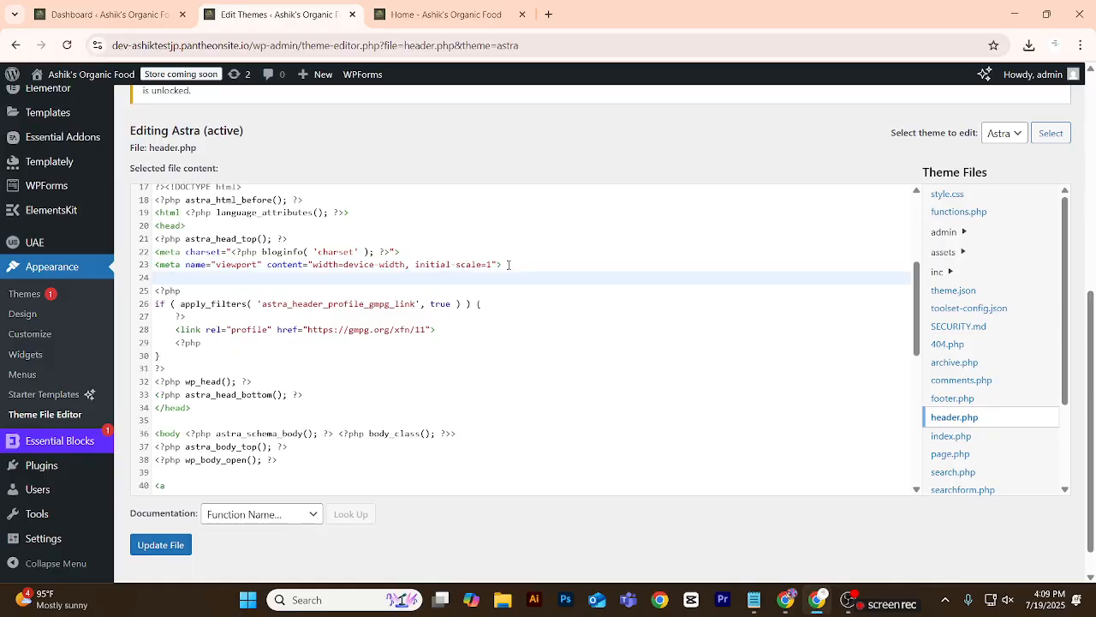
scroll(508, 265, "down", 5)
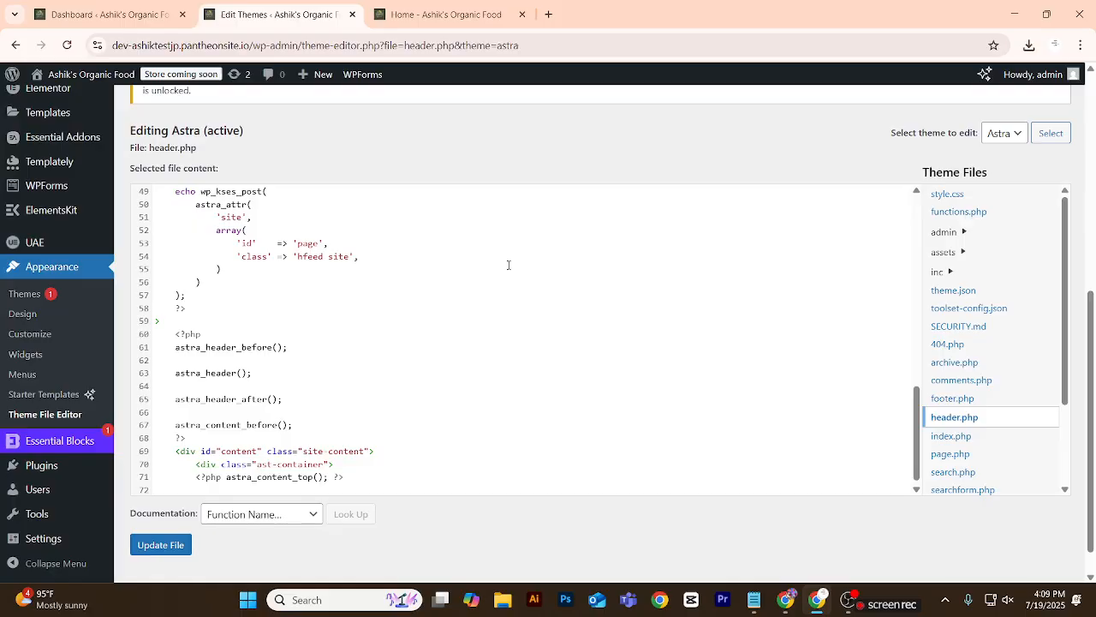
scroll(478, 284, "up", 6)
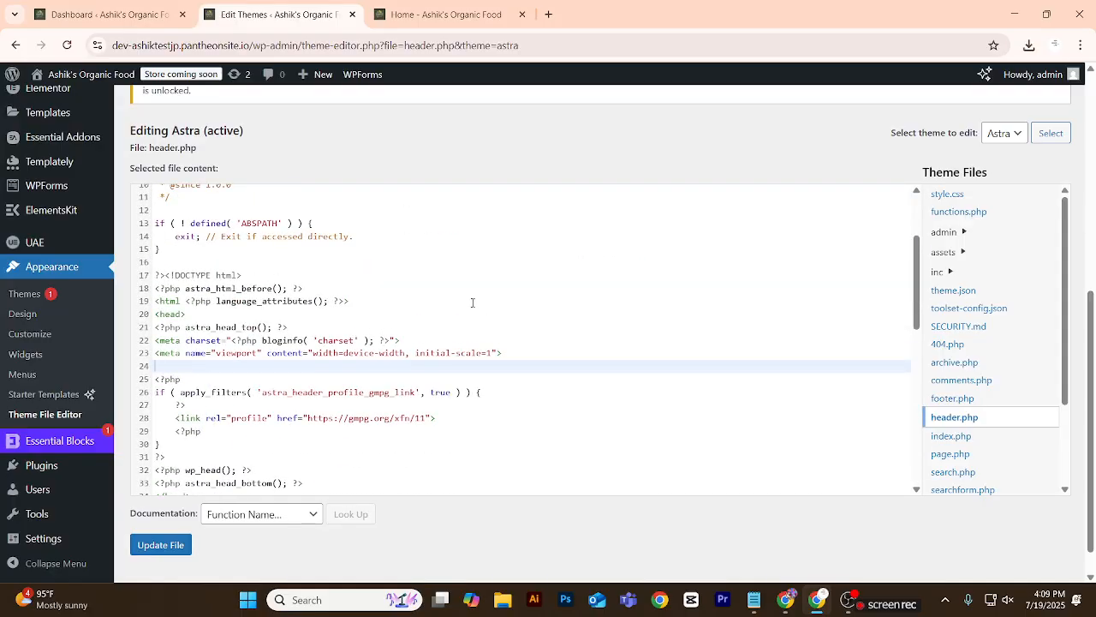
key("BackSpace")
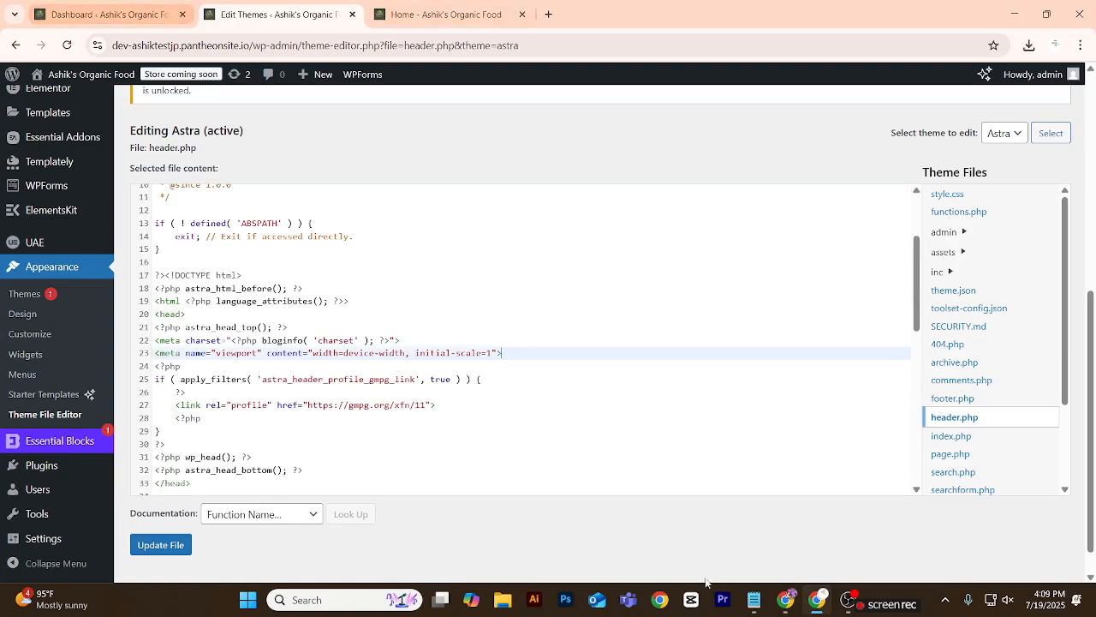
Switch to the Domains settings in Meta Business Suite and copy the complete facebook-domain-verification meta-tag.
left_click(816, 600)
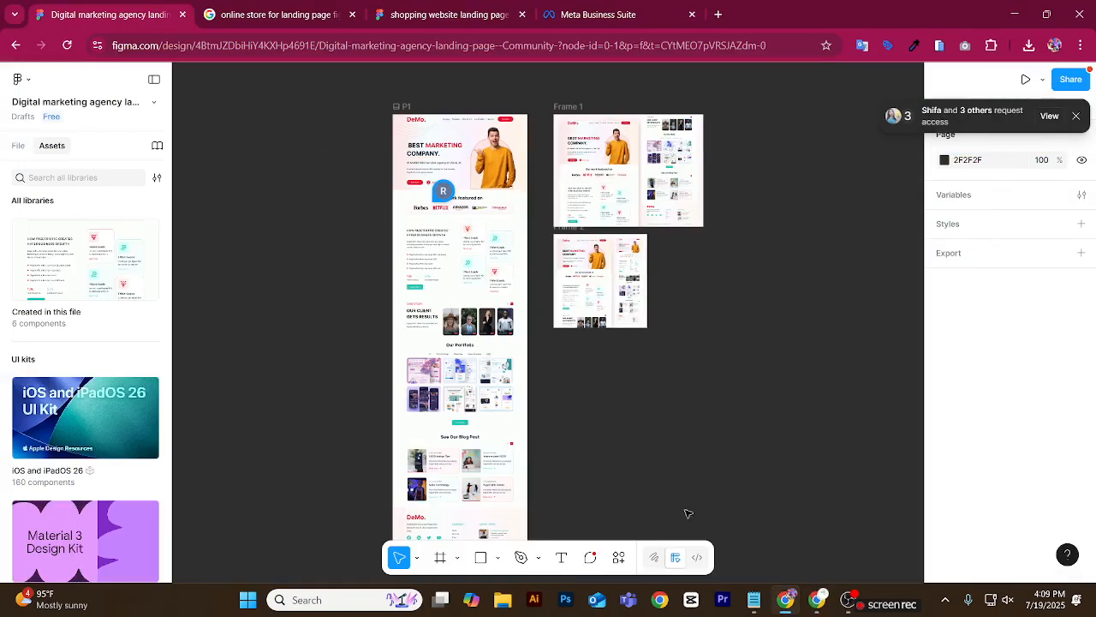
left_click(605, 10)
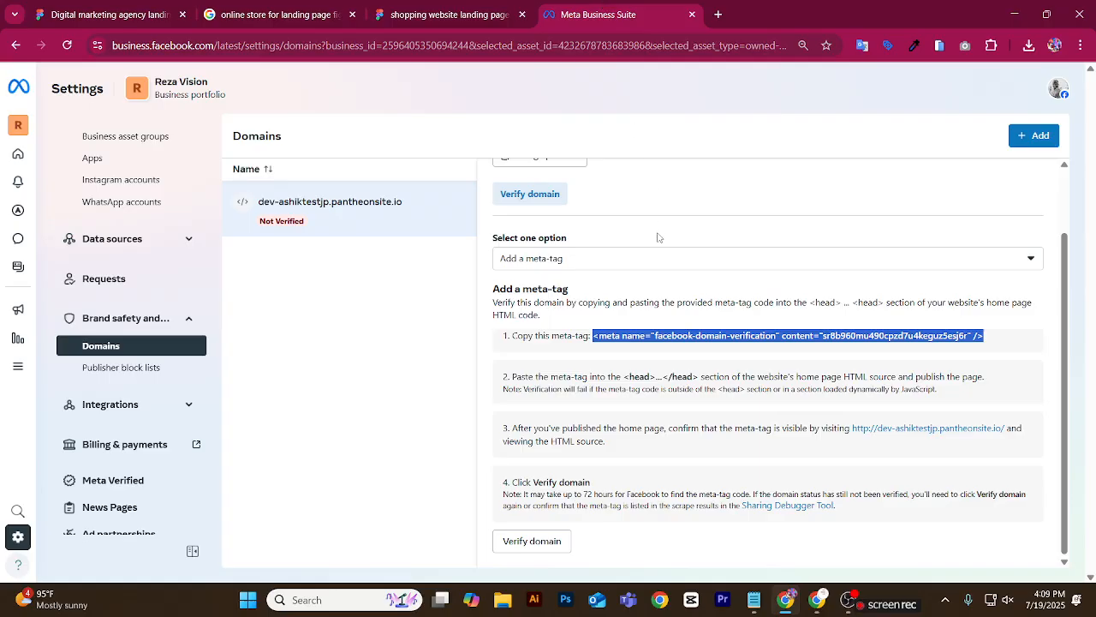
left_click(597, 340)
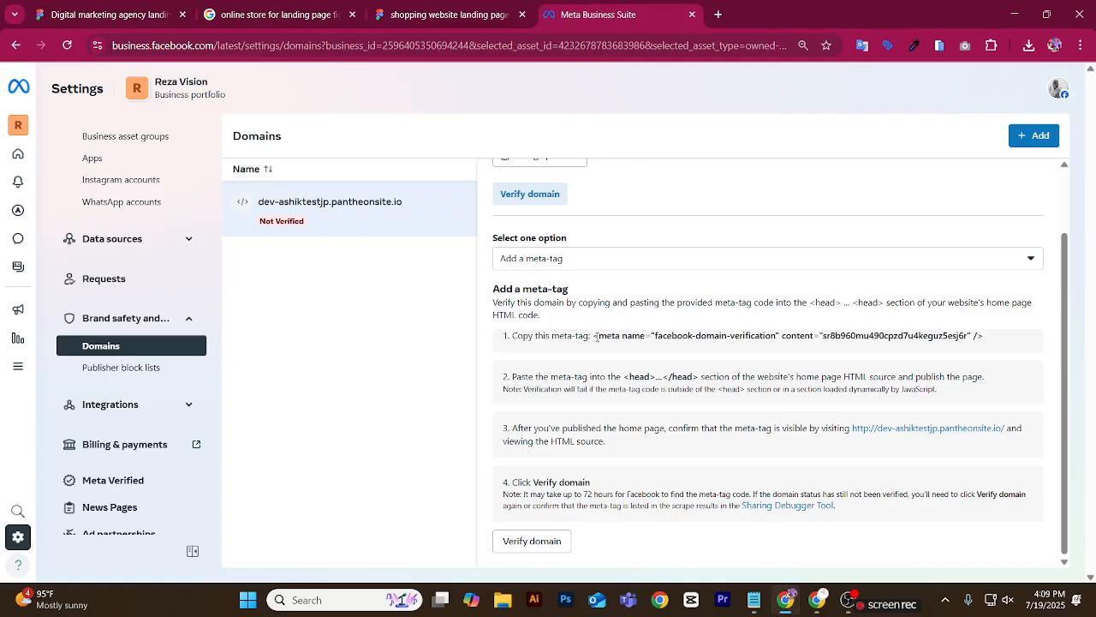
left_click_drag(595, 337, 984, 341)
key("ctrl+c")
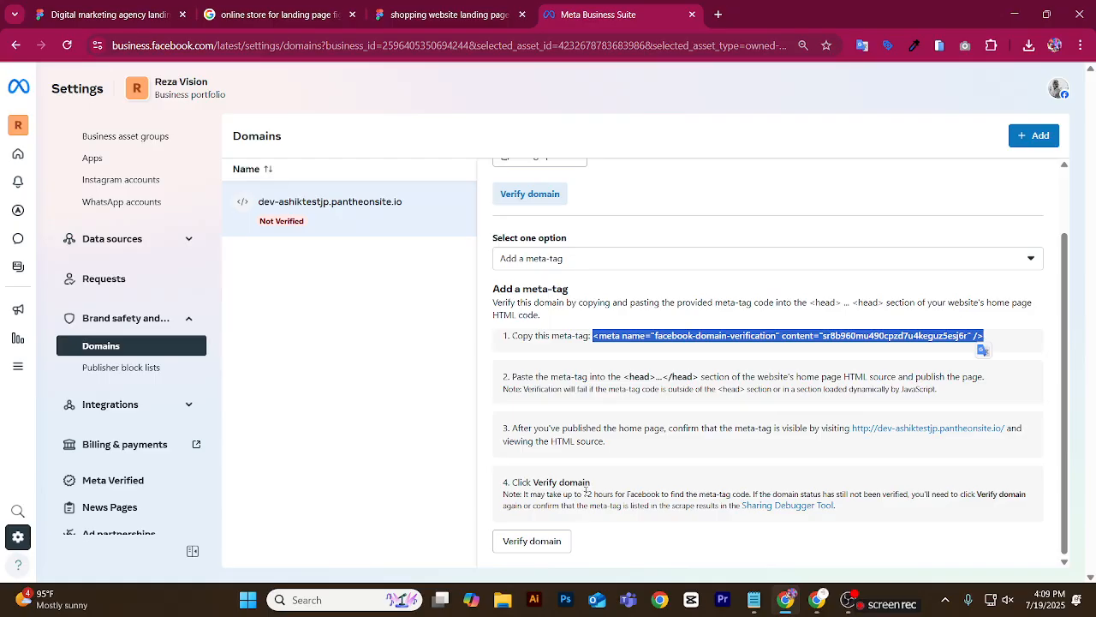
Return to header.php and paste the Facebook domain verification meta-tag on a new line below the viewport meta tag in the head section.
key("alt+Tab")
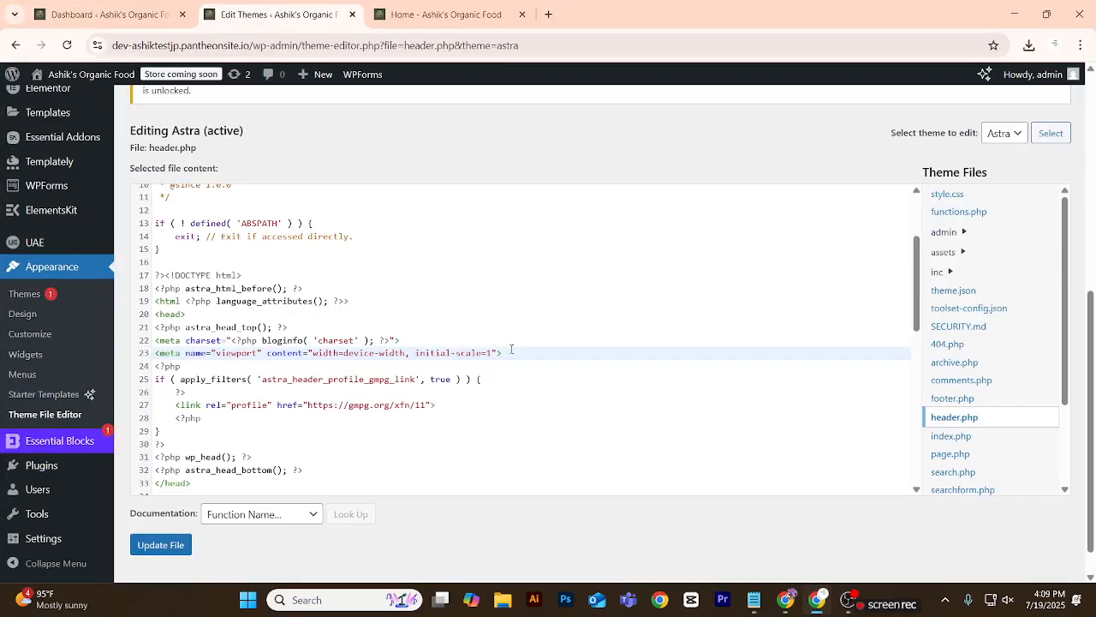
key("Return")
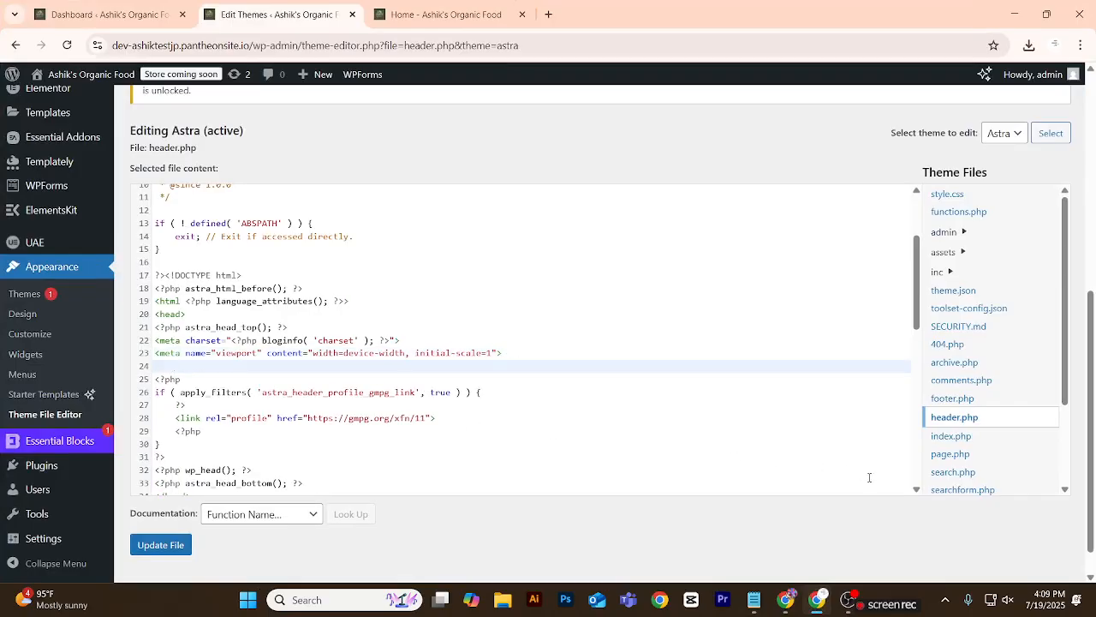
left_click(180, 315)
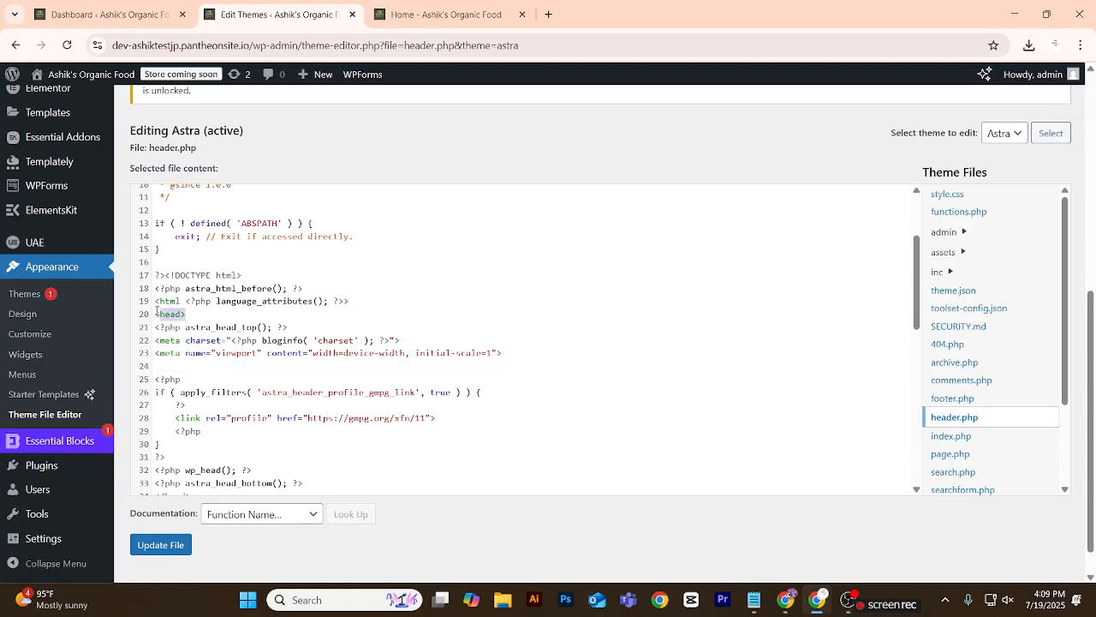
scroll(182, 320, "down", 2)
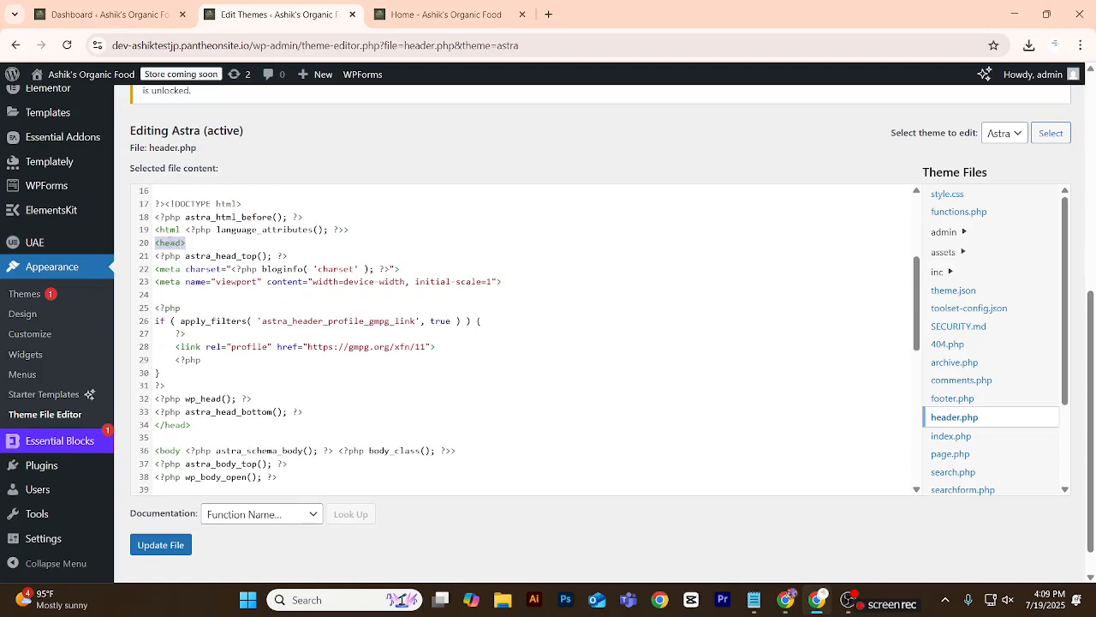
scroll(182, 286, "down", 2)
left_click(151, 354)
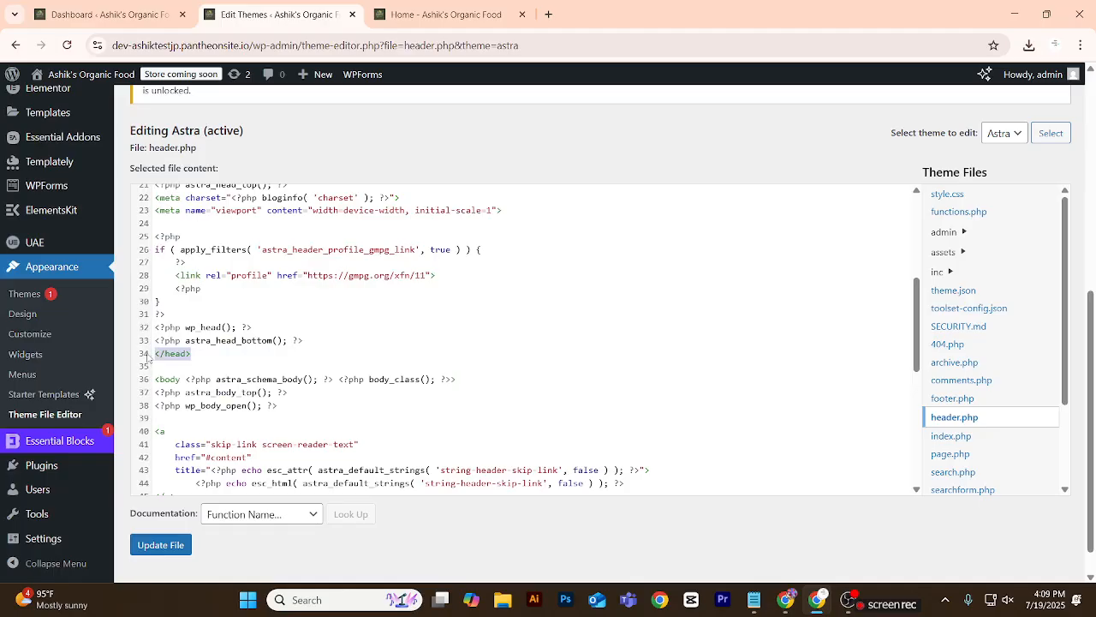
scroll(187, 363, "up", 2)
left_click(183, 283)
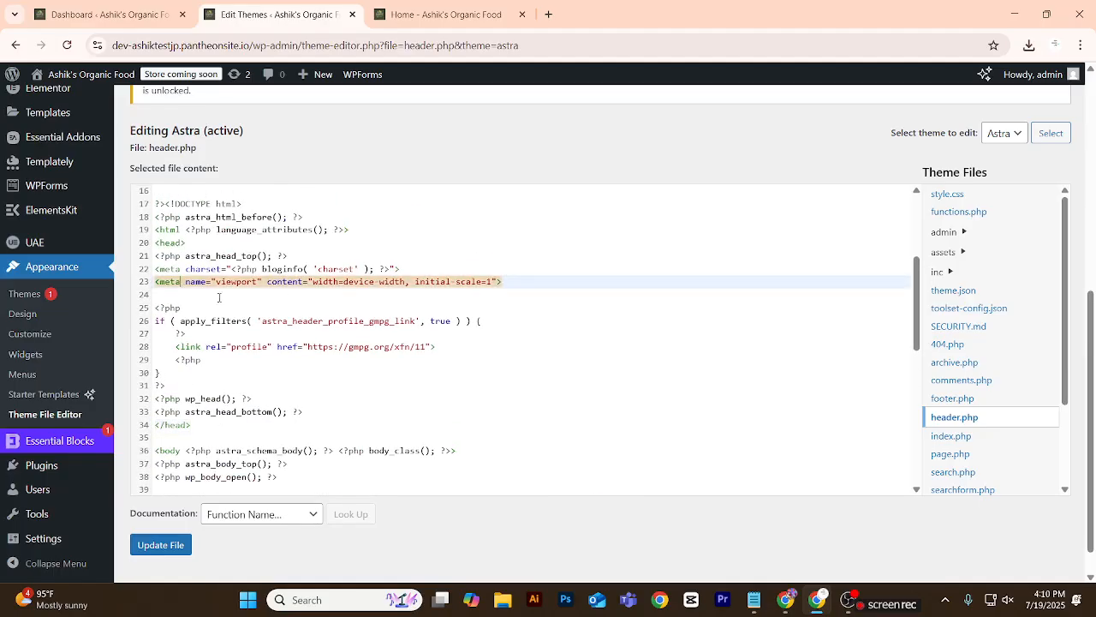
left_click(515, 278)
key("Return")
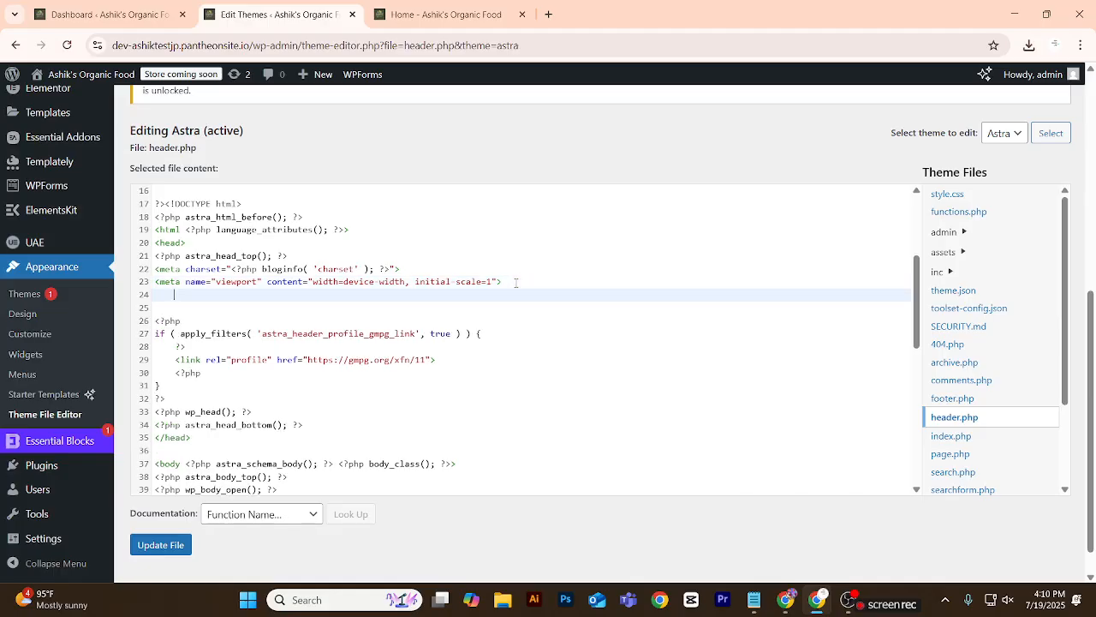
key("ctrl+v")
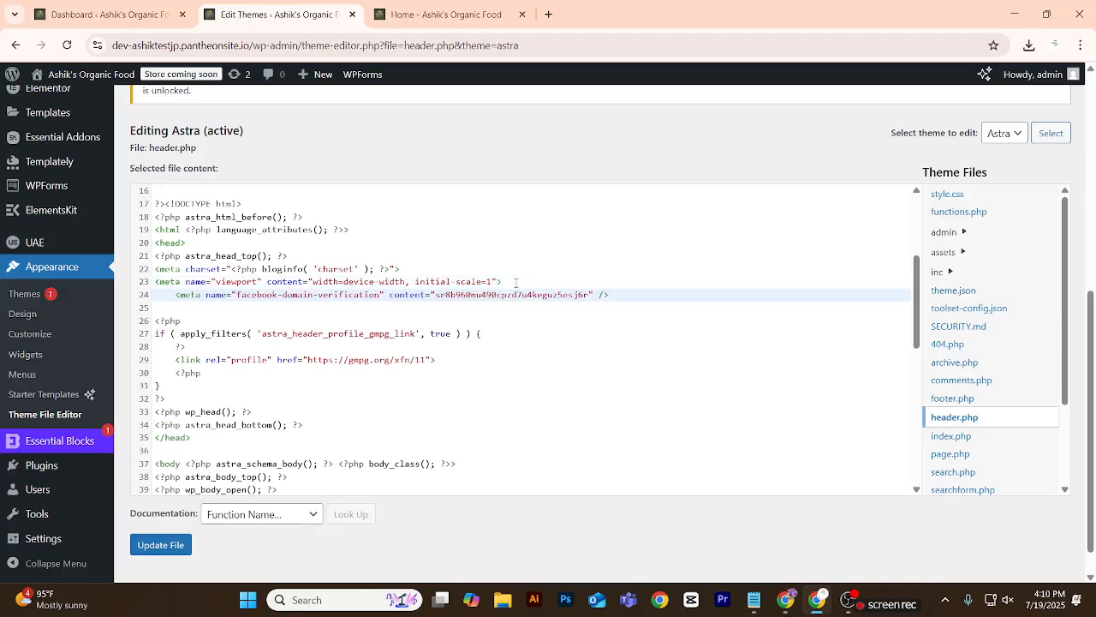
Remove the indentation before the pasted verification meta-tag and the space before its closing slash.
left_click(175, 294)
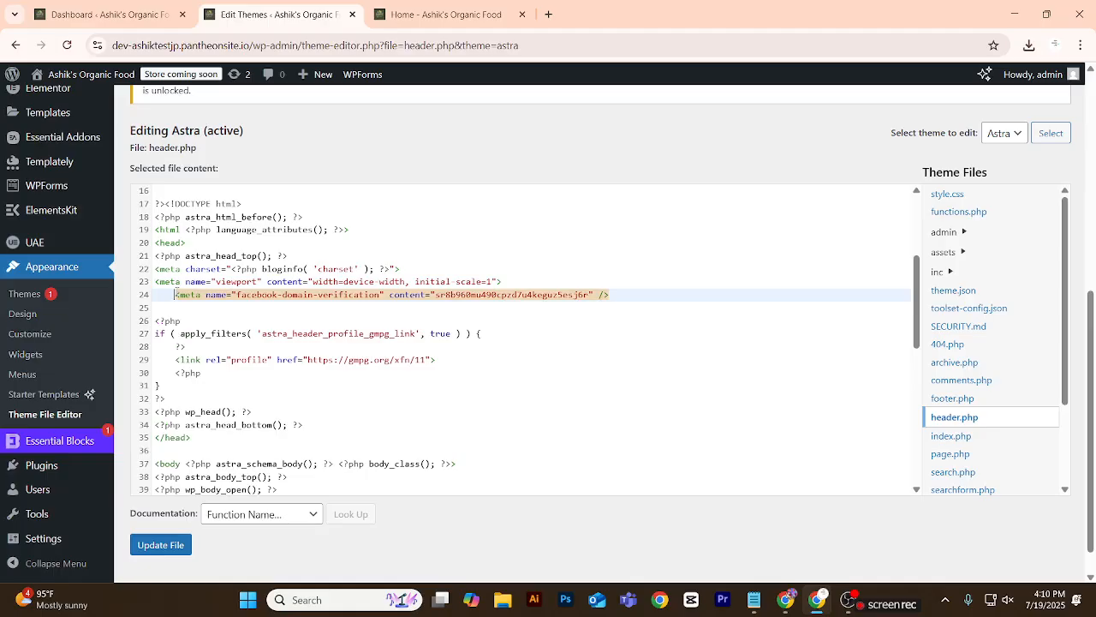
key("BackSpace")
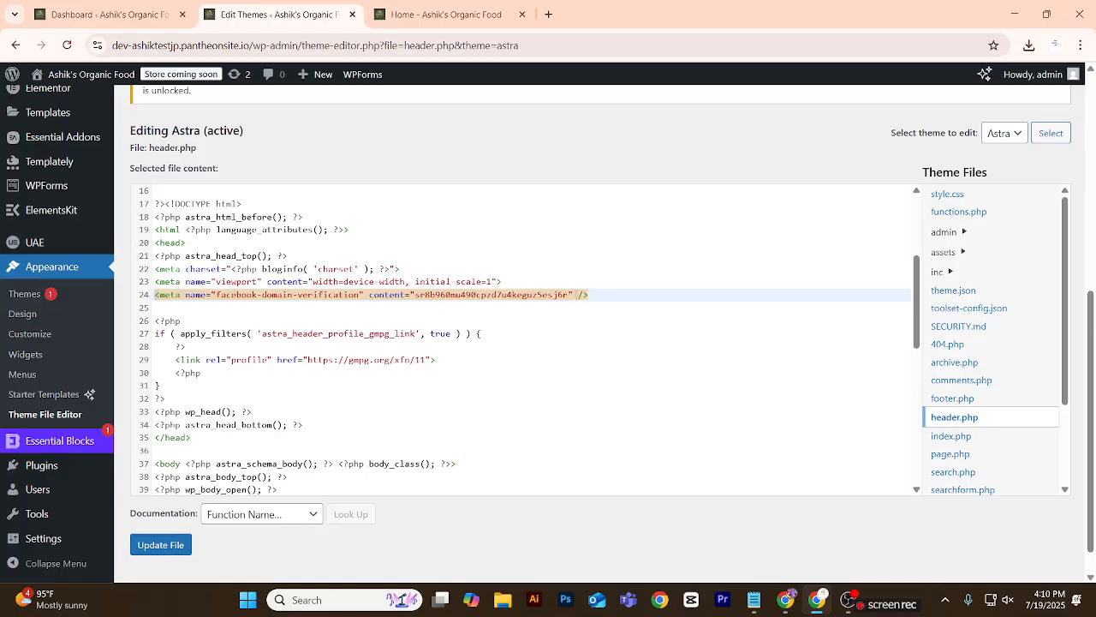
key("BackSpace")
scroll(445, 309, "down", 2)
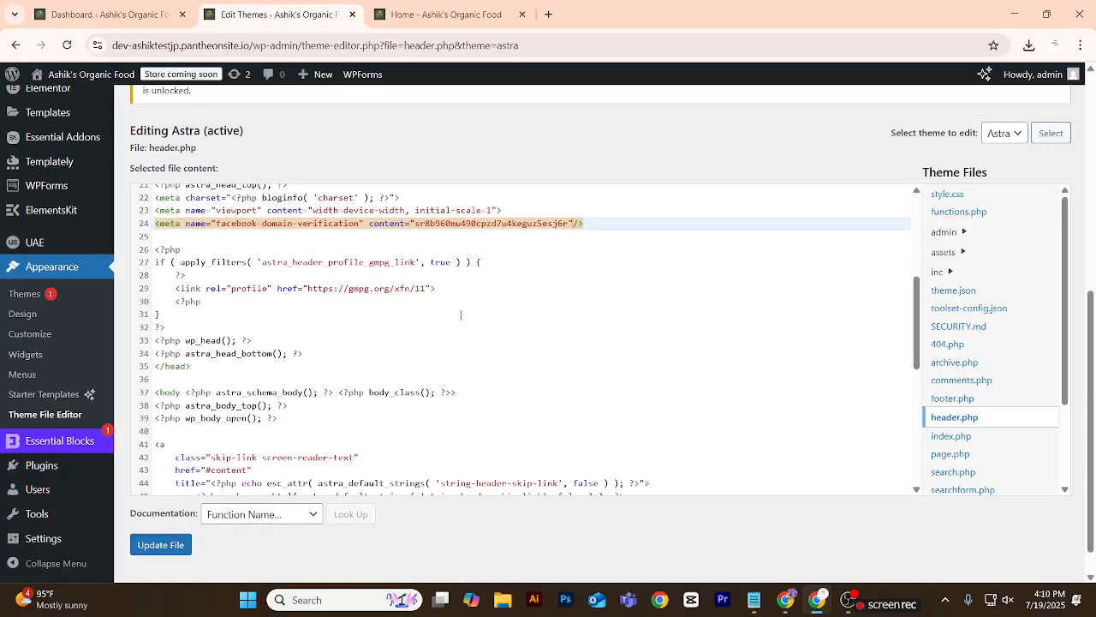
scroll(461, 315, "up", 2)
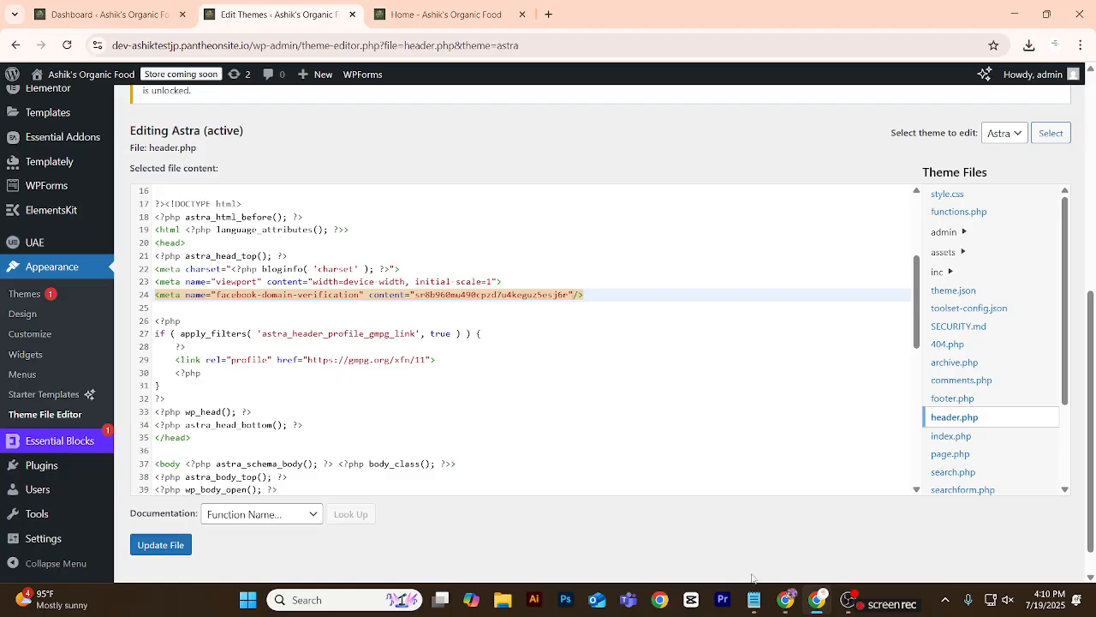
Capture the theme editor page as a screenshot, including the edited header.php code and the Update File button.
mouse_move(799, 605)
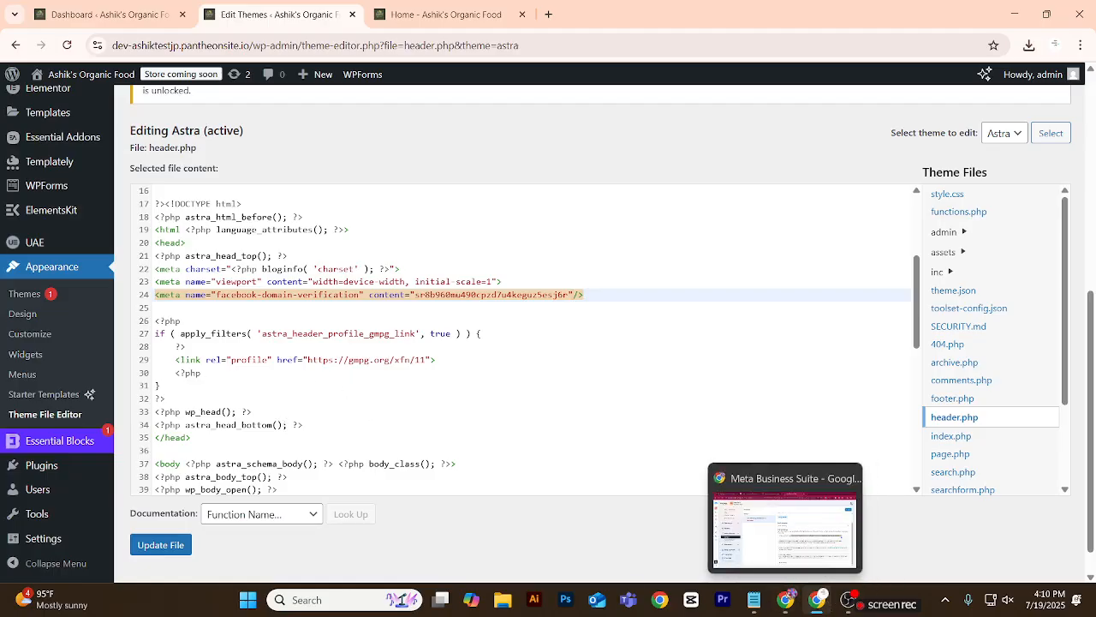
left_click(946, 600)
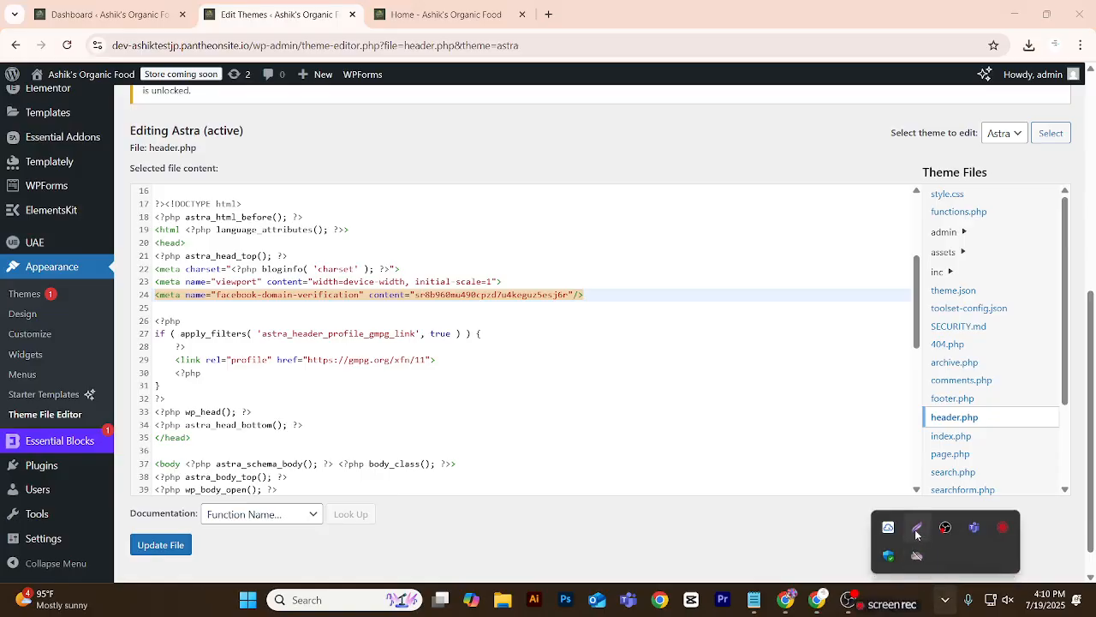
left_click(916, 527)
mouse_move(2, 67)
left_mouse_down()
mouse_move(428, 374)
mouse_move(1090, 555)
mouse_move(1088, 579)
left_mouse_up()
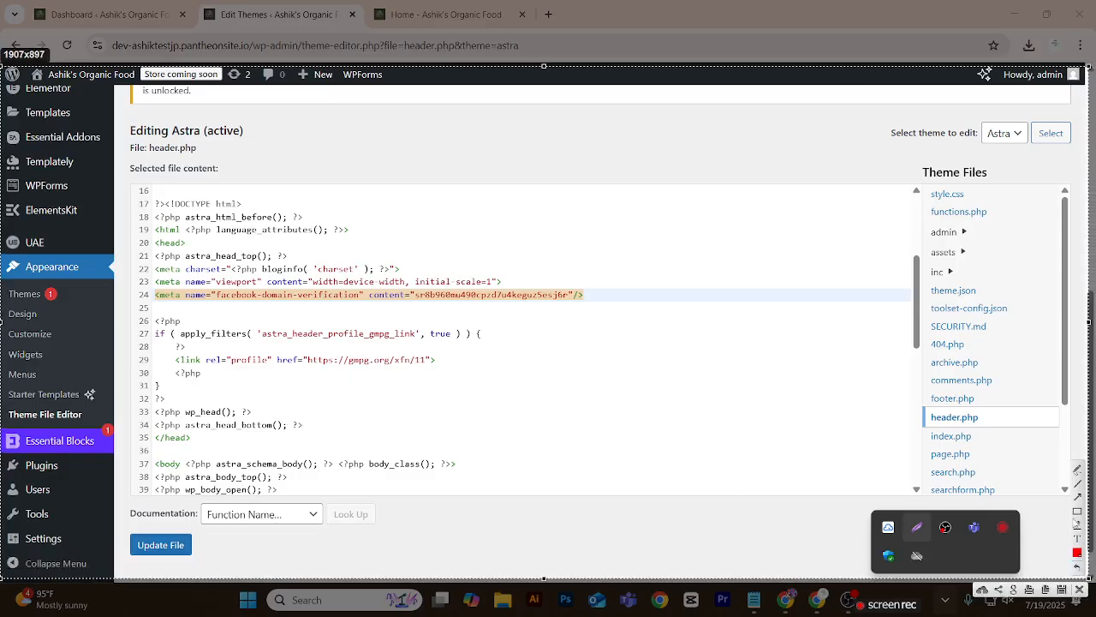
Outline the Appearance entry, Theme File Editor, header.php and the head code through the verification meta-tag with red rectangles on the capture.
left_click_drag(0, 256, 105, 276)
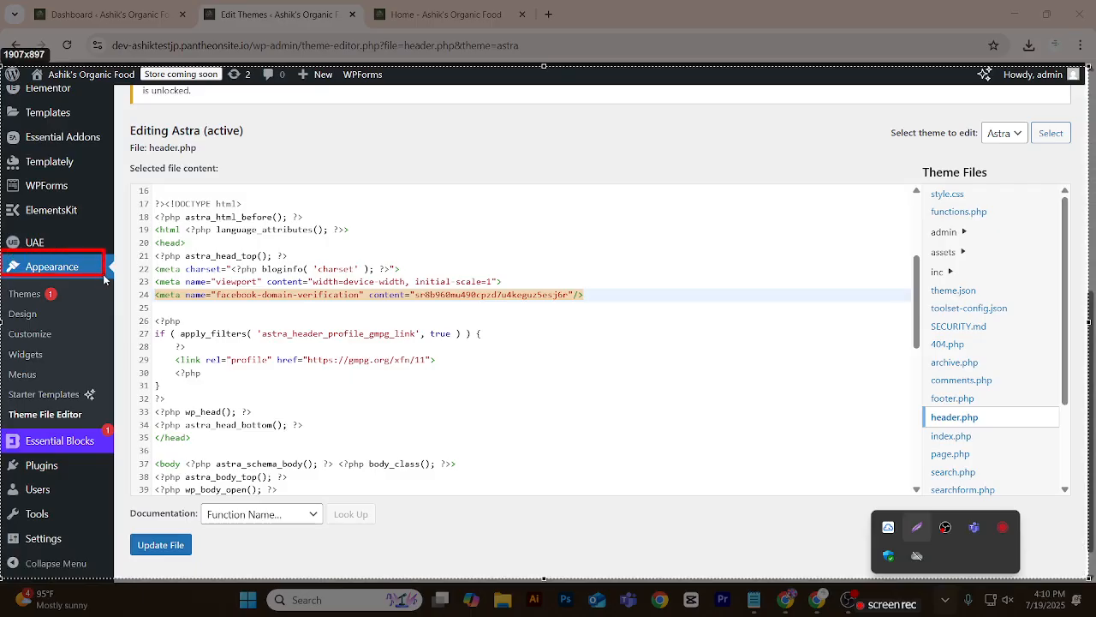
left_click_drag(2, 404, 94, 424)
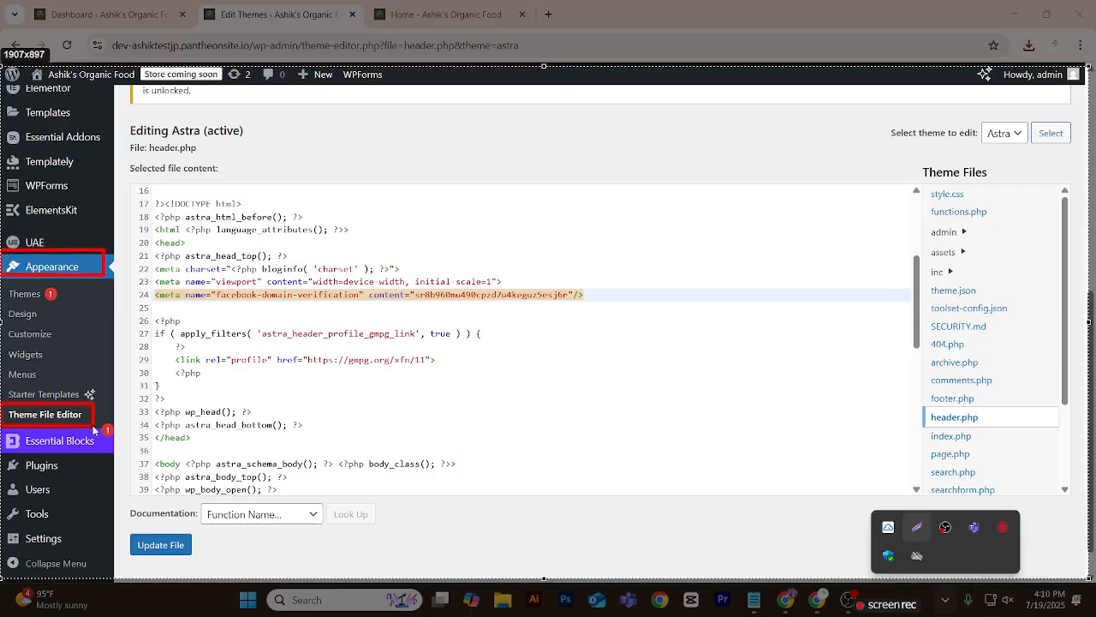
left_click_drag(919, 408, 1008, 427)
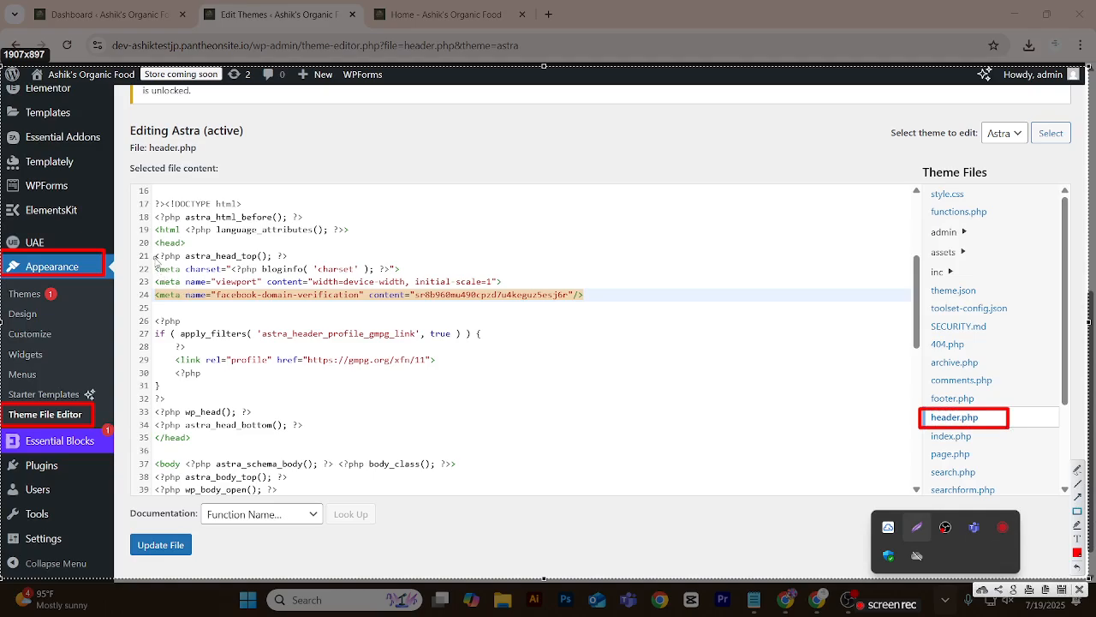
mouse_move(153, 242)
left_mouse_down()
mouse_move(359, 329)
mouse_move(562, 317)
mouse_move(549, 319)
left_mouse_up()
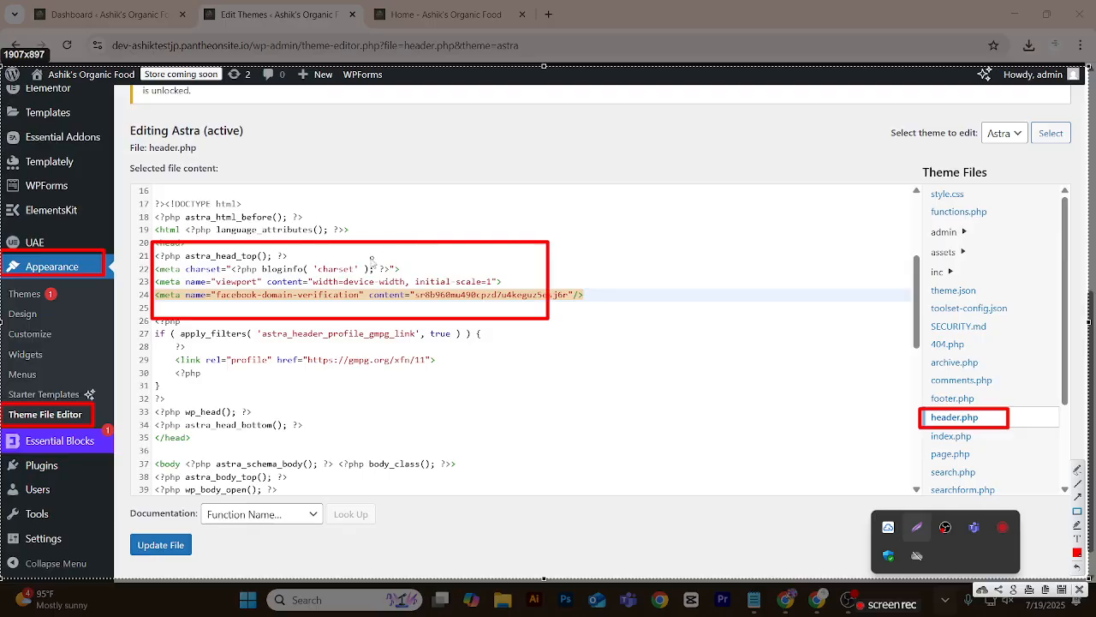
key("ctrl+z")
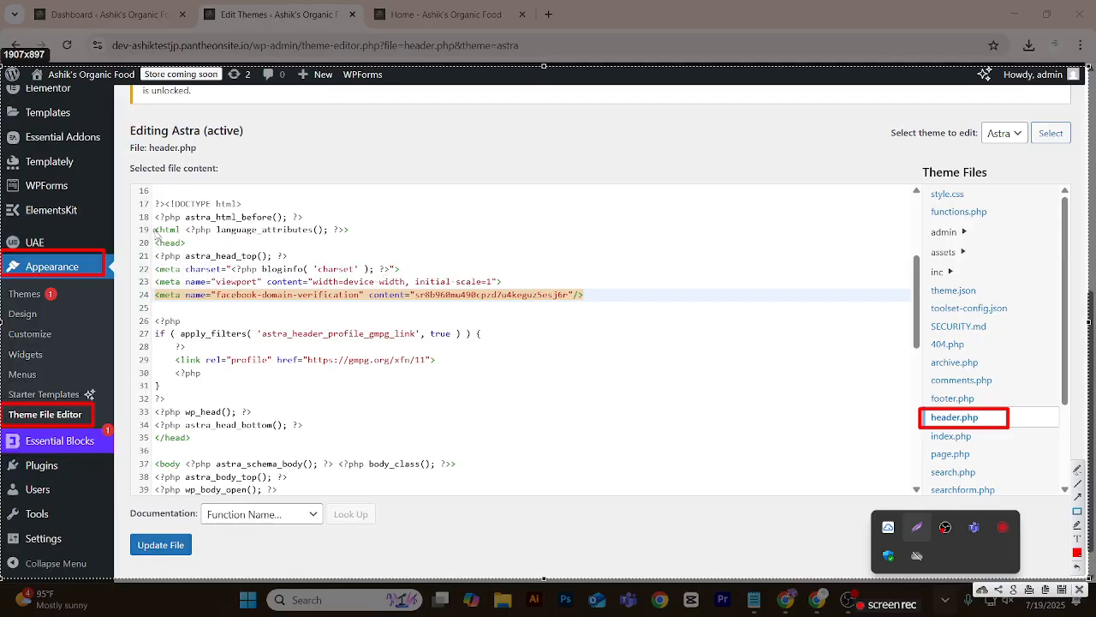
mouse_move(157, 237)
left_mouse_down()
mouse_move(266, 297)
mouse_move(604, 314)
left_mouse_up()
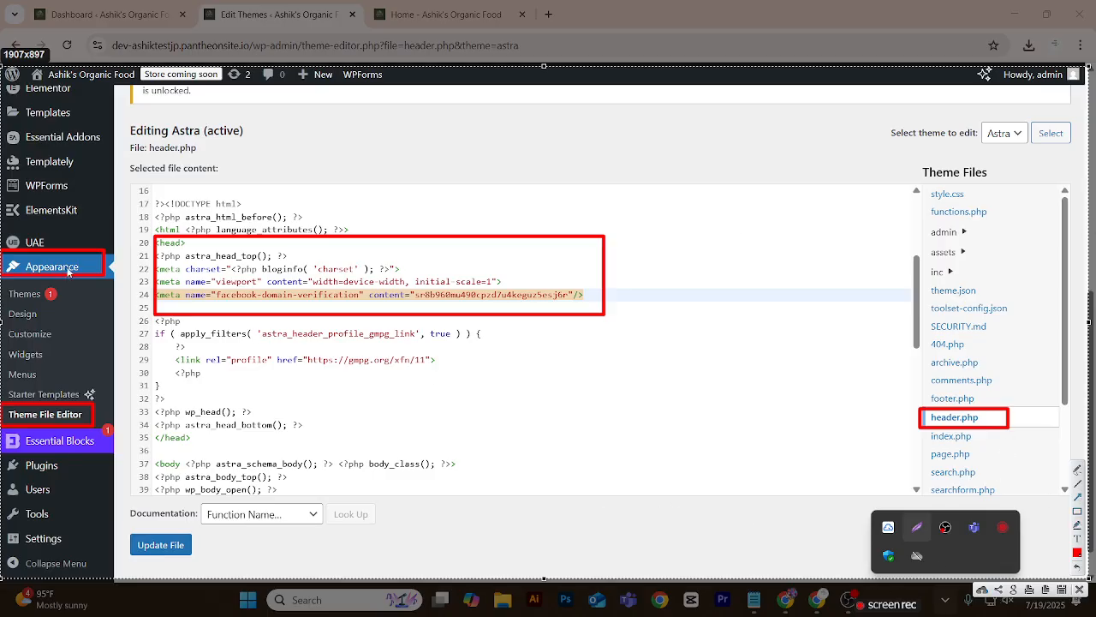
Draw red arrows linking Appearance, Theme File Editor, header.php and the head tag, plus two arrows towards the verification meta-tag line.
mouse_move(67, 273)
left_mouse_down()
mouse_move(61, 400)
mouse_move(389, 411)
mouse_move(876, 399)
mouse_move(915, 418)
mouse_move(706, 313)
mouse_move(502, 267)
mouse_move(194, 246)
left_mouse_up()
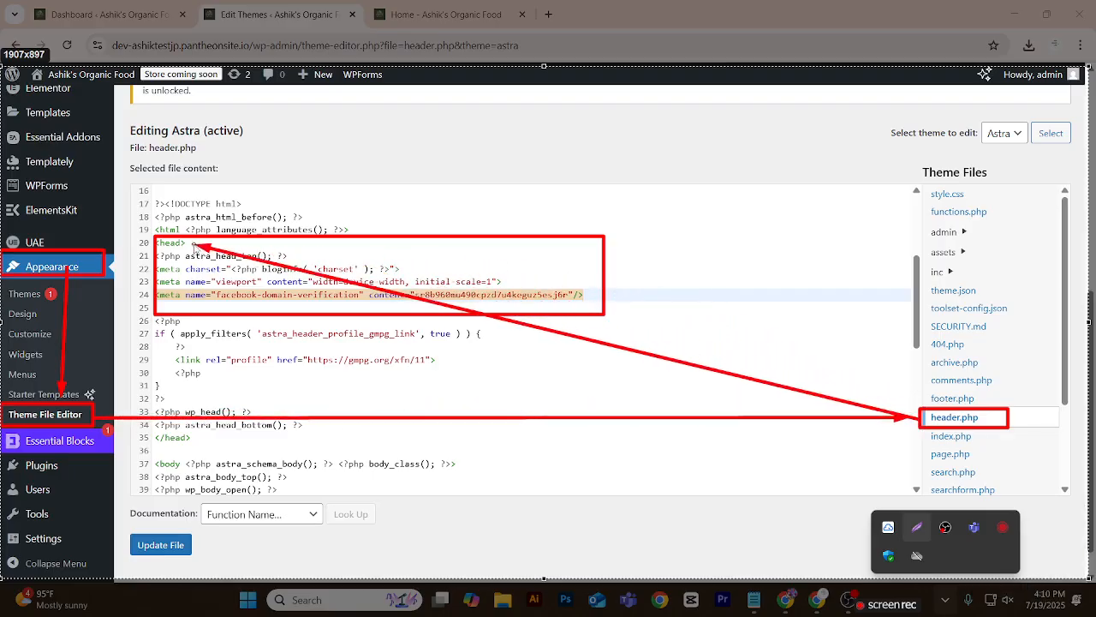
mouse_move(334, 236)
left_mouse_down()
mouse_move(437, 298)
mouse_move(375, 284)
mouse_move(214, 278)
mouse_move(211, 289)
left_mouse_up()
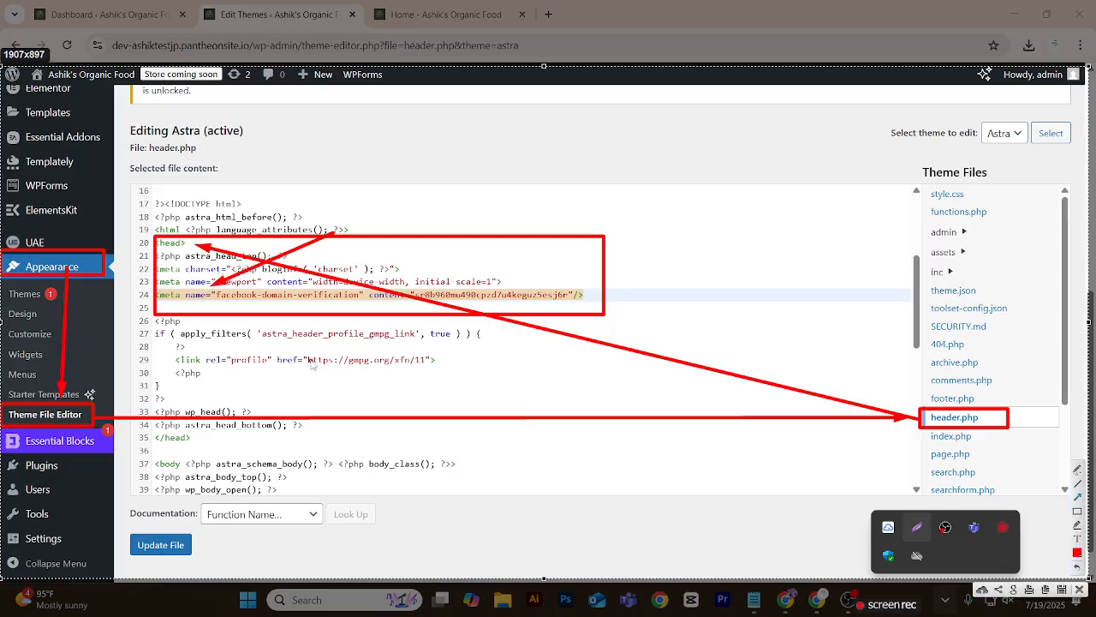
left_click_drag(189, 243, 185, 289)
Save the annotated capture as Screenshot_91.png in the Day-15 folder inside DYD-Joy-3-(A) on the D: drive.
left_click(1062, 589)
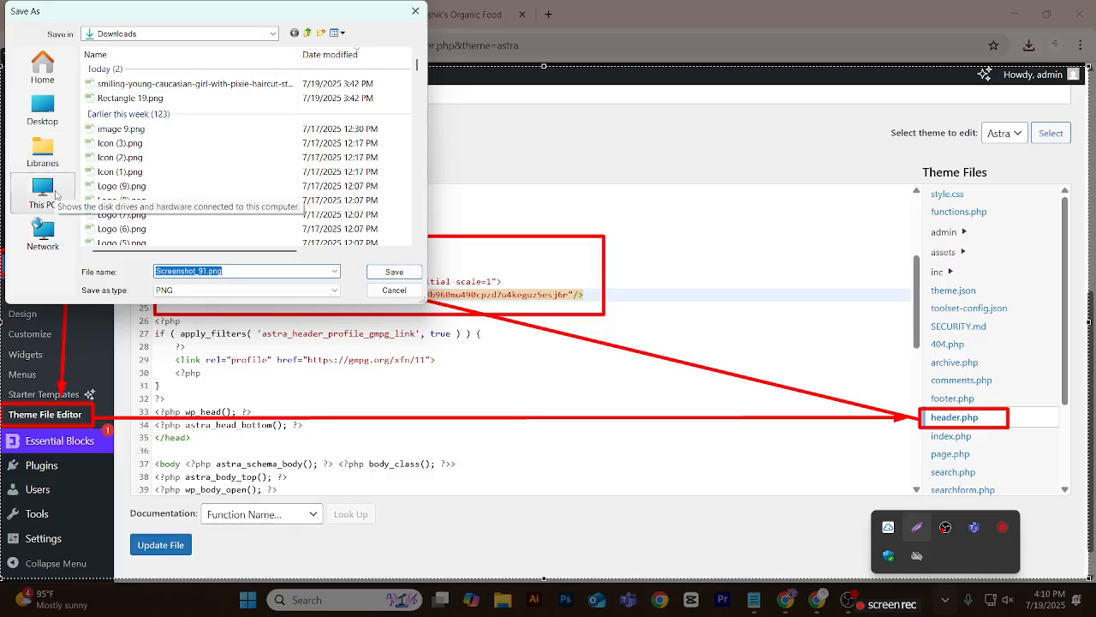
left_click(56, 195)
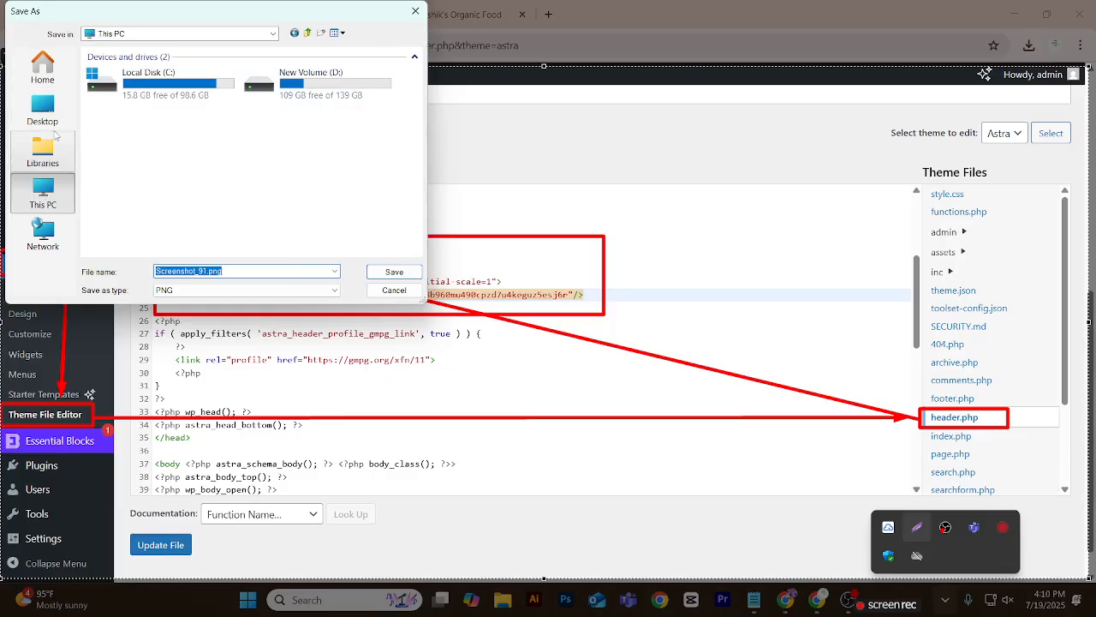
double_click(283, 88)
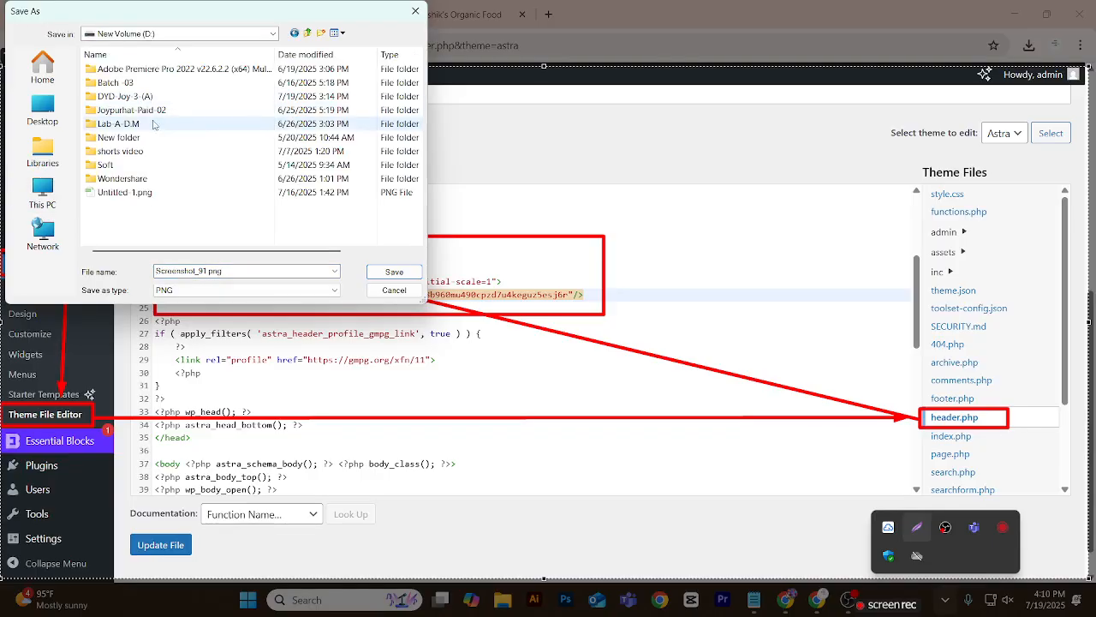
double_click(159, 96)
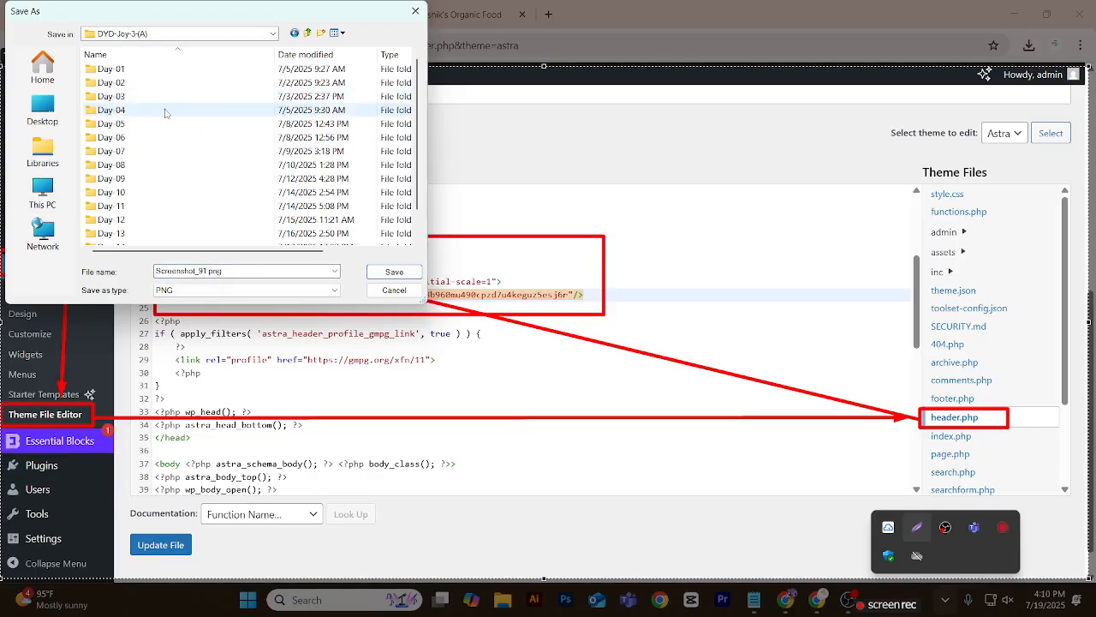
scroll(162, 128, "down", 1)
left_click(115, 237)
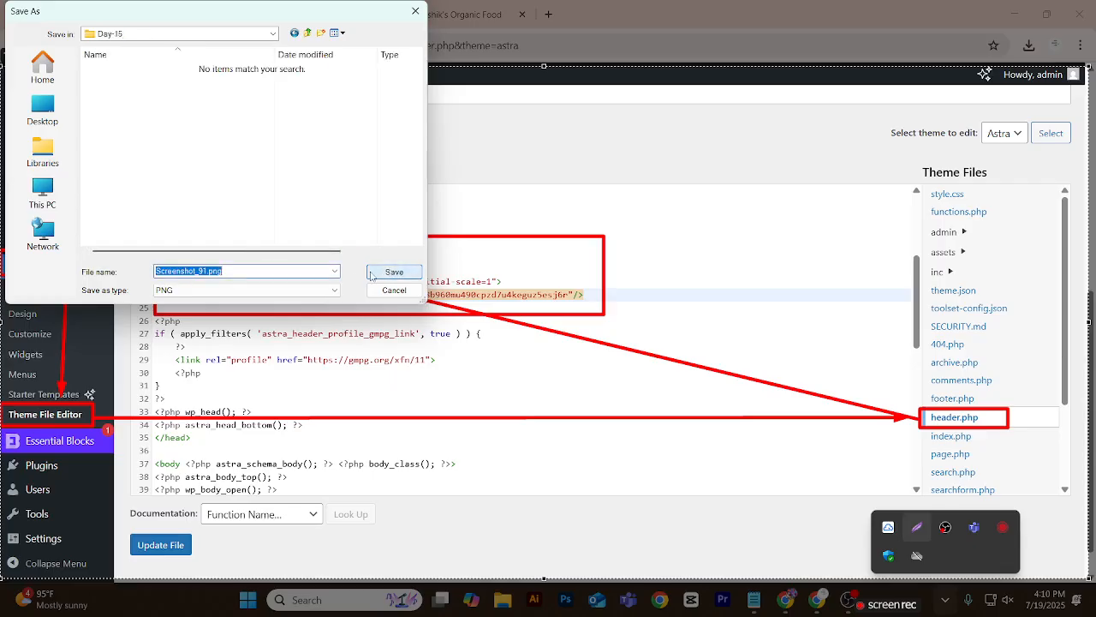
left_click(384, 272)
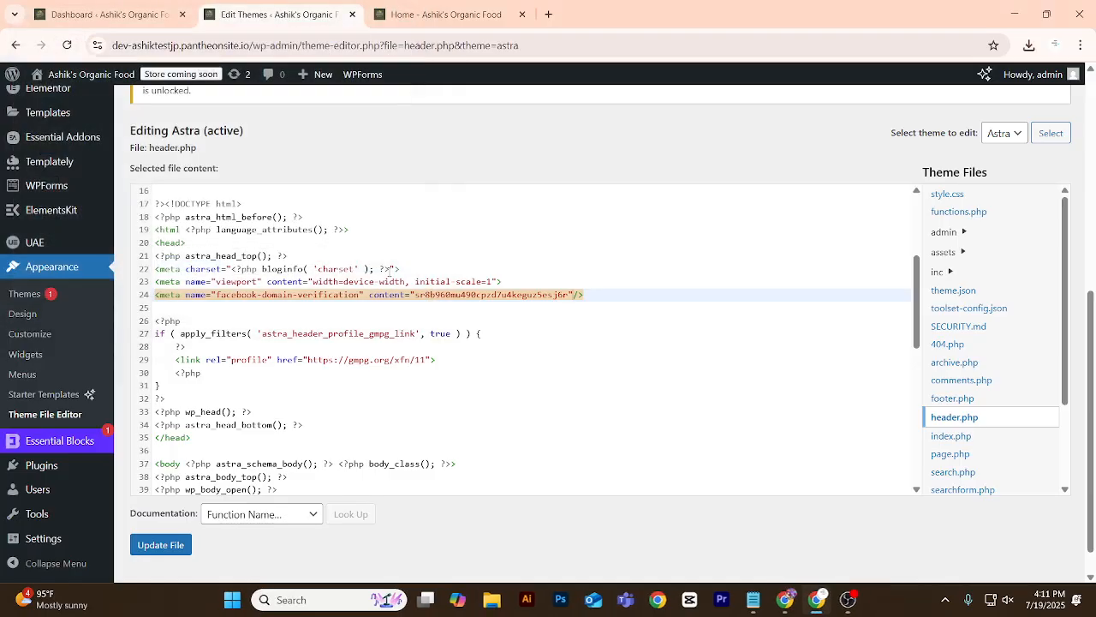
Update the header.php file to save the added verification meta-tag.
scroll(431, 283, "down", 5)
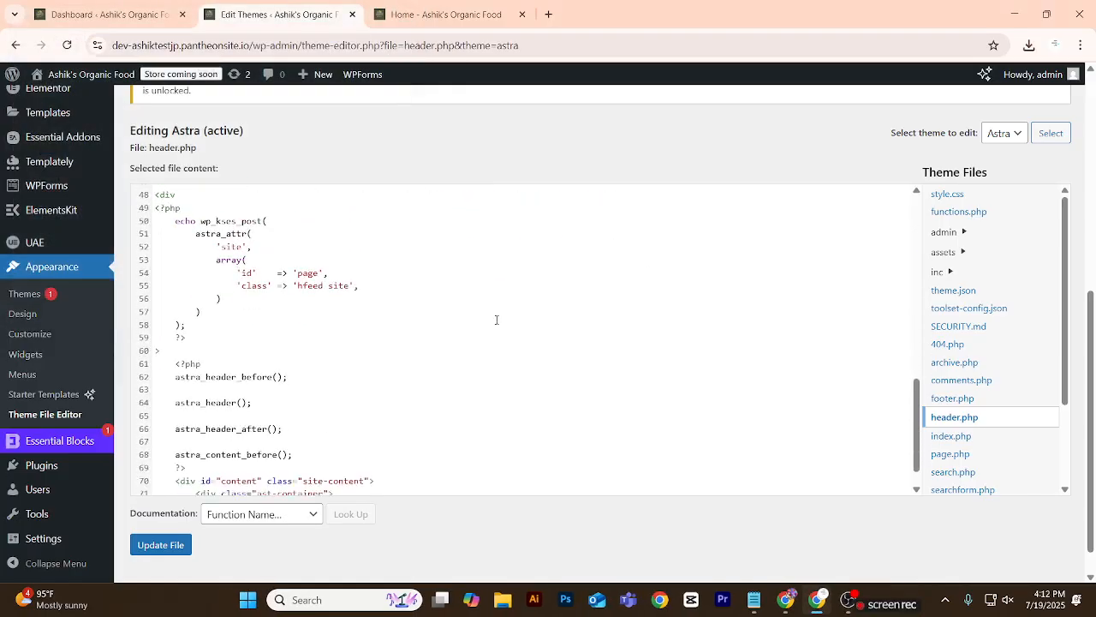
left_click(160, 544)
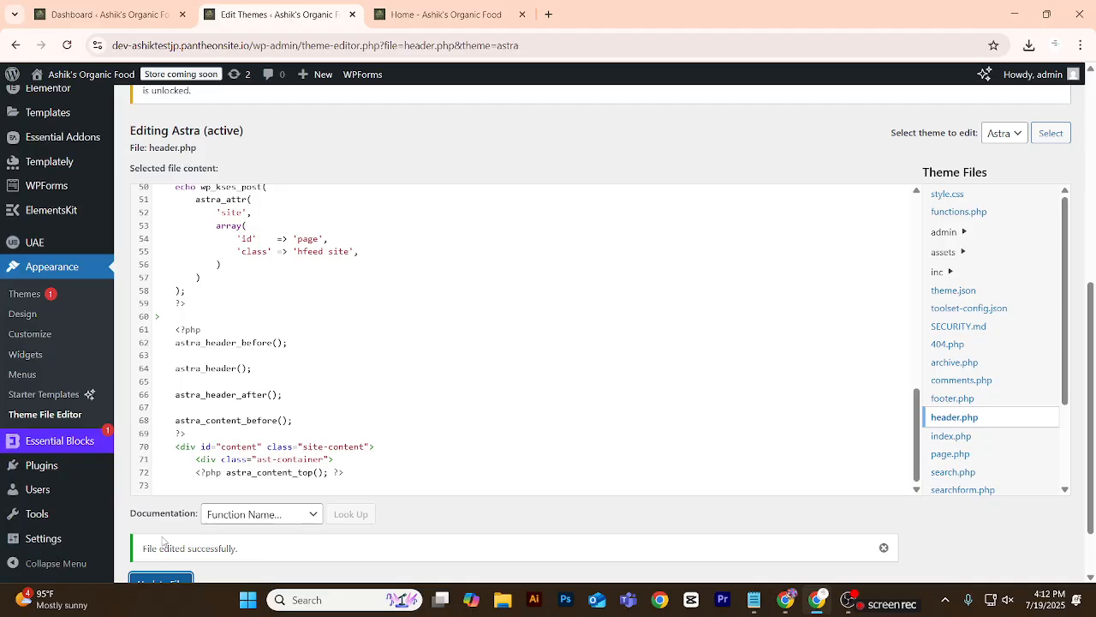
Switch to the Domains settings in Meta Business Suite and try to verify the site's domain using the meta-tag option.
left_click(817, 599)
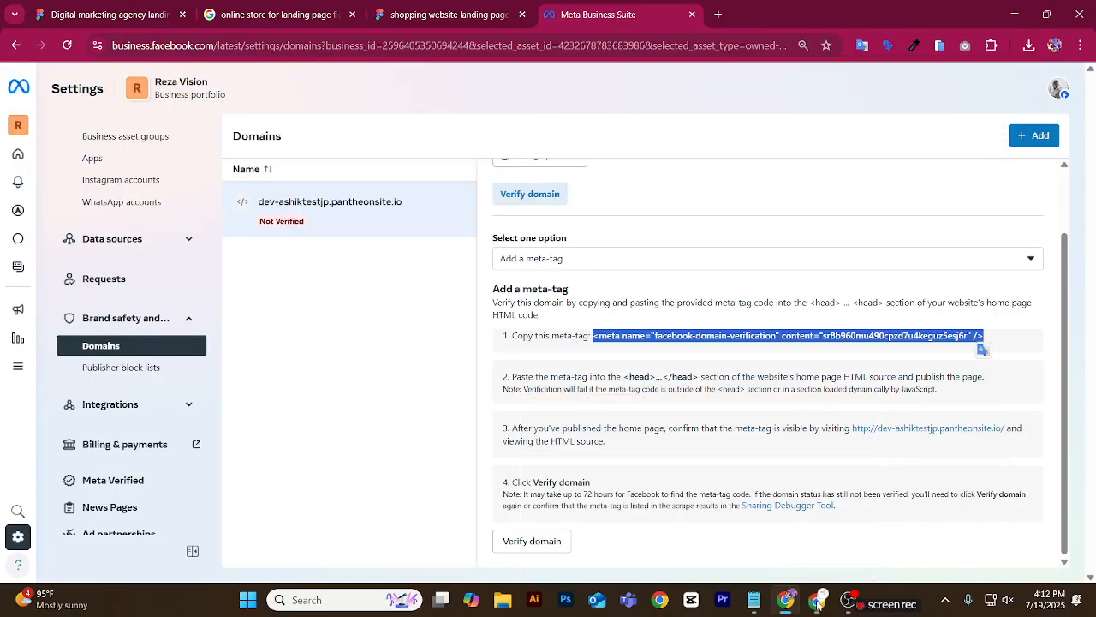
left_click(817, 600)
left_click(786, 600)
left_click(747, 354)
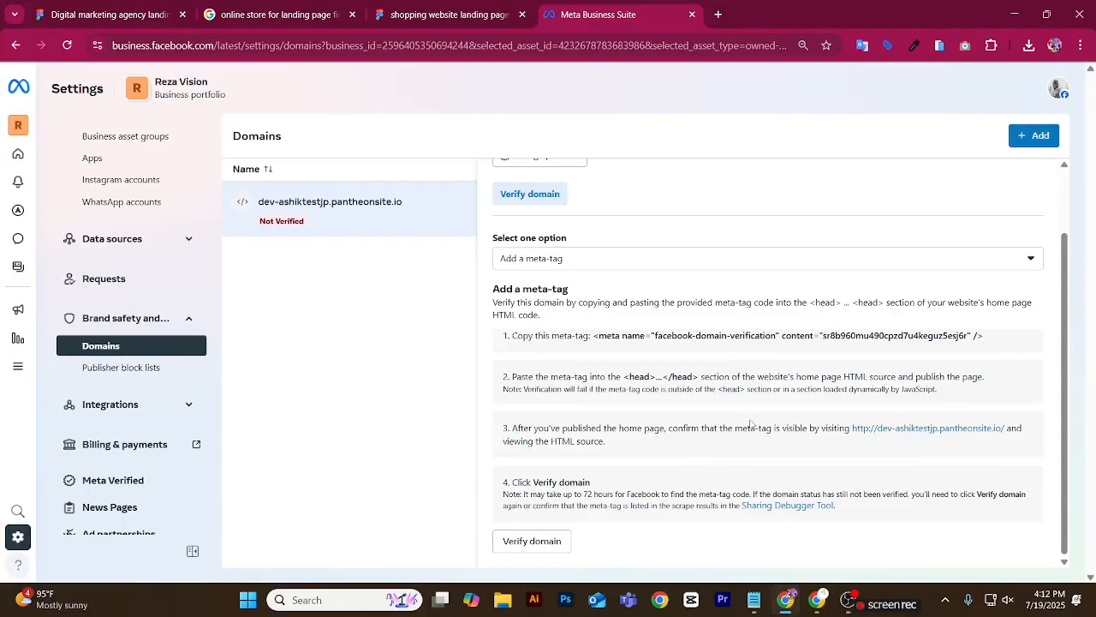
left_click(545, 540)
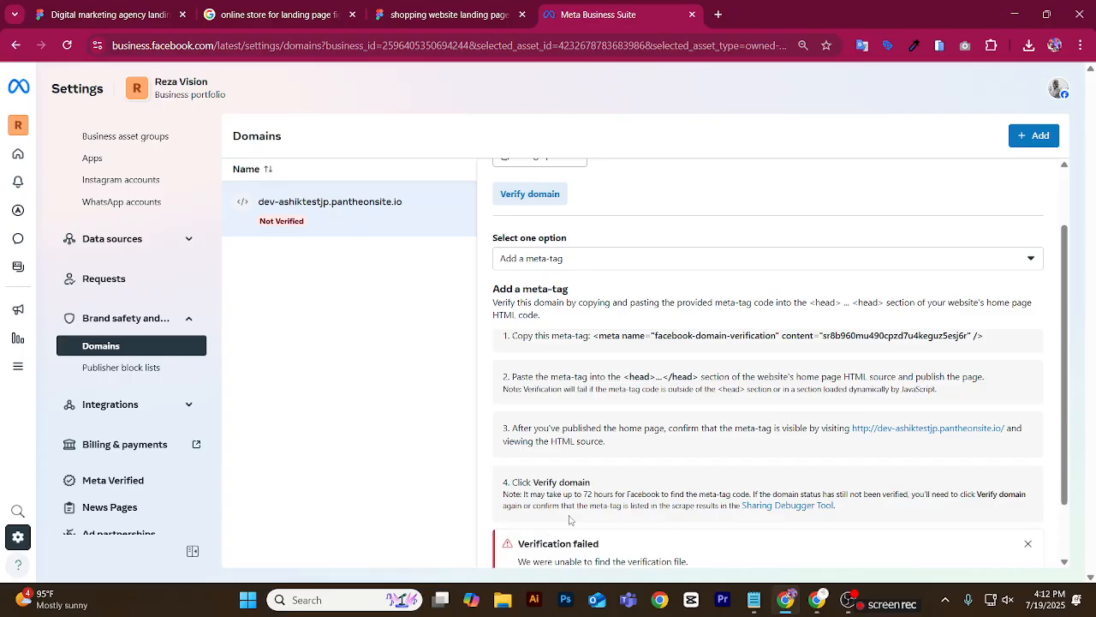
scroll(553, 548, "down", 1)
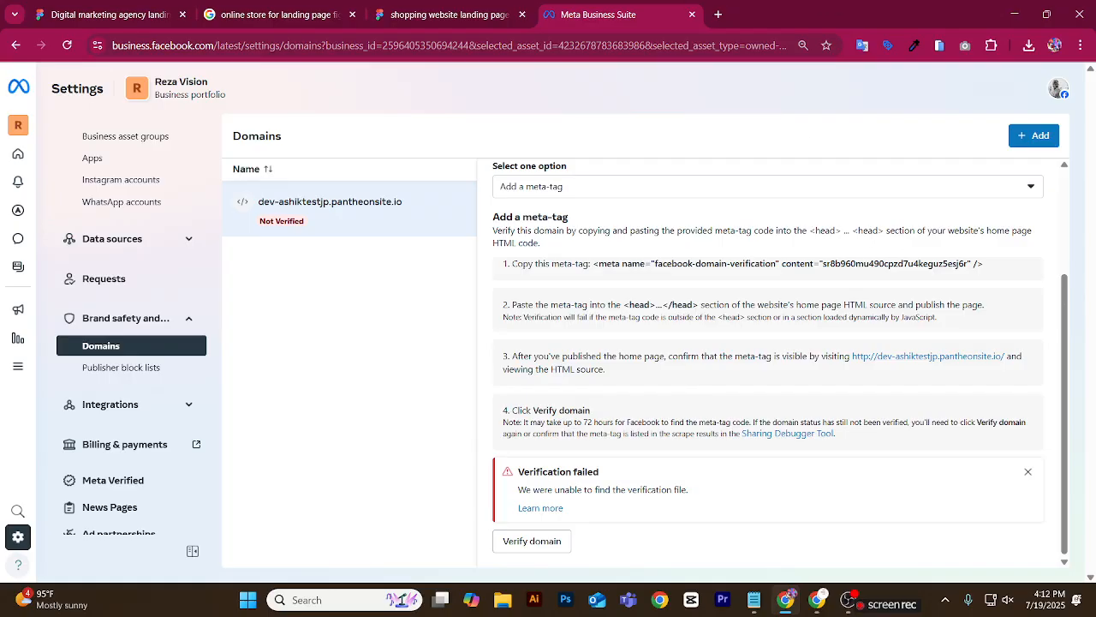
left_click(846, 597)
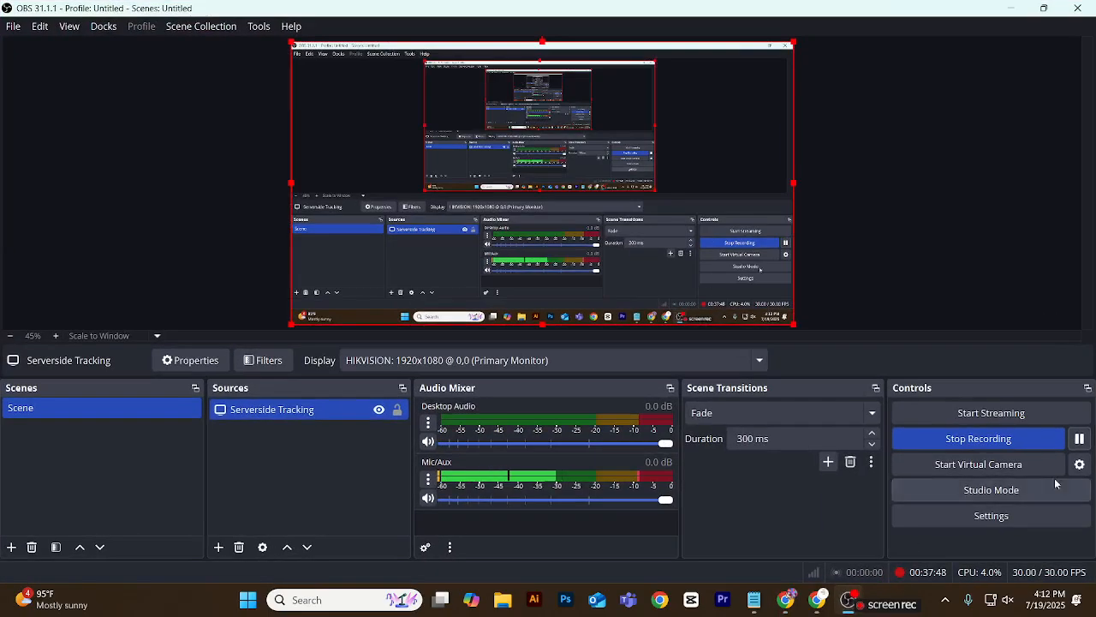